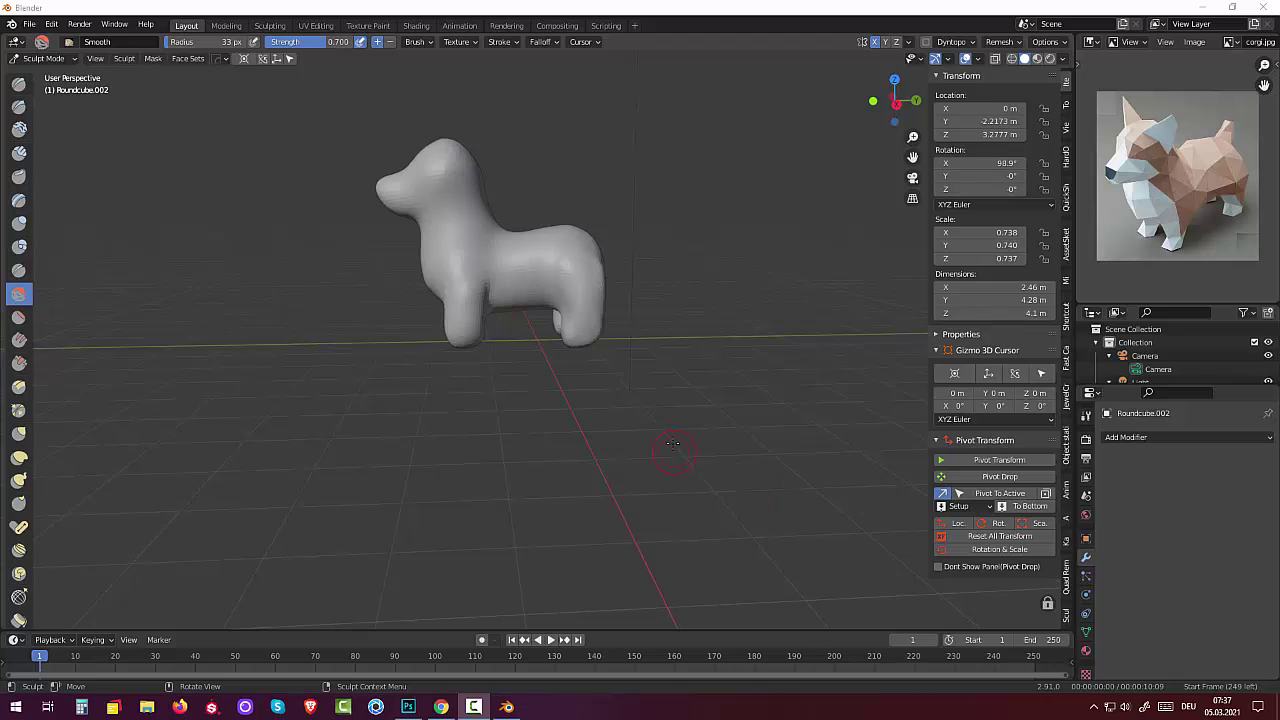
- Smooth the dog's body and back with the Smooth brush, then bring up the mode menu
middle_drag(674, 440, 631, 464)
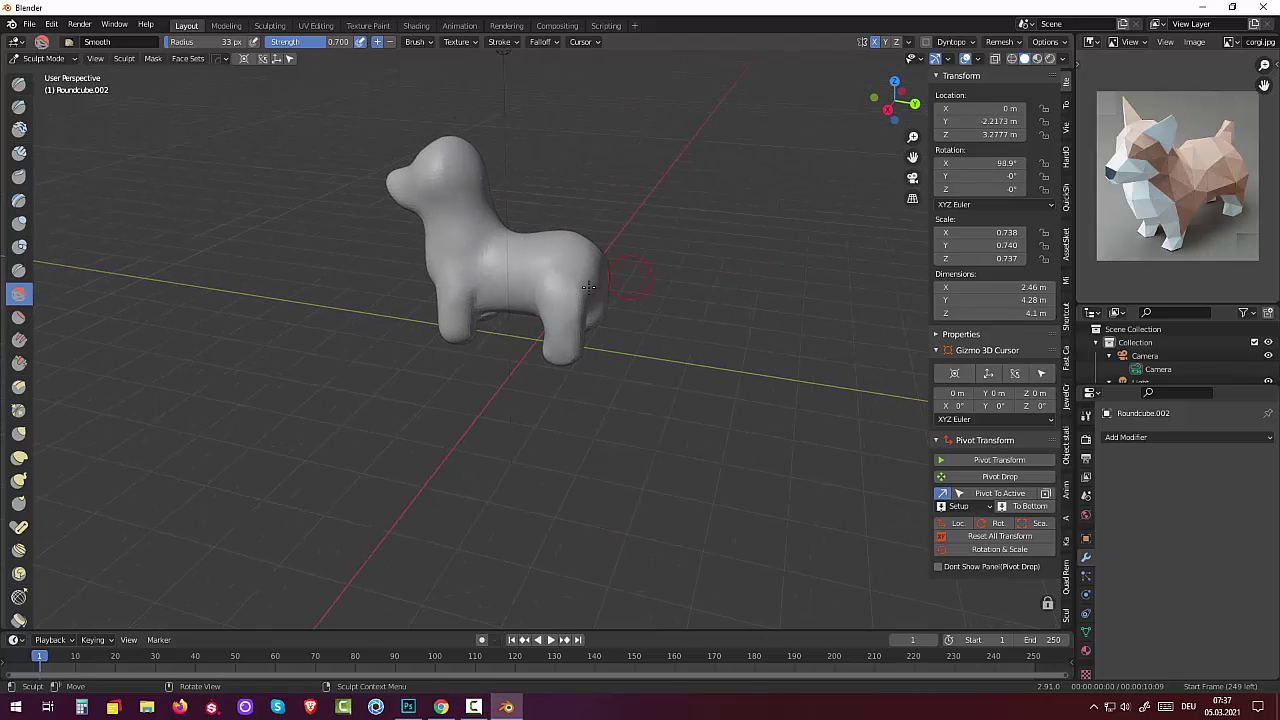
mouse_move(589, 287)
mouse_down()
mouse_move(545, 264)
mouse_move(536, 277)
mouse_up()
right_click(534, 277)
middle_drag(552, 311, 778, 347)
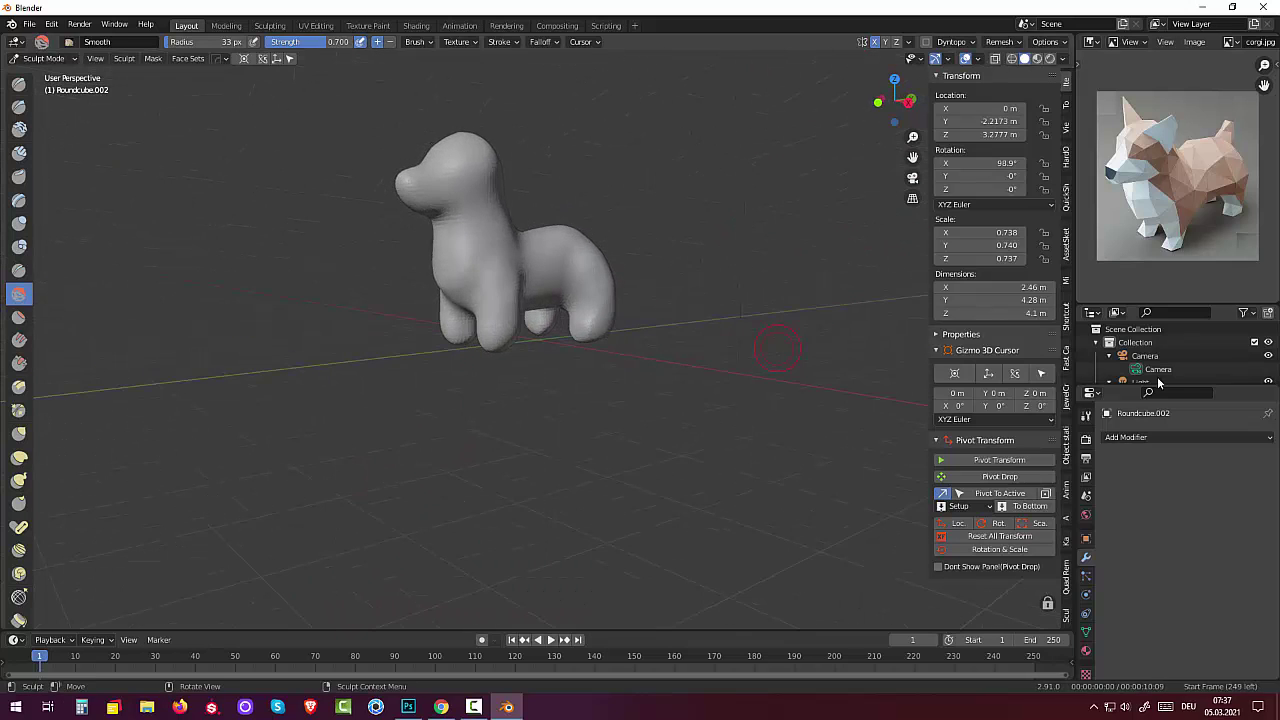
mouse_move(624, 241)
mouse_down()
mouse_move(585, 252)
mouse_move(586, 286)
mouse_move(480, 250)
mouse_move(467, 225)
mouse_up()
mouse_move(549, 263)
middle_down()
mouse_move(635, 253)
mouse_move(486, 292)
middle_up()
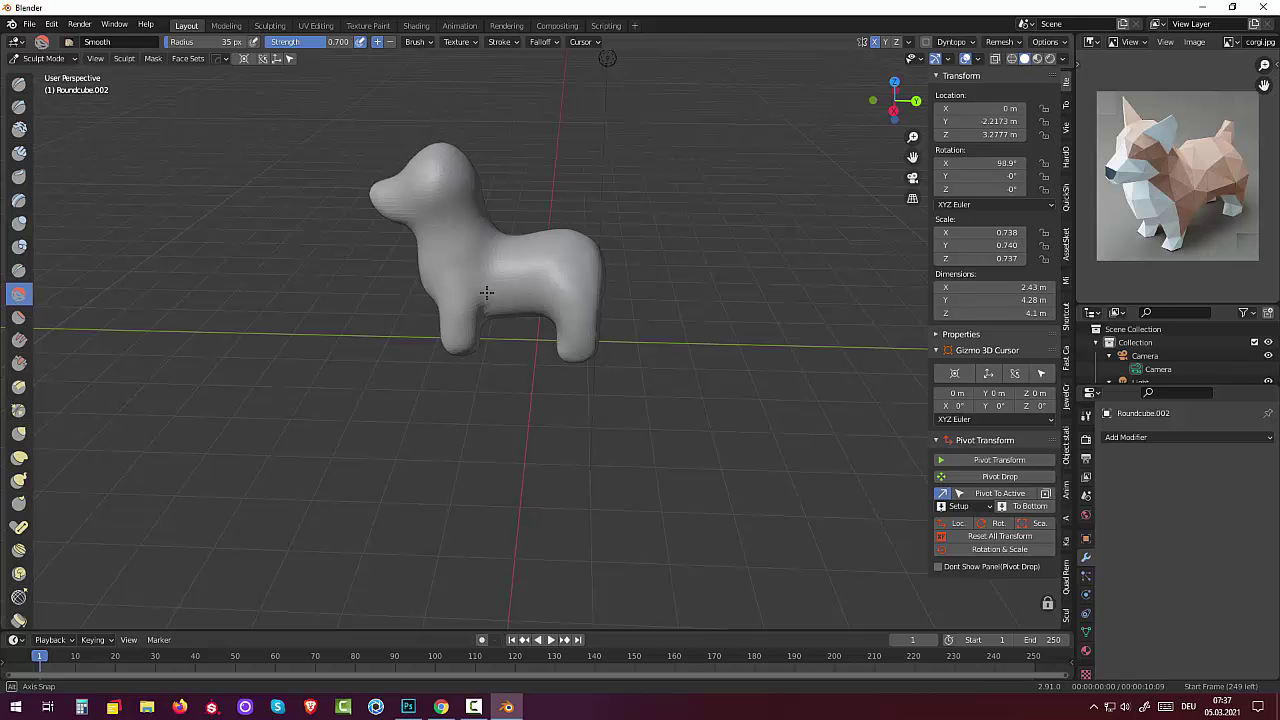
mouse_move(486, 292)
middle_down()
mouse_move(620, 277)
mouse_move(455, 287)
middle_up()
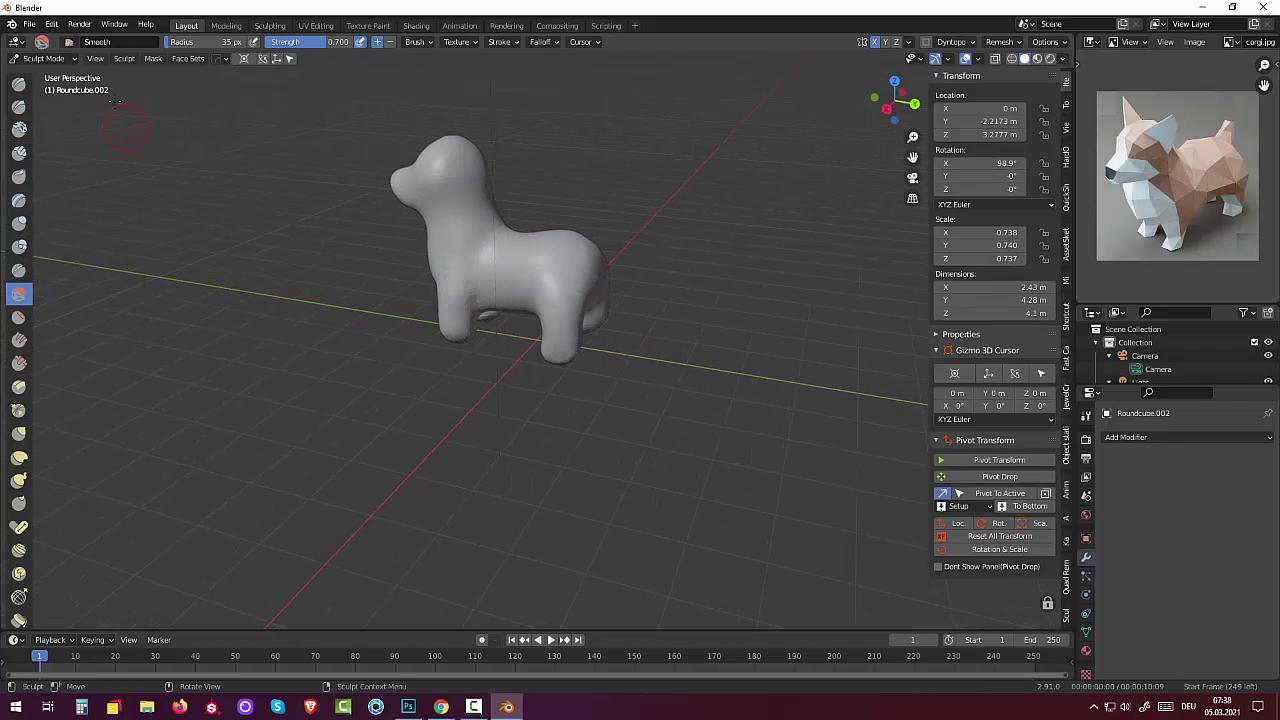
click(44, 58)
- Switch to Object Mode and deselect the dog
click(43, 77)
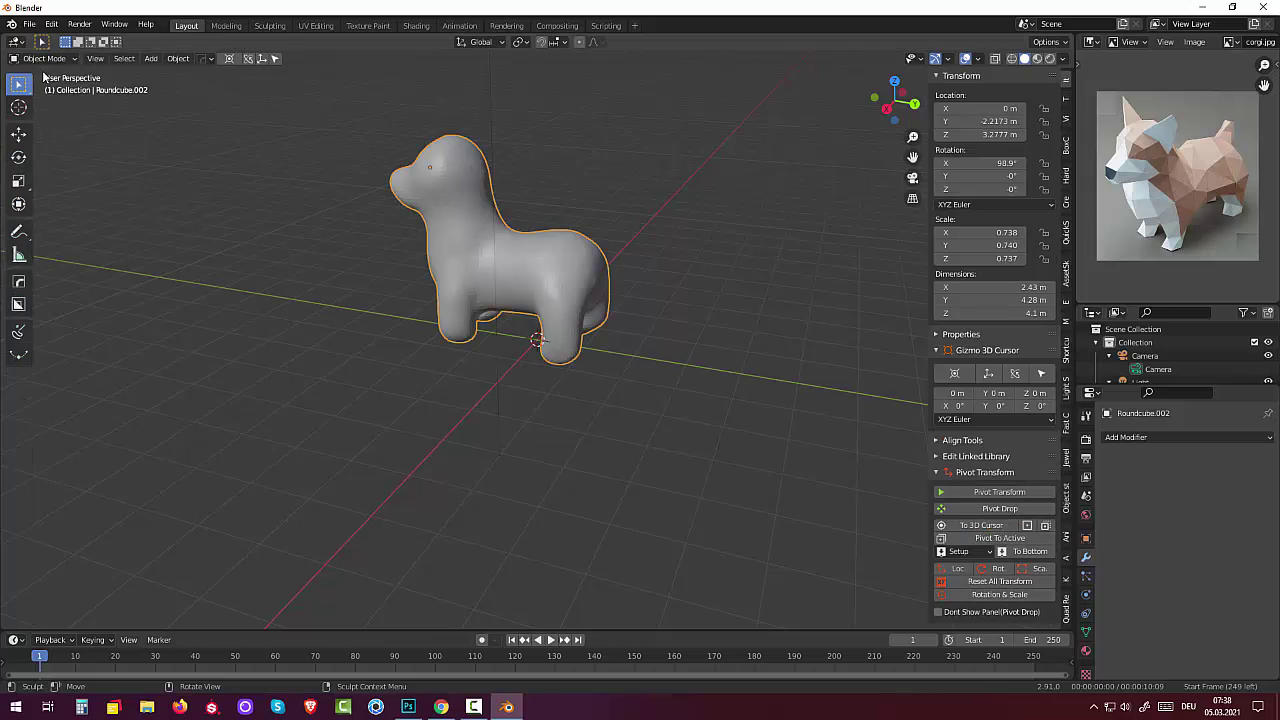
middle_drag(762, 381, 805, 358)
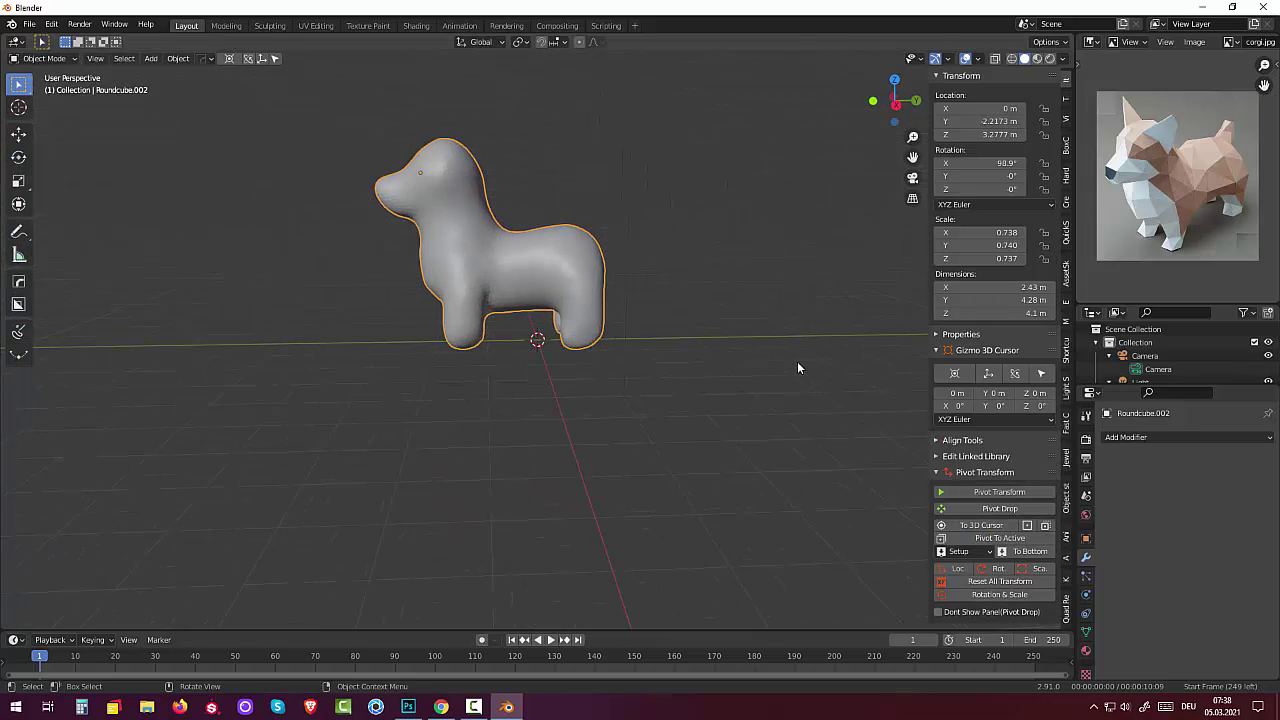
key(shift+a)
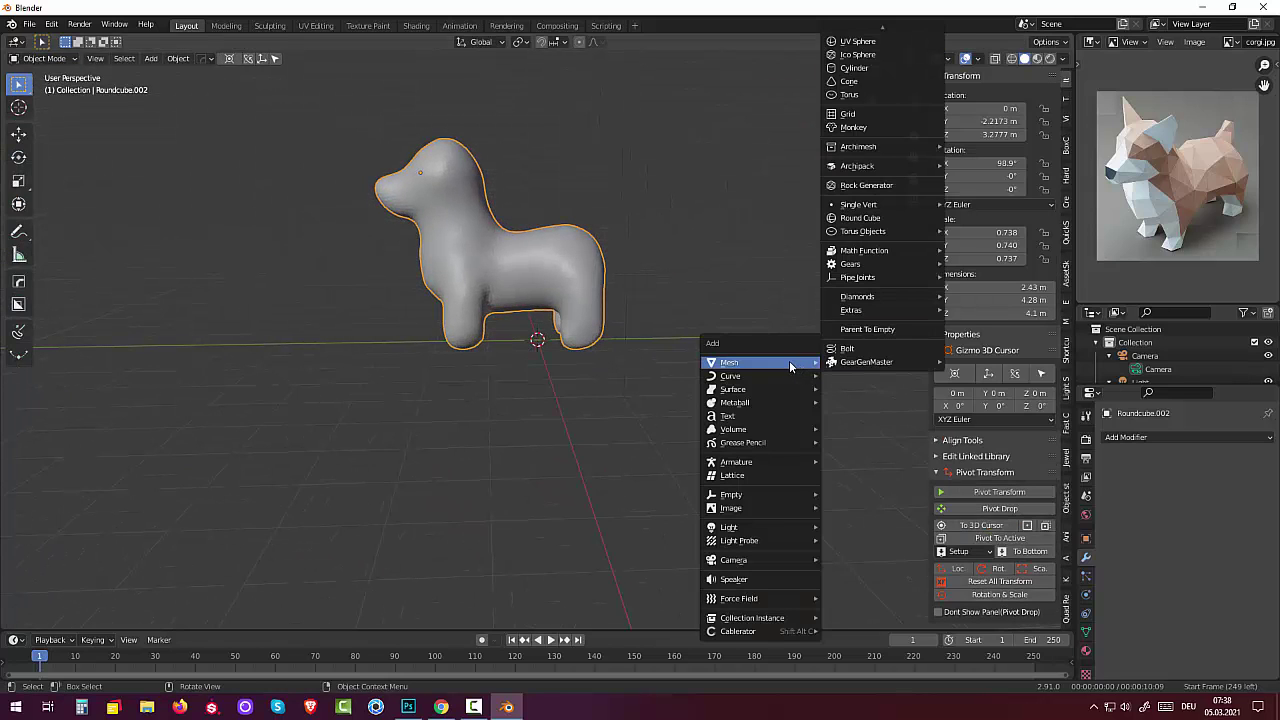
click(677, 242)
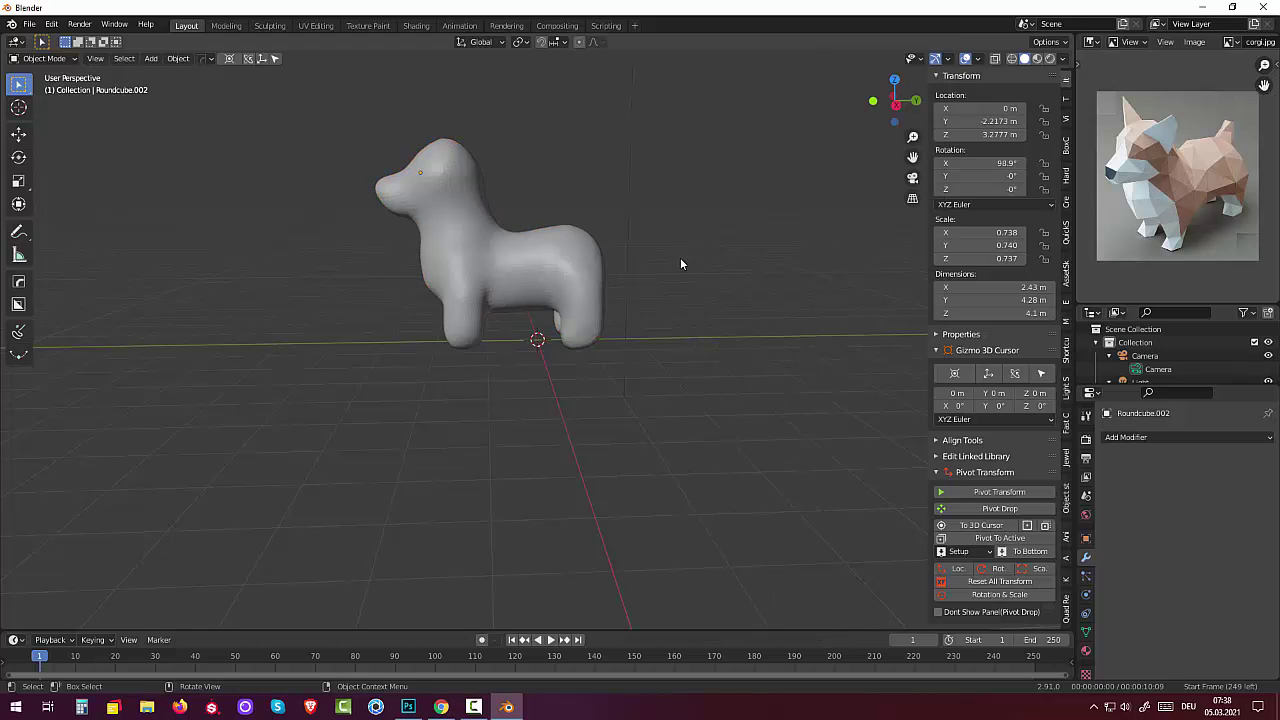
- Add a Round Cube at the origin and scale it down to 0.262
key(shift+a)
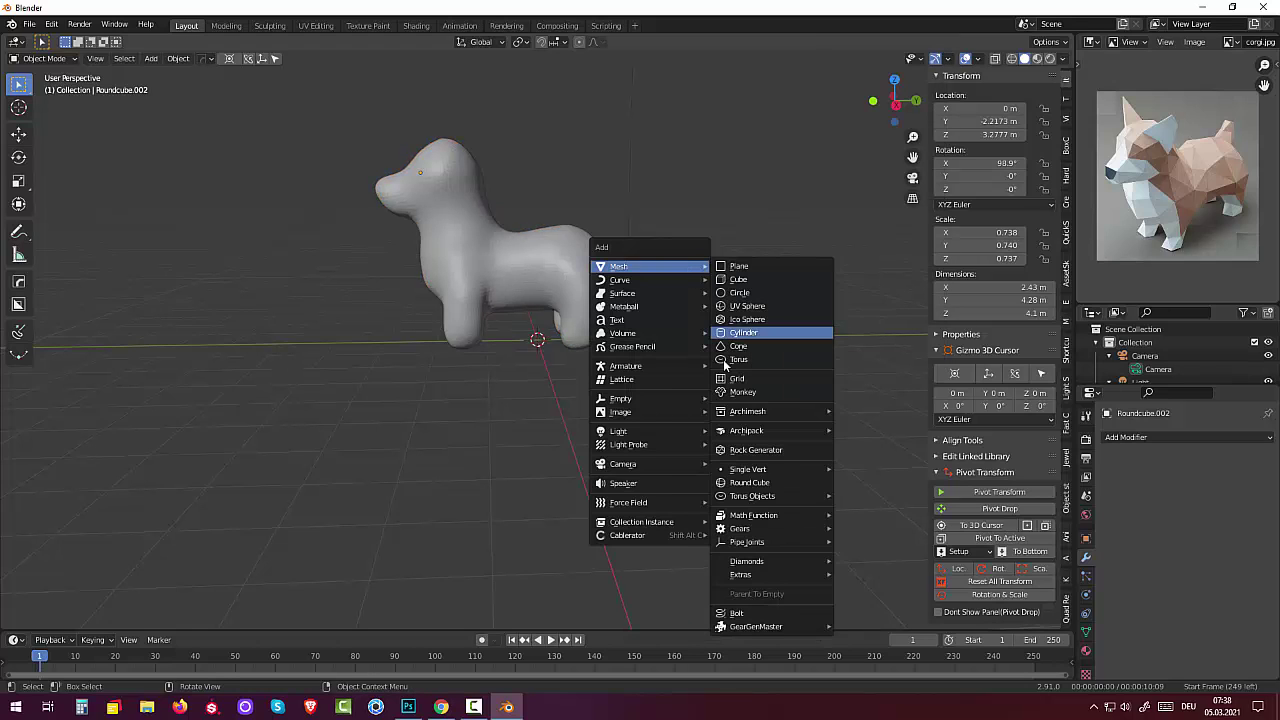
click(750, 483)
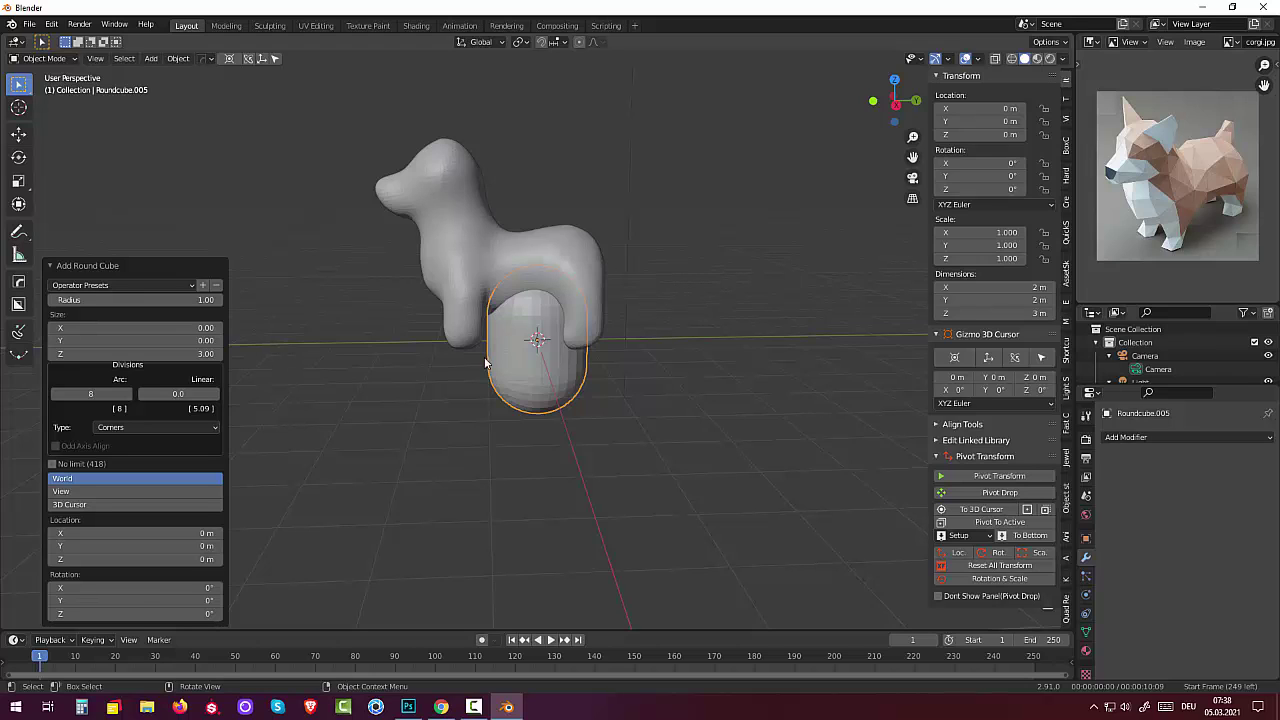
key(s)
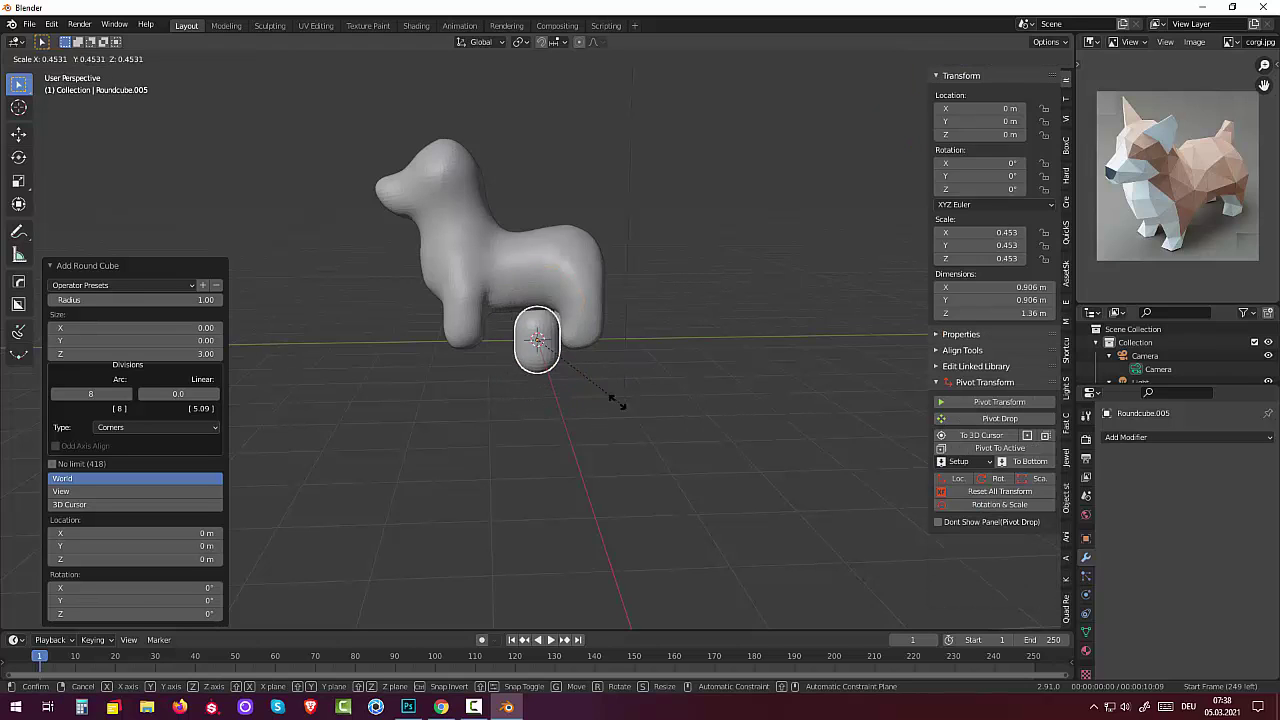
click(577, 376)
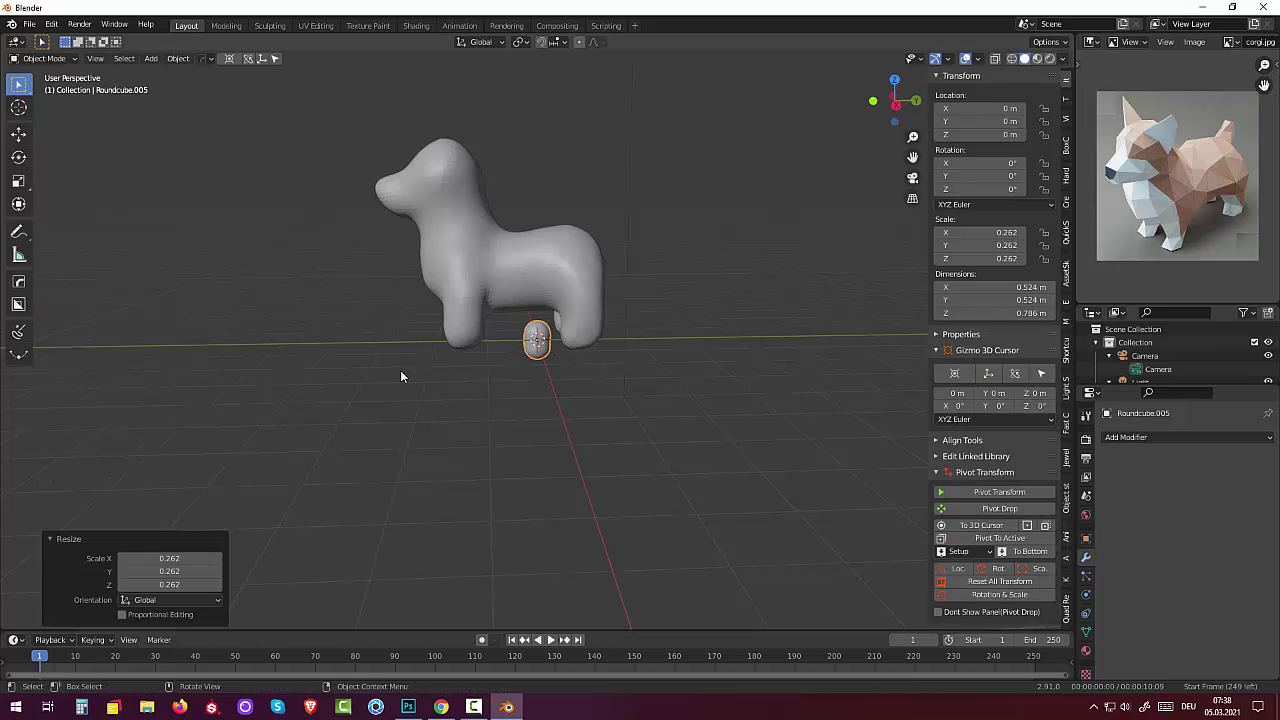
scroll(559, 418, up, 2)
scroll(558, 418, up, 4)
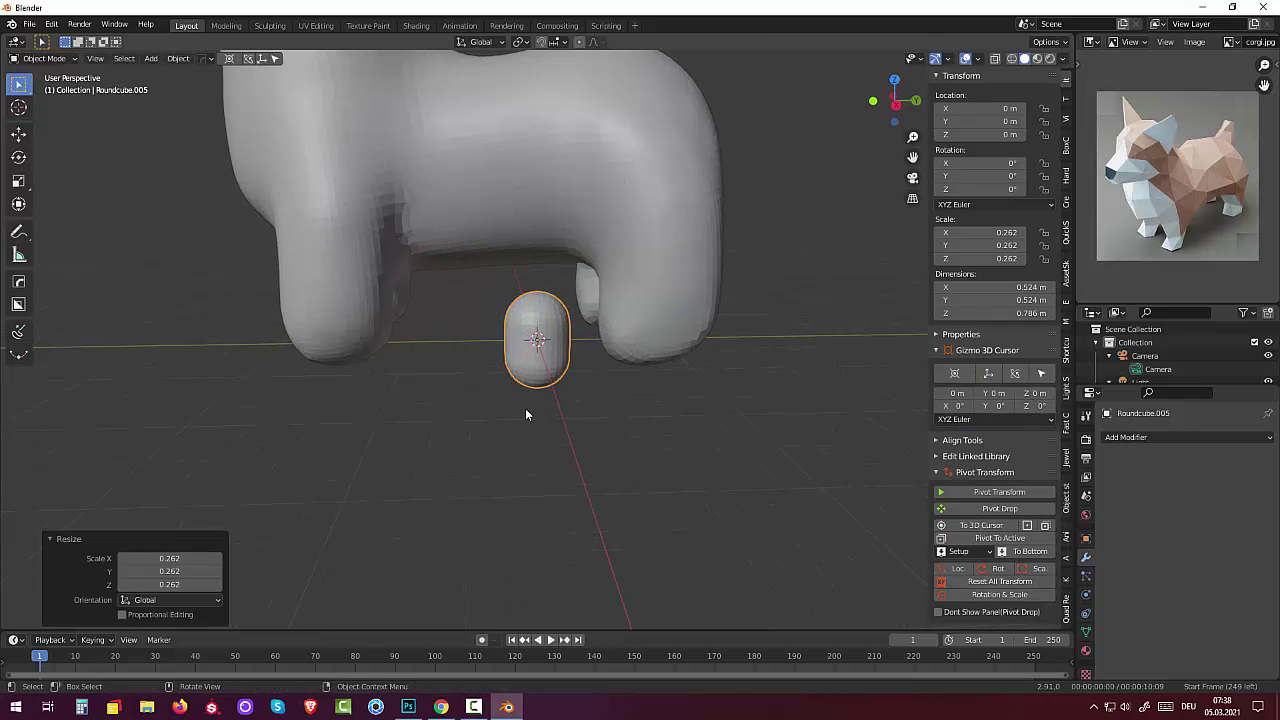
- Enter Edit Mode on the round cube, enable X-ray and trial-select its top cap
key(Tab)
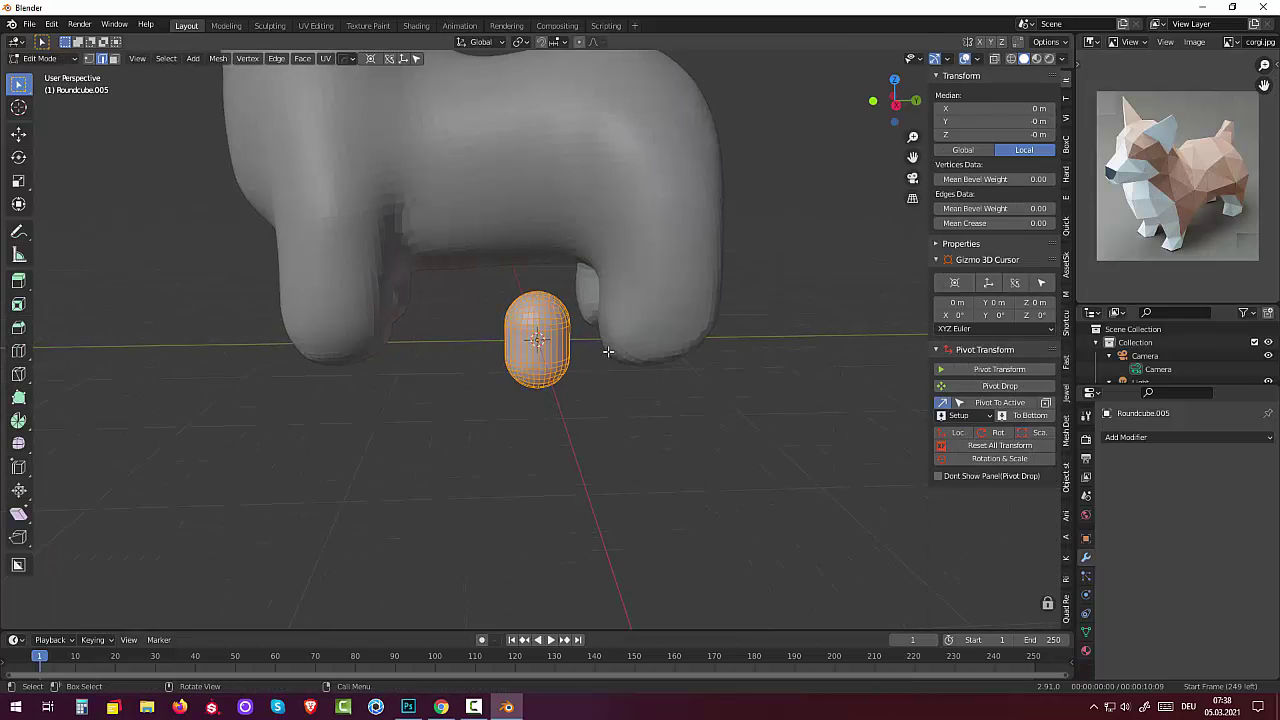
click(483, 274)
middle_drag(483, 274, 488, 279)
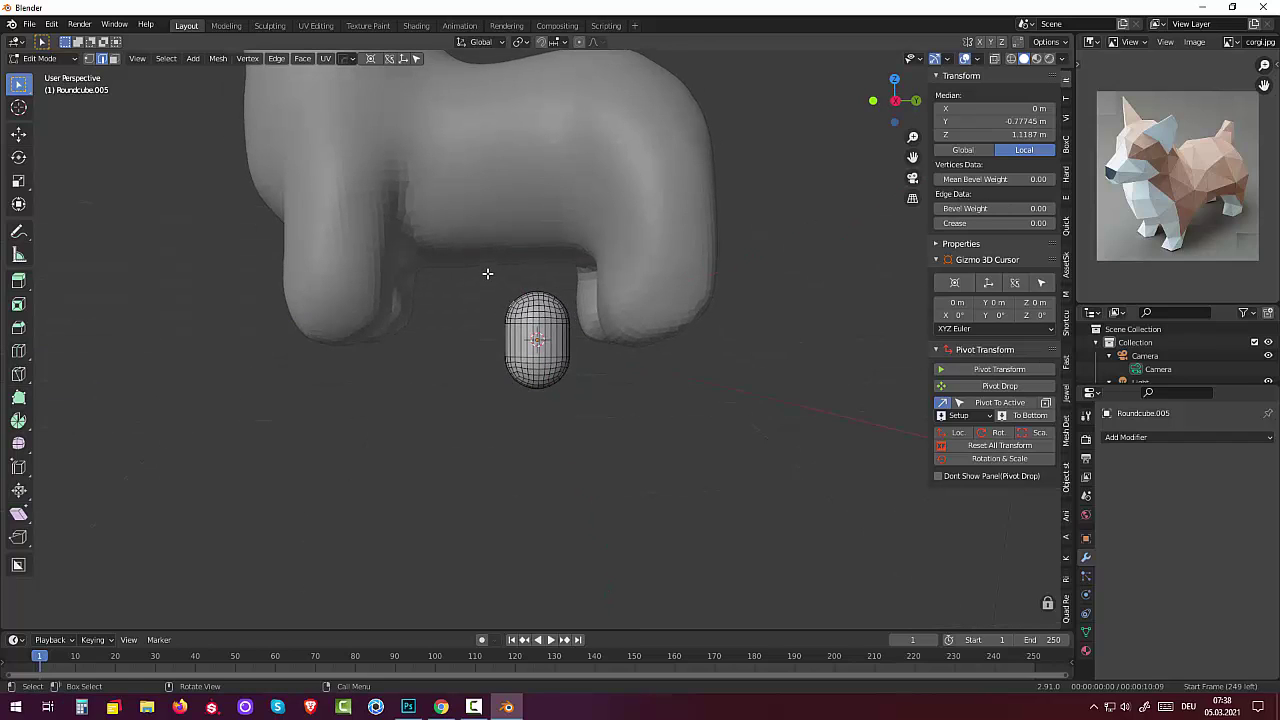
mouse_move(487, 273)
mouse_down()
mouse_move(578, 333)
mouse_move(490, 278)
mouse_up()
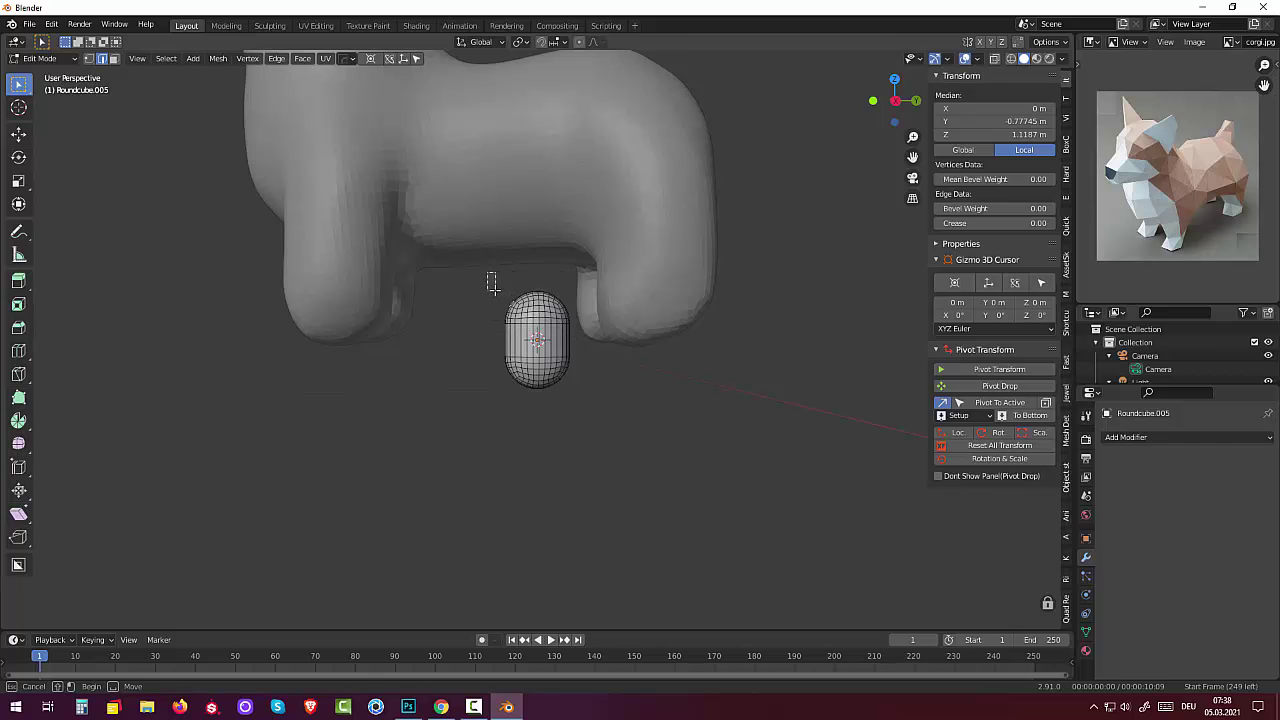
click(1011, 59)
drag(486, 278, 587, 330)
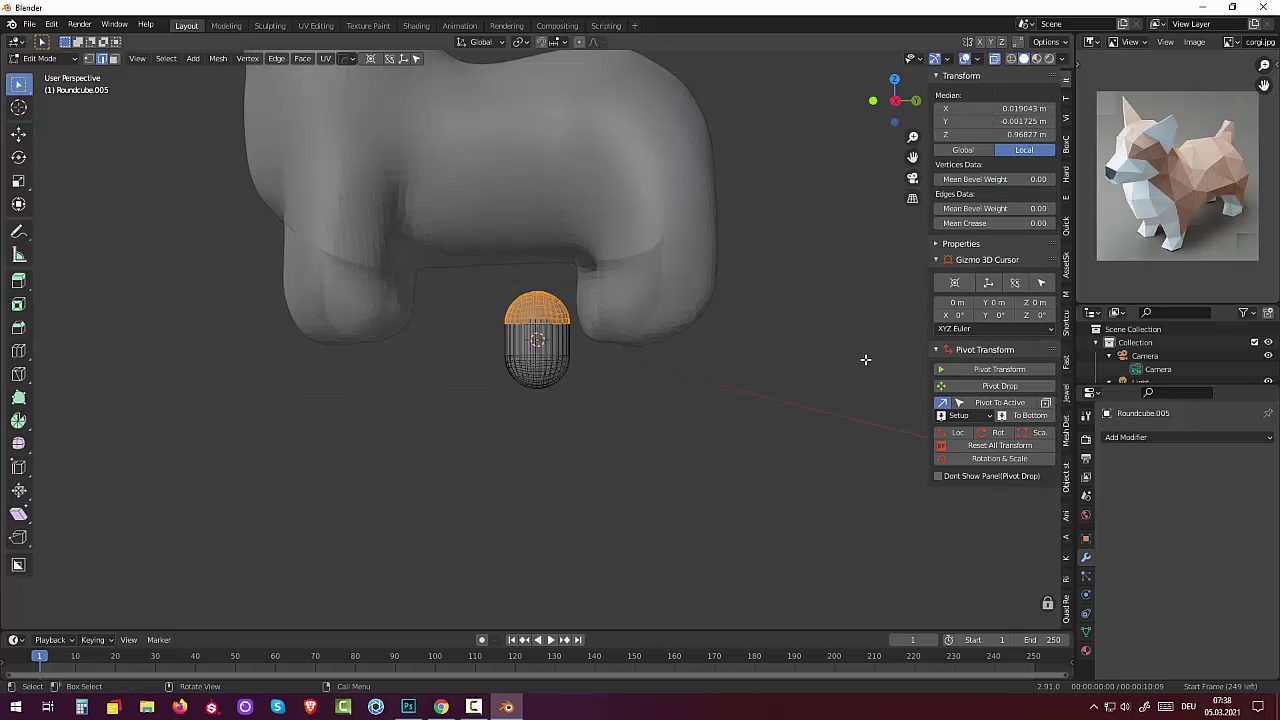
key(g)
key(z)
key(z)
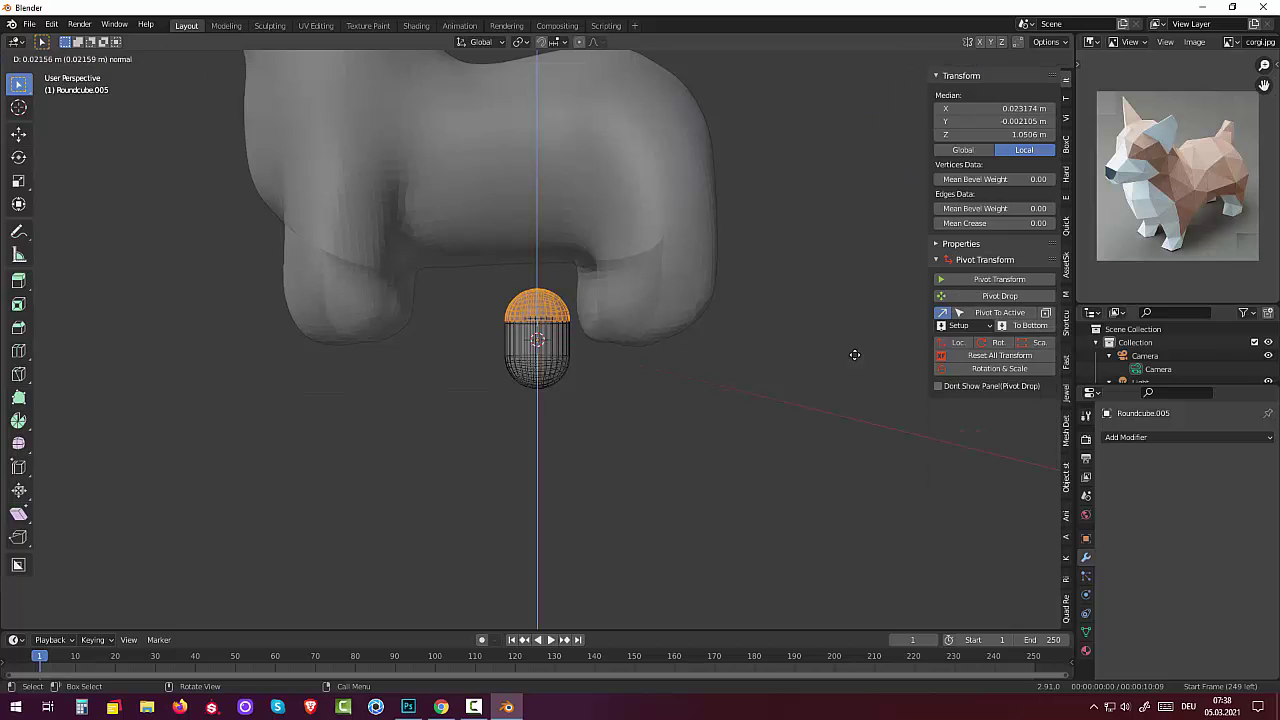
key(Escape)
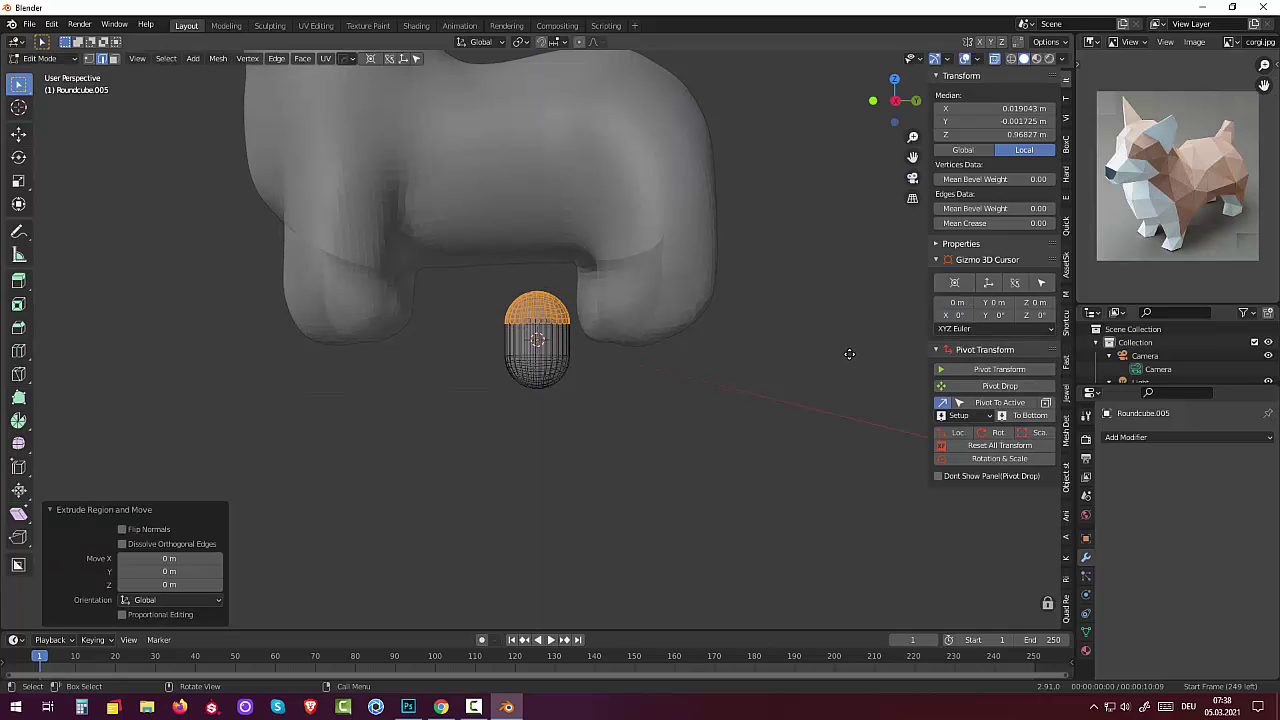
key(s)
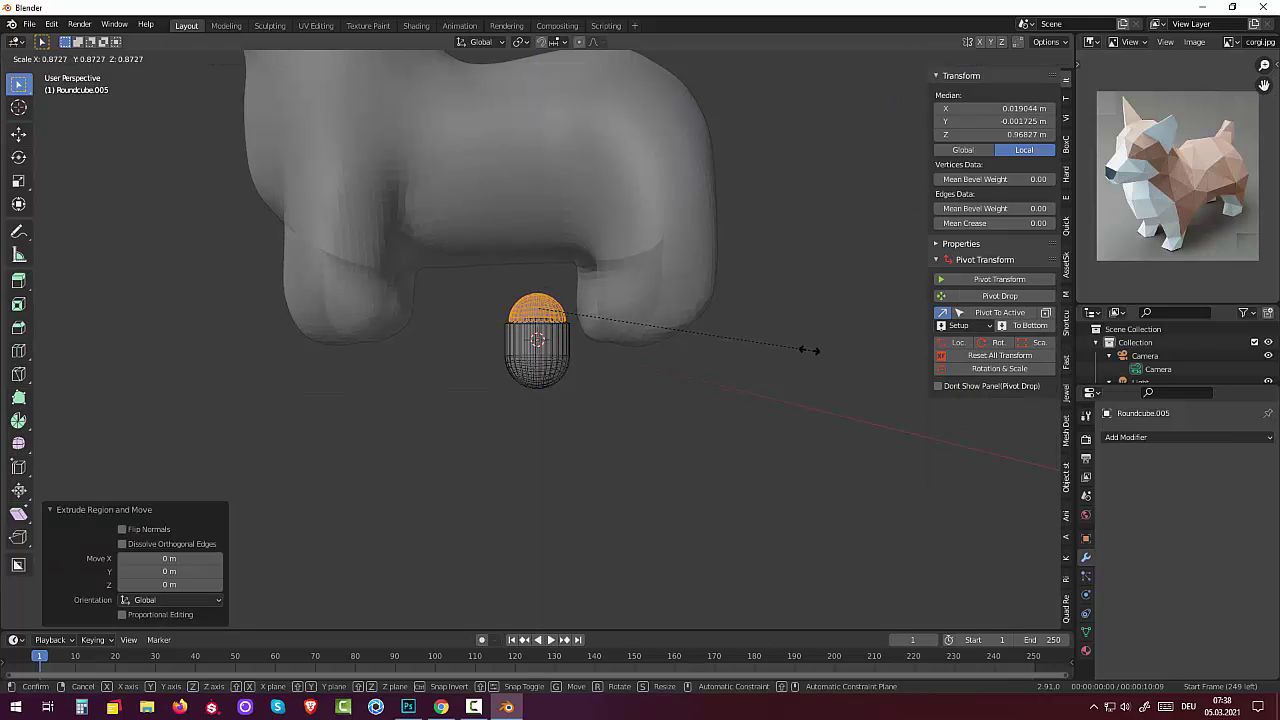
key(Escape)
key(alt+a)
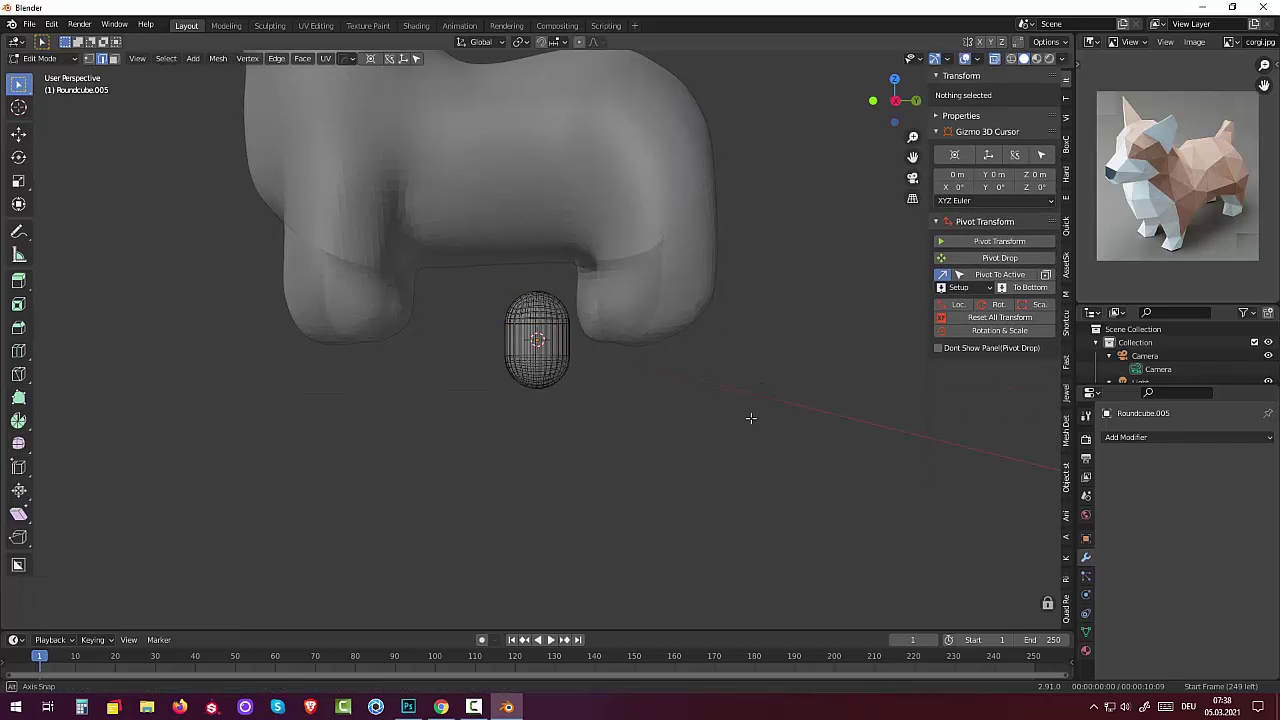
mouse_move(751, 420)
middle_down()
mouse_move(766, 434)
mouse_move(758, 427)
middle_up()
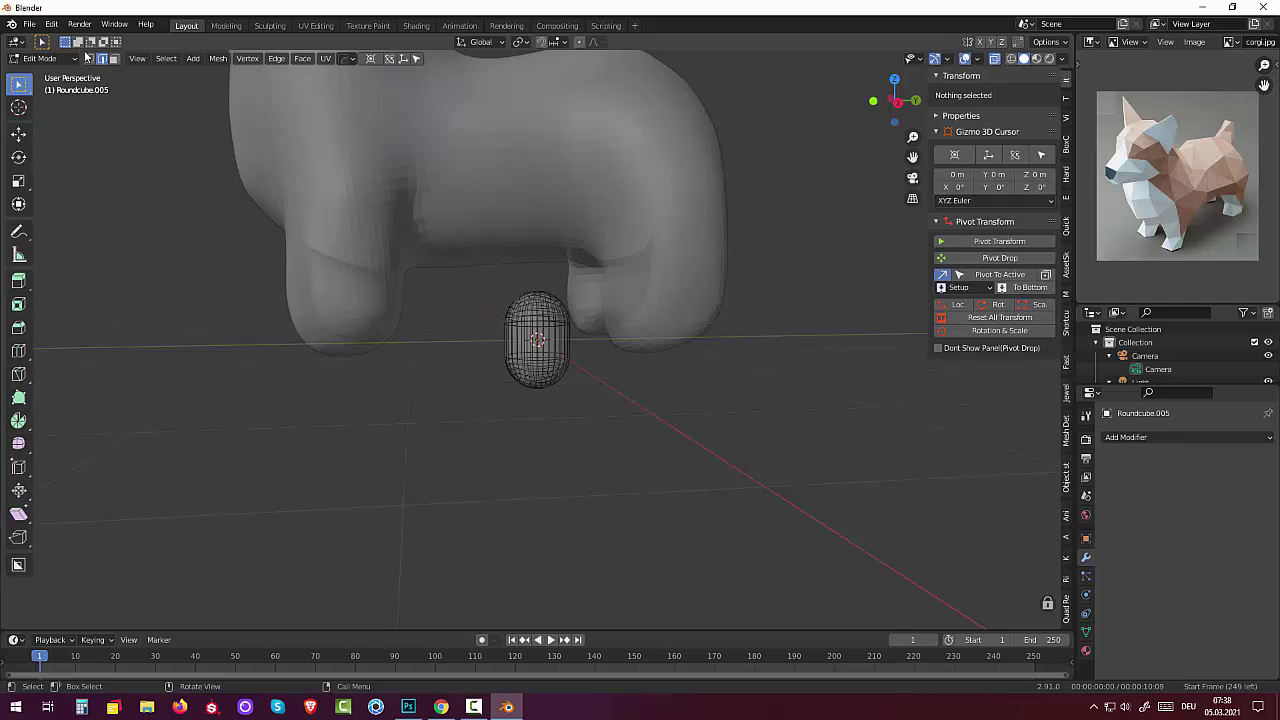
- Scale the upper-half vertices to 0.791 and return to Object Mode
click(88, 59)
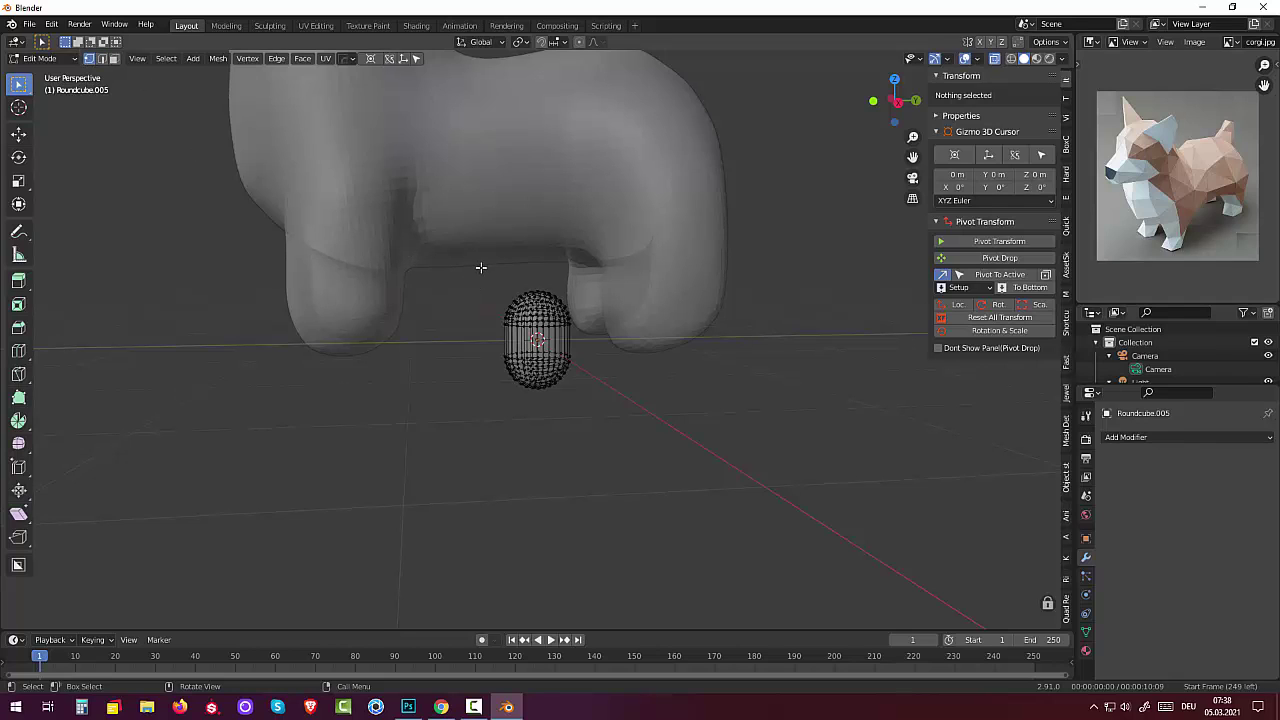
drag(480, 267, 674, 344)
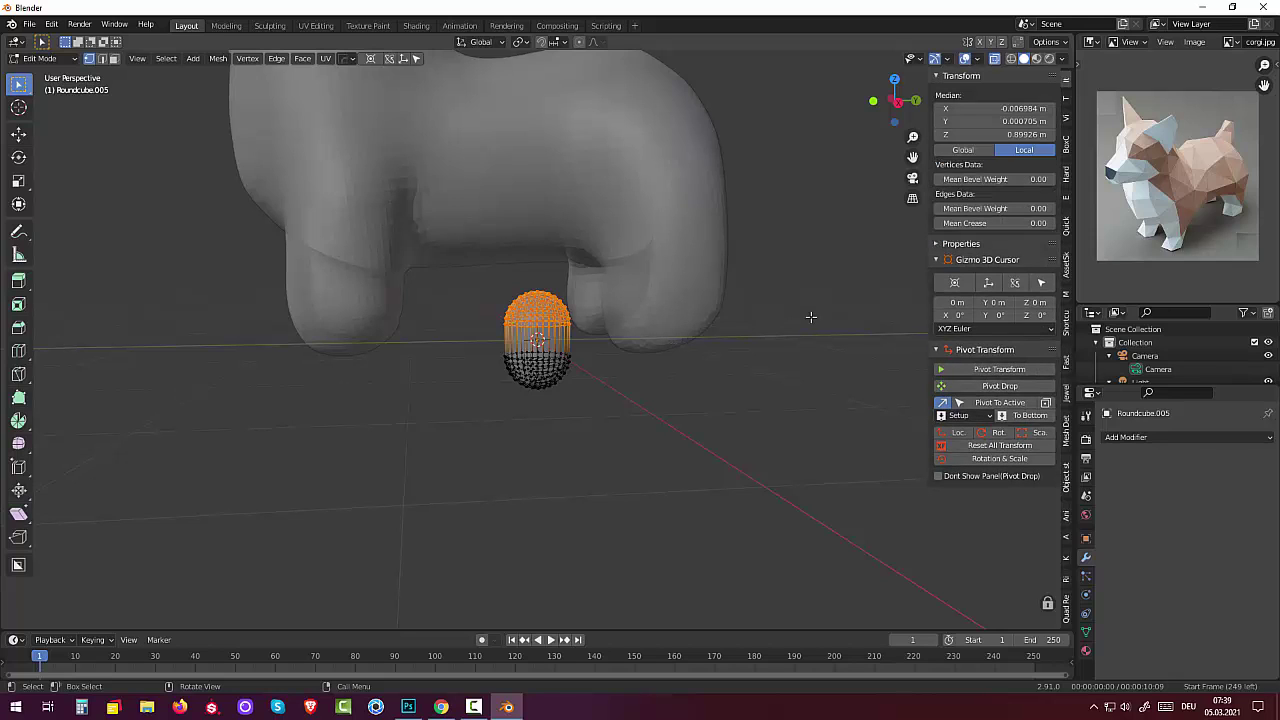
key(s)
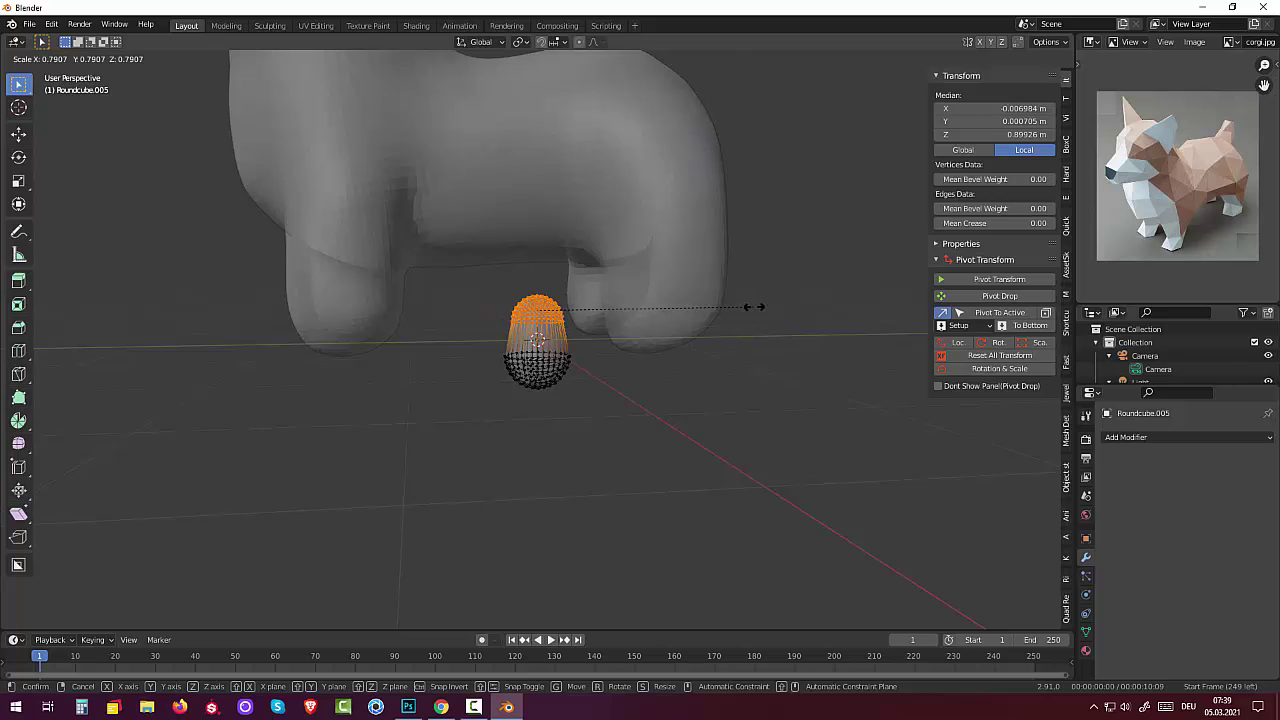
click(757, 307)
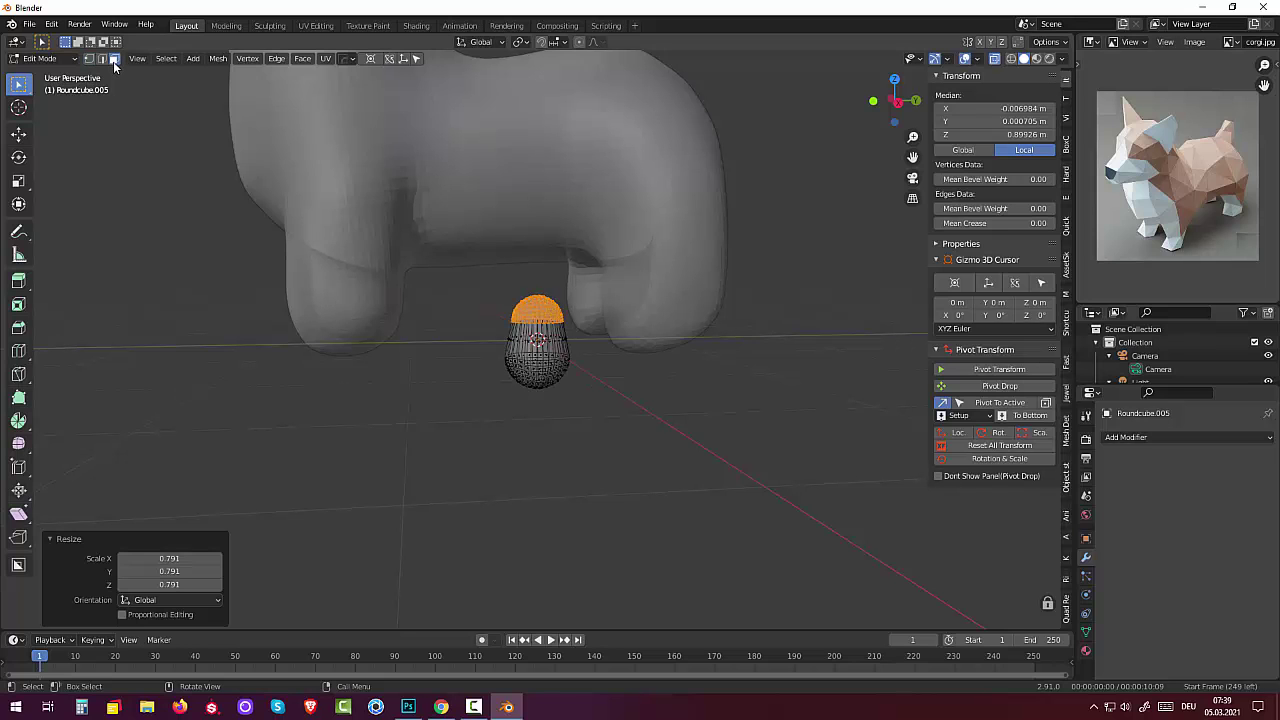
key(Tab)
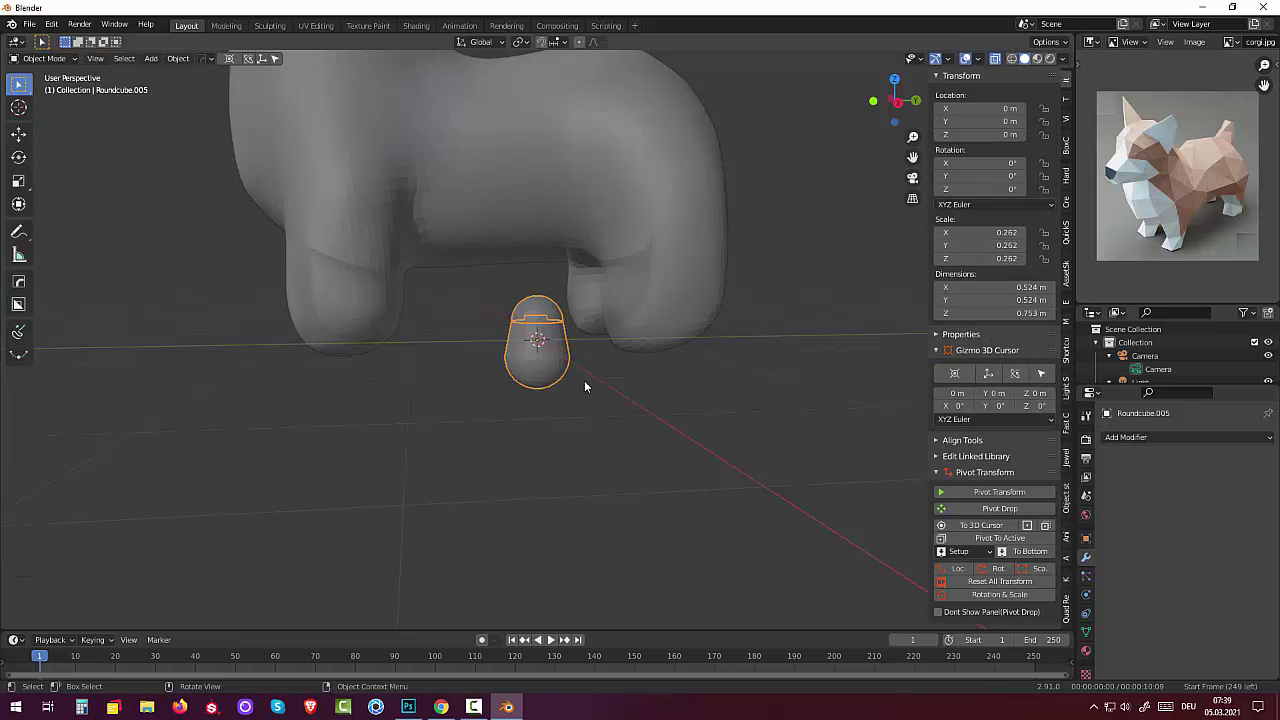
- Enter vertex-select Edit Mode and view the round cube from the right side
mouse_move(623, 378)
middle_down()
mouse_move(855, 342)
mouse_move(856, 370)
mouse_move(597, 367)
mouse_move(560, 400)
mouse_move(591, 351)
mouse_move(454, 380)
mouse_move(366, 372)
mouse_move(274, 340)
mouse_move(269, 363)
mouse_move(57, 372)
mouse_move(200, 390)
middle_up()
key(Tab)
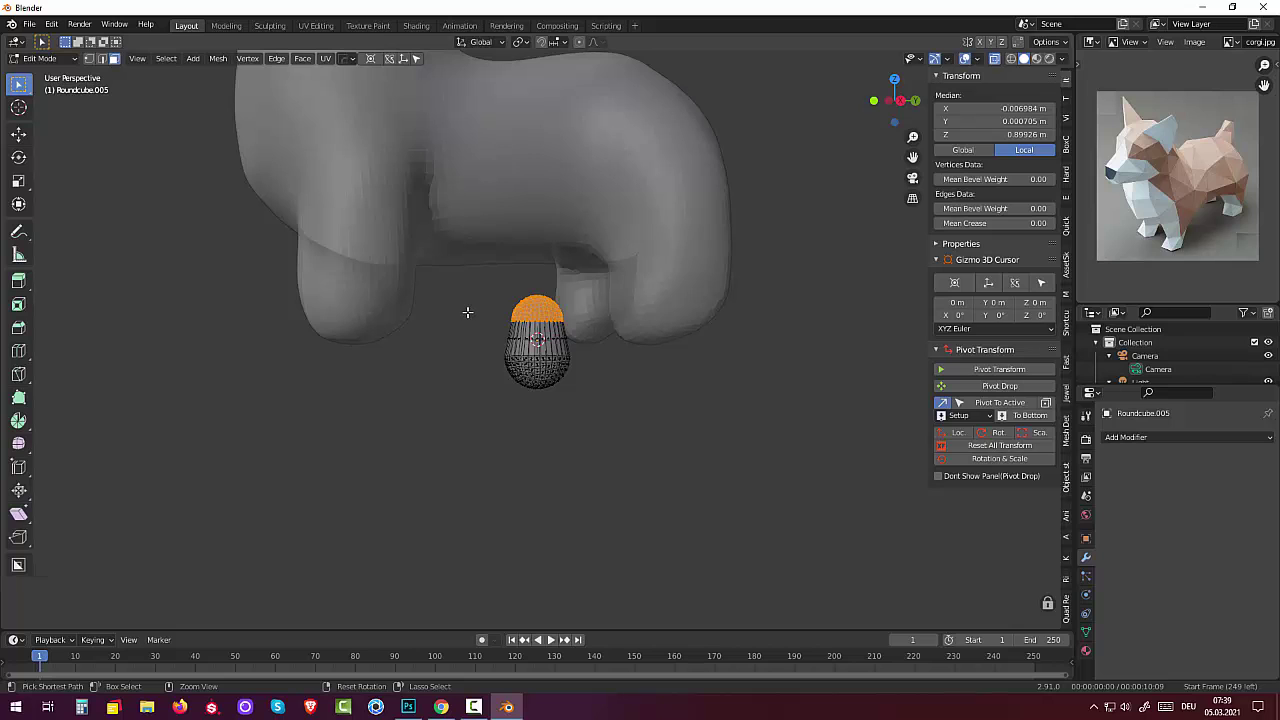
key(1)
key(ctrl+KP_Add)
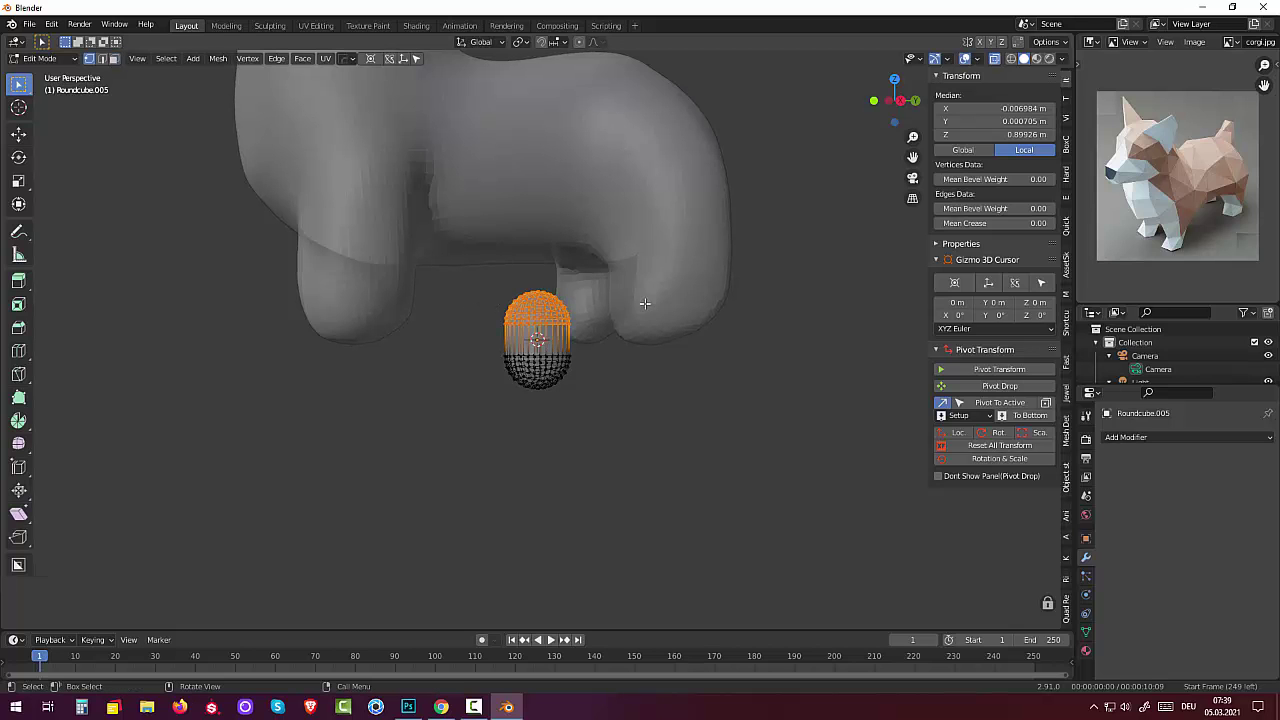
mouse_move(574, 314)
middle_down()
mouse_move(988, 288)
mouse_move(93, 325)
mouse_move(226, 84)
middle_up()
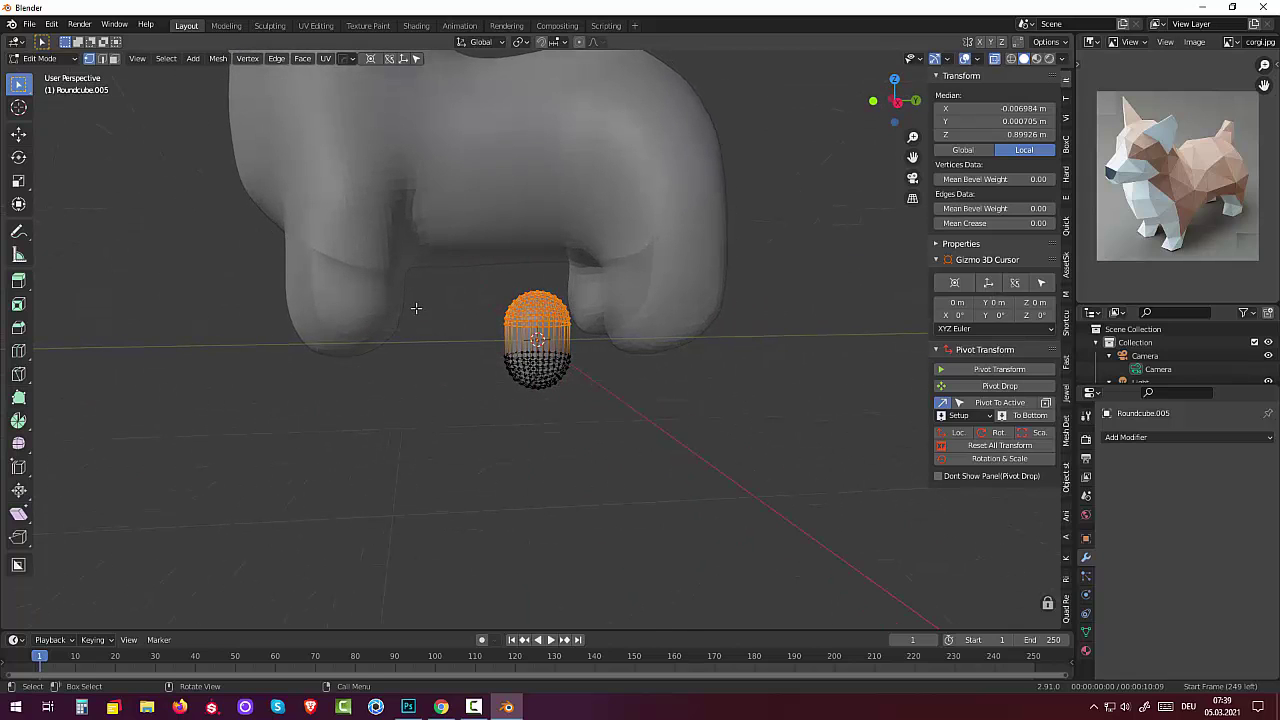
key(KP_3)
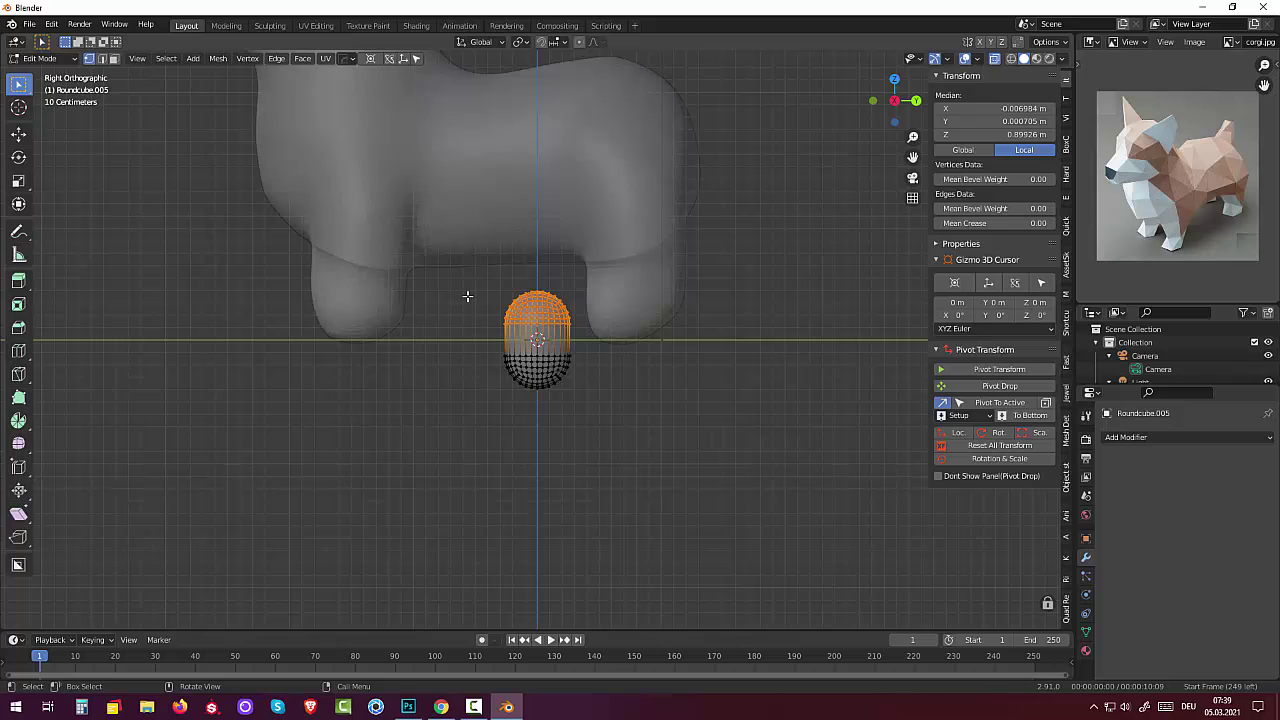
- Scale the box-selected top half to 0.728, turn off X-ray, deselect and exit Edit Mode
key(b)
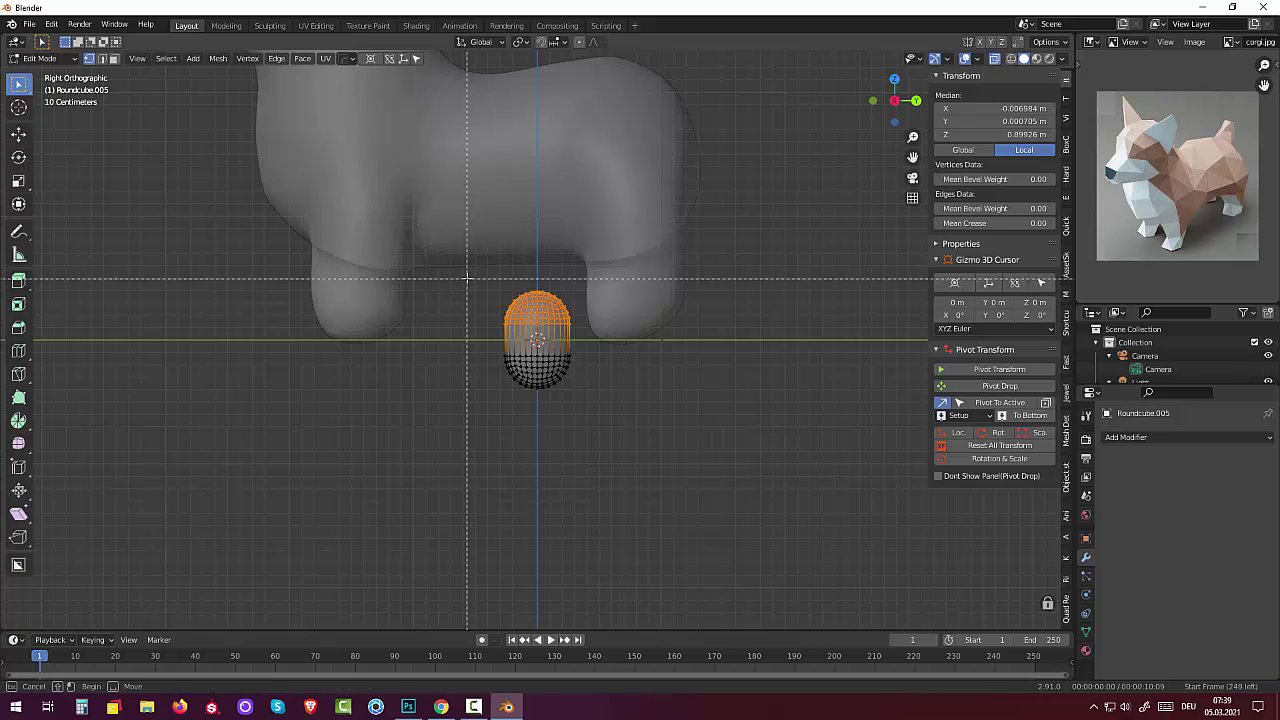
drag(467, 279, 605, 341)
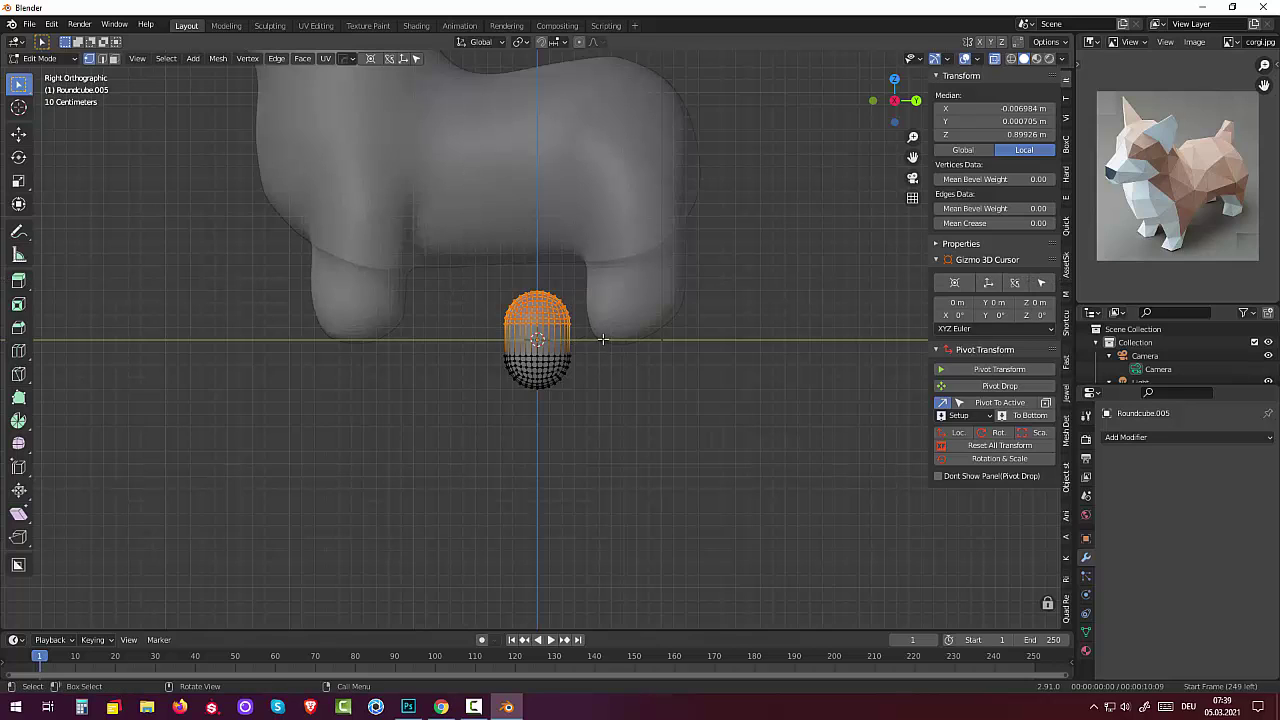
key(s)
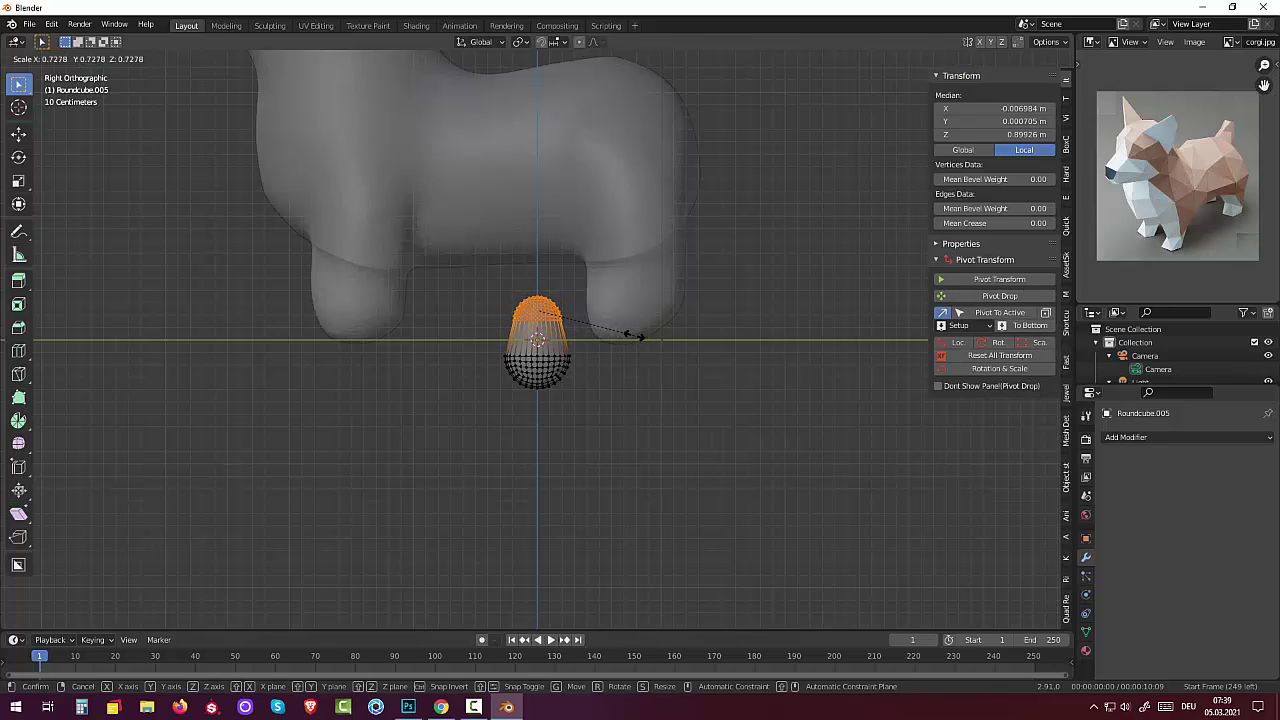
click(634, 336)
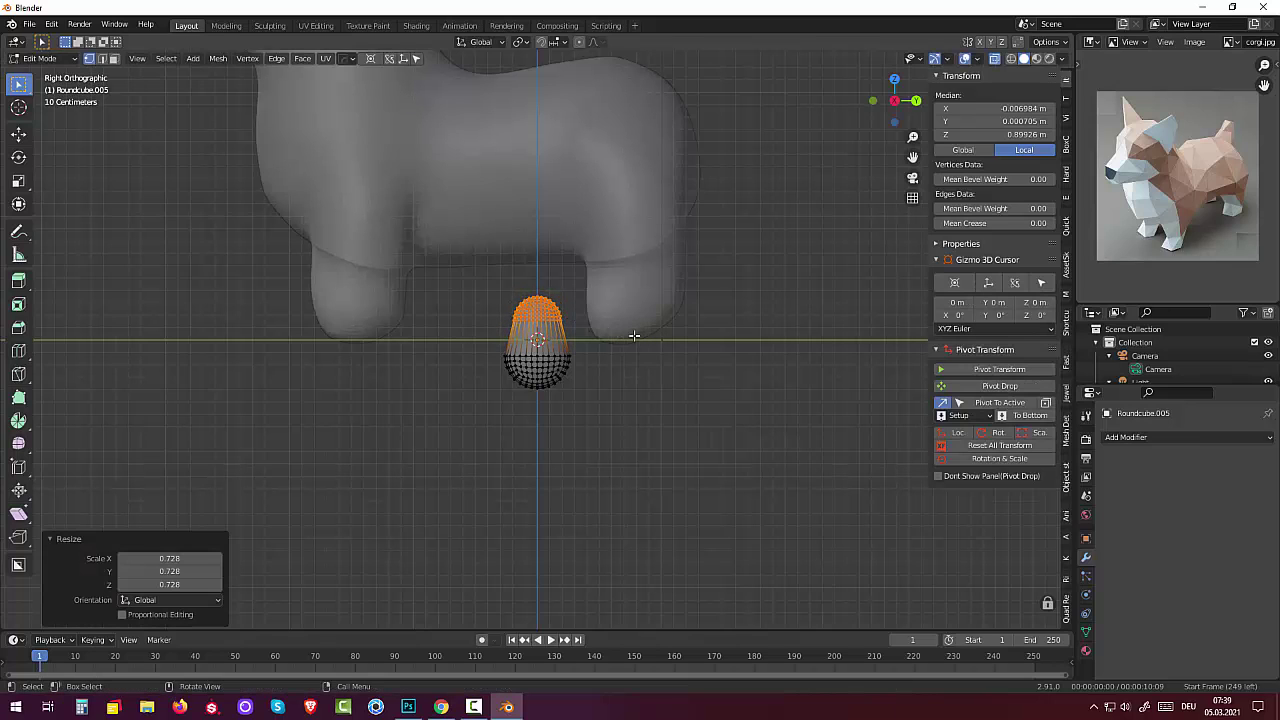
click(995, 60)
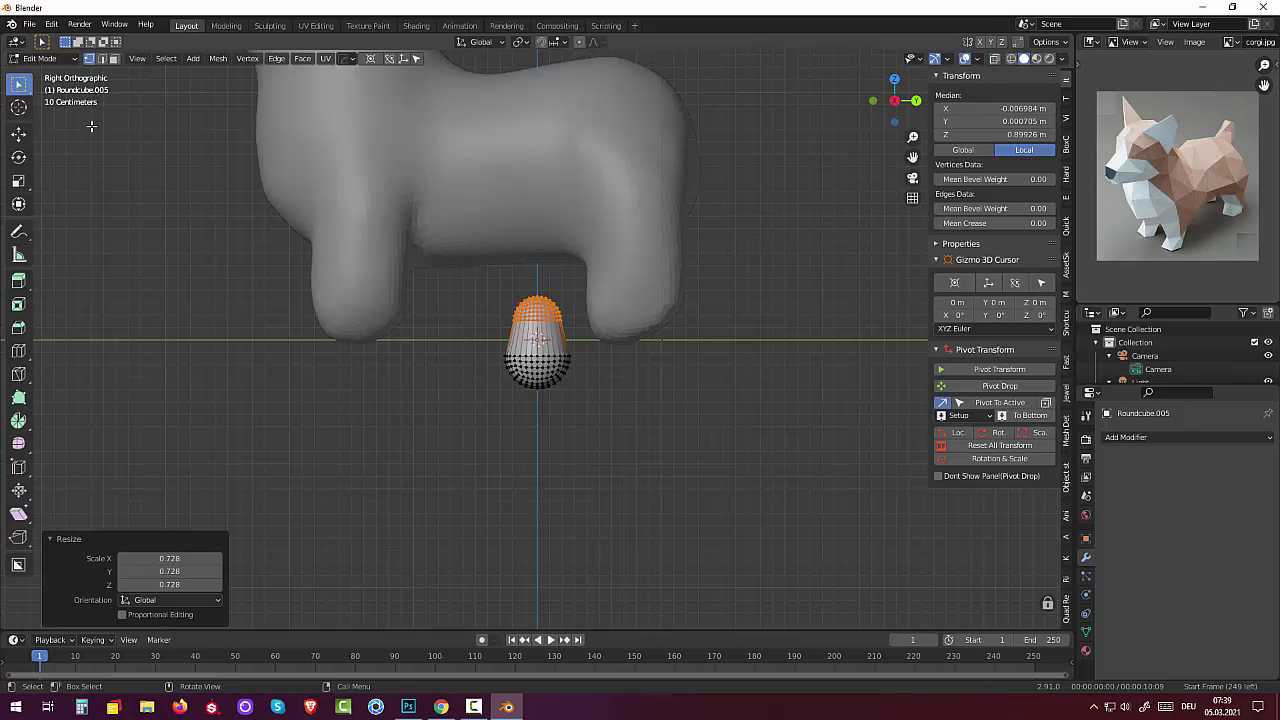
click(113, 58)
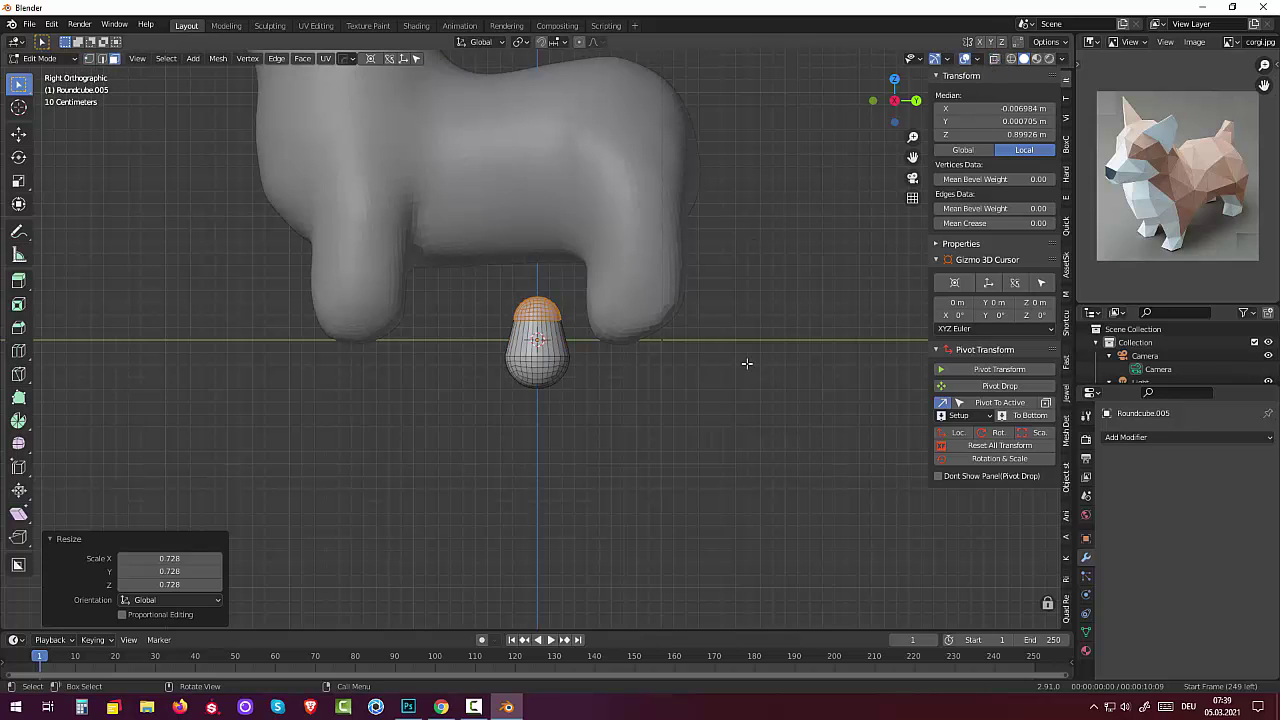
key(alt+a)
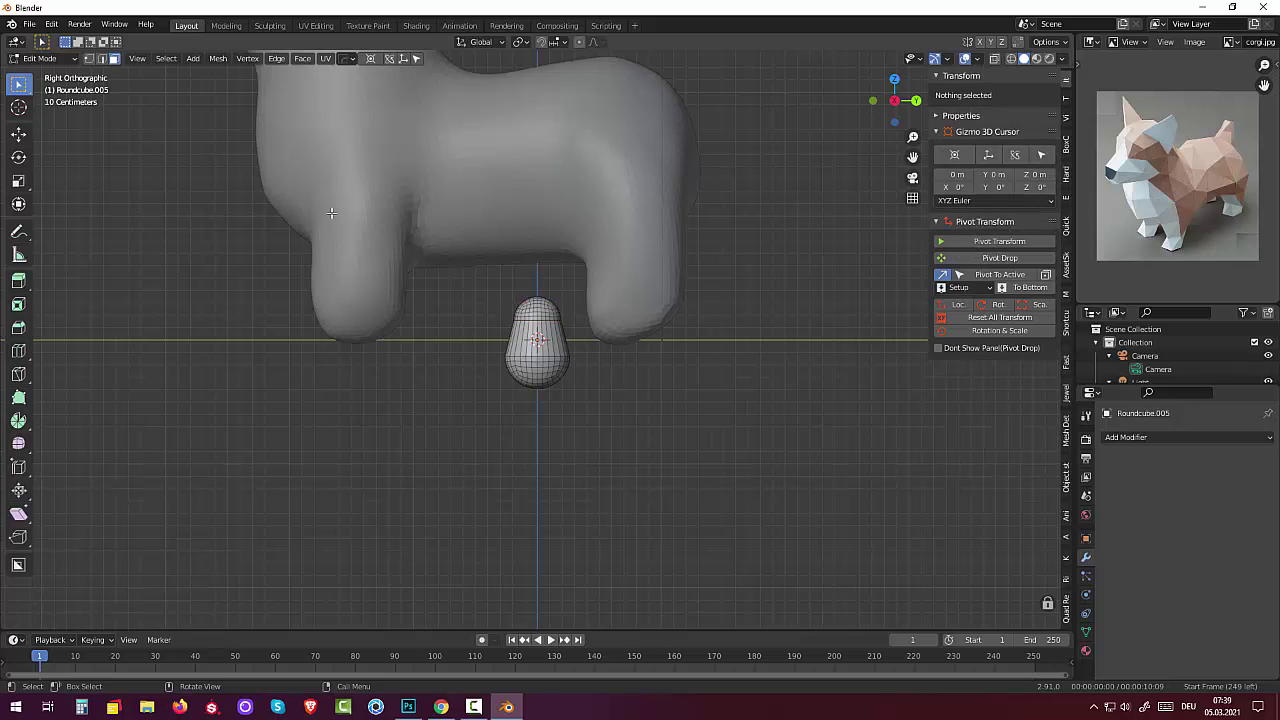
key(Tab)
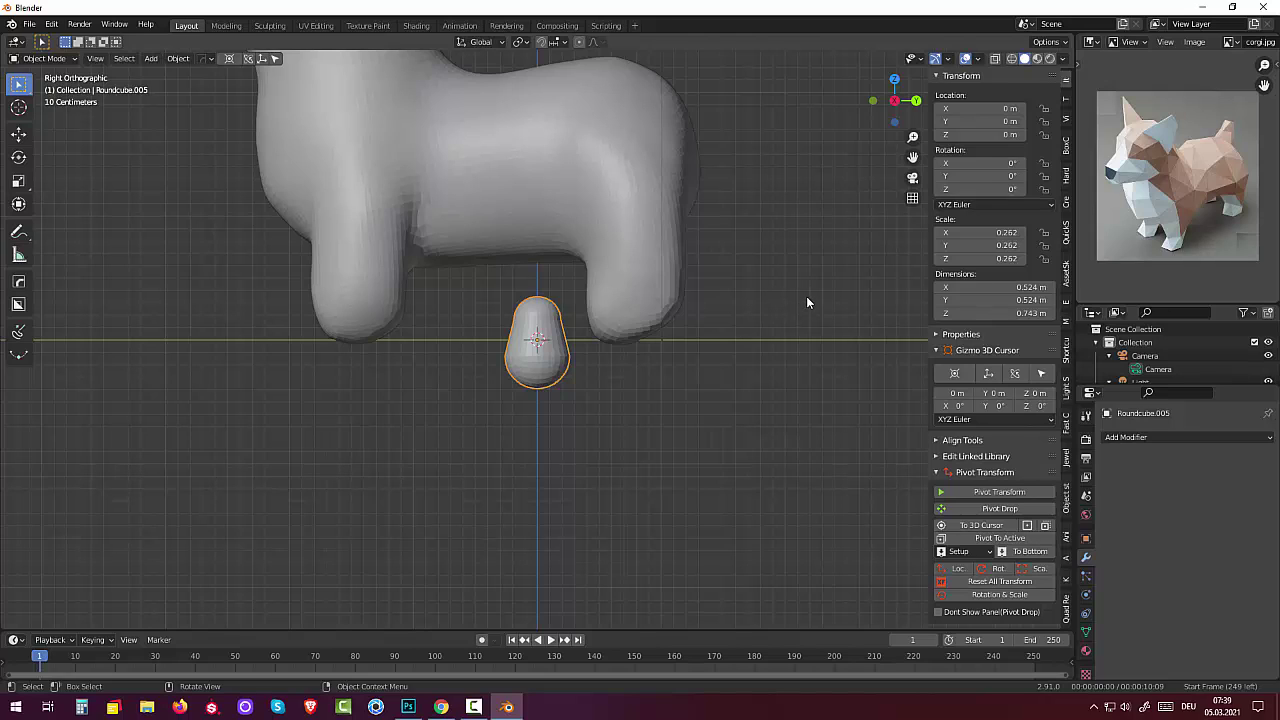
- Shrink the tapered piece, move it onto the body's rear top and tilt it -26.3°
key(s)
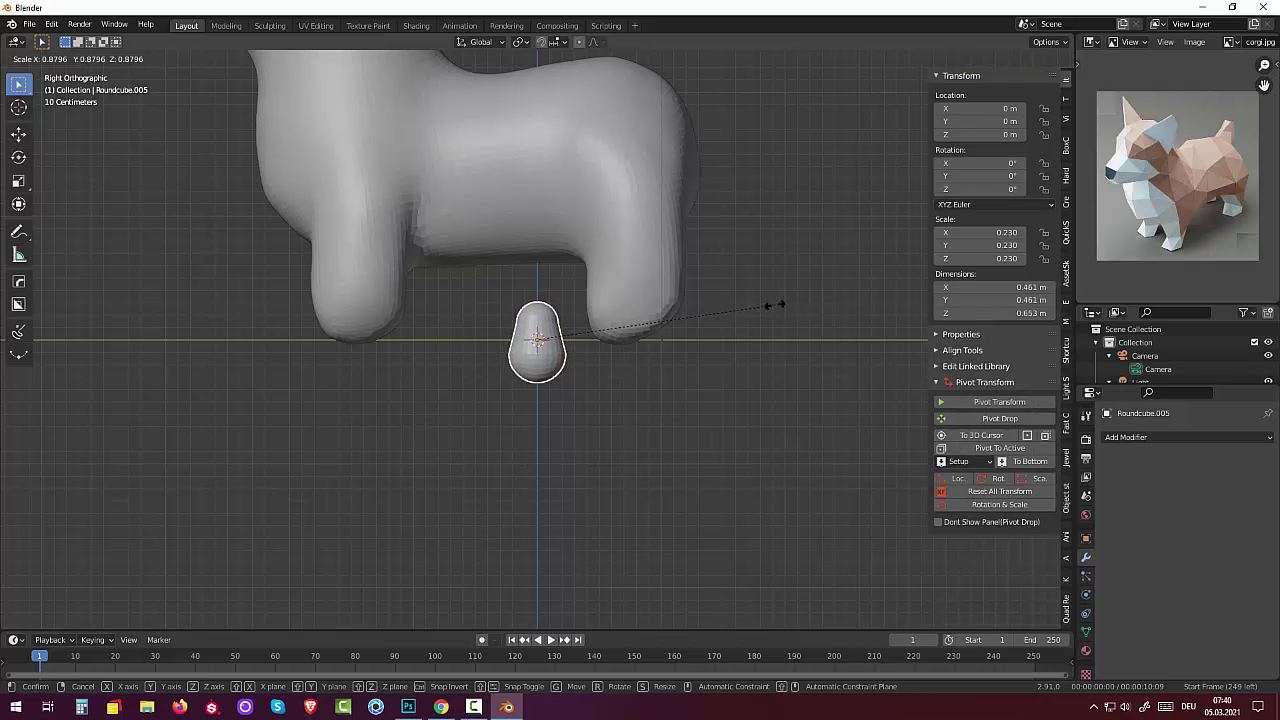
click(750, 305)
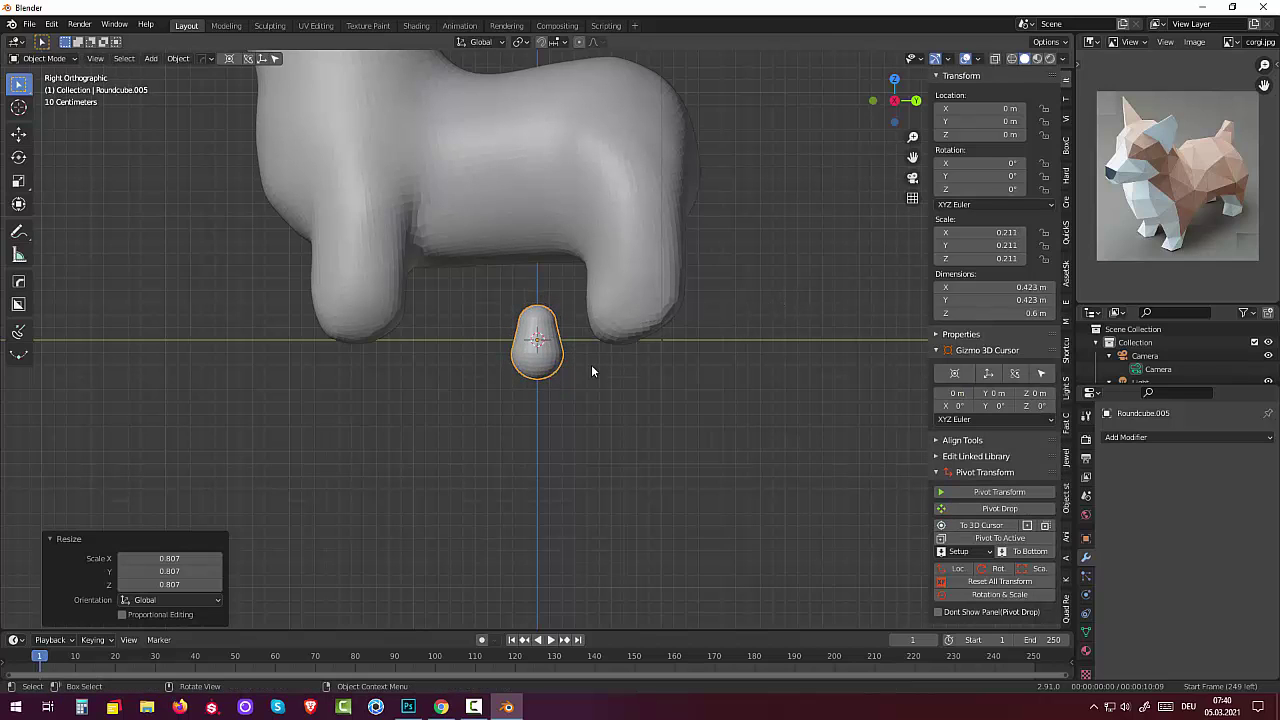
key(g)
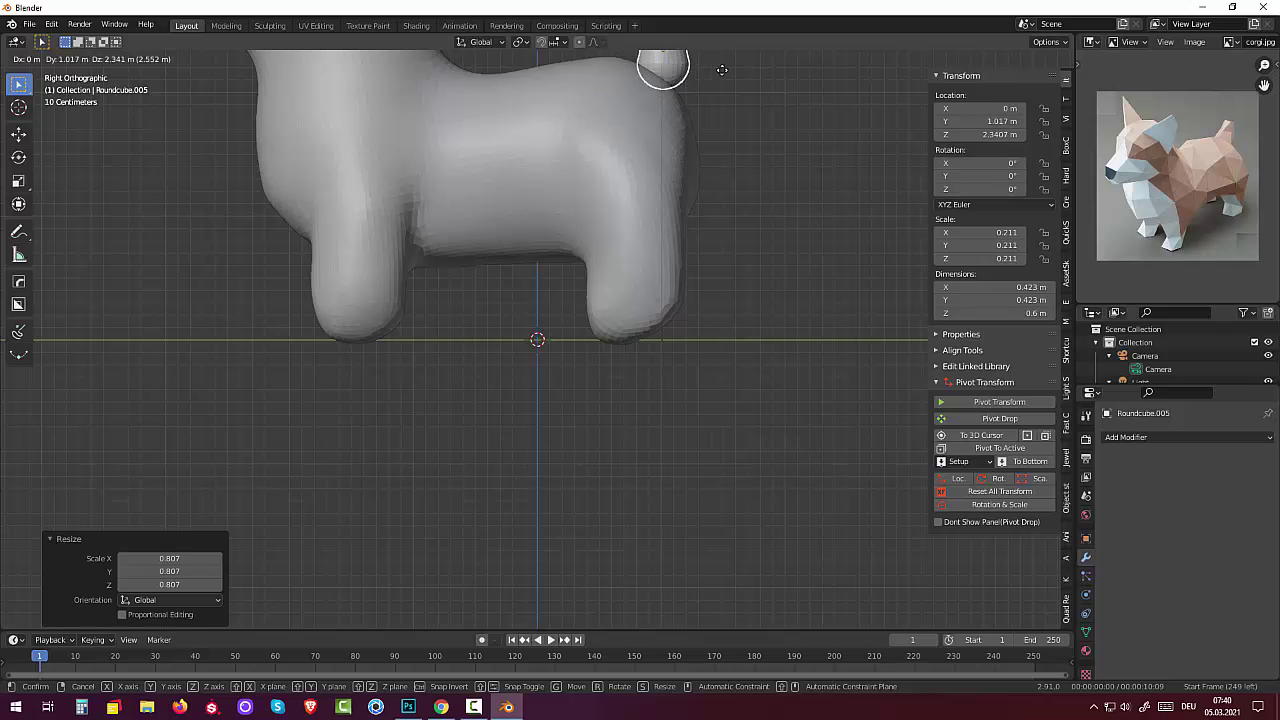
click(718, 103)
scroll(718, 103, down, 2)
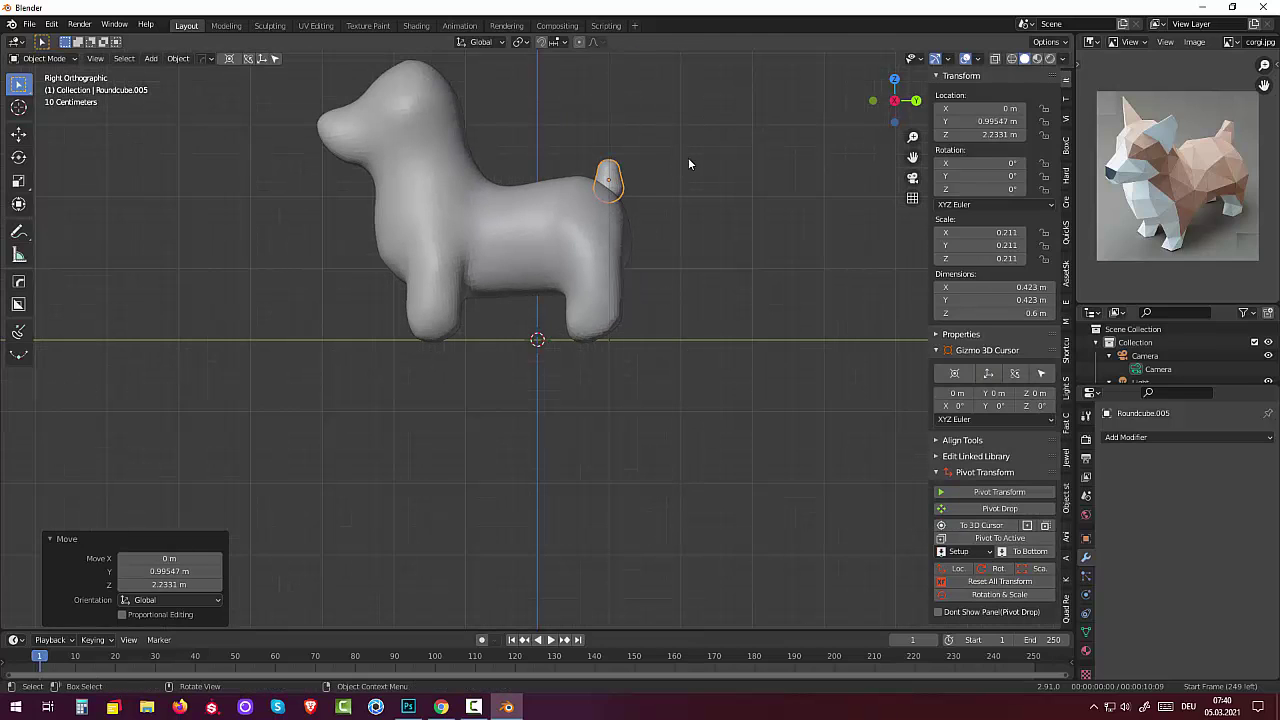
key(r)
click(700, 203)
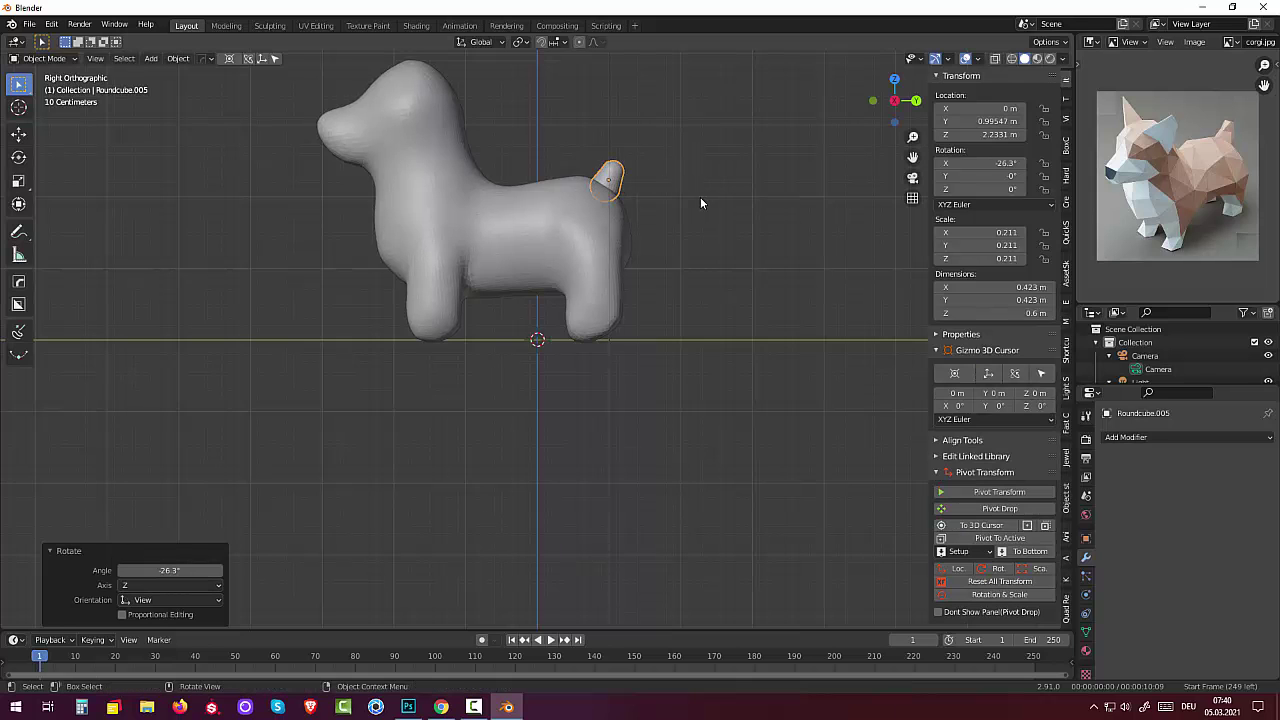
mouse_move(700, 203)
middle_down()
mouse_move(593, 270)
mouse_move(668, 222)
mouse_move(701, 218)
mouse_move(503, 234)
mouse_move(373, 215)
mouse_move(599, 241)
mouse_move(678, 240)
mouse_move(696, 221)
middle_up()
- Enlarge the tail by 1.273, tilt it another -16° and reposition it at Y 1.2093, Z 2.1494
key(s)
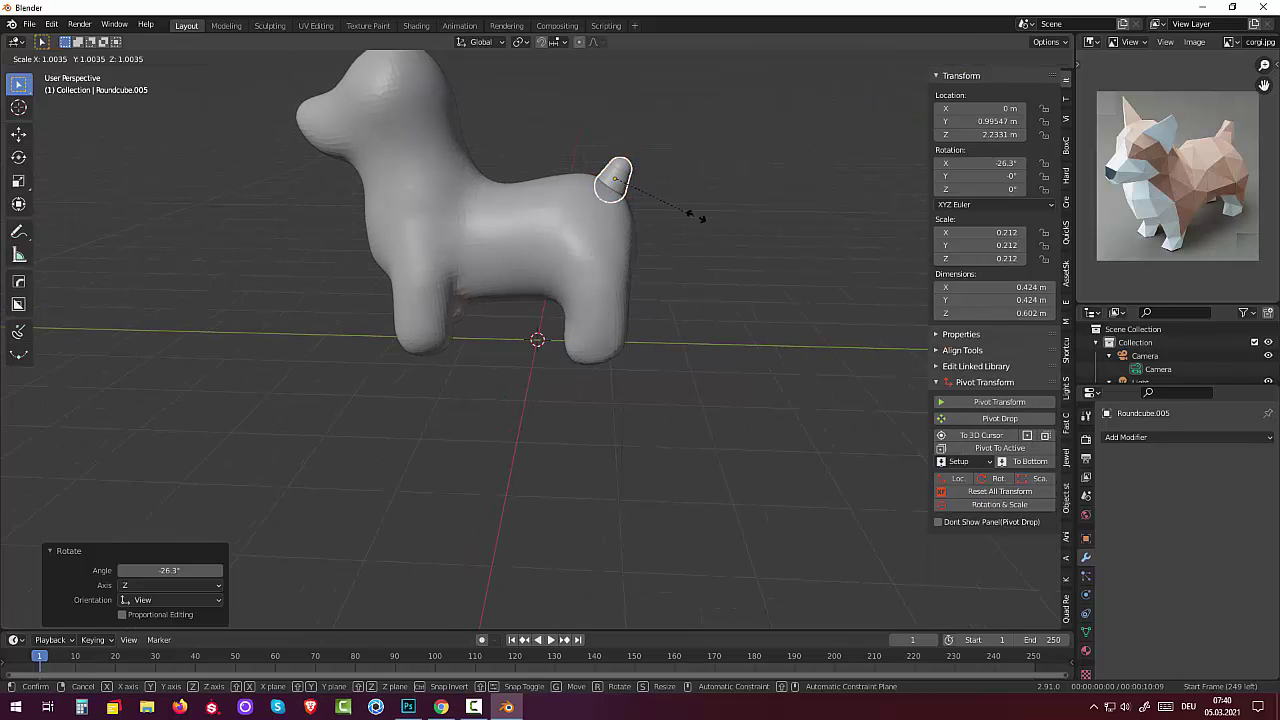
click(728, 206)
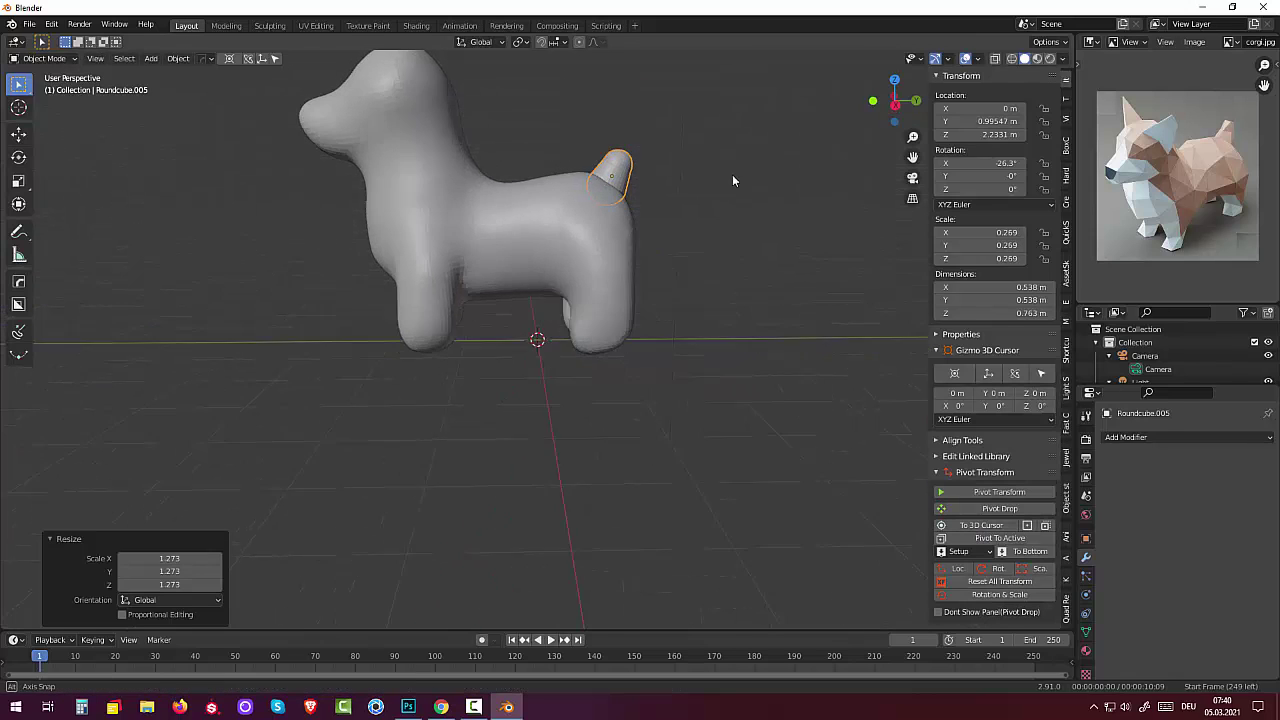
middle_drag(732, 174, 714, 179)
key(KP_3)
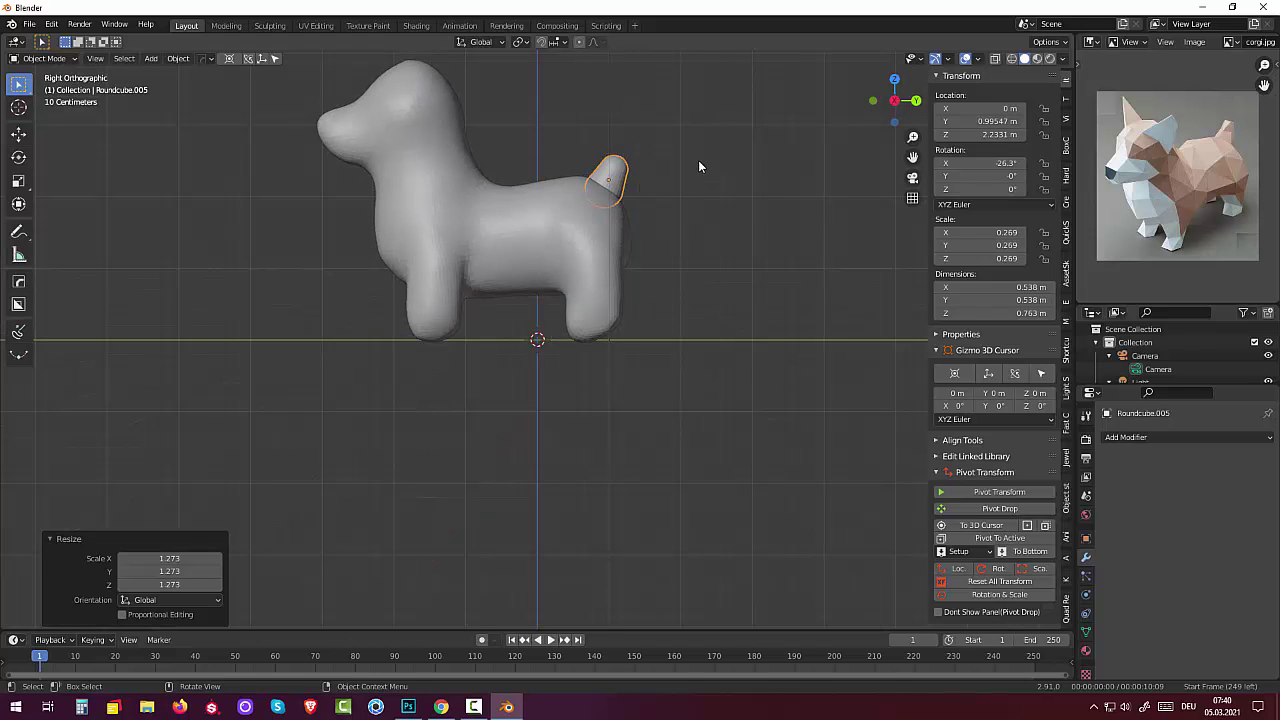
text(r-16)
key(Return)
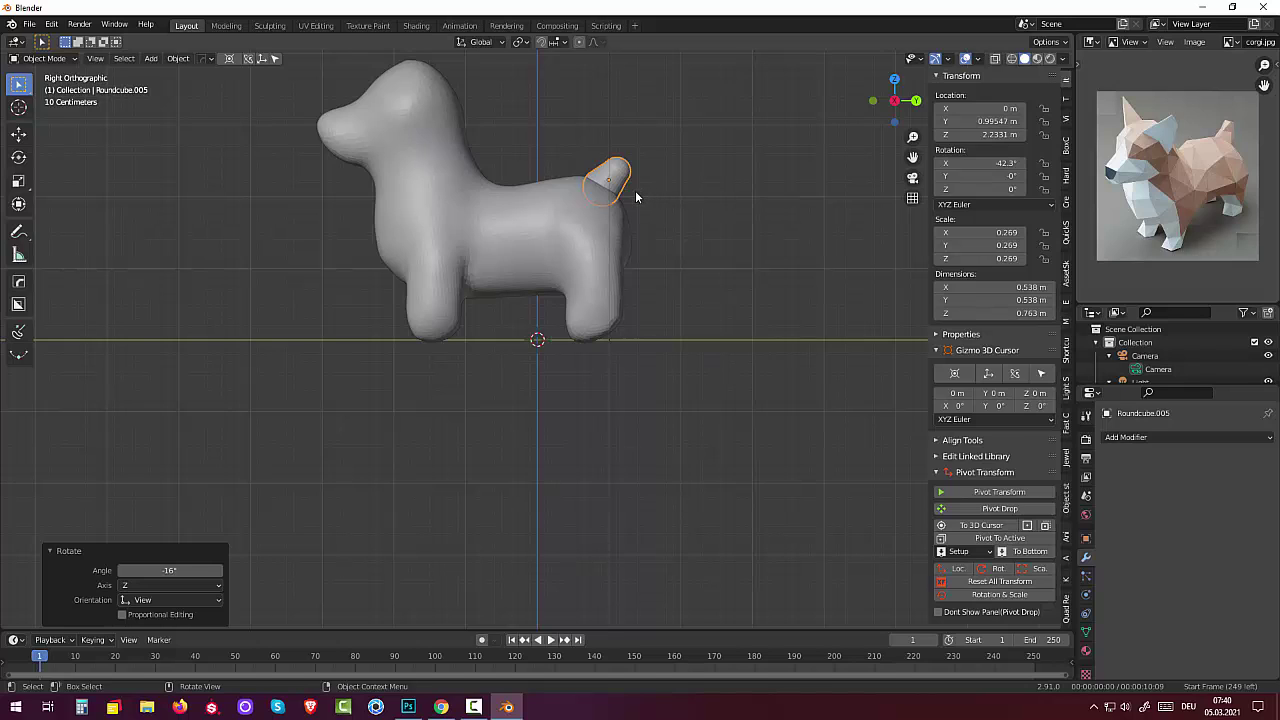
key(g)
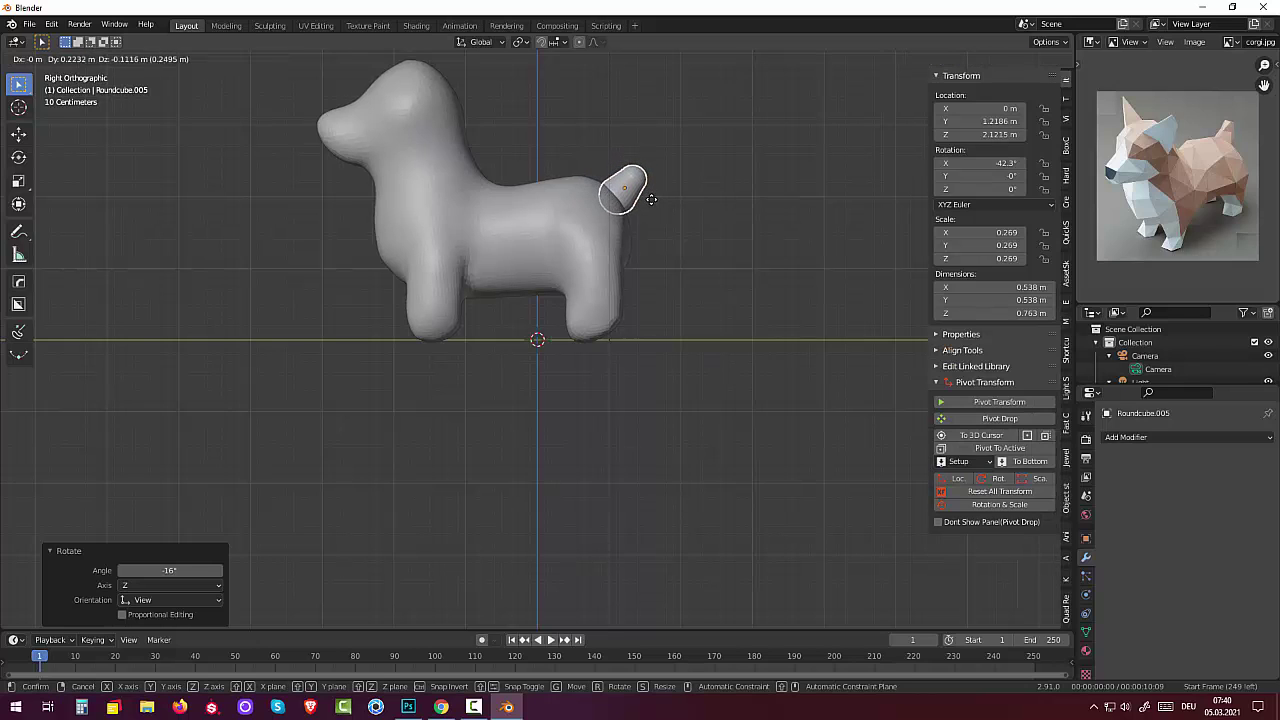
click(652, 198)
mouse_move(684, 207)
middle_down()
mouse_move(537, 215)
mouse_move(514, 237)
mouse_move(752, 258)
mouse_move(746, 275)
mouse_move(728, 262)
middle_up()
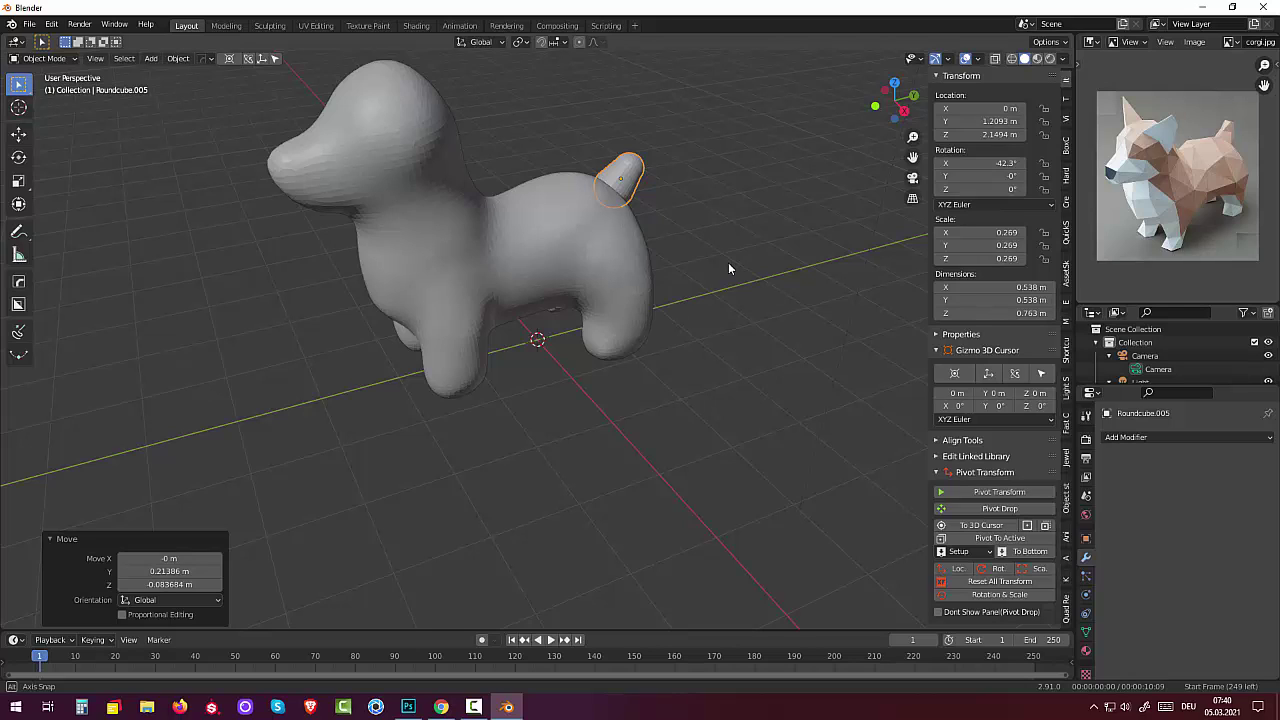
- Orbit and zoom around the dog, stay in Object Mode, and bring up the Add menu
middle_drag(729, 265, 712, 268)
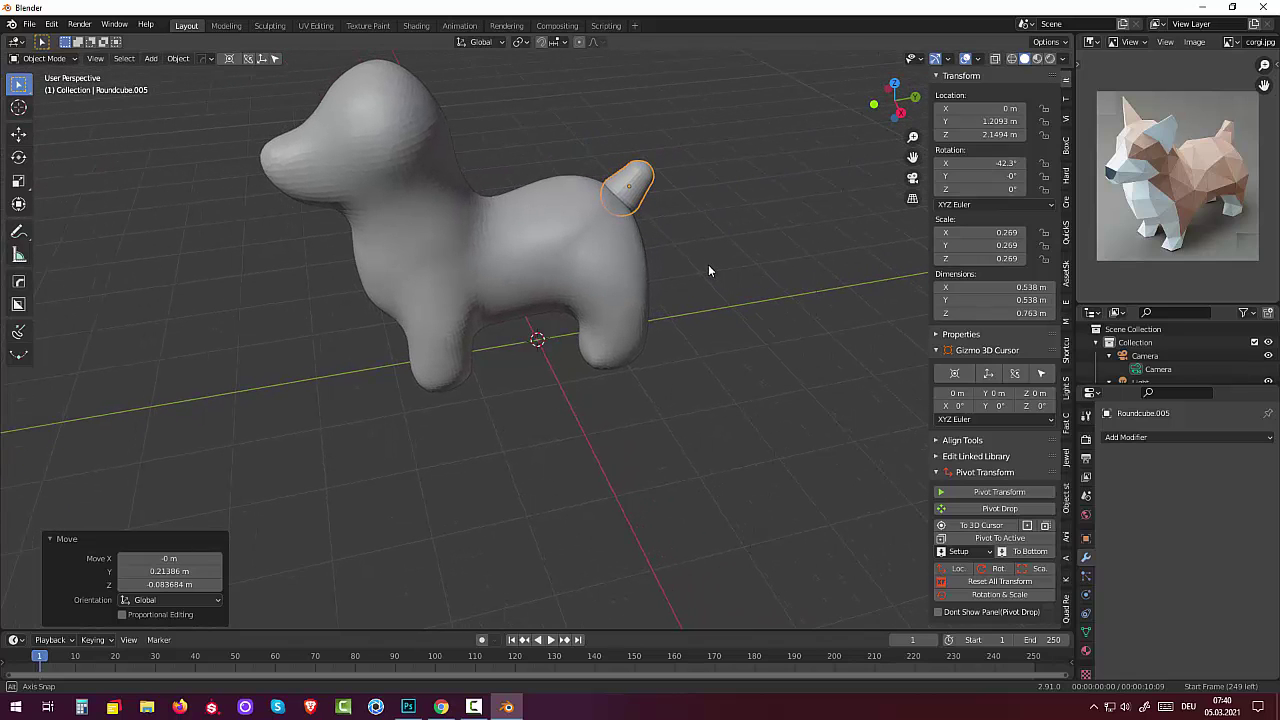
middle_drag(708, 264, 700, 255)
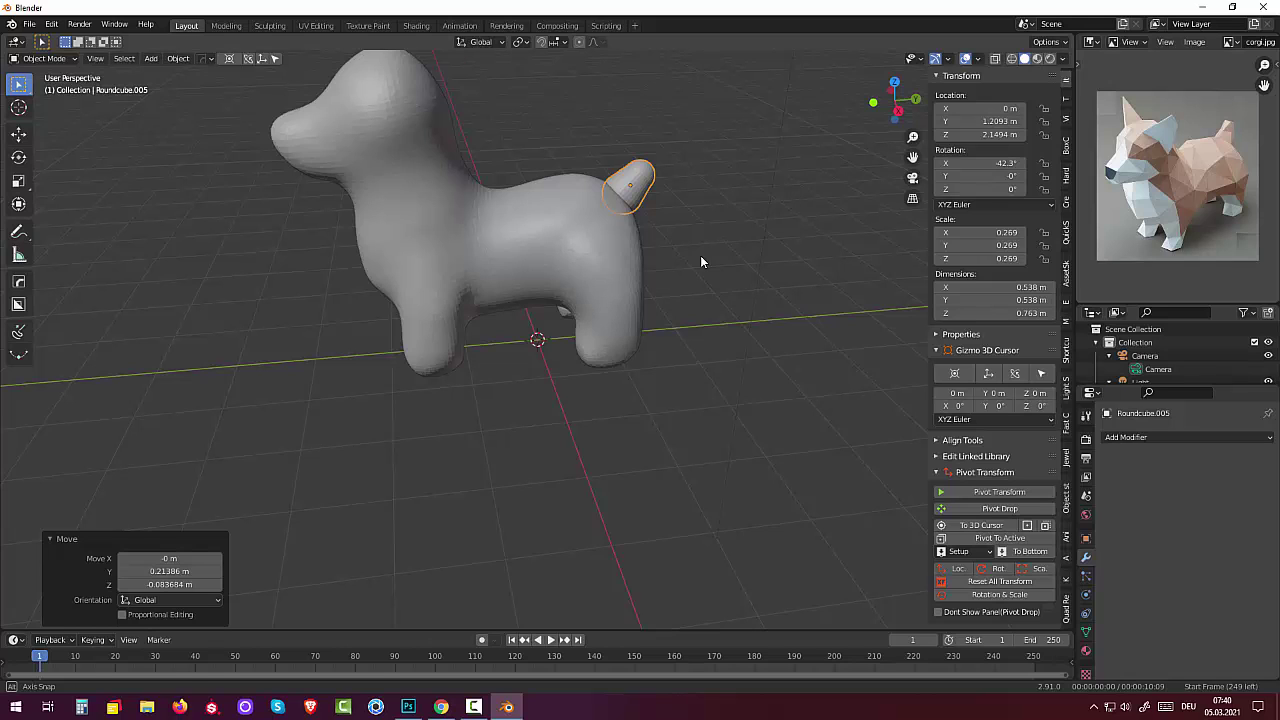
scroll(700, 255, down, 2)
scroll(700, 254, down, 1)
scroll(660, 240, up, 1)
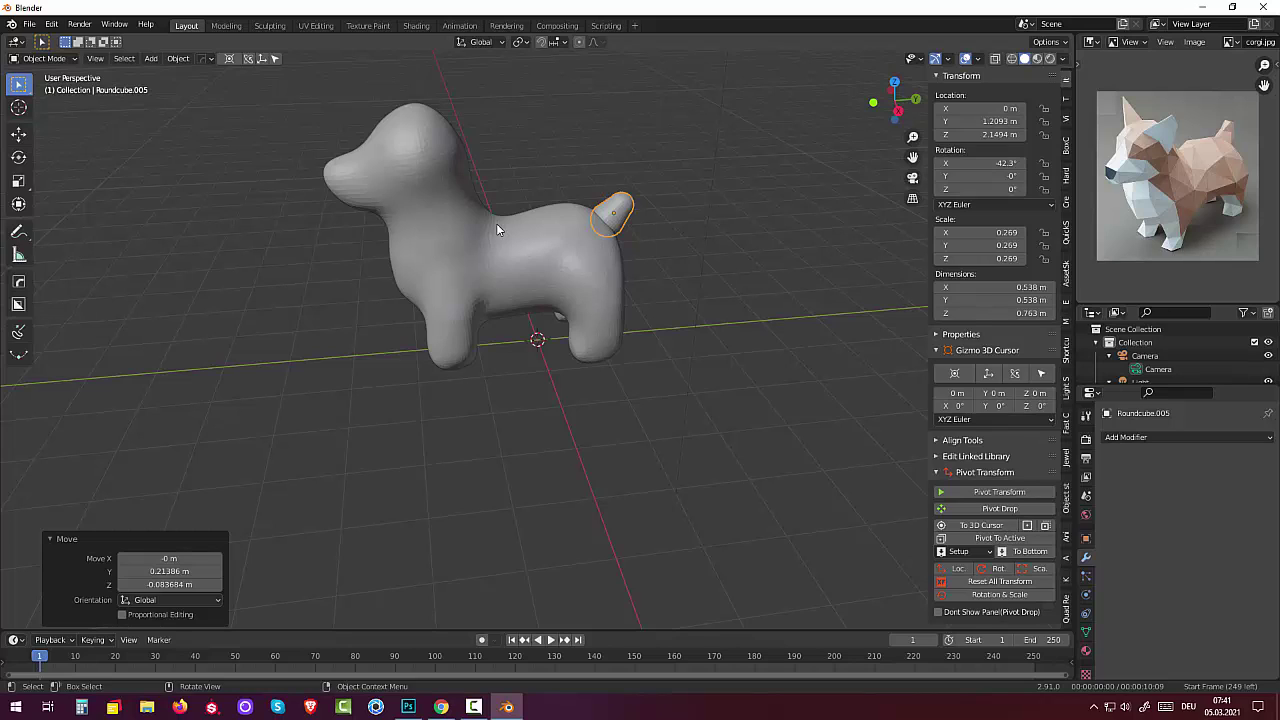
click(50, 60)
click(49, 76)
key(shift+a)
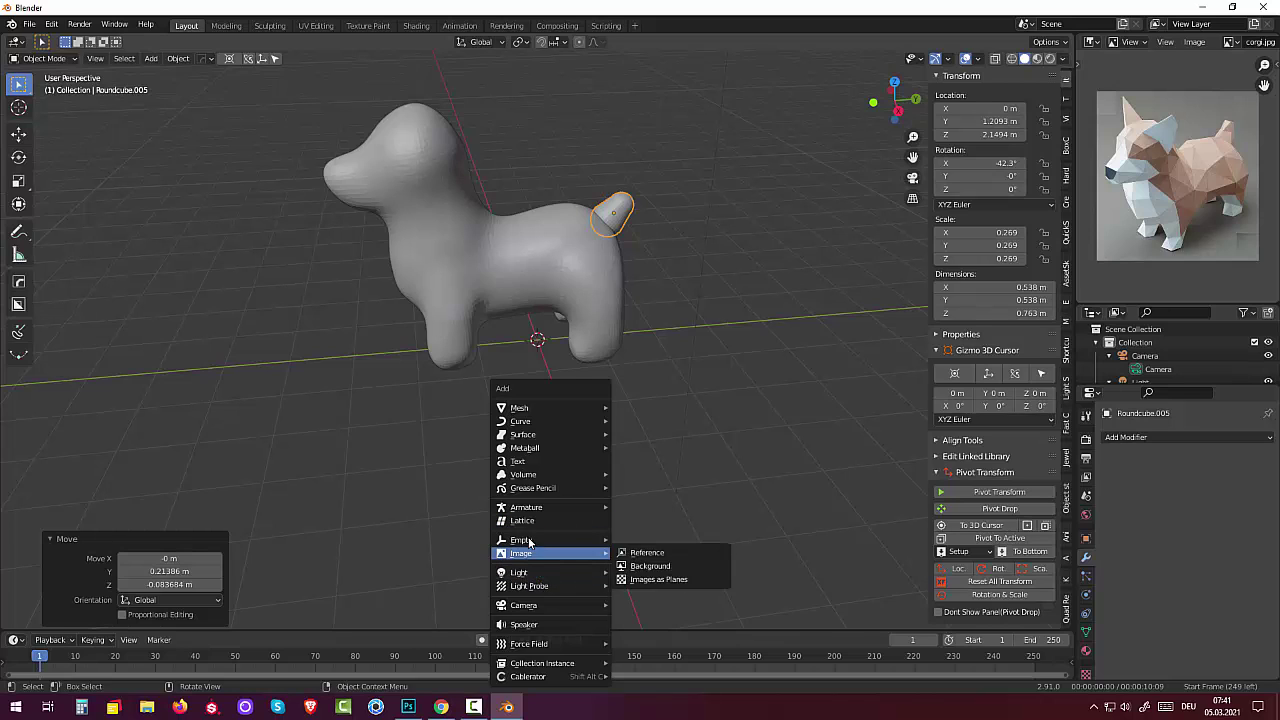
mouse_move(549, 408)
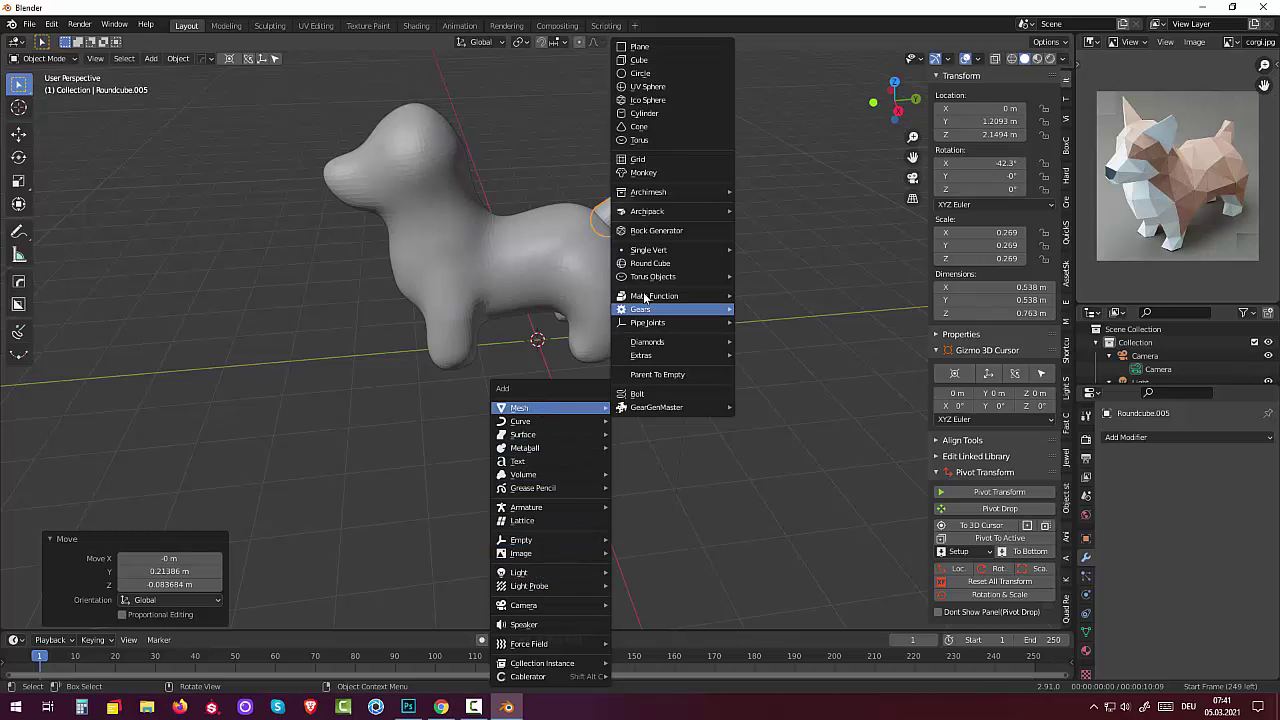
- Add a Round Cube using the Quadsphere preset
click(652, 263)
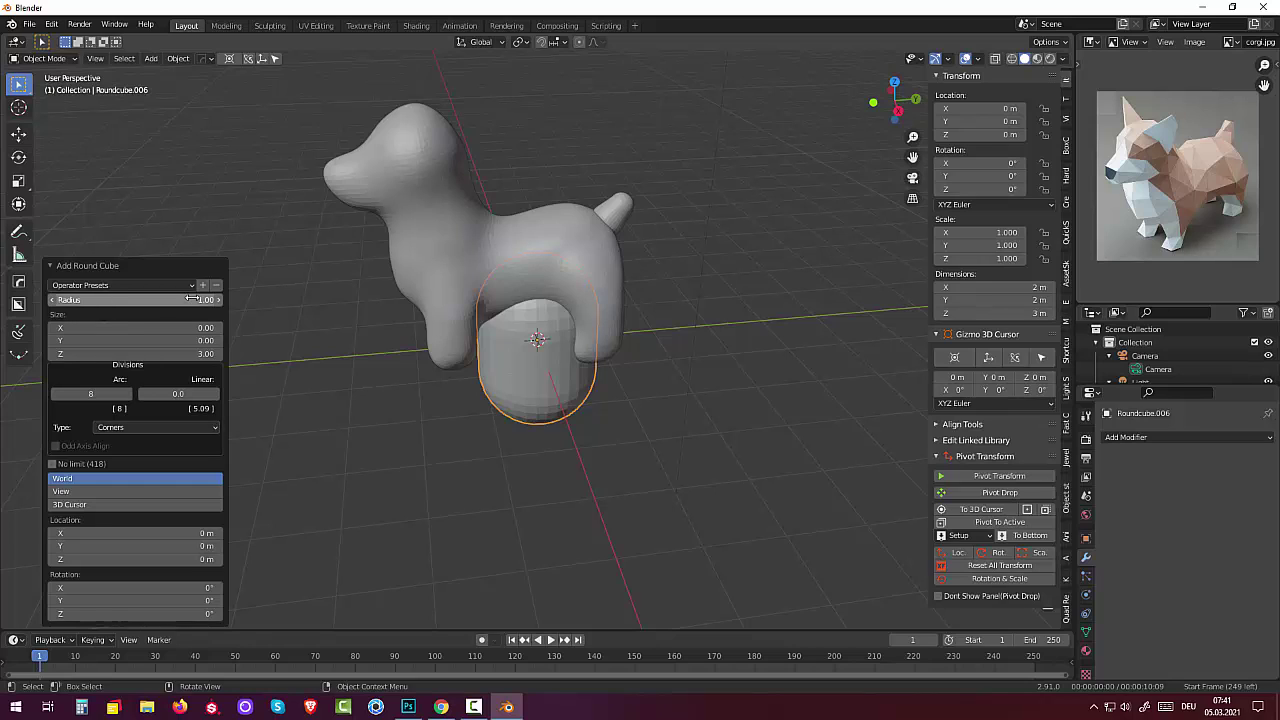
click(148, 284)
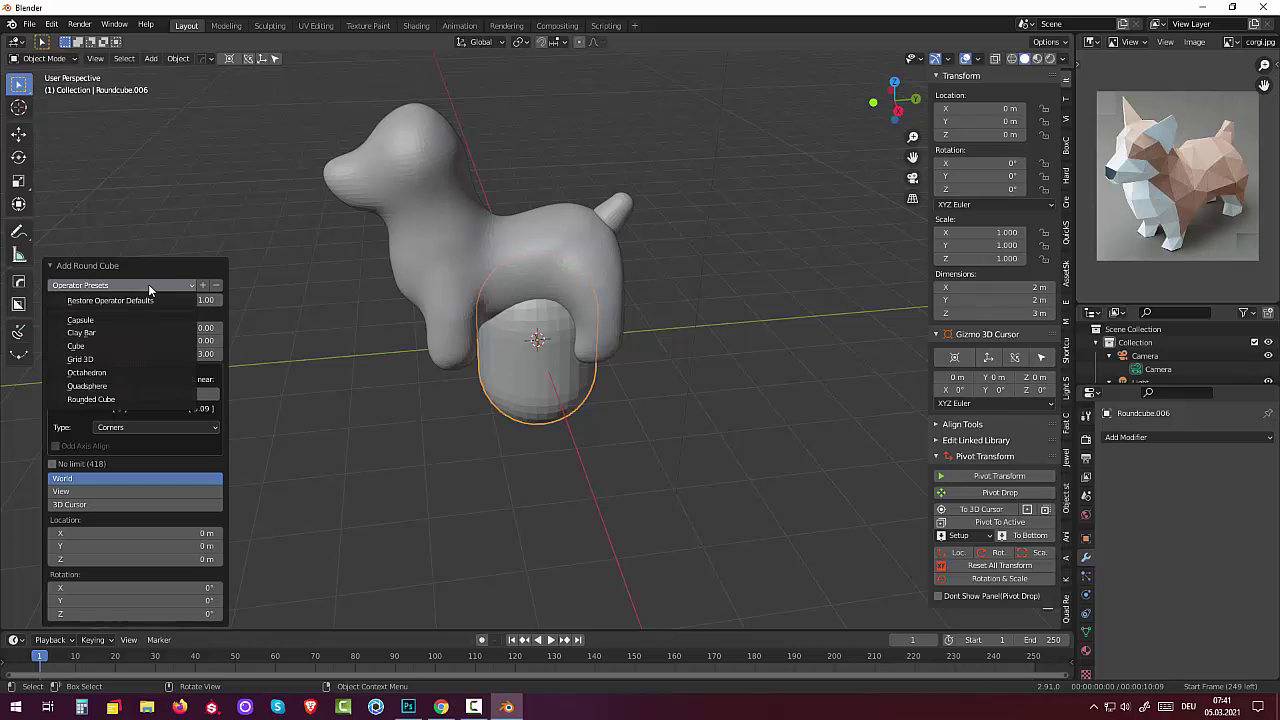
click(127, 383)
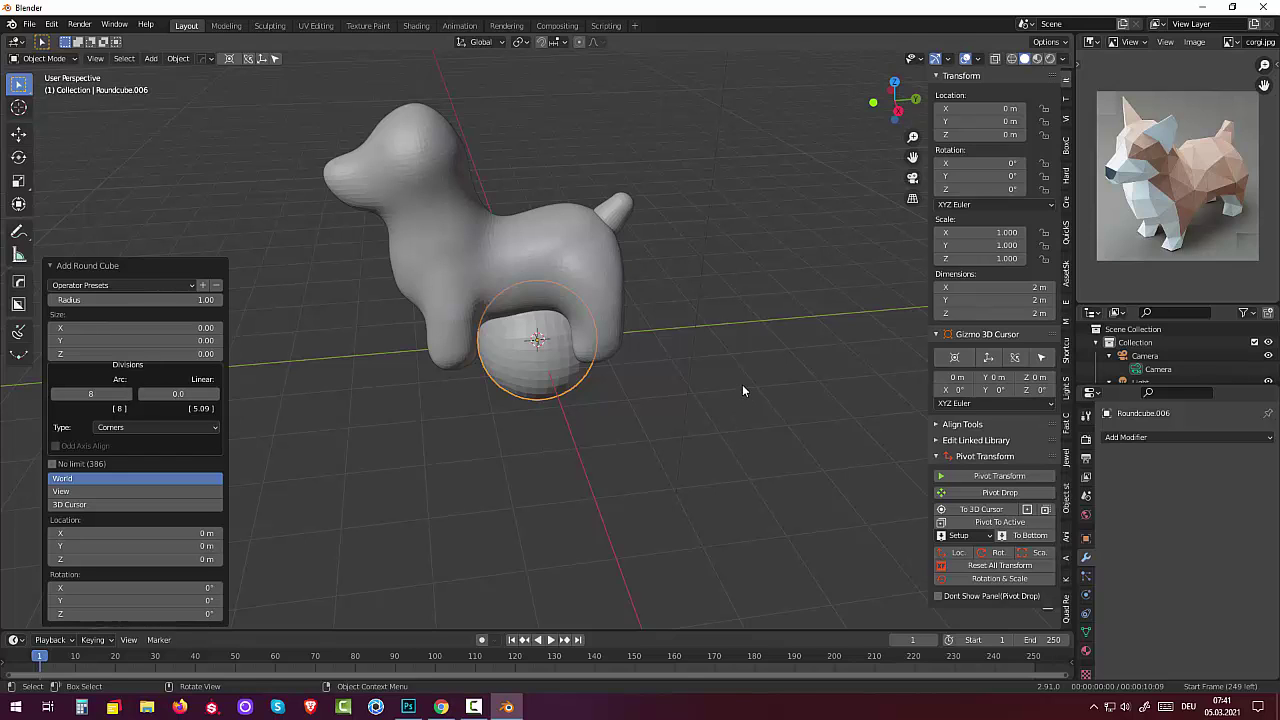
- Scale the sphere to 0.451 and place it atop the dog's head at Y -1.7295, Z 3.9164
key(s)
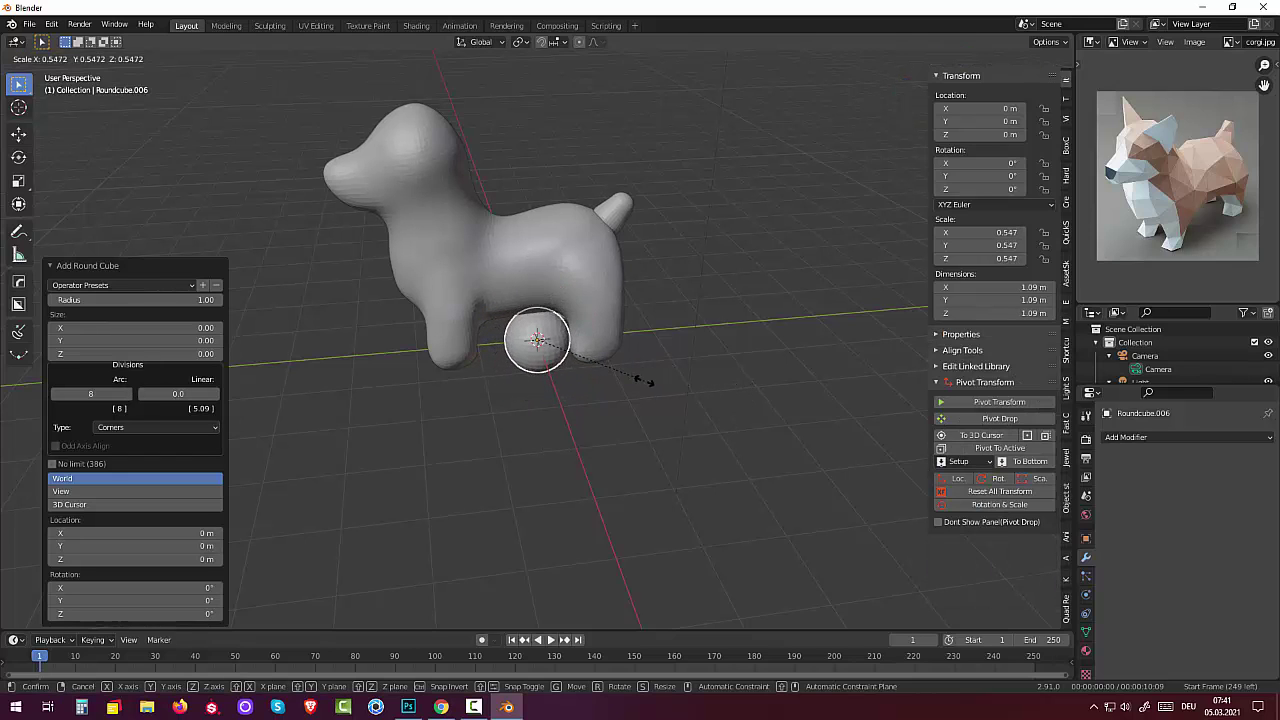
click(626, 377)
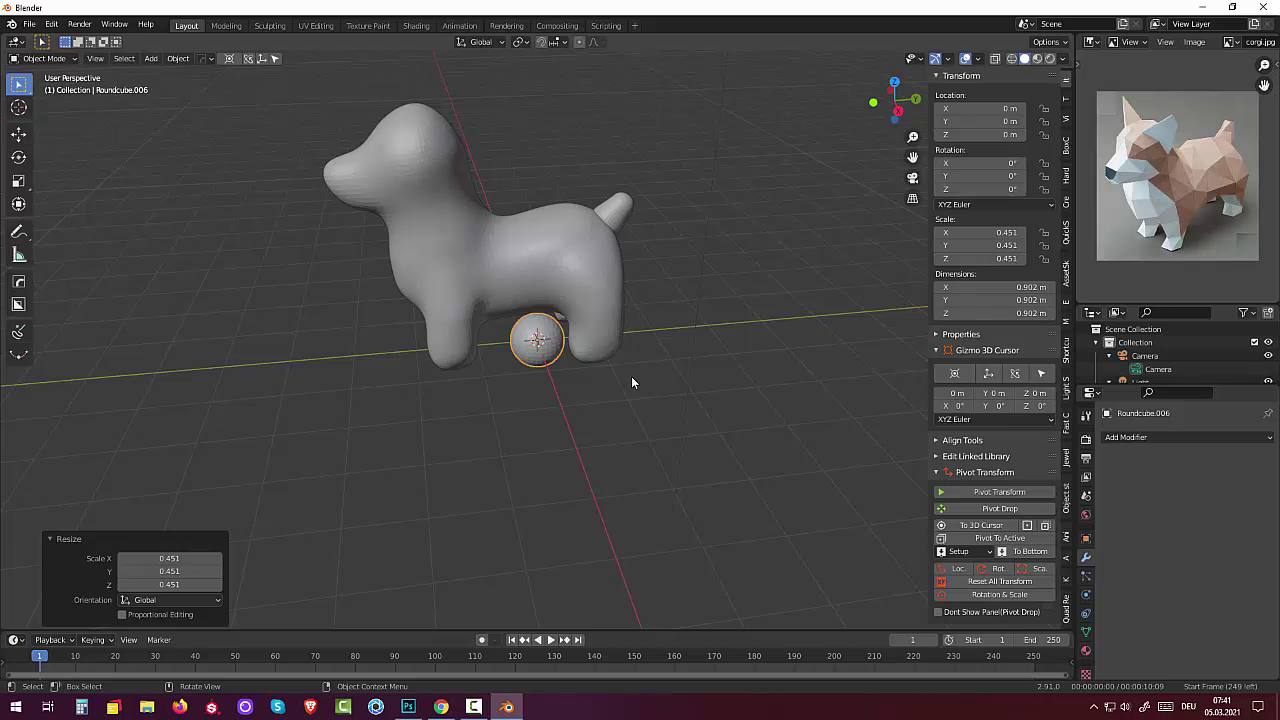
key(KP_3)
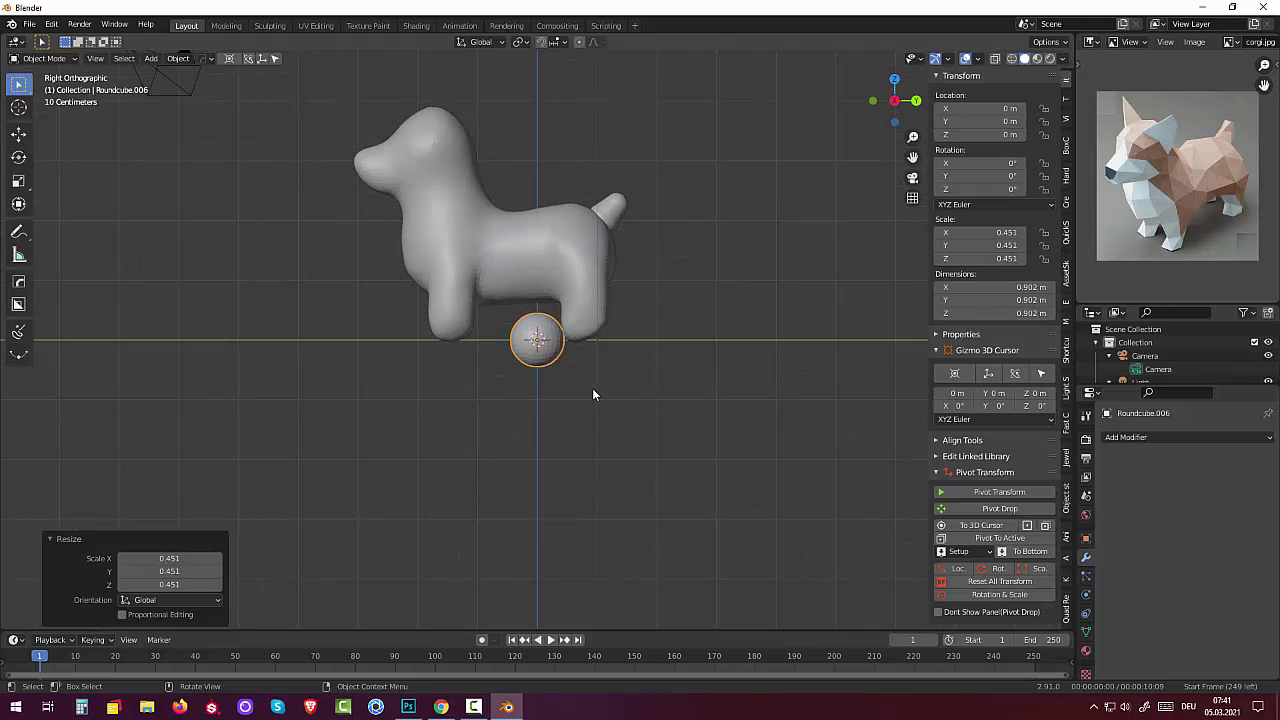
key(g)
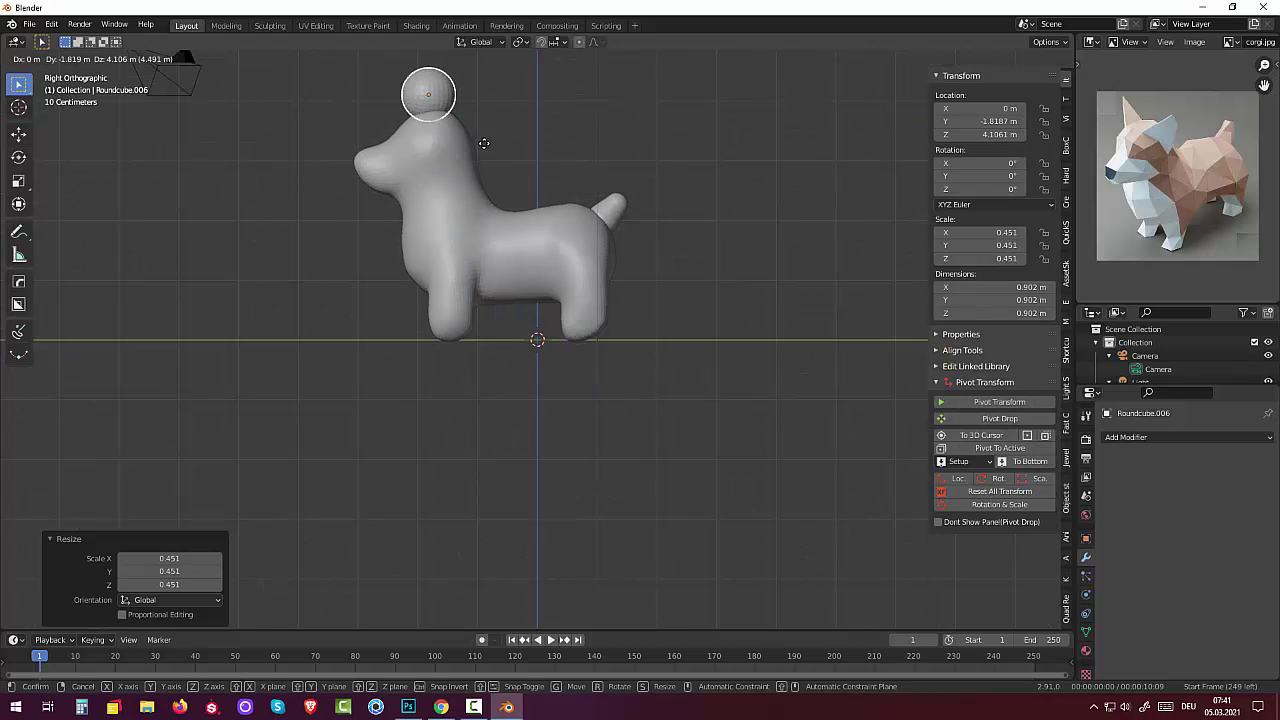
click(490, 157)
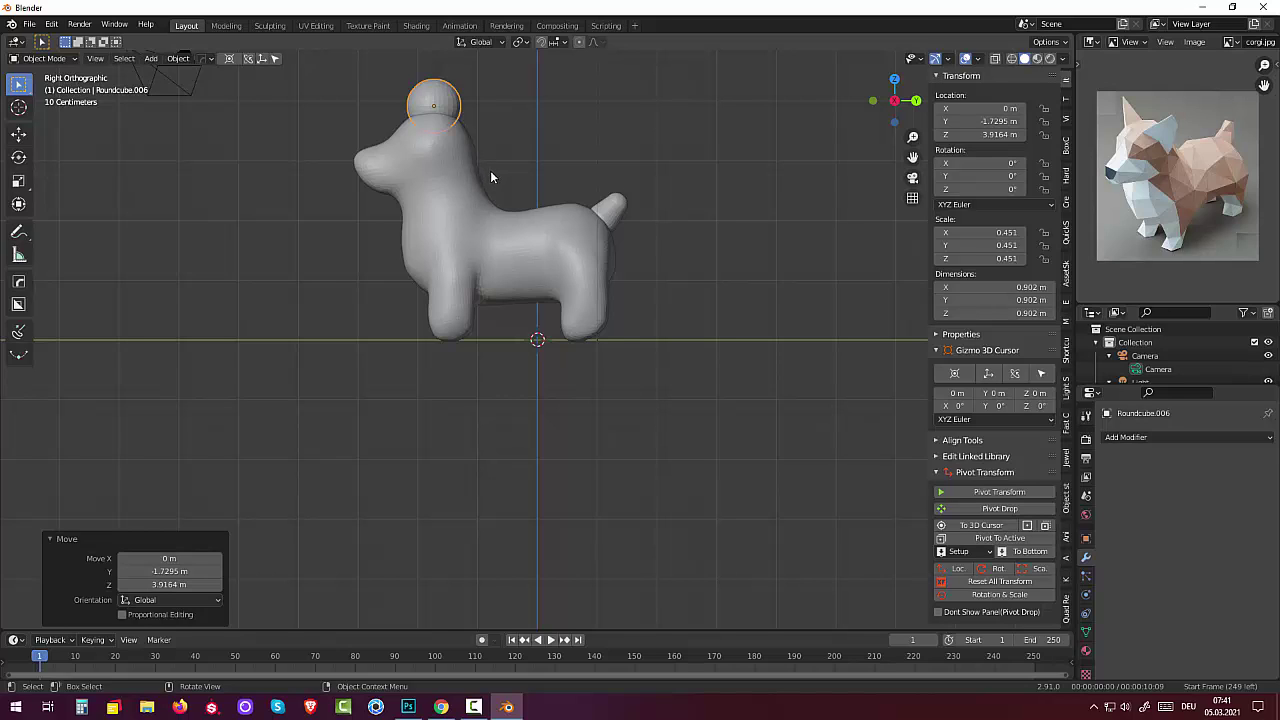
key(KP_1)
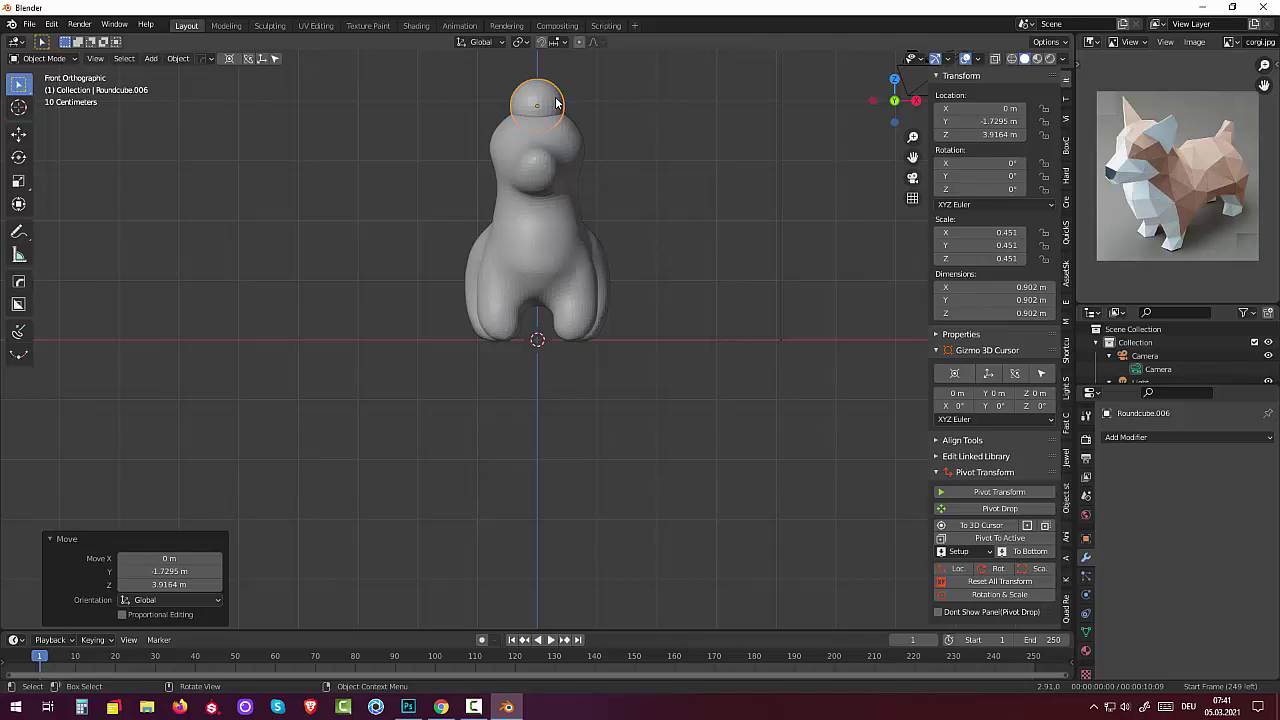
- Move the ear sphere to the head's right side and reset all its transforms
key(g)
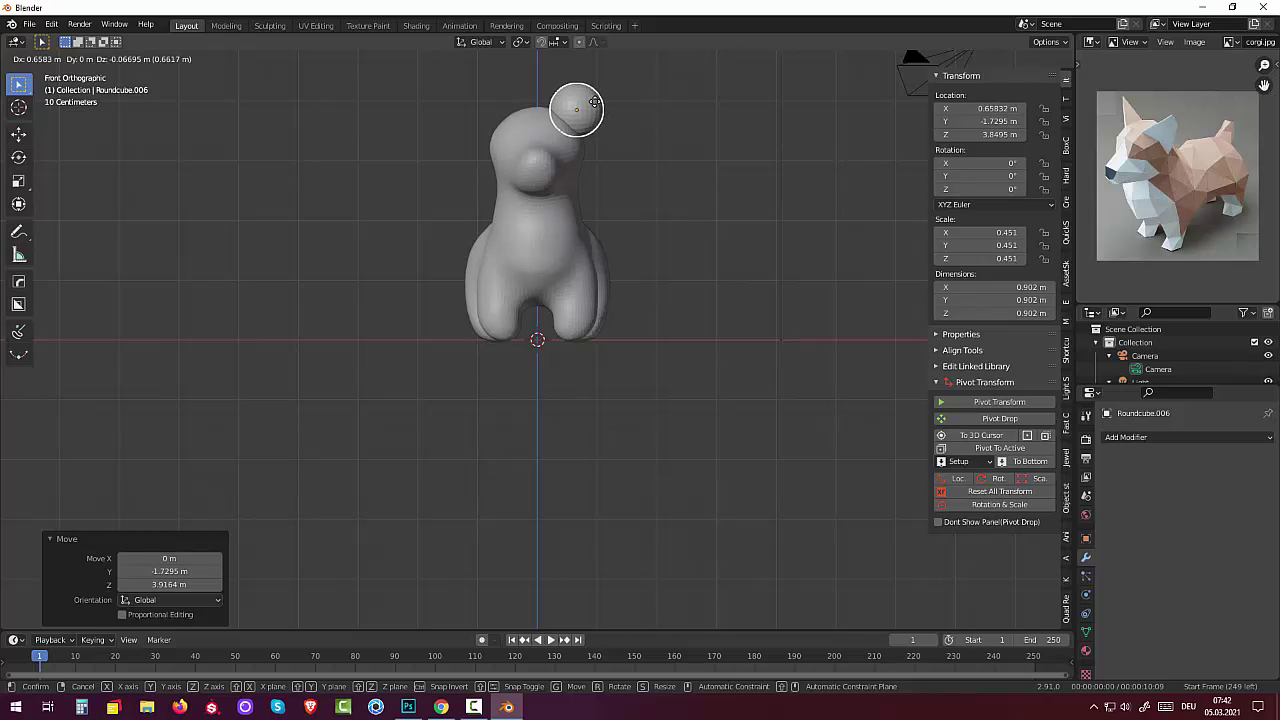
click(594, 102)
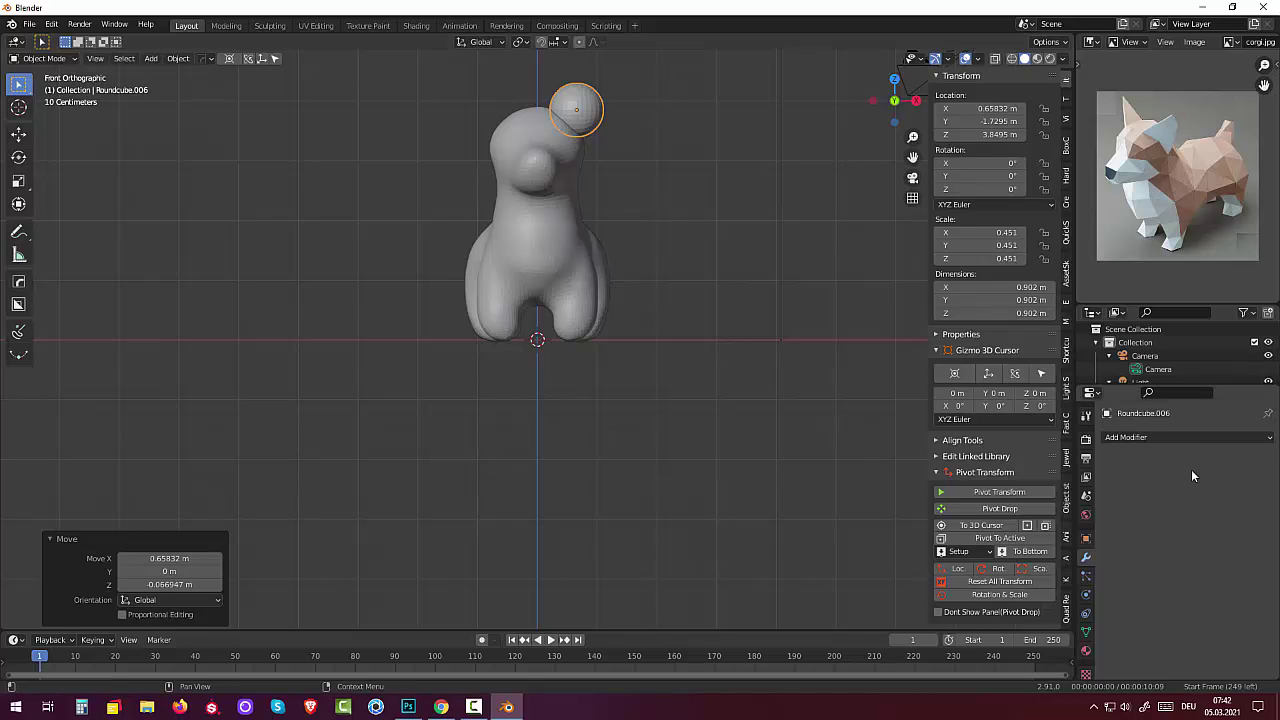
click(995, 581)
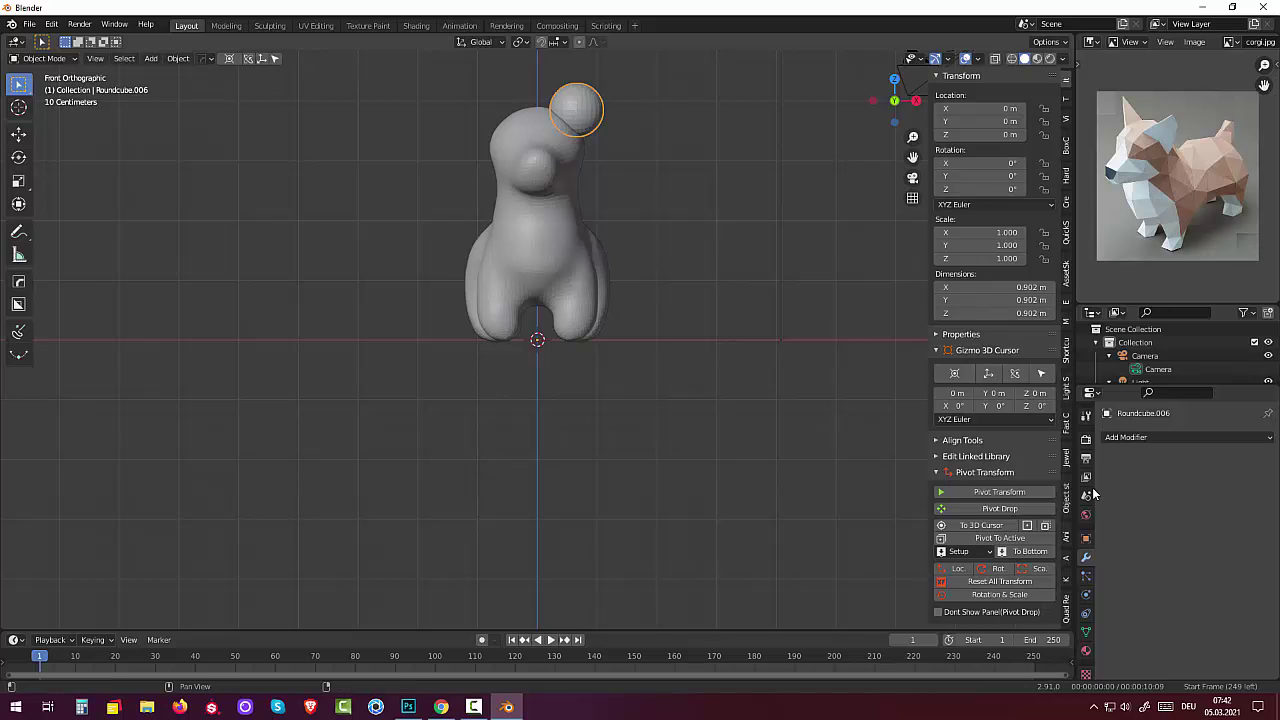
- Add a Mirror modifier on X to create the matching second ear
click(1122, 437)
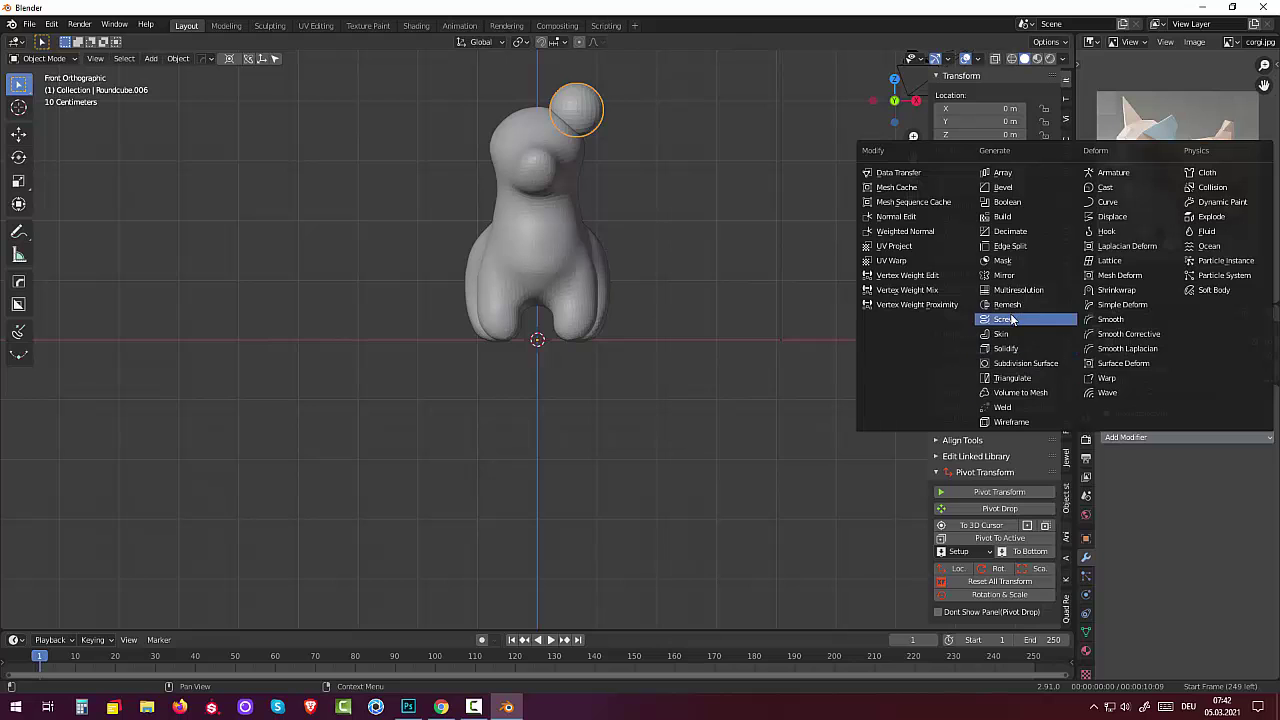
click(994, 275)
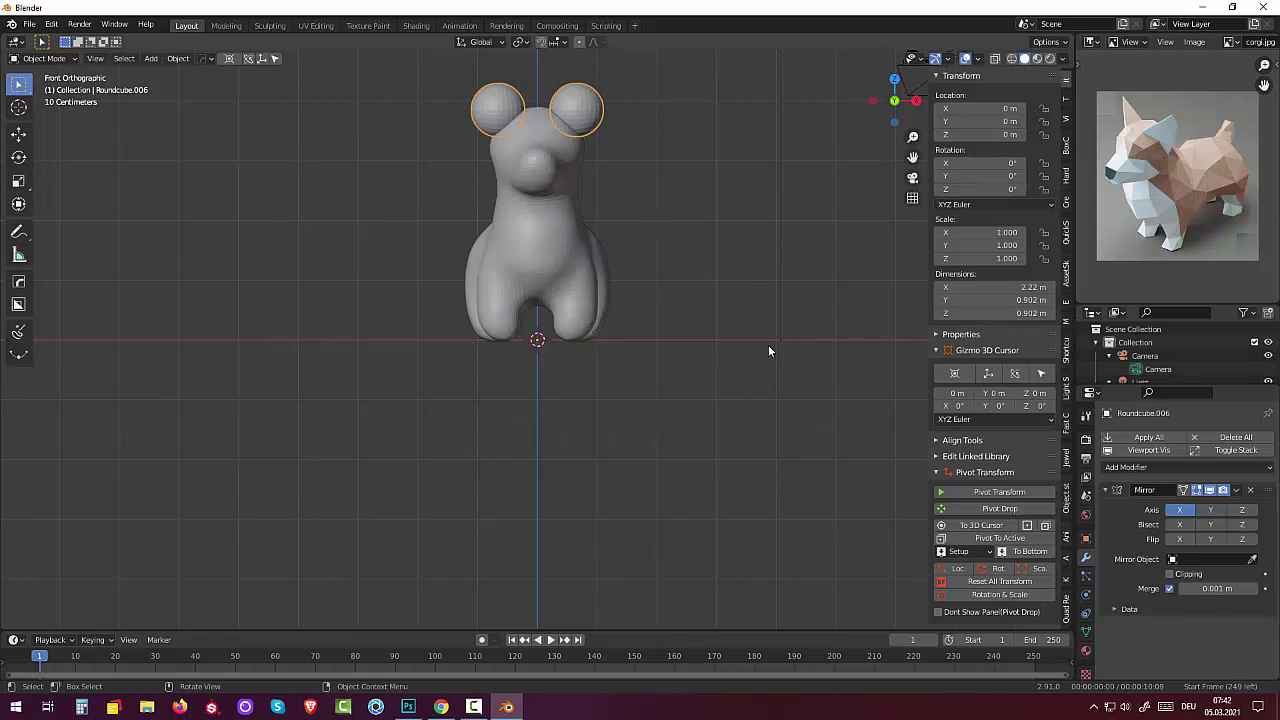
middle_drag(742, 342, 616, 384)
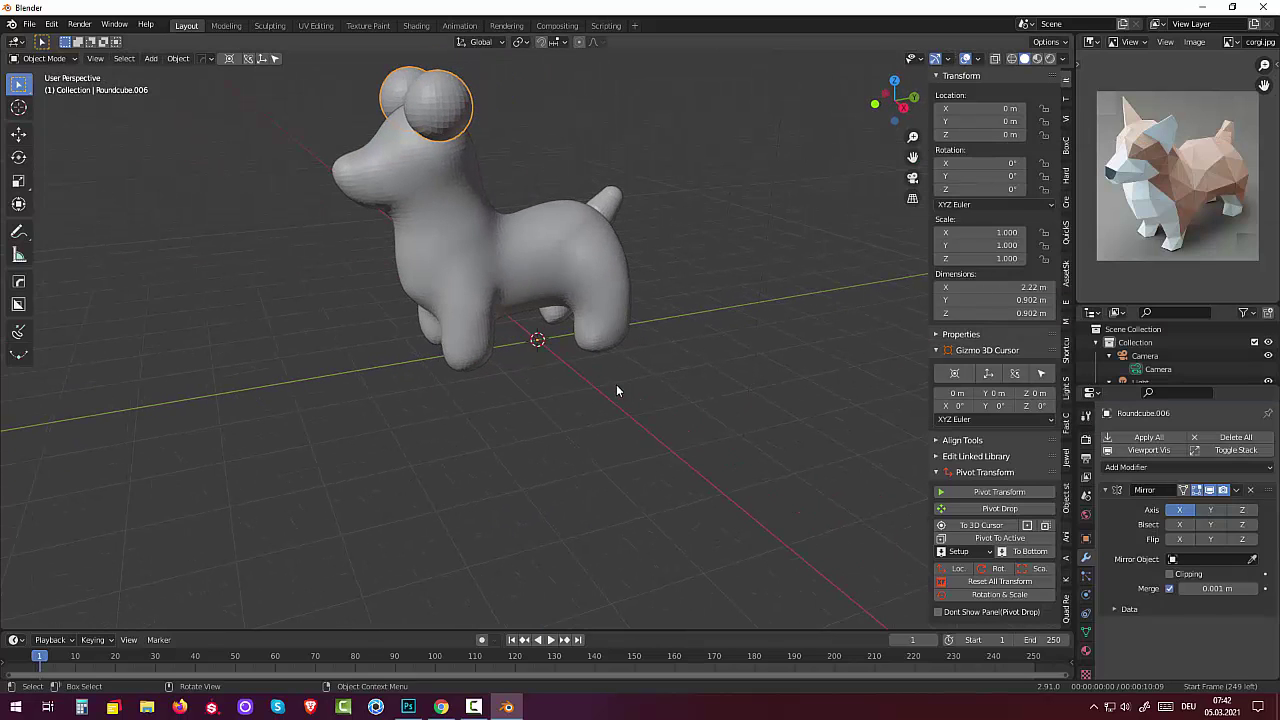
click(450, 112)
click(450, 112)
key(shift+a)
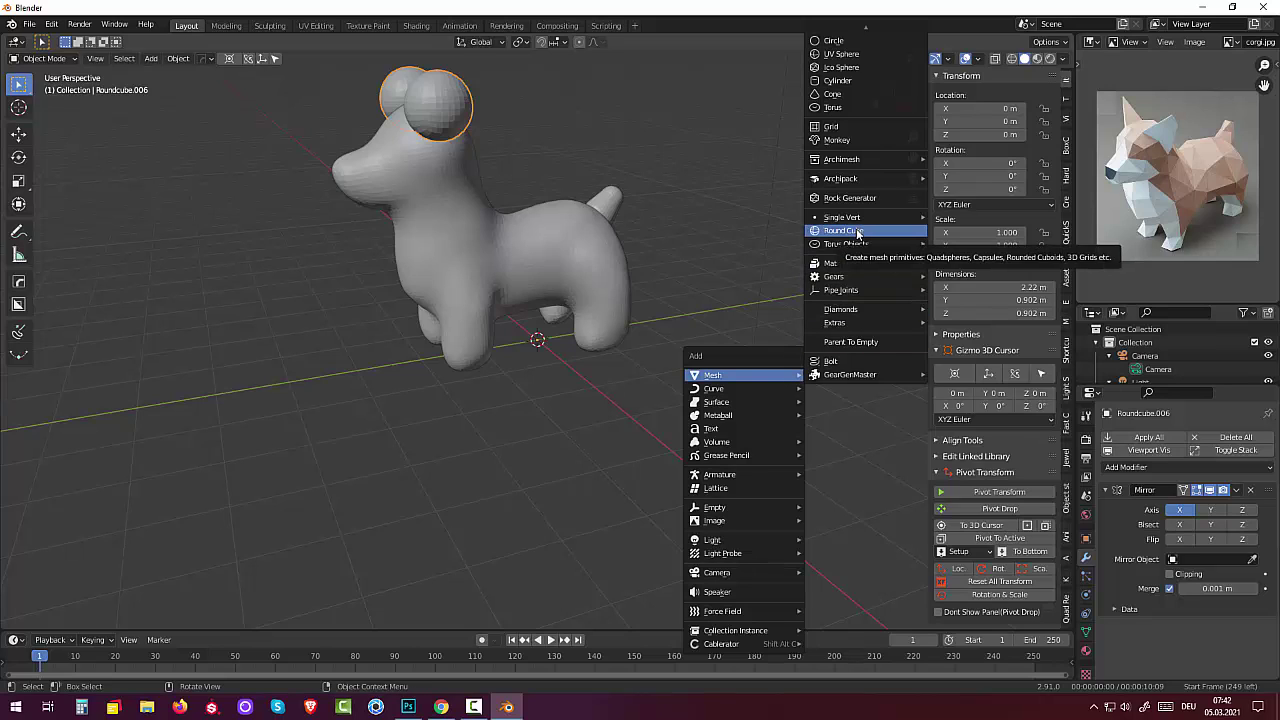
- Add a Round Cube scaled to 0.277 and place it at the snout tip (Y -2.9568, Z 2.9457)
click(843, 231)
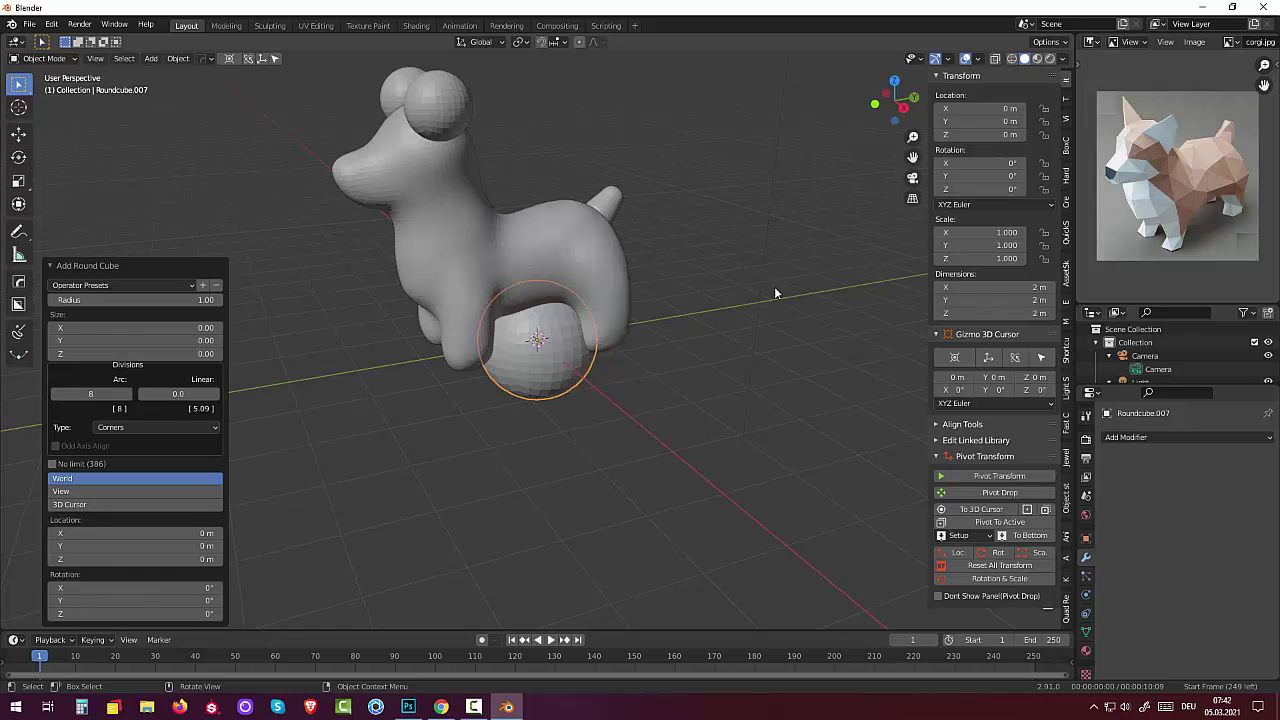
key(s)
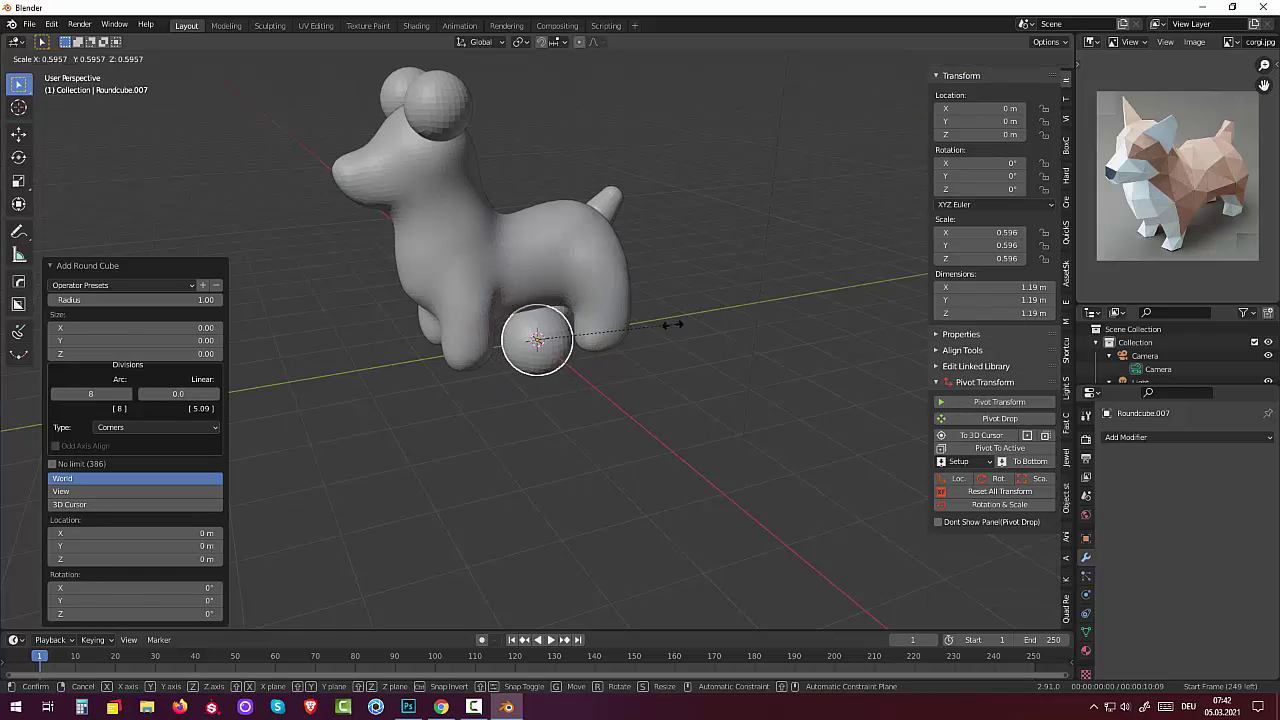
click(600, 340)
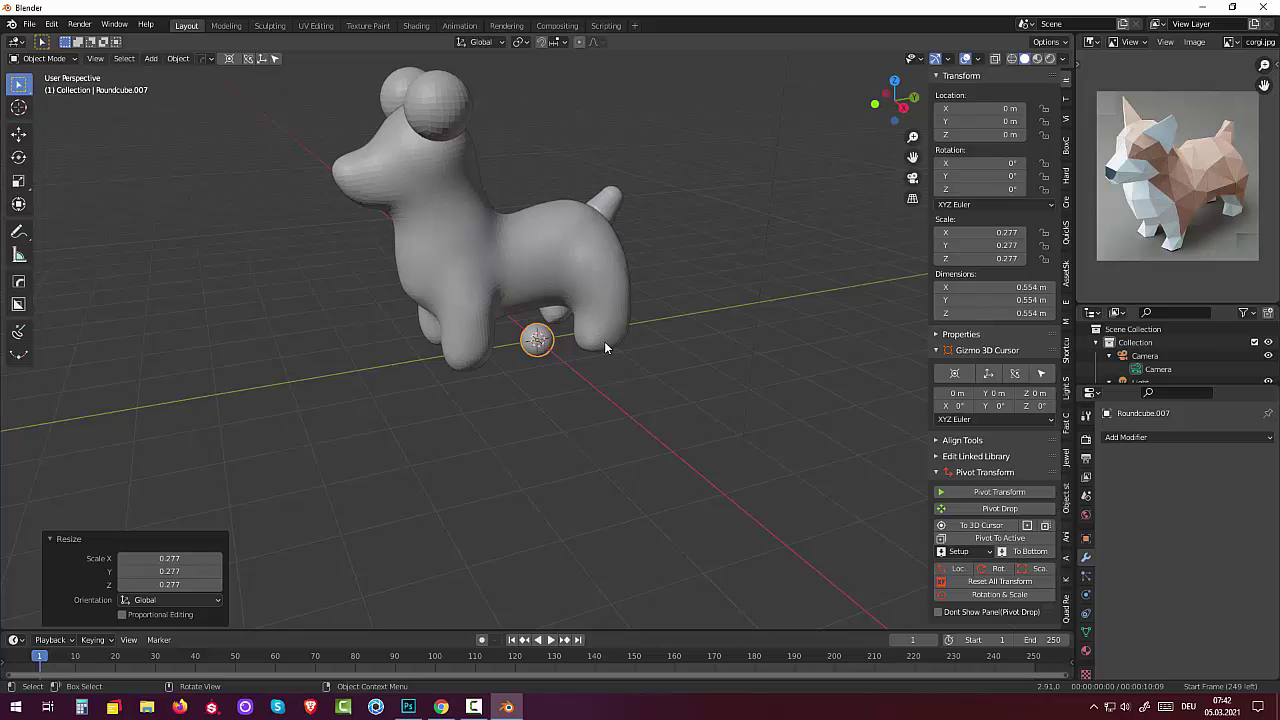
key(KP_3)
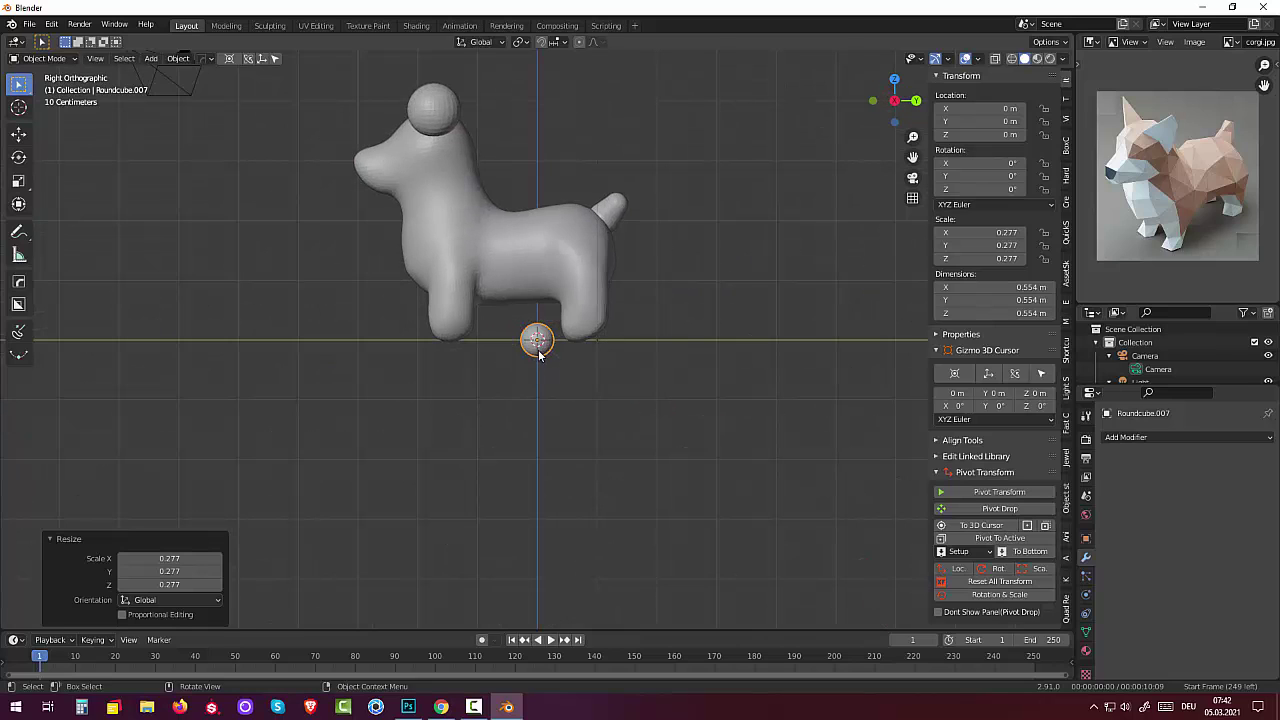
key(g)
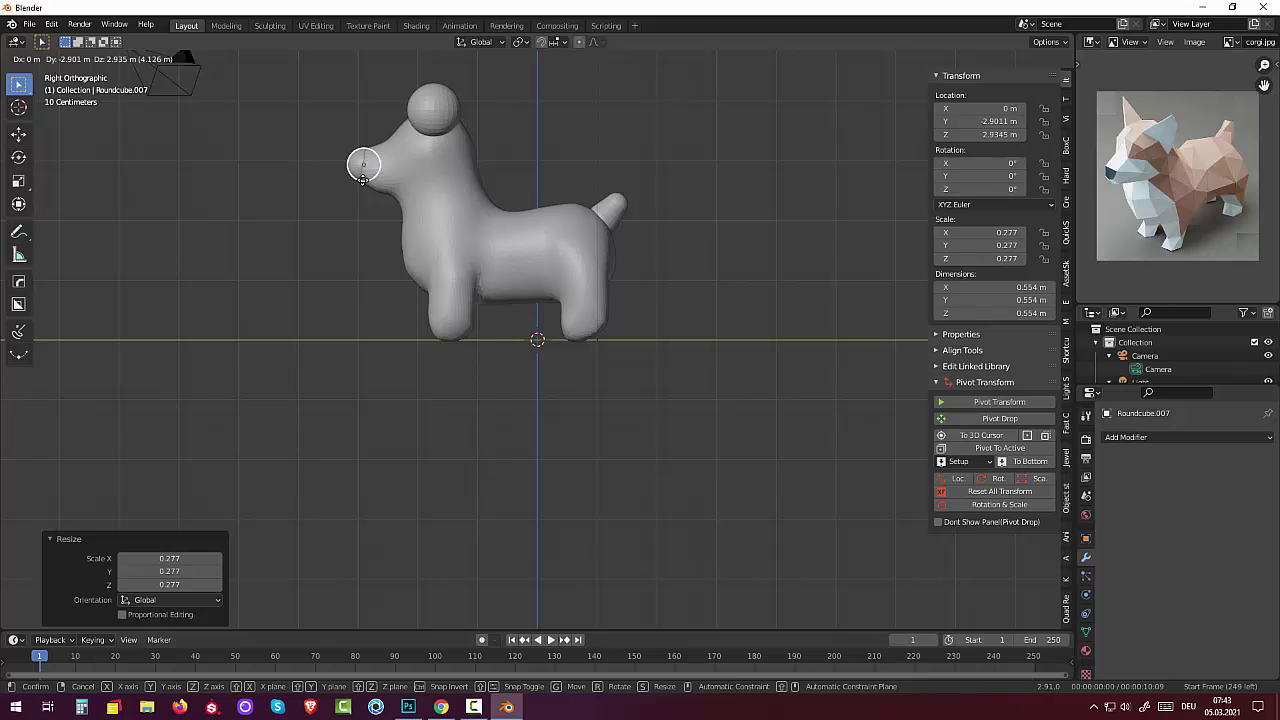
click(361, 178)
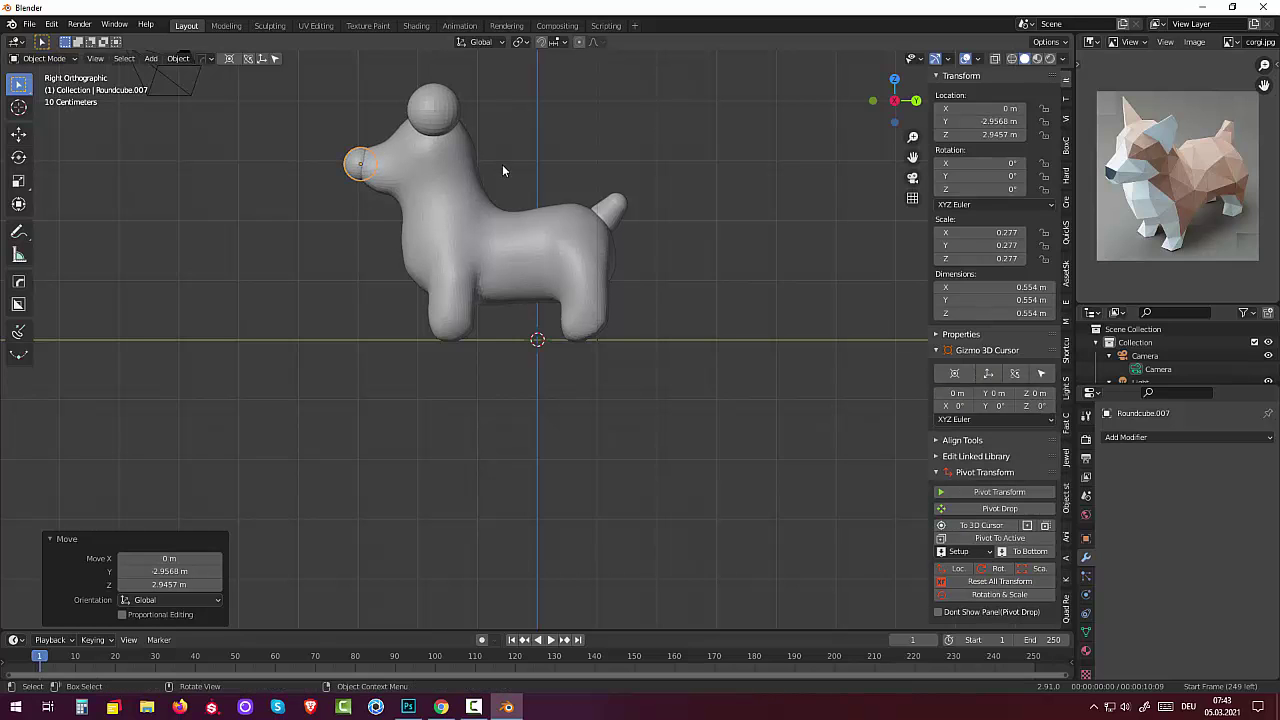
mouse_move(502, 164)
middle_down()
mouse_move(603, 163)
mouse_move(657, 209)
mouse_move(654, 193)
mouse_move(521, 201)
middle_up()
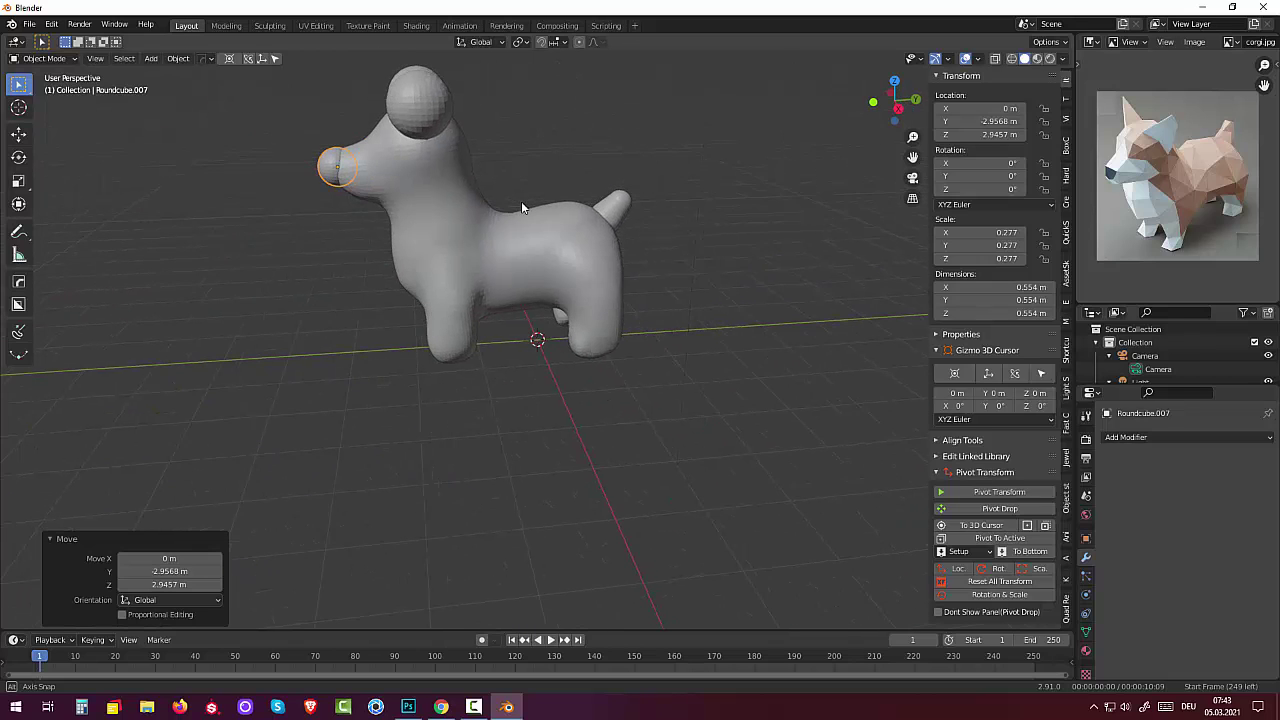
click(425, 117)
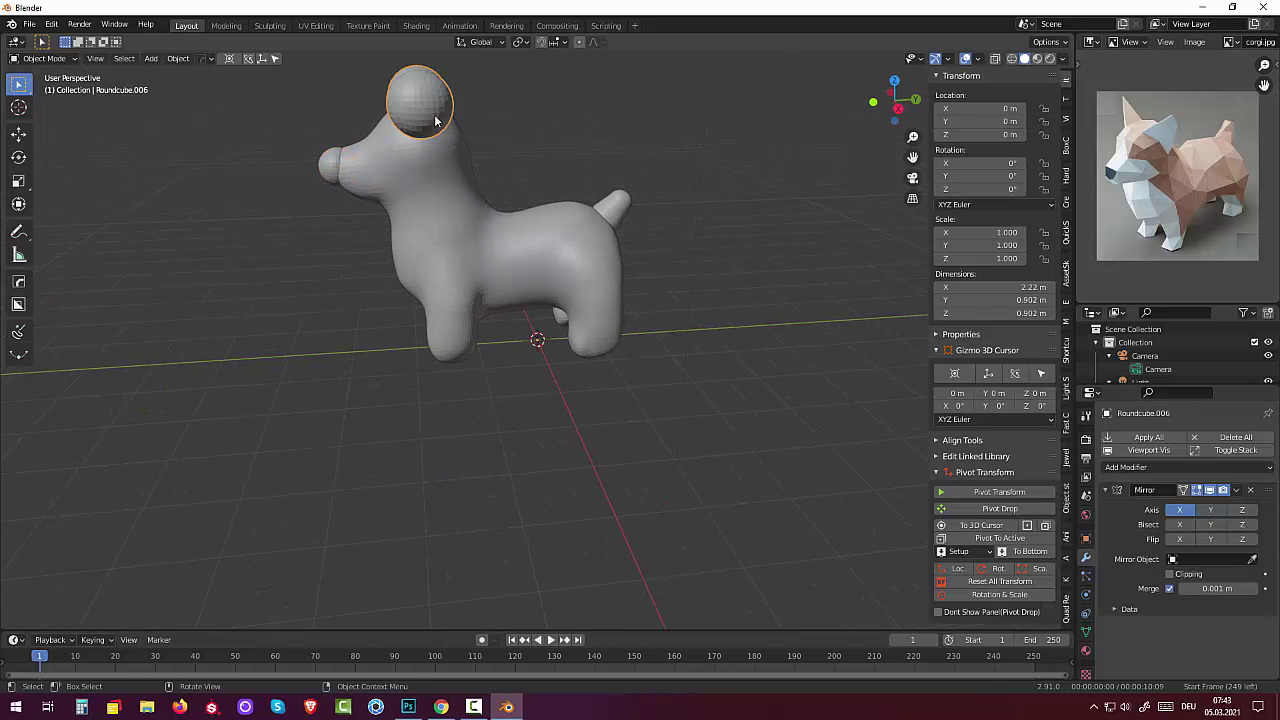
- Apply the Mirror modifier on the ears object
shift+click(612, 210)
shift+click(347, 176)
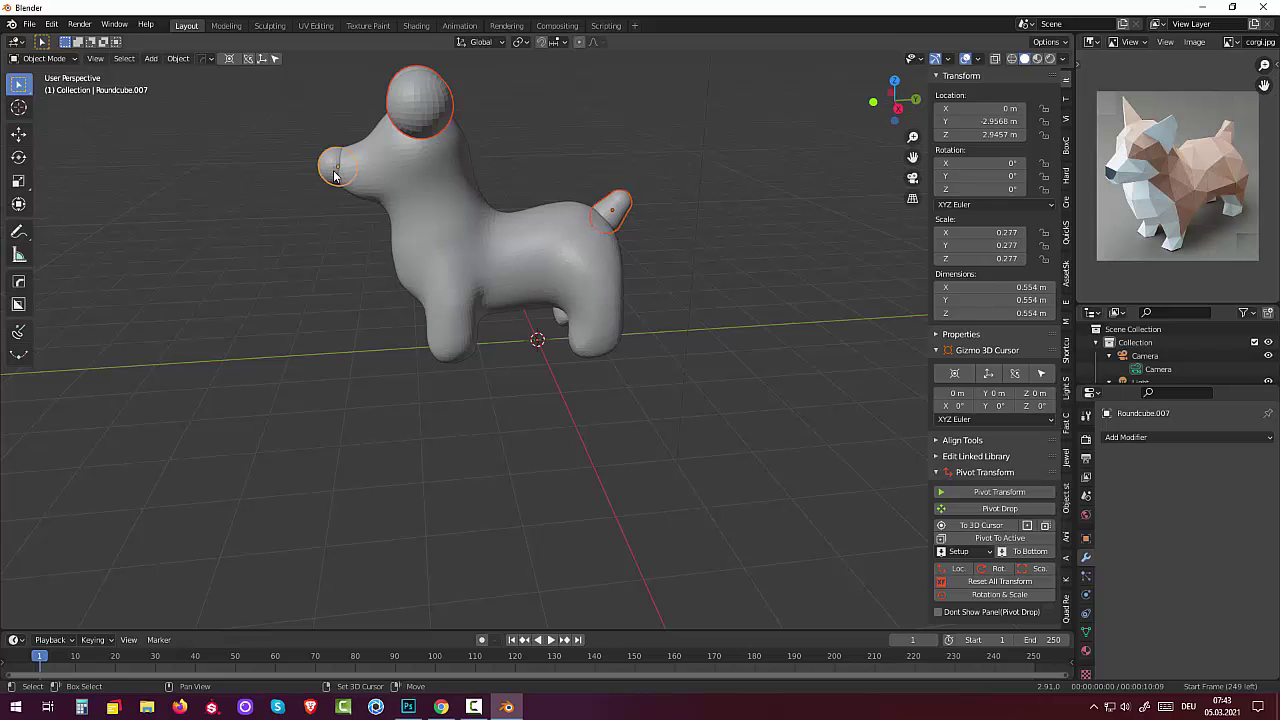
mouse_move(347, 176)
middle_down()
mouse_move(577, 198)
mouse_move(474, 187)
middle_up()
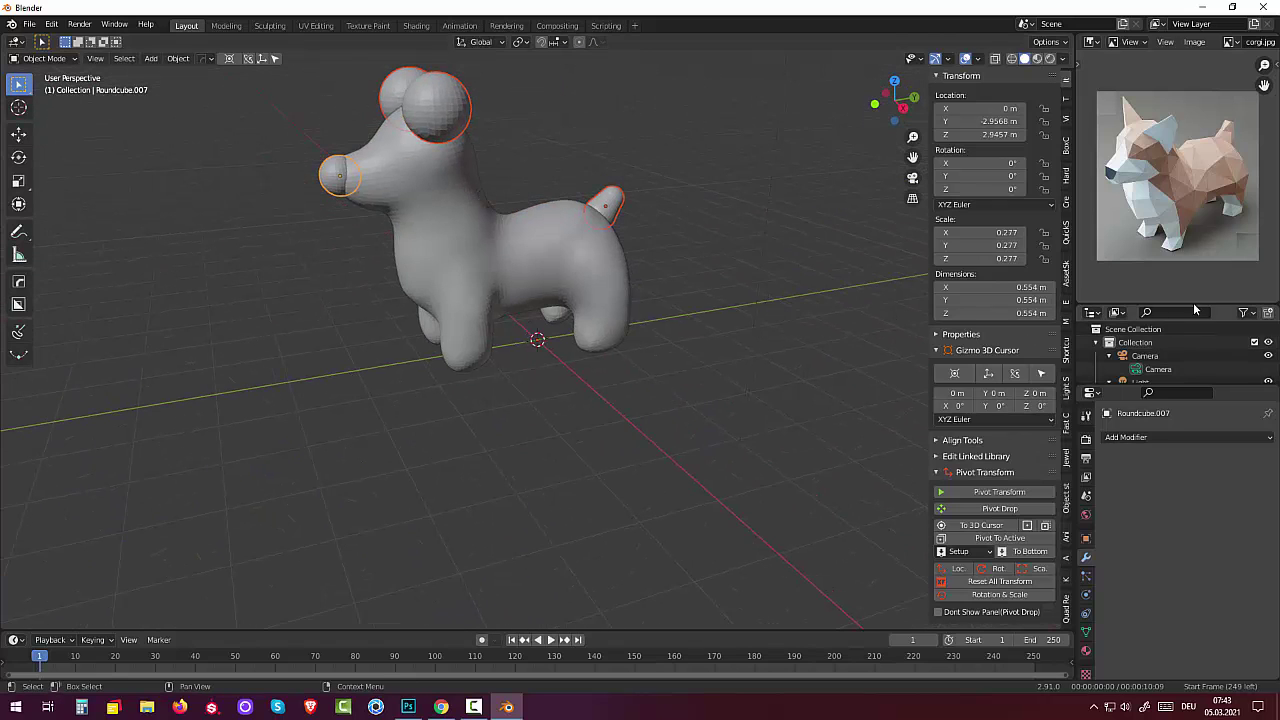
scroll(1168, 360, down, 5)
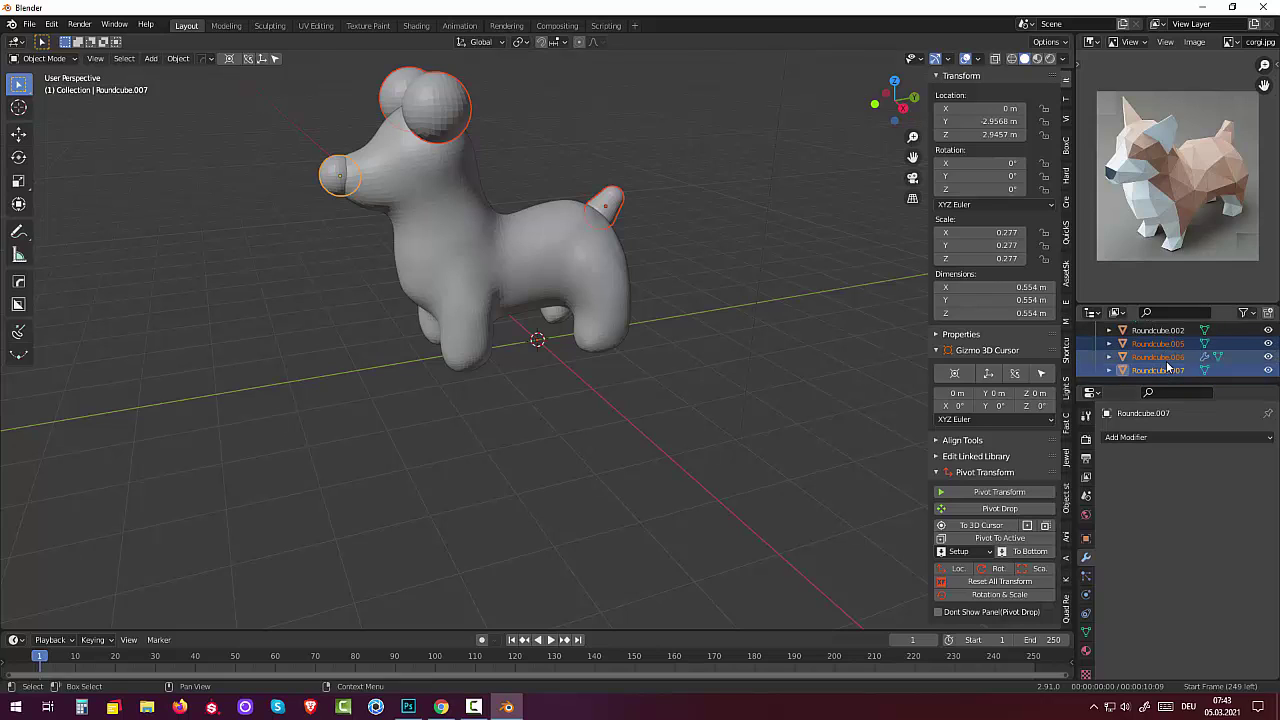
click(1168, 358)
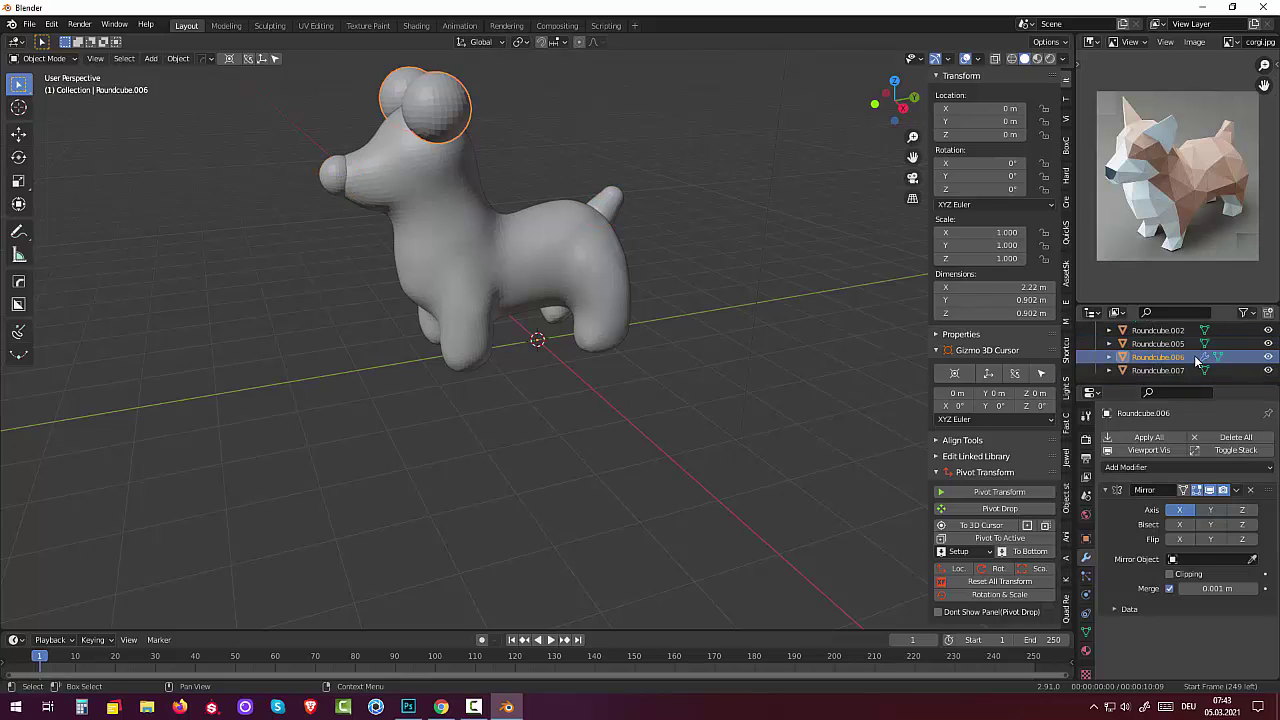
click(1237, 491)
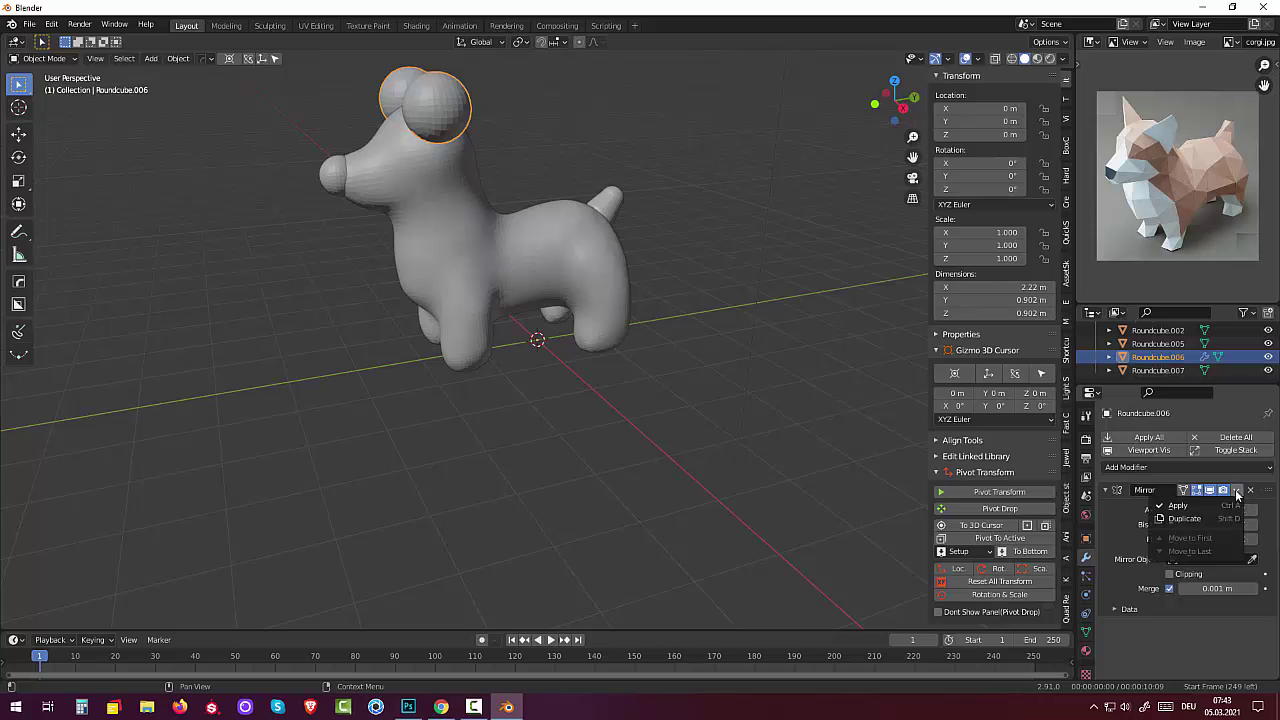
click(1197, 507)
scroll(1178, 176, down, 1)
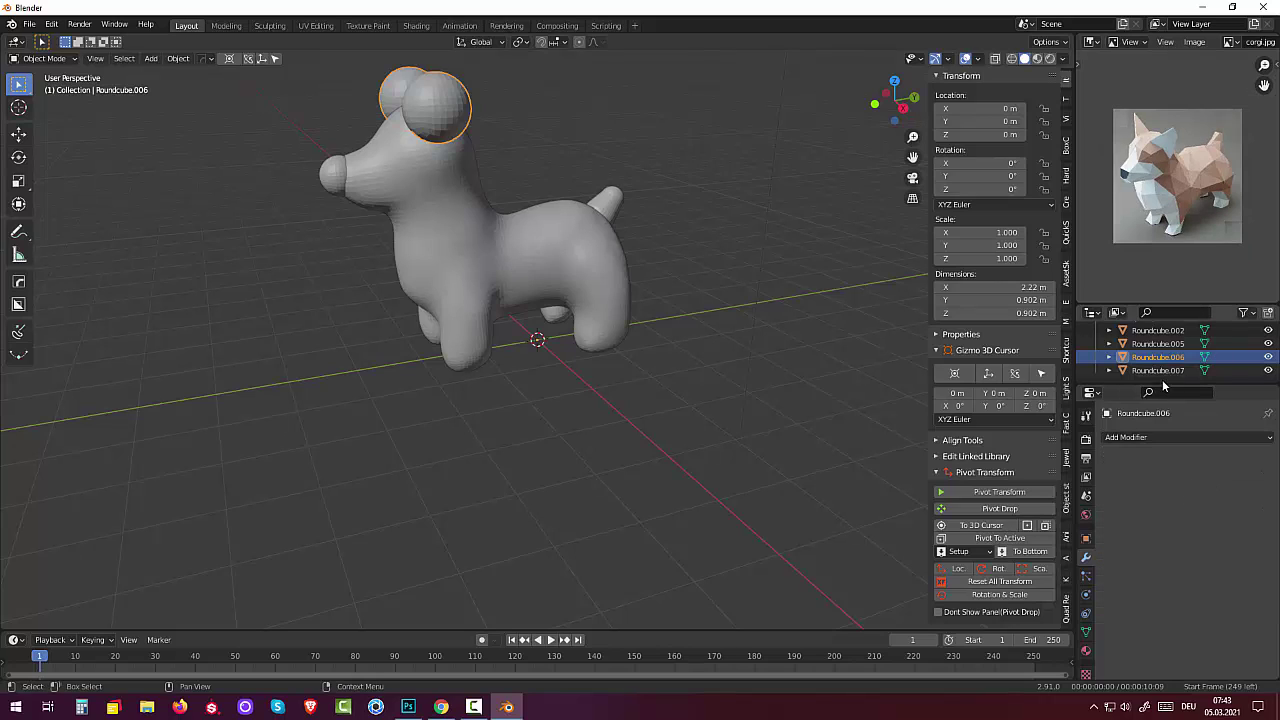
scroll(1160, 347, up, 10)
scroll(1160, 347, down, 10)
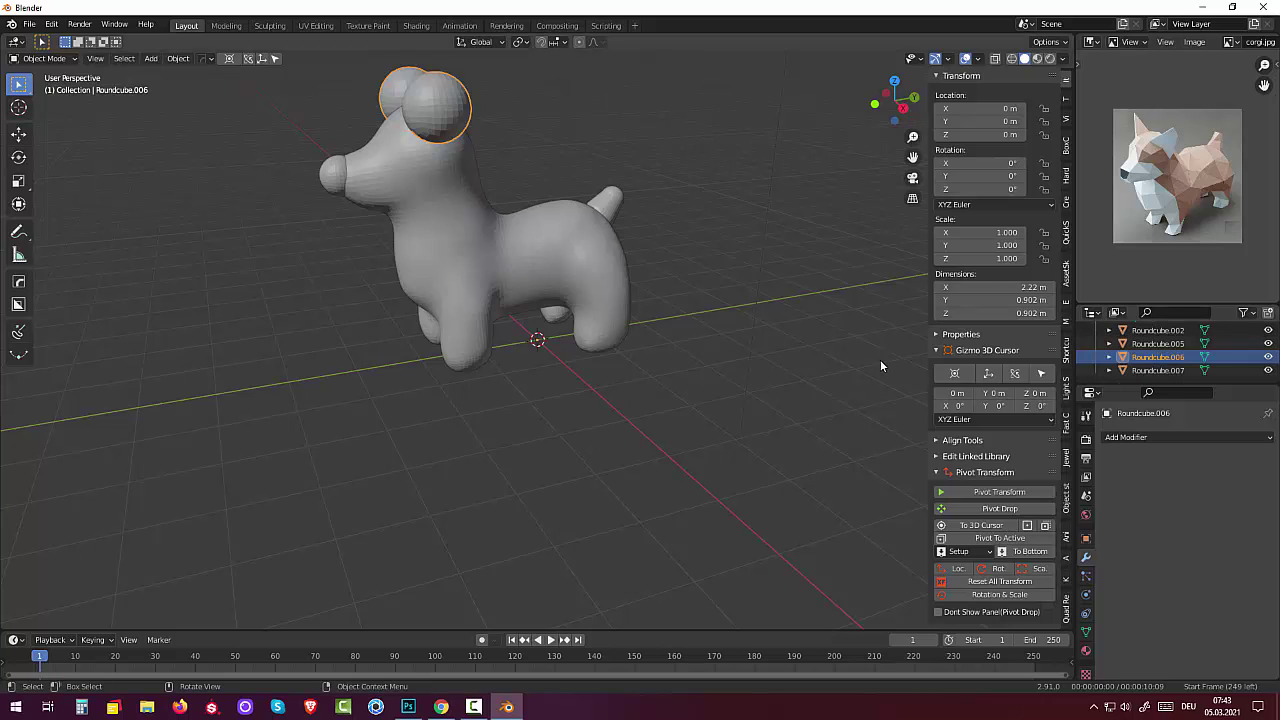
- Select the nose, ears, tail and body, and join them with Ctrl+J into Roundcube.002
shift+click(336, 172)
shift+click(425, 118)
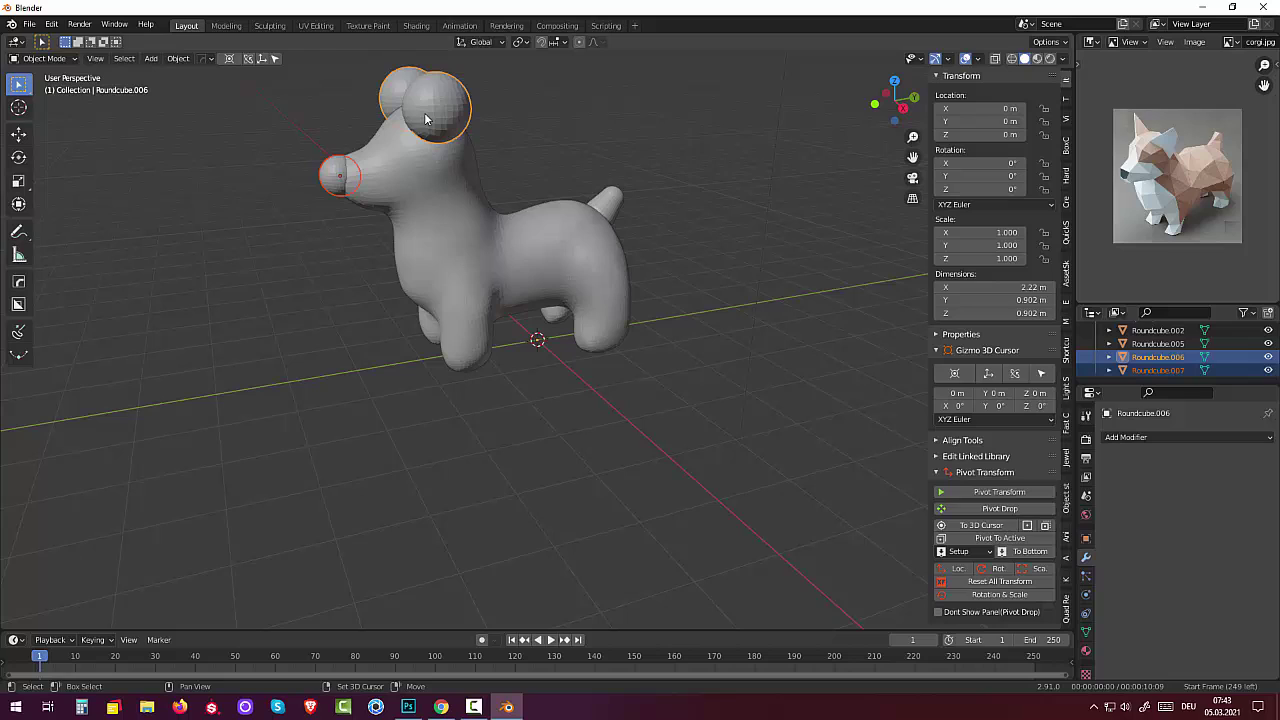
shift+click(618, 196)
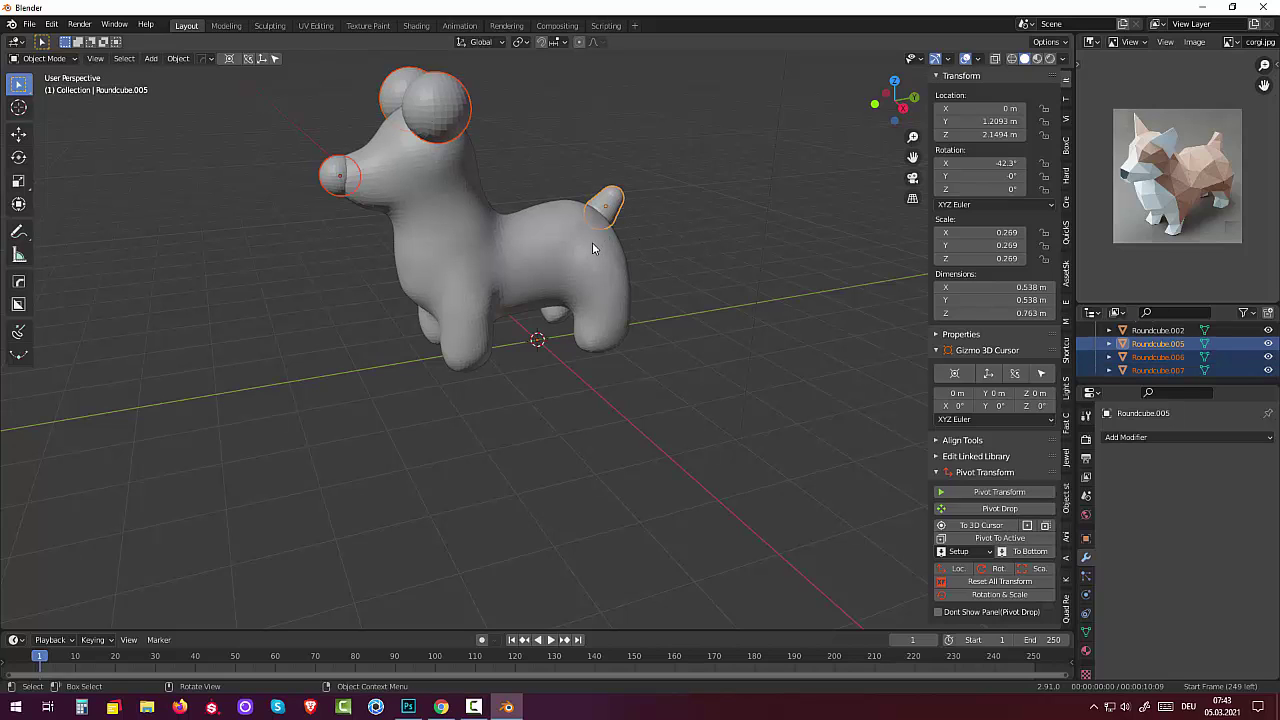
shift+click(495, 276)
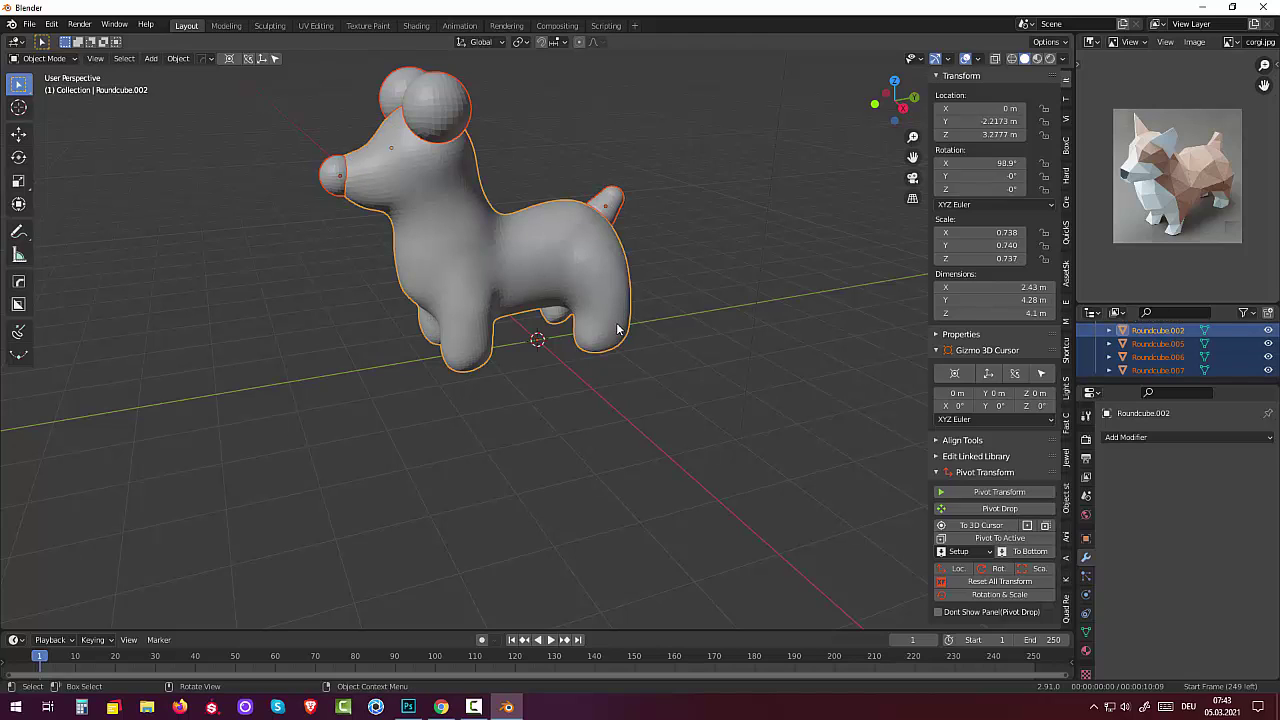
key(ctrl+j)
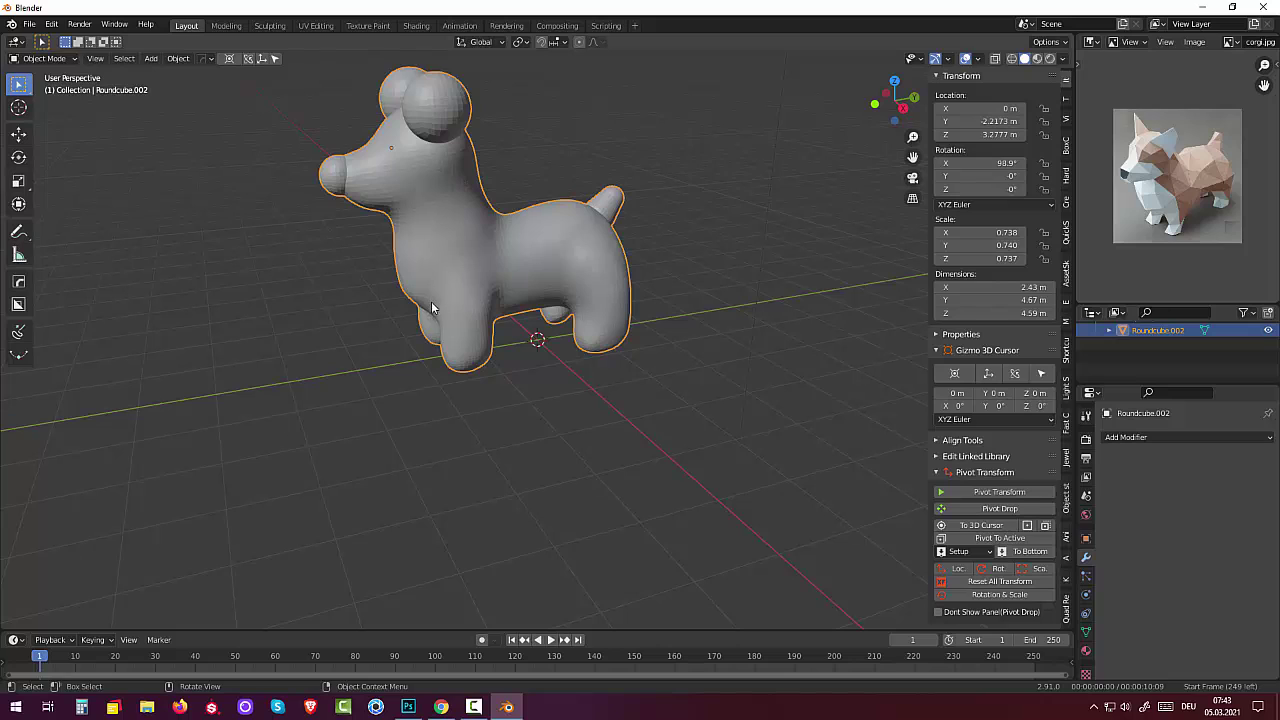
click(44, 58)
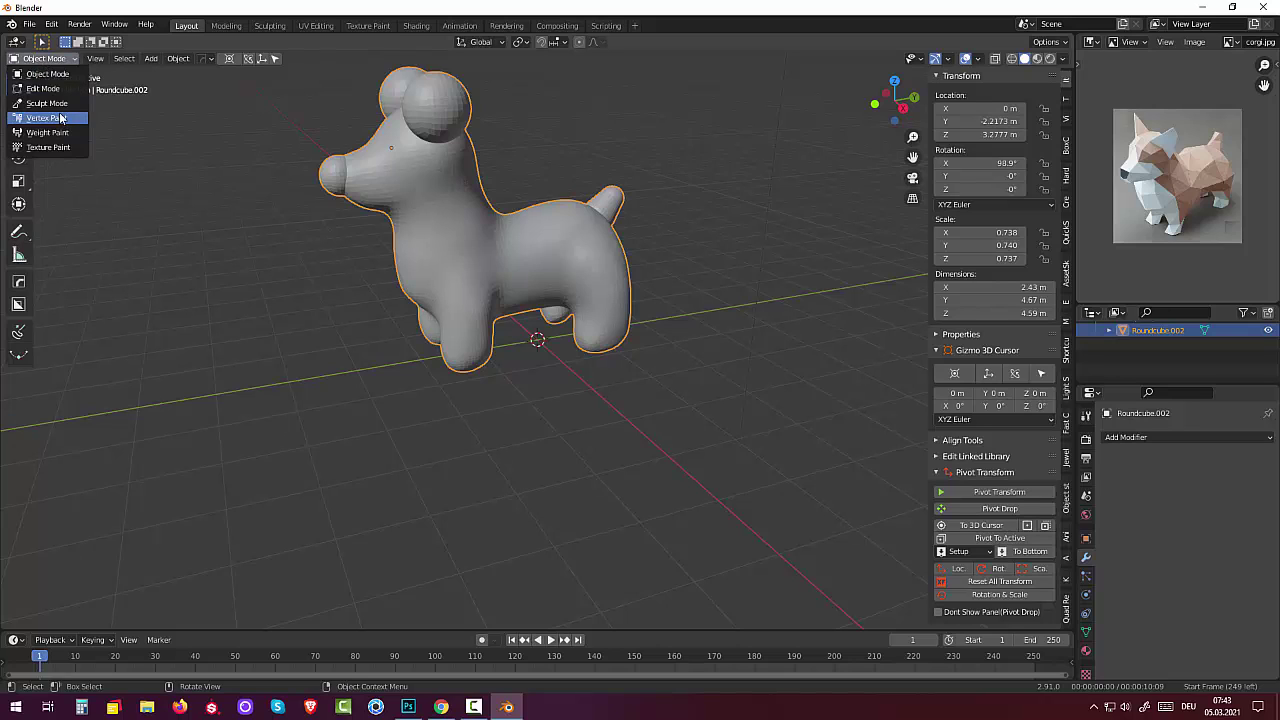
- Enter Sculpt Mode on the dog and set the viewport shading colour to Random
click(56, 104)
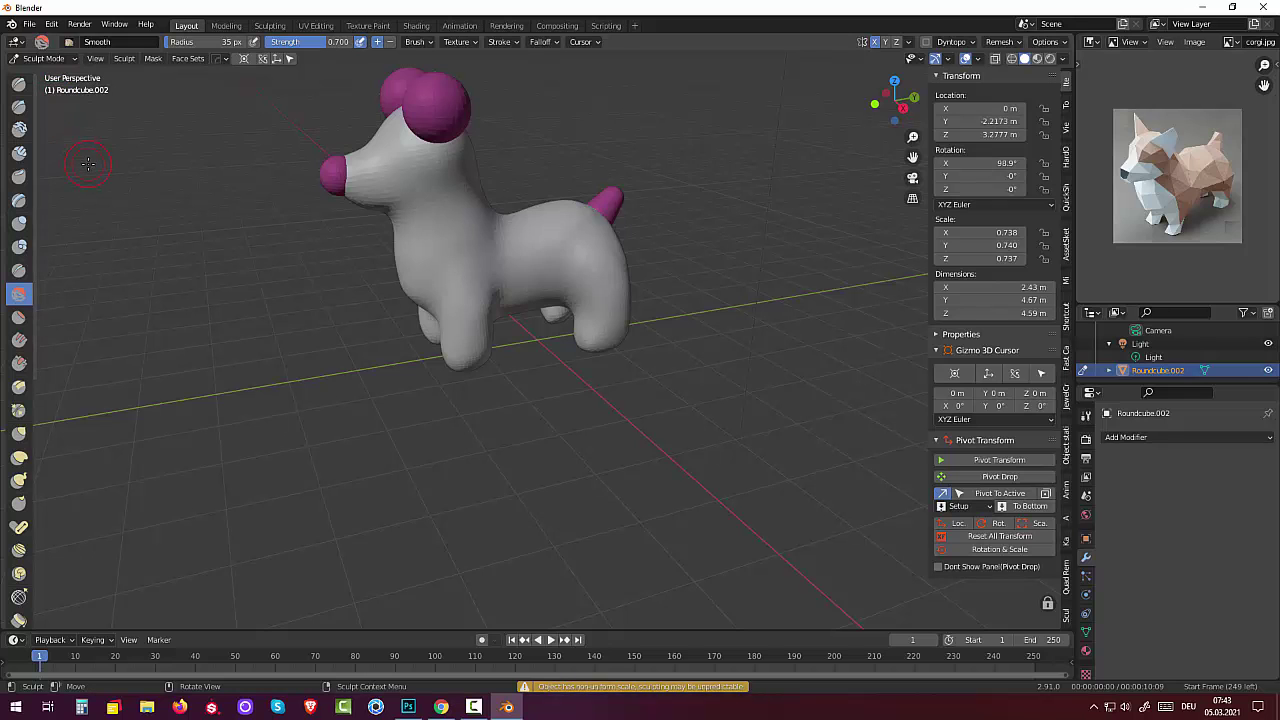
middle_drag(571, 280, 677, 300)
click(1066, 63)
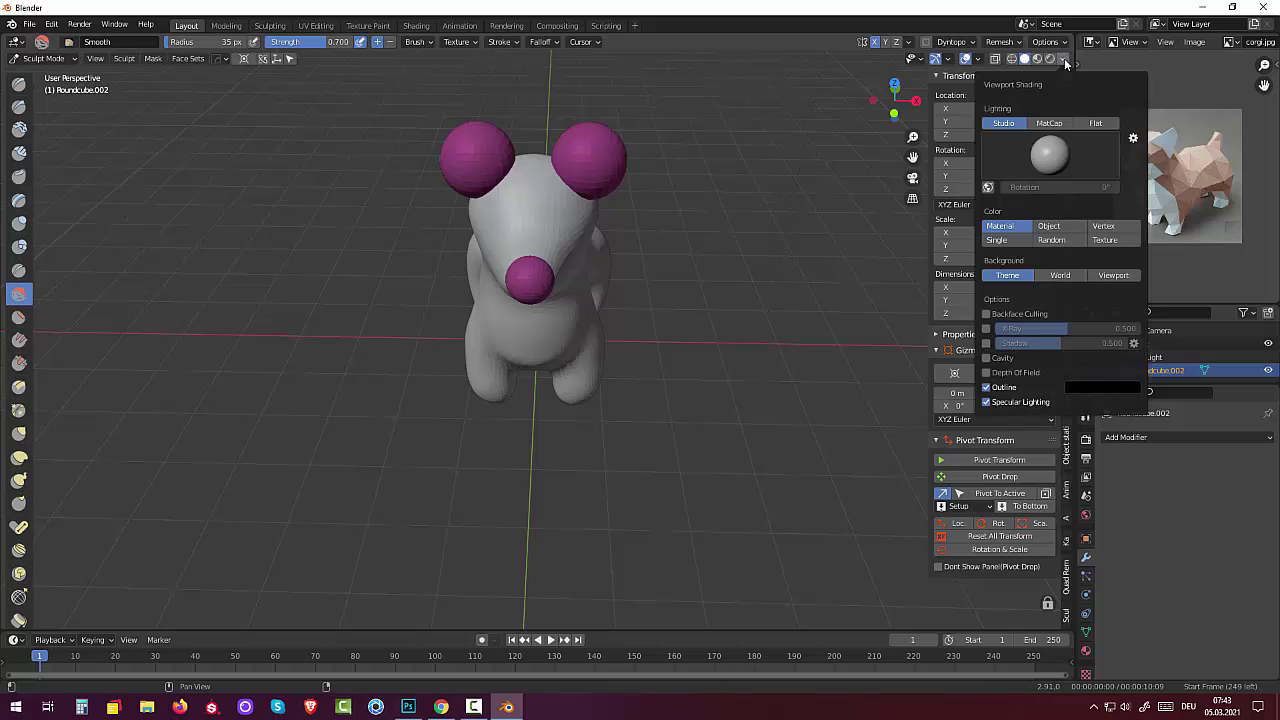
click(1047, 240)
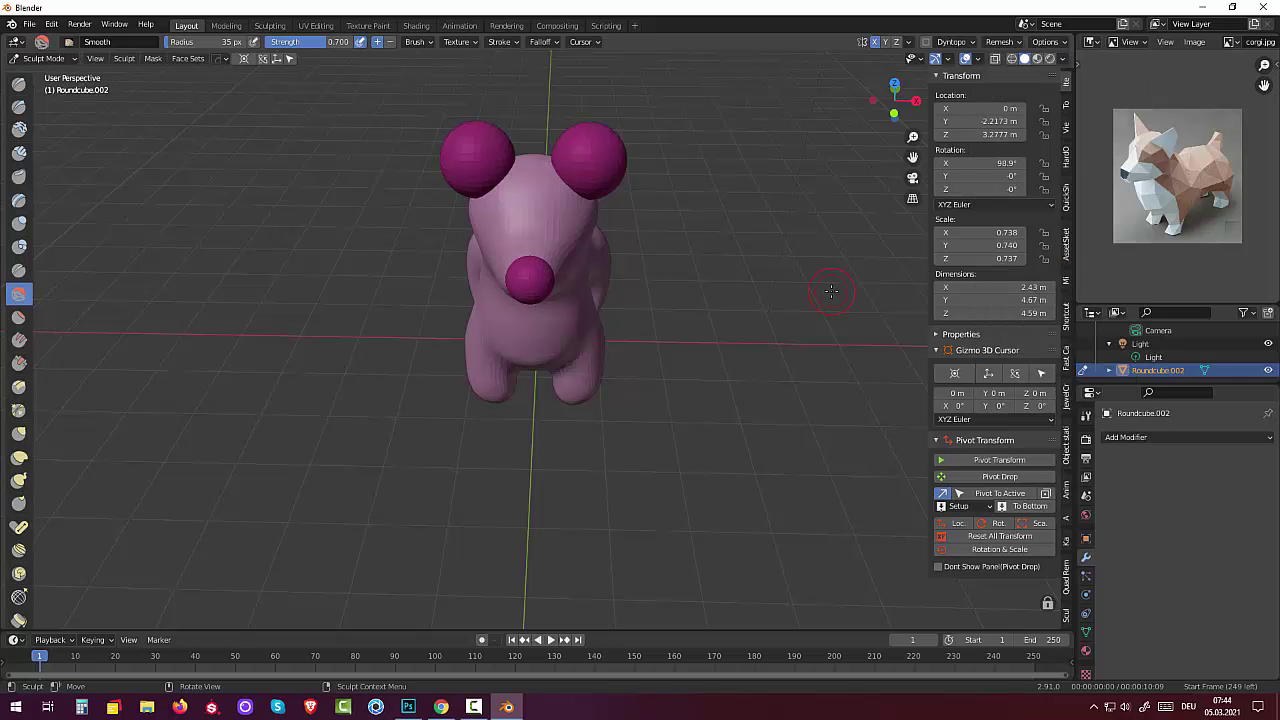
middle_drag(831, 291, 685, 273)
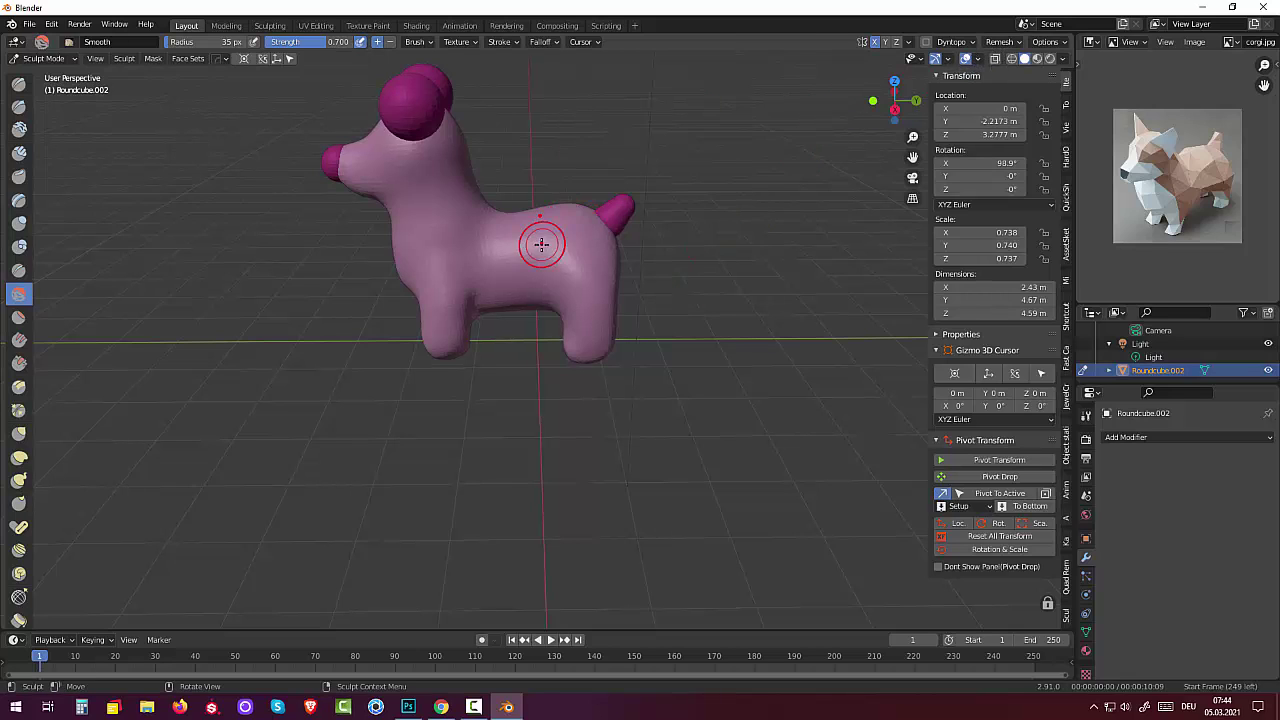
- Drop back to Object Mode briefly, then return to Sculpt Mode
click(40, 58)
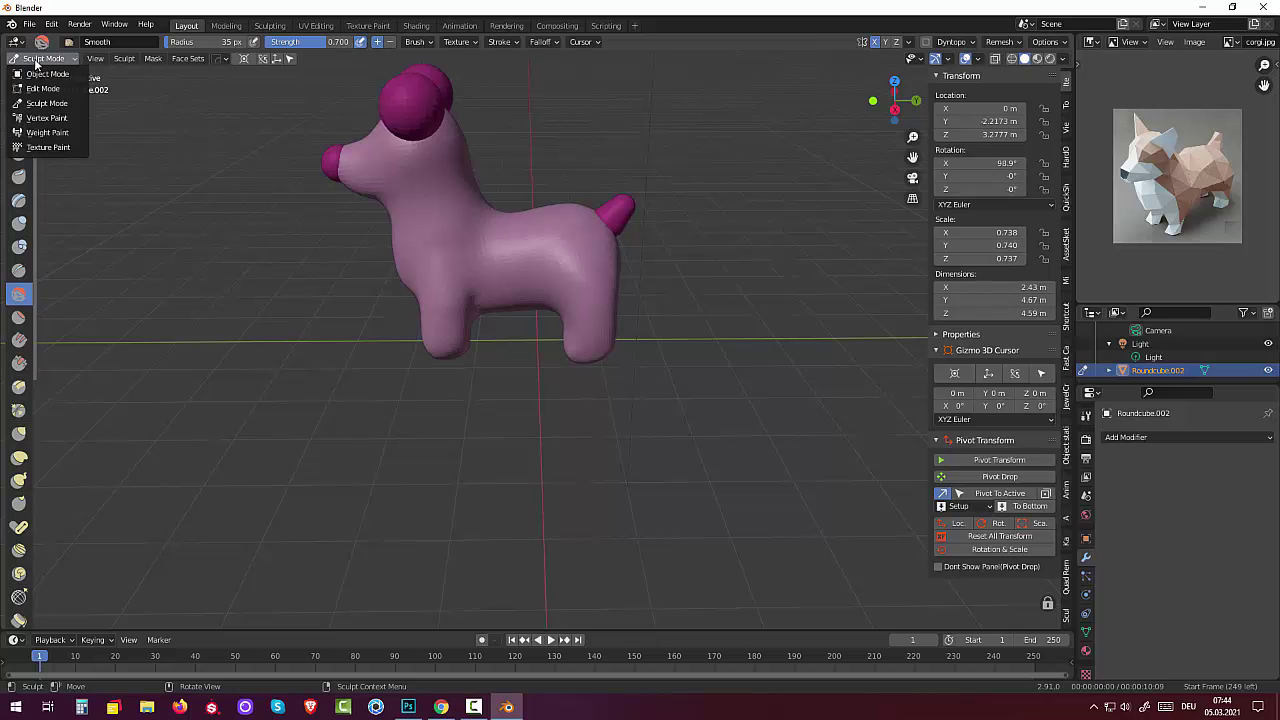
click(40, 73)
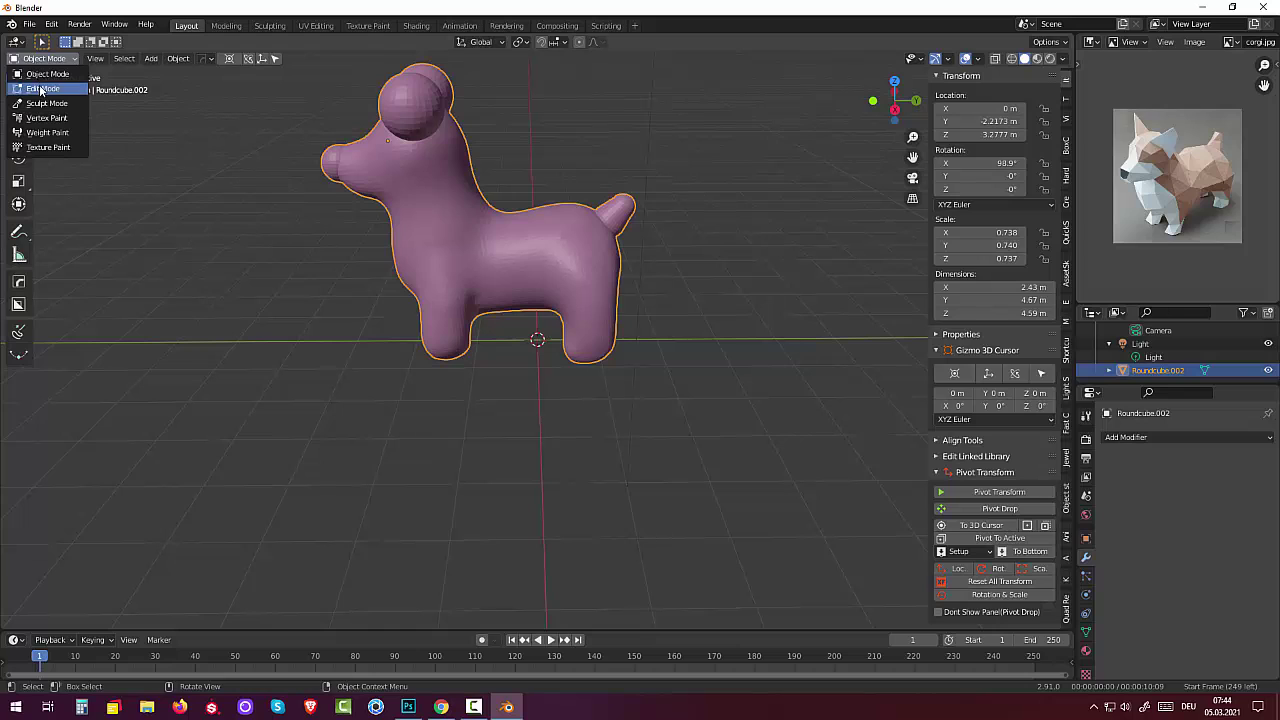
click(42, 104)
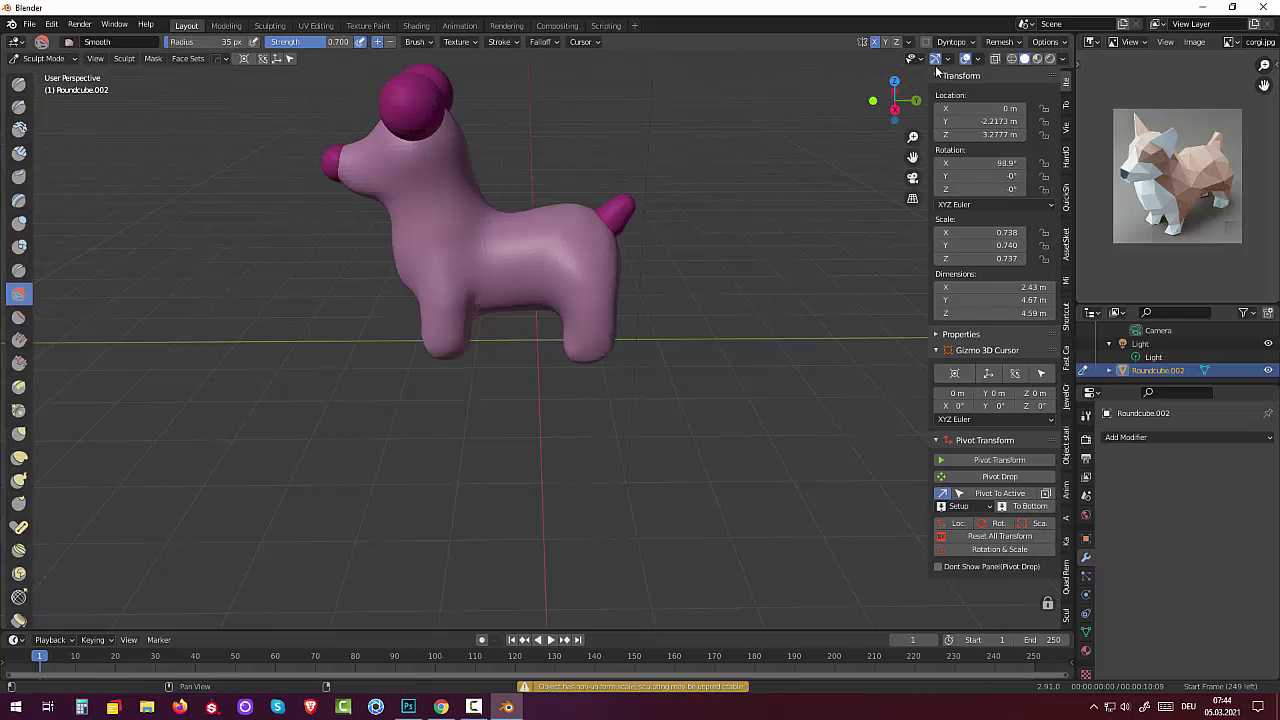
- Remesh the dog at a 0.1 m voxel size
click(999, 43)
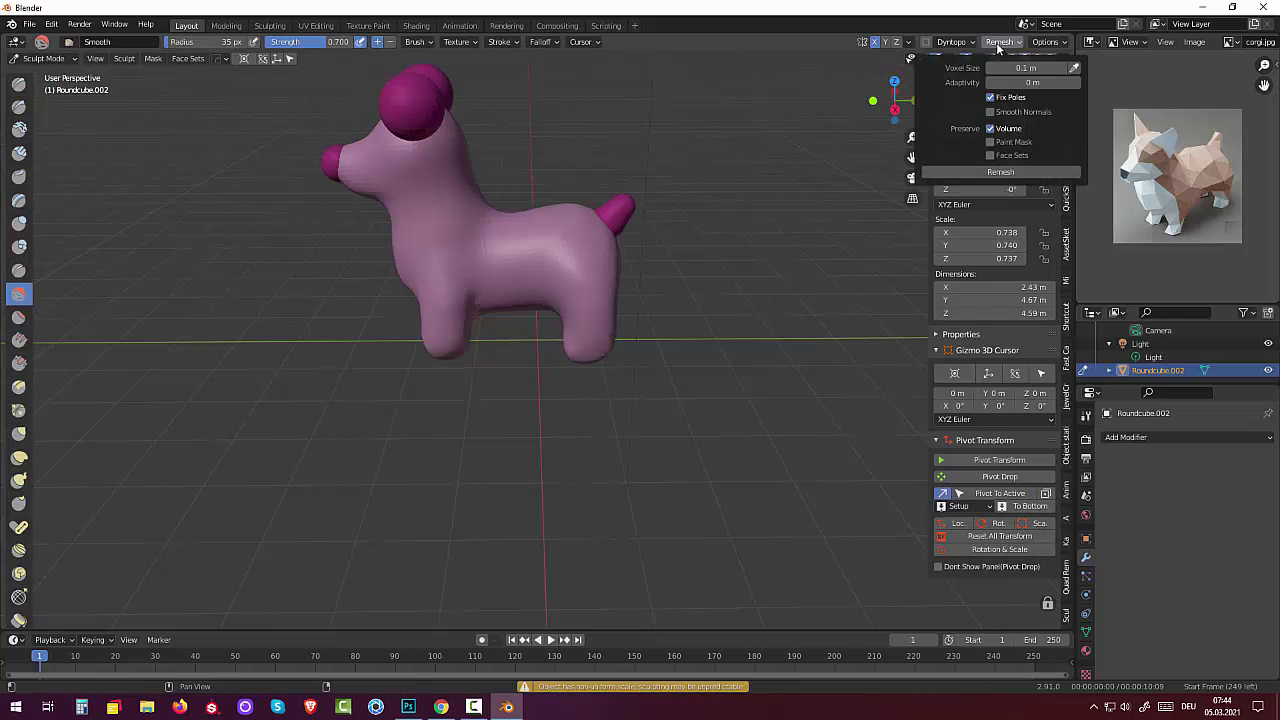
click(994, 172)
middle_drag(693, 320, 791, 332)
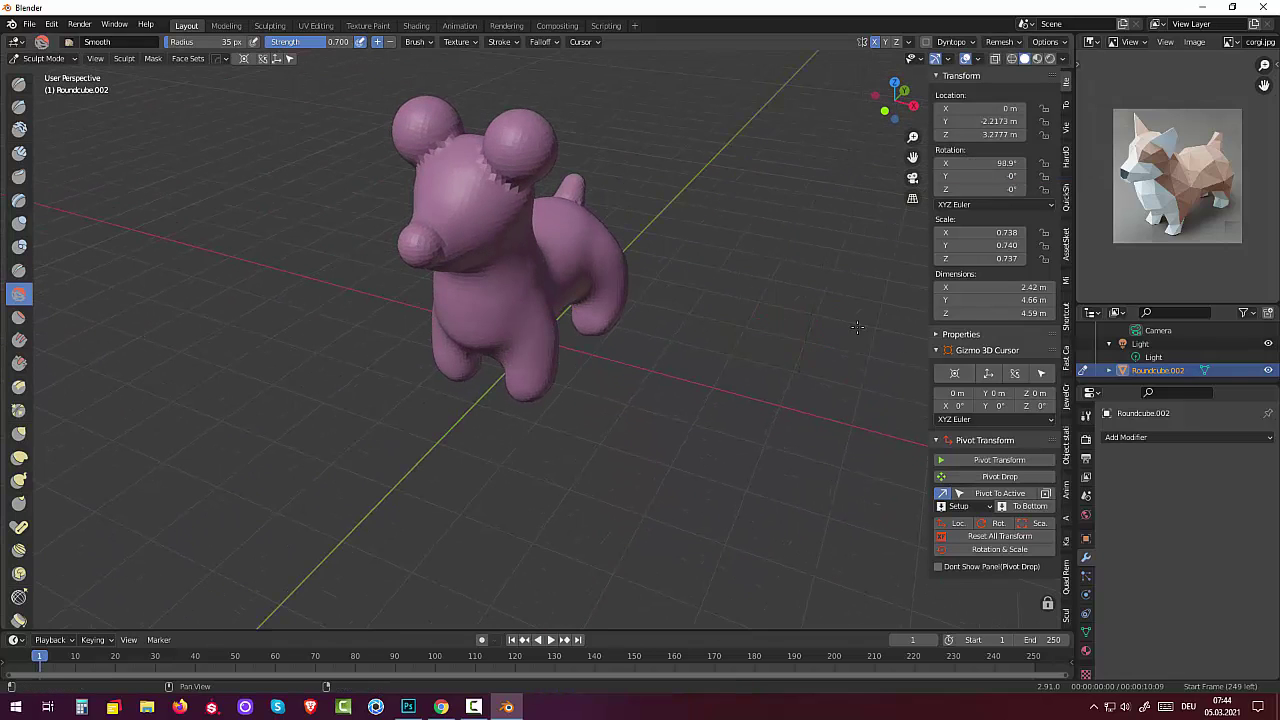
- Smooth the seams where both ears join the head
drag(464, 250, 513, 186)
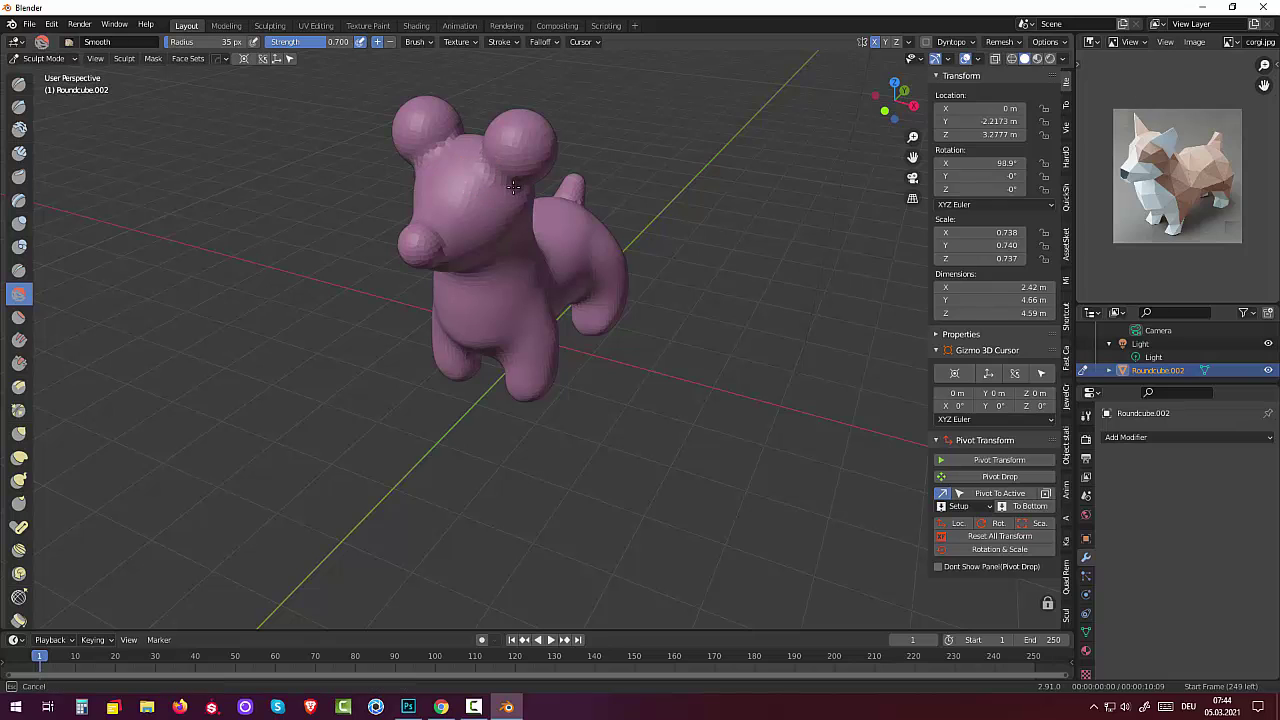
drag(461, 139, 422, 188)
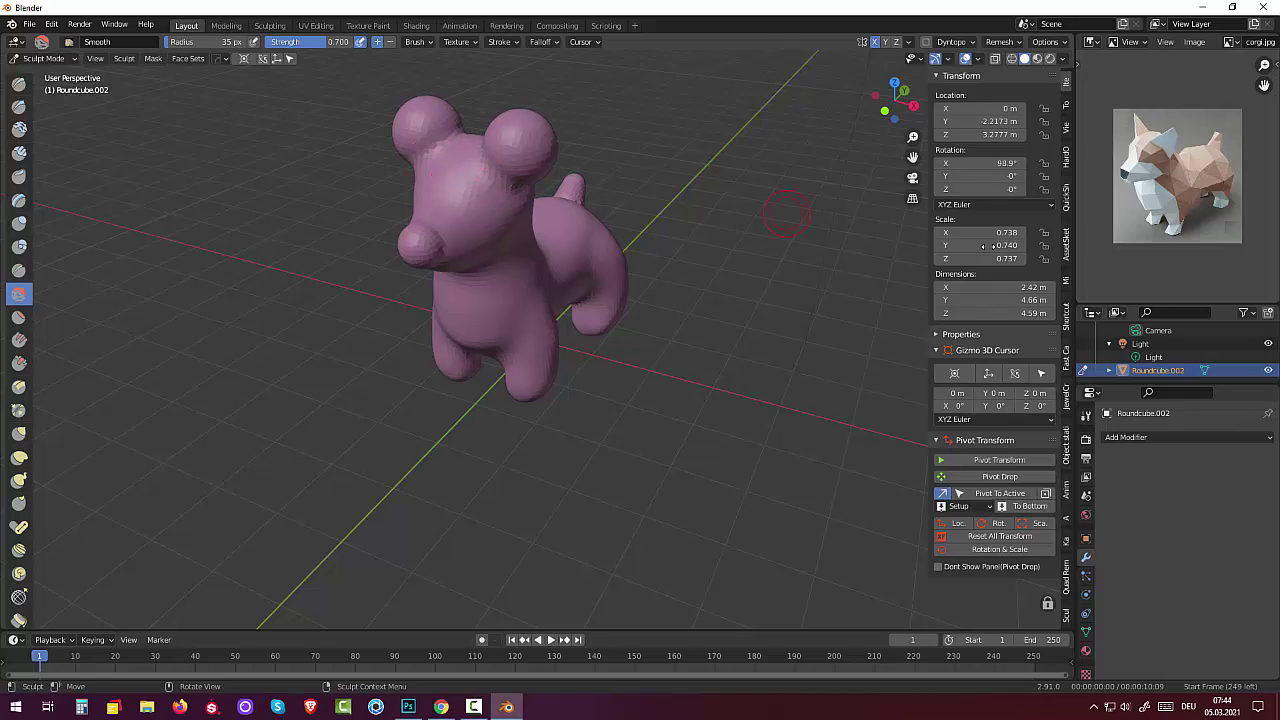
middle_drag(828, 355, 438, 415)
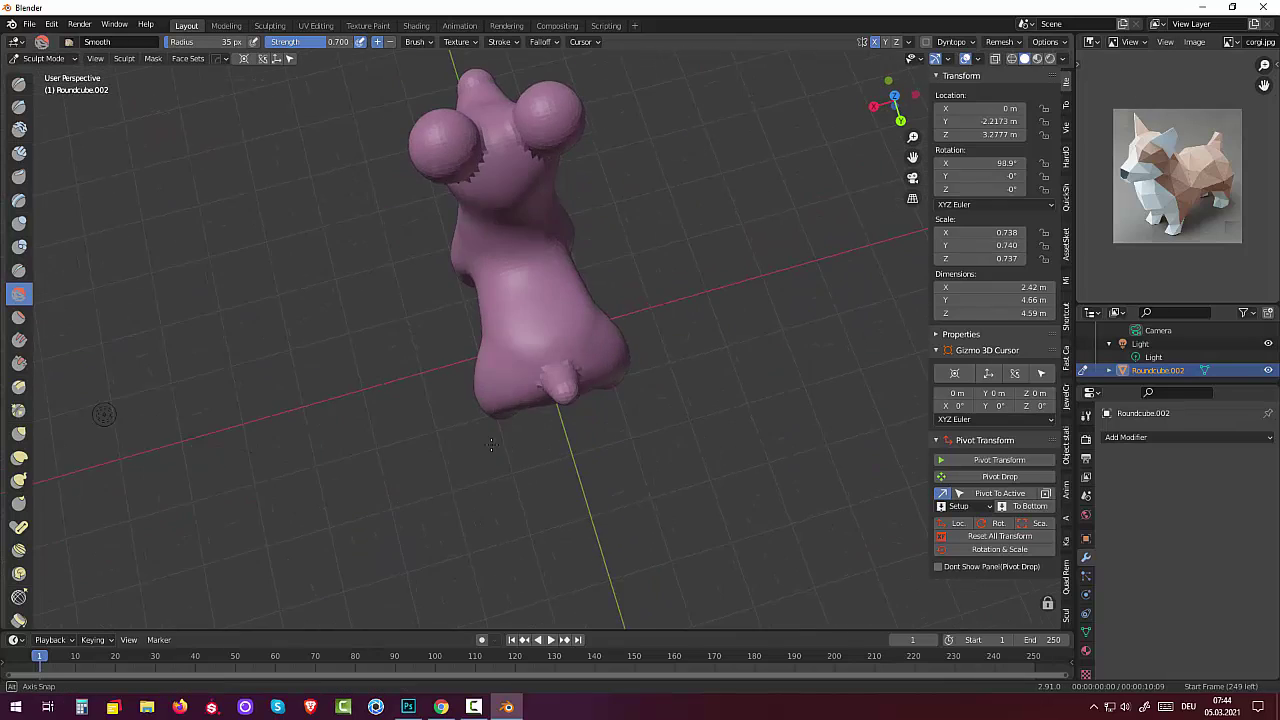
drag(555, 88, 478, 150)
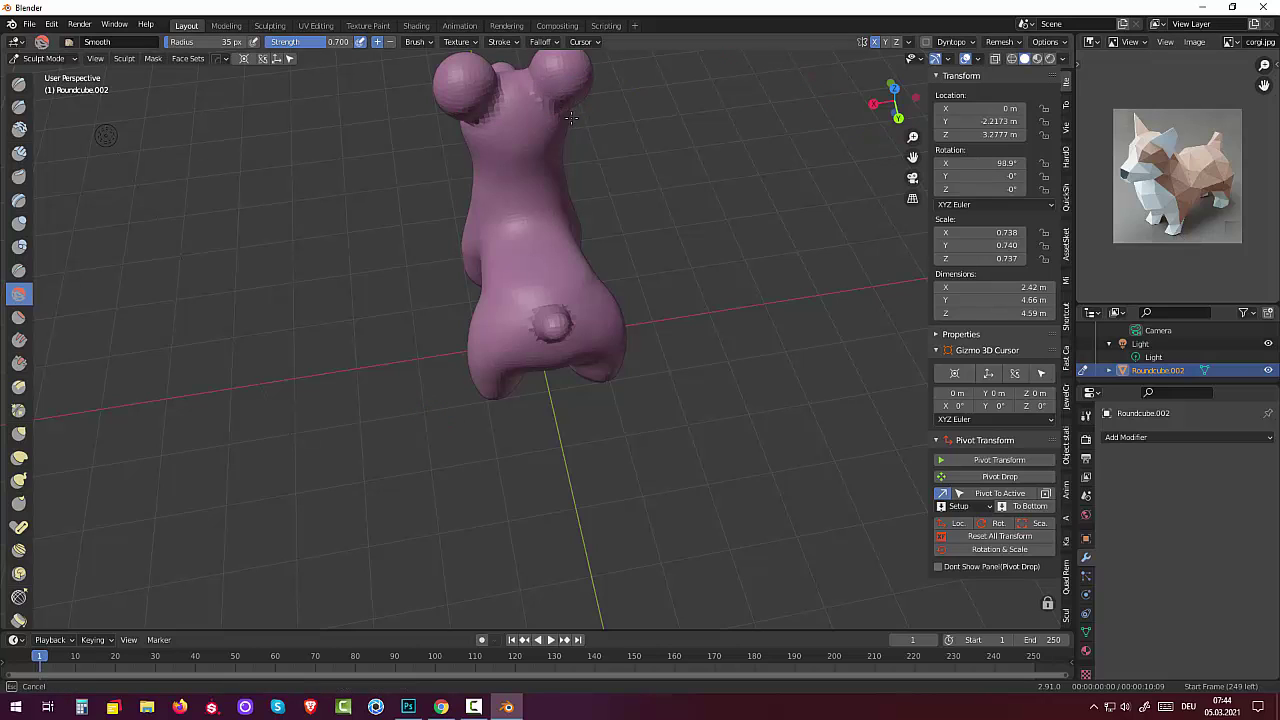
- Smooth the rough edges around the tail from behind and from the side
mouse_move(520, 310)
mouse_down()
mouse_move(523, 300)
mouse_move(559, 320)
mouse_move(561, 295)
mouse_up()
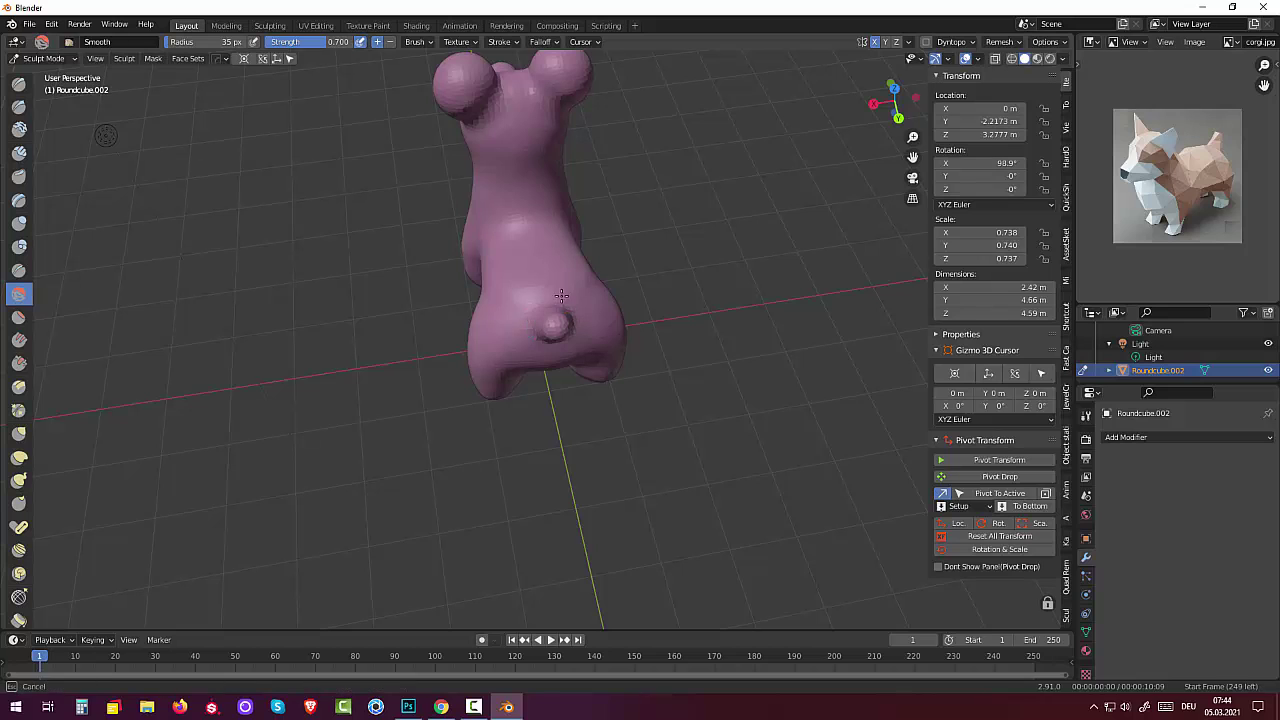
drag(553, 348, 623, 320)
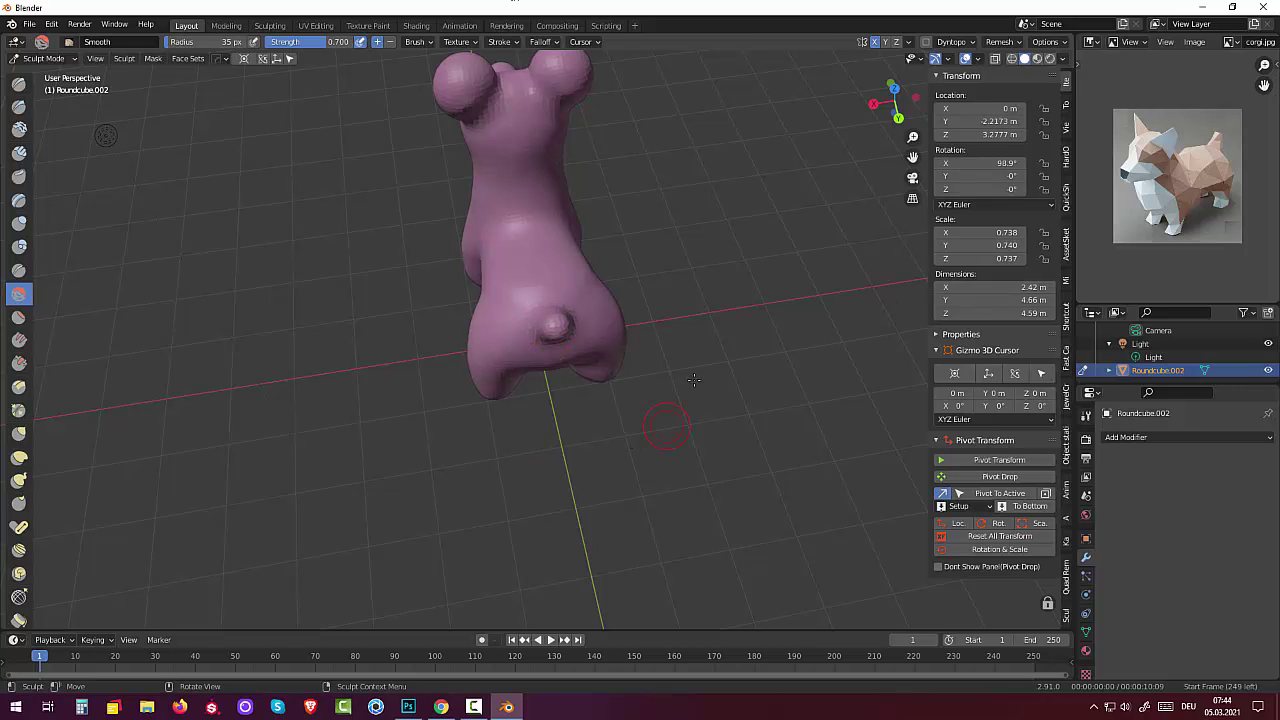
mouse_move(666, 429)
middle_down()
mouse_move(760, 336)
mouse_move(818, 315)
middle_up()
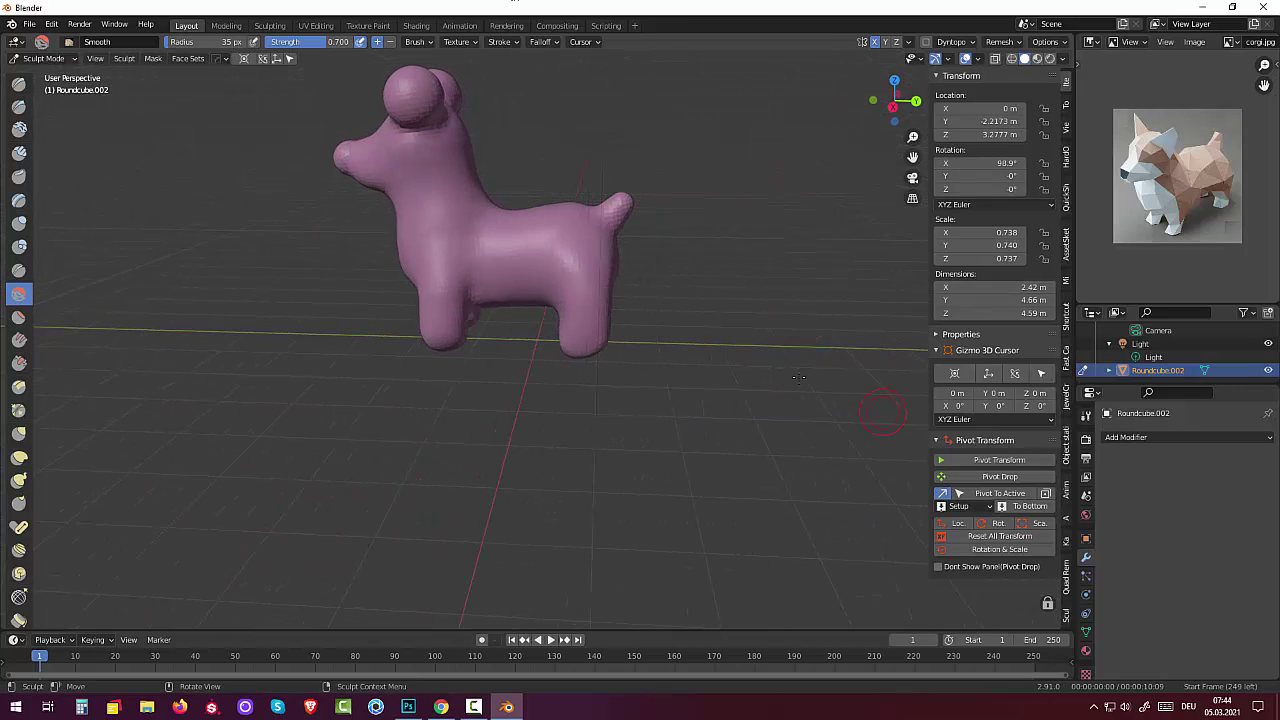
drag(598, 233, 626, 203)
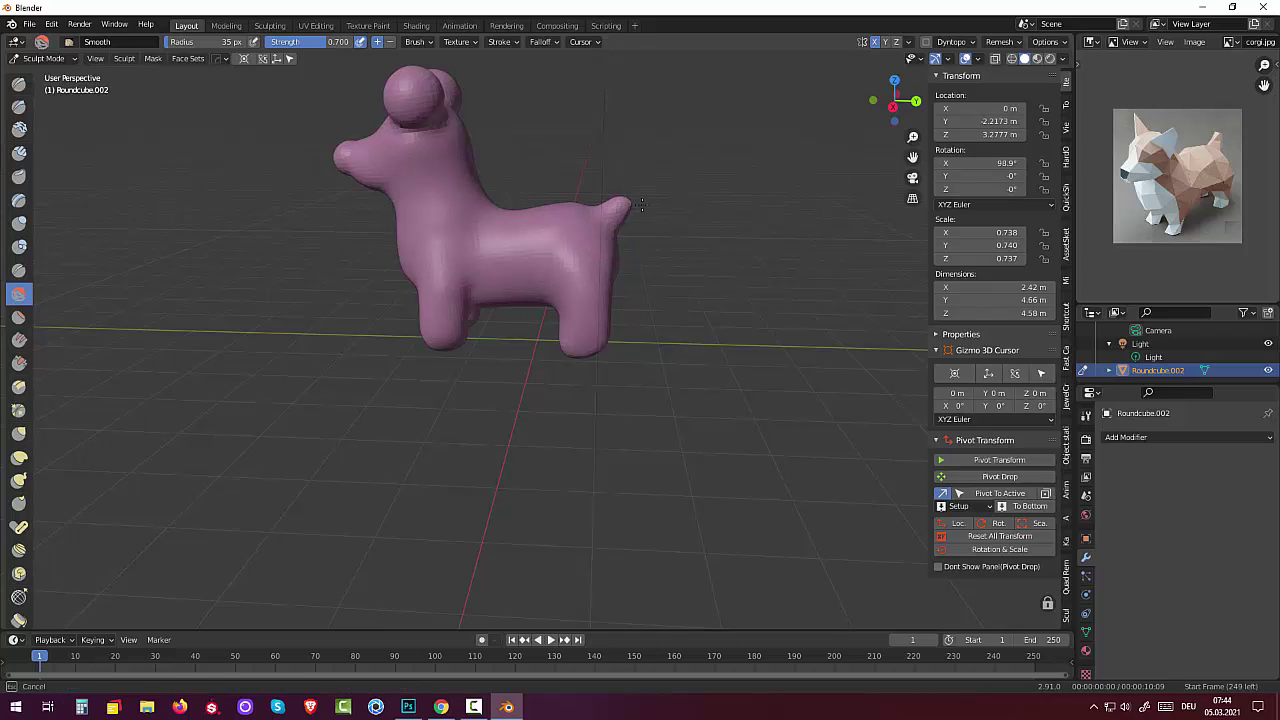
drag(642, 204, 642, 204)
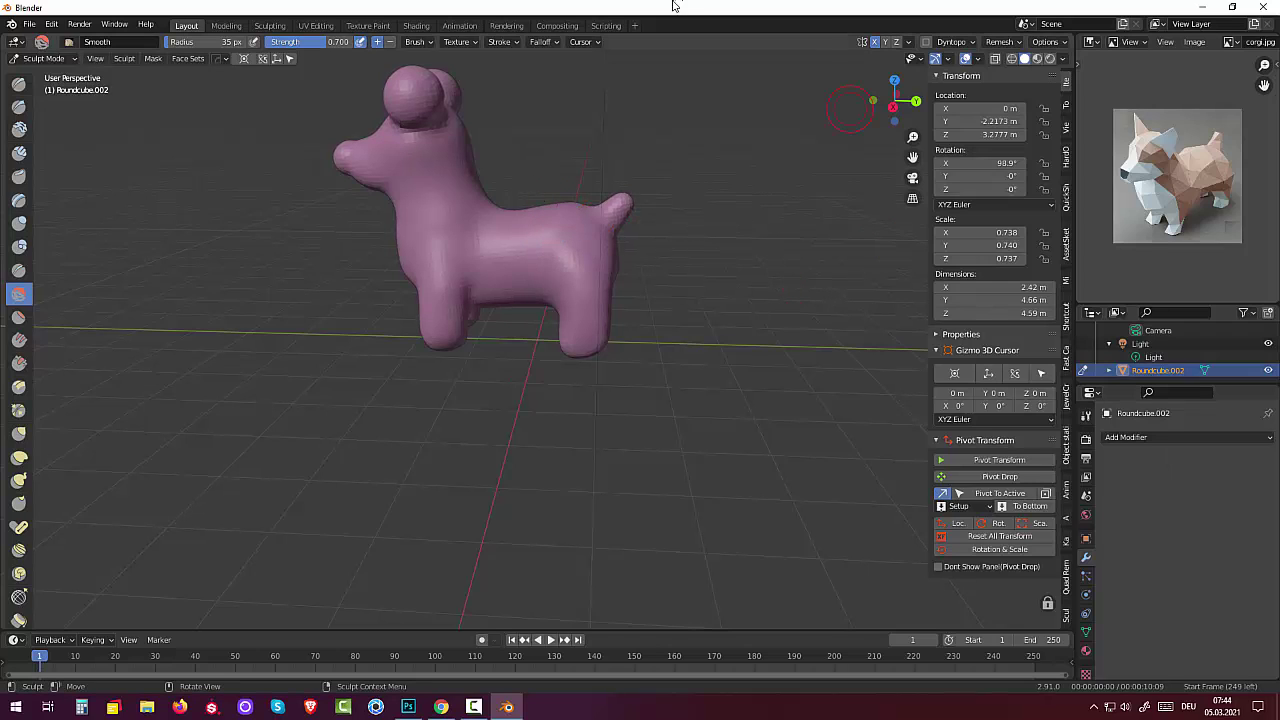
middle_drag(514, 214, 653, 222)
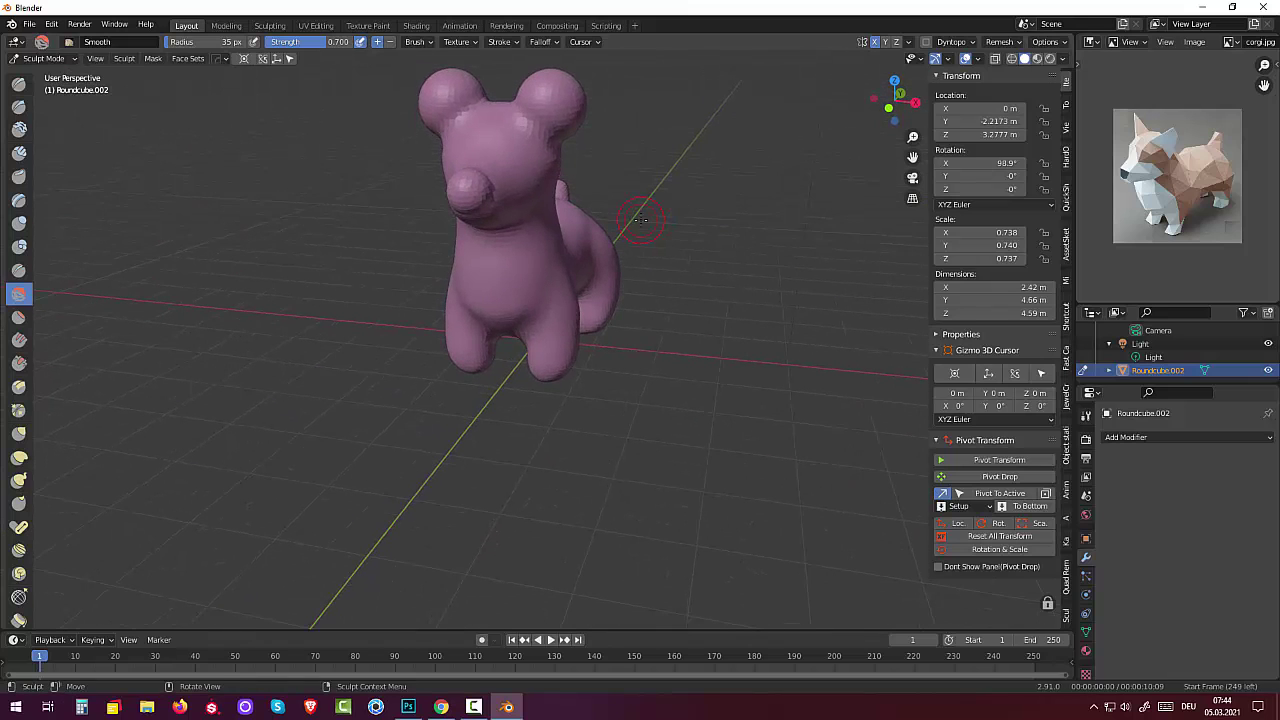
middle_drag(821, 307, 594, 245)
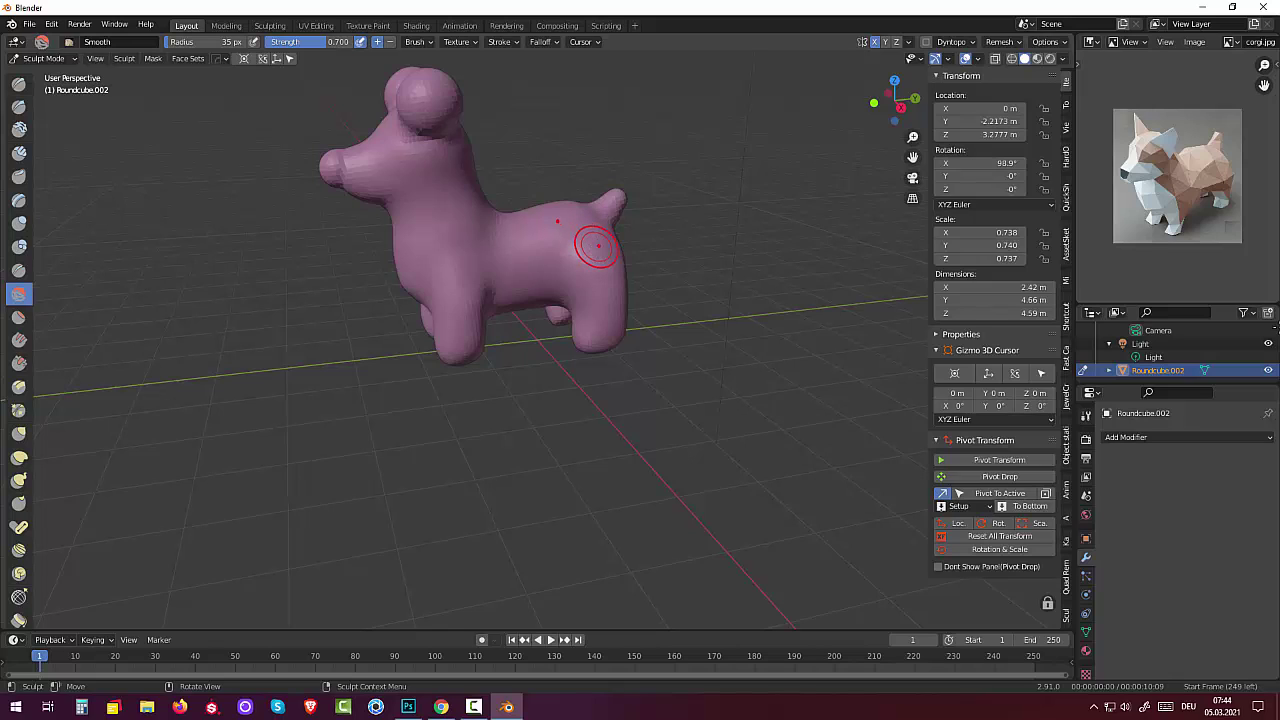
- Pull the head upward into pointed ears with the Elastic Deform brush
click(20, 458)
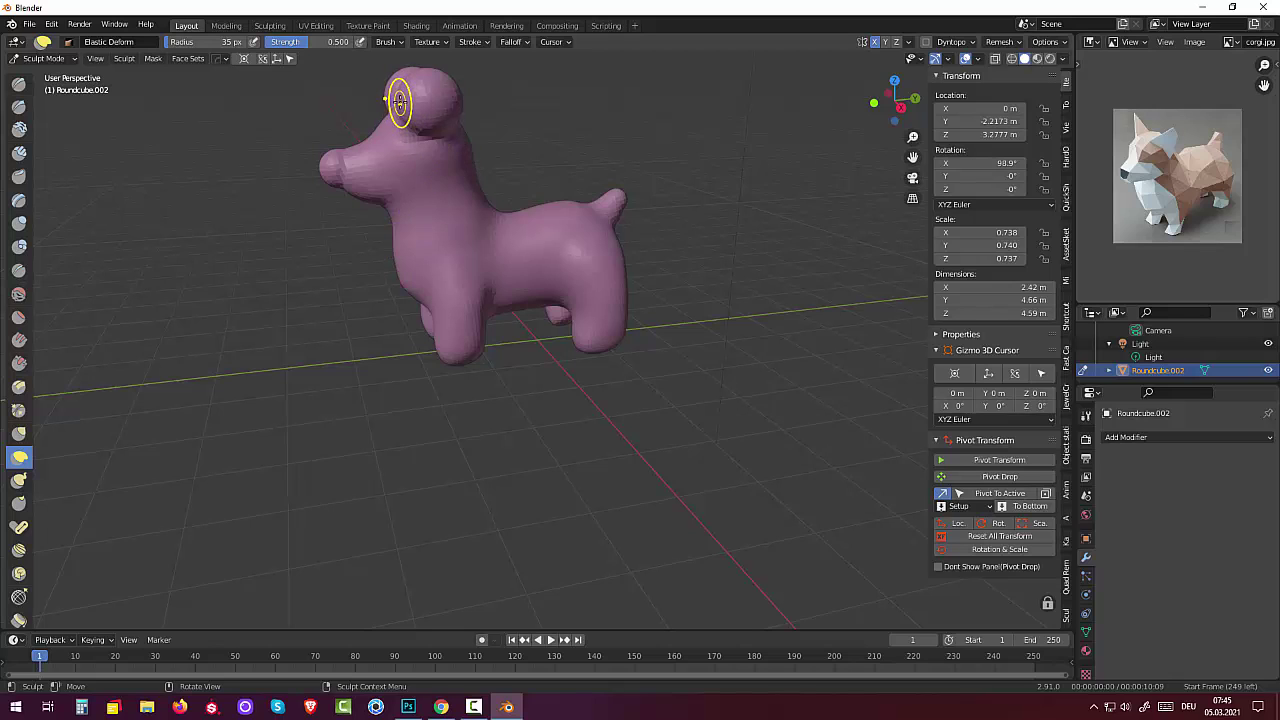
drag(399, 101, 427, 93)
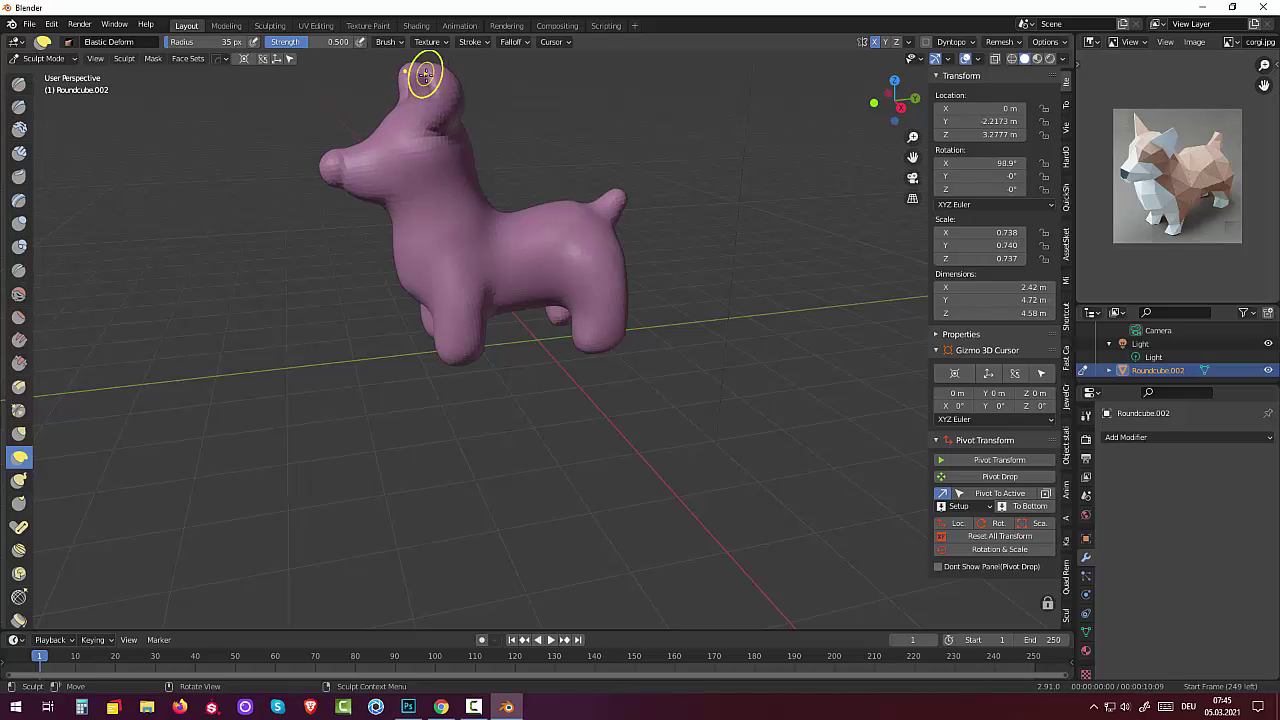
drag(427, 93, 424, 74)
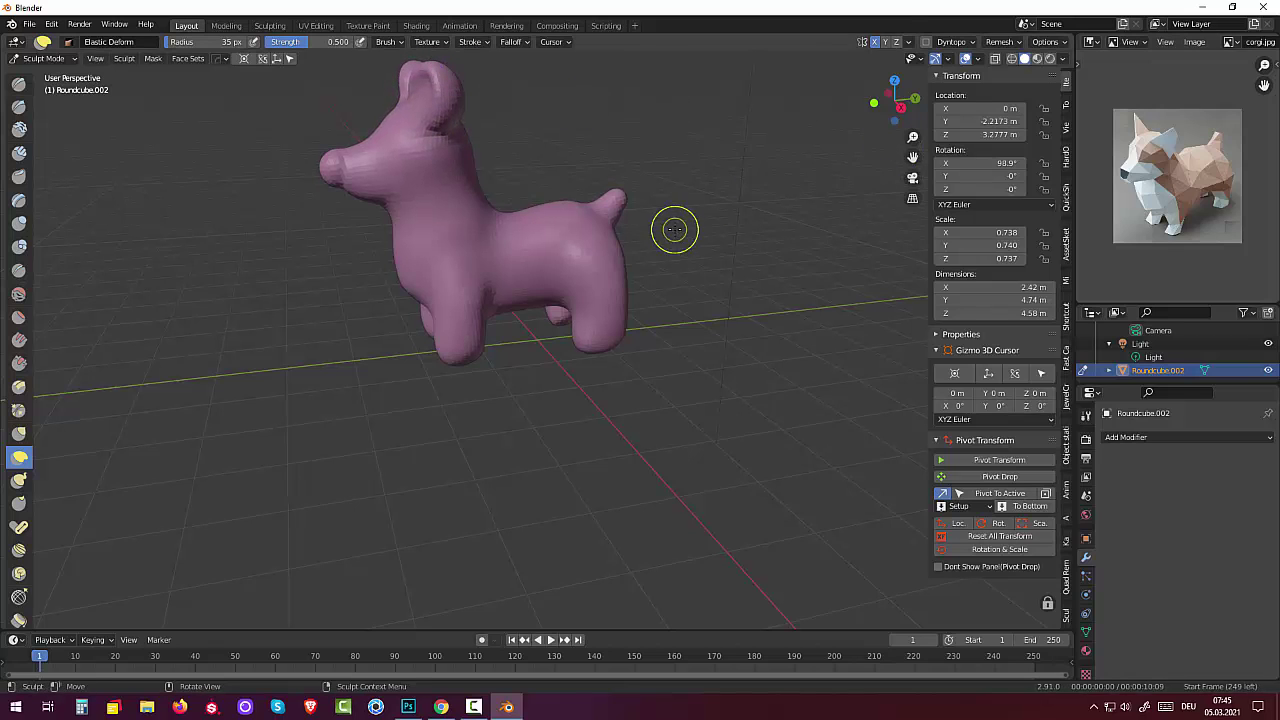
mouse_move(674, 226)
middle_down()
mouse_move(752, 247)
mouse_move(763, 228)
middle_up()
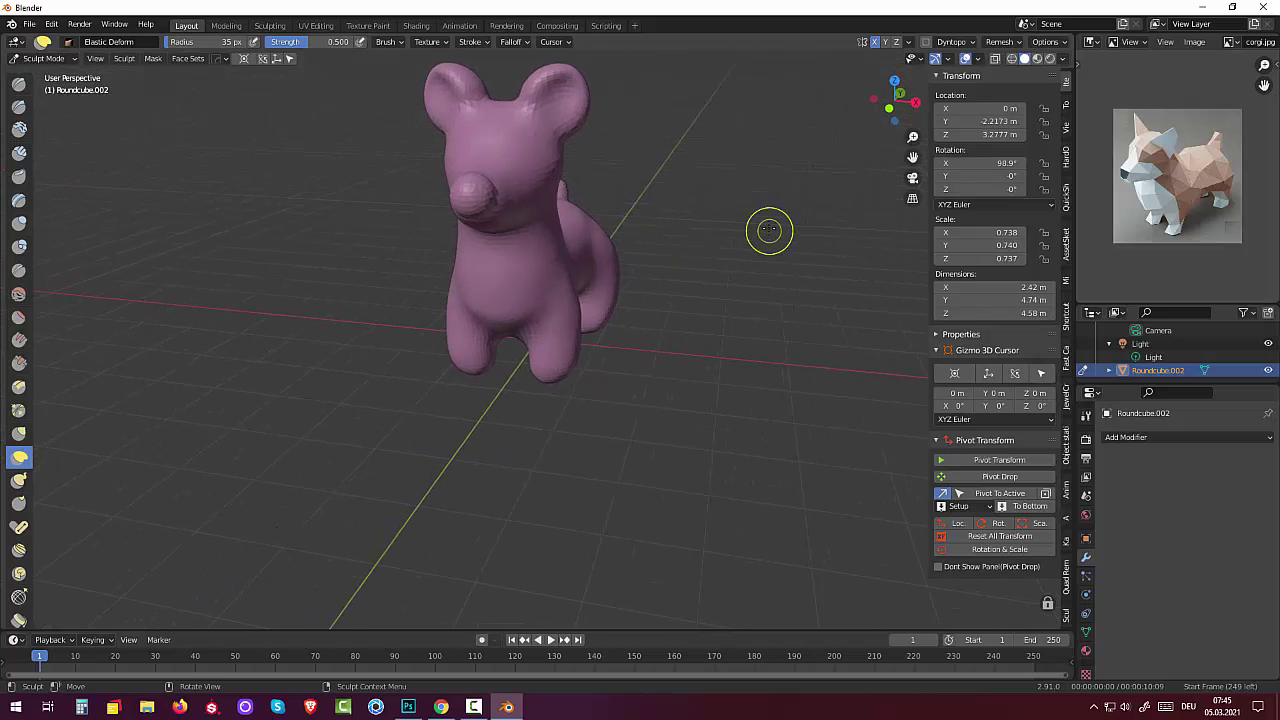
mouse_move(563, 86)
mouse_down()
mouse_move(557, 75)
mouse_move(563, 94)
mouse_move(537, 101)
mouse_up()
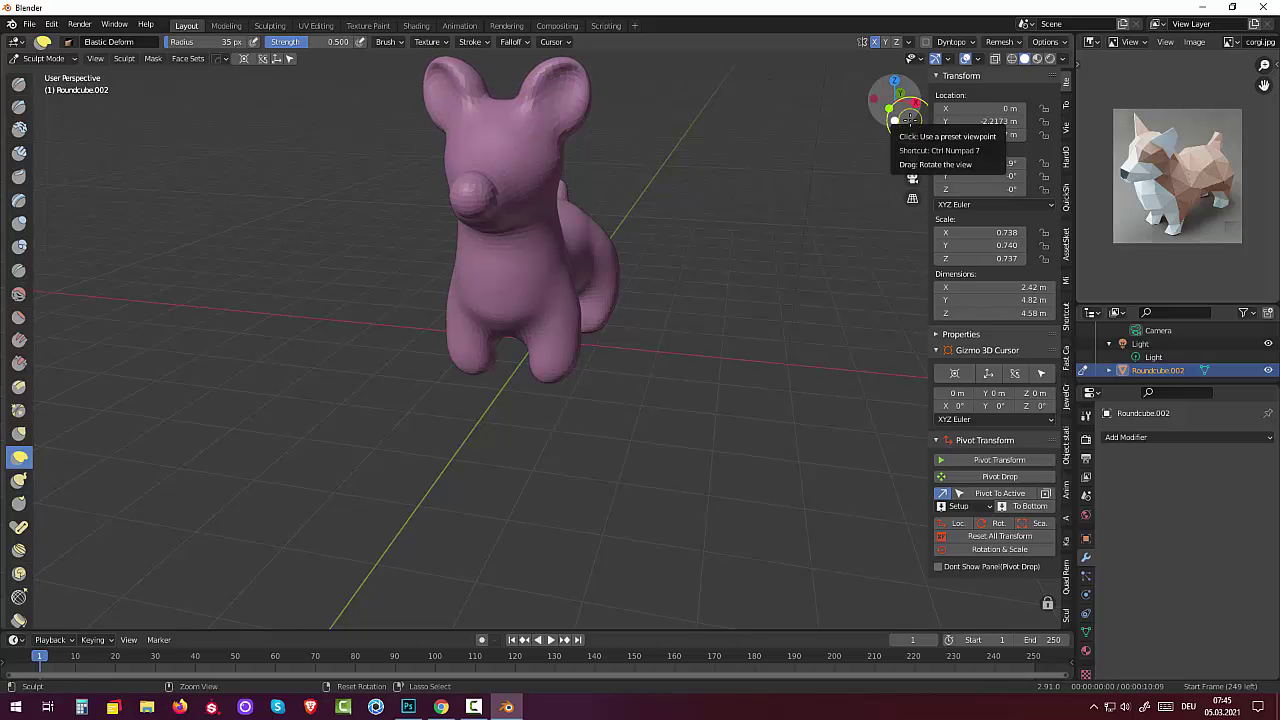
- Undo the last four ear edits to restore the earlier ear shape
key(ctrl+z)
key(ctrl+z)
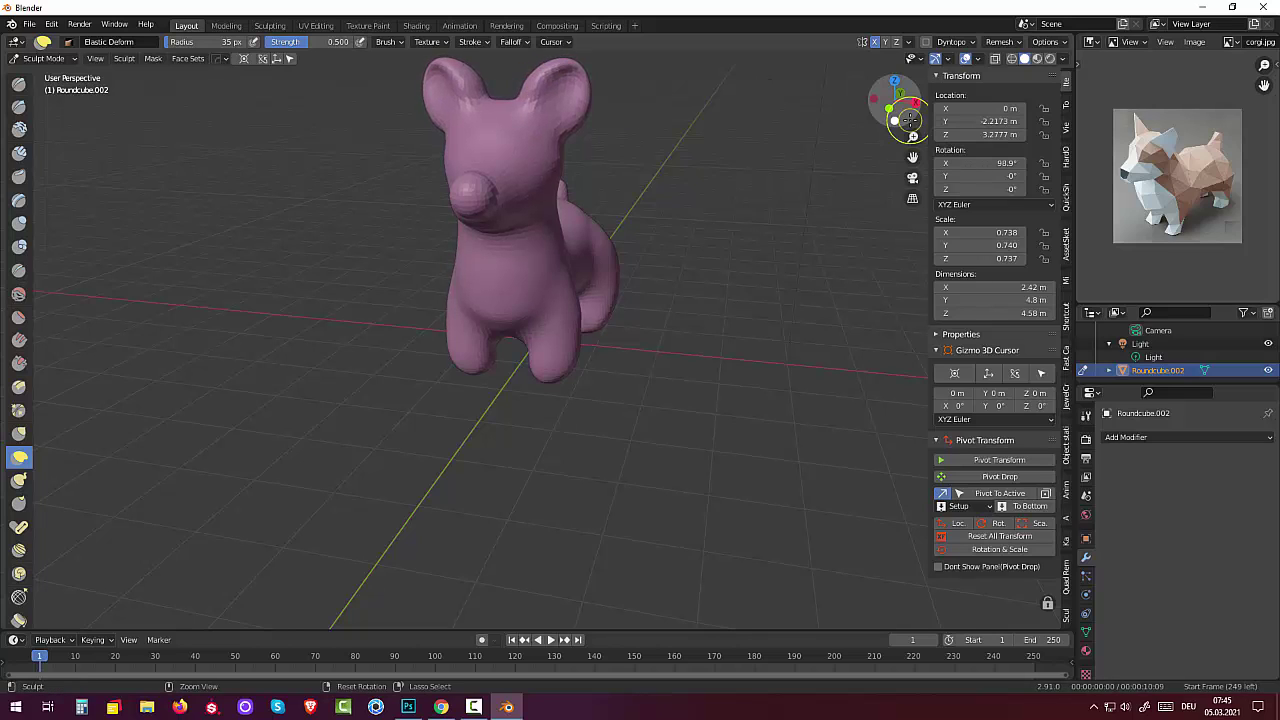
key(ctrl+z)
key(ctrl+z)
key(ctrl+z)
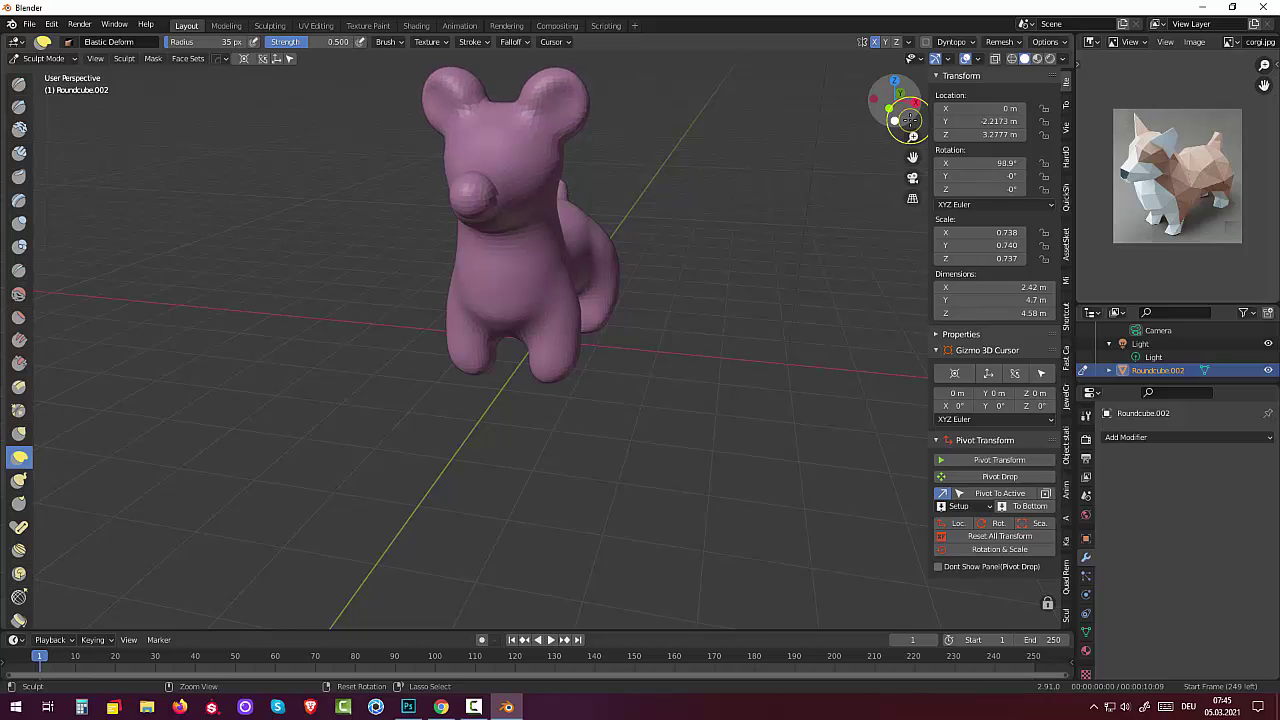
key(ctrl+z)
key(ctrl+z)
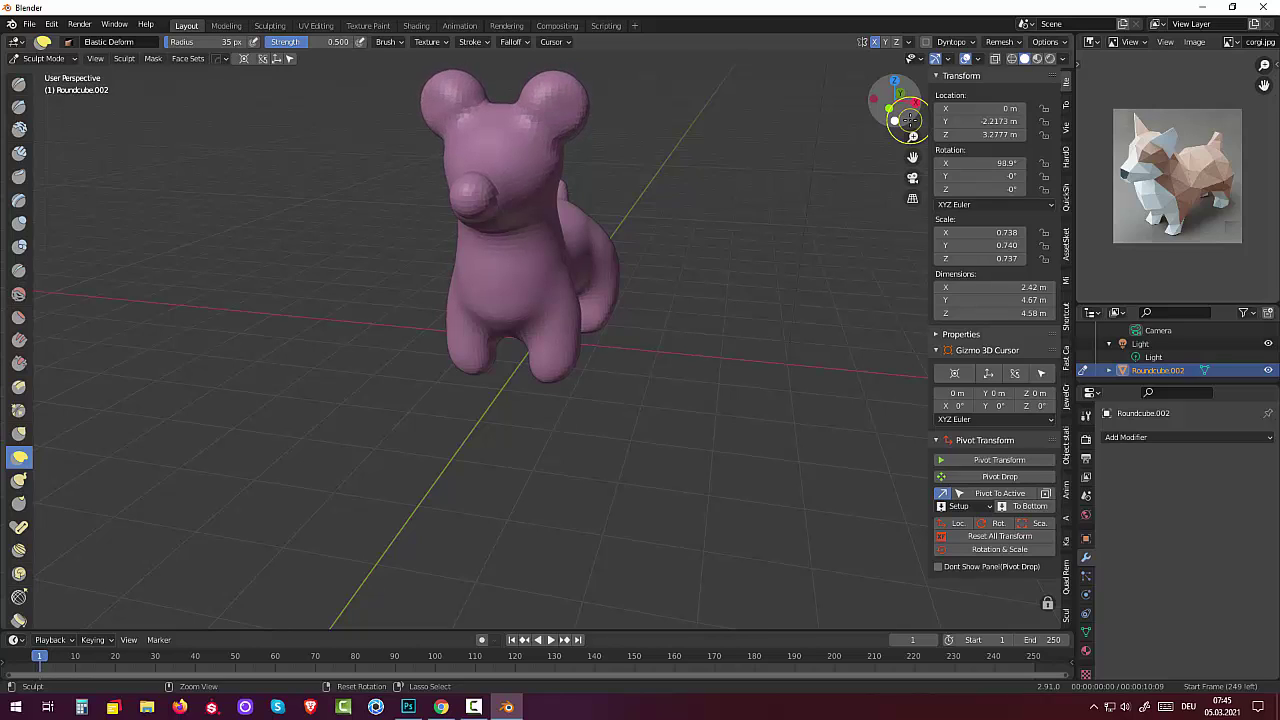
key(ctrl+z)
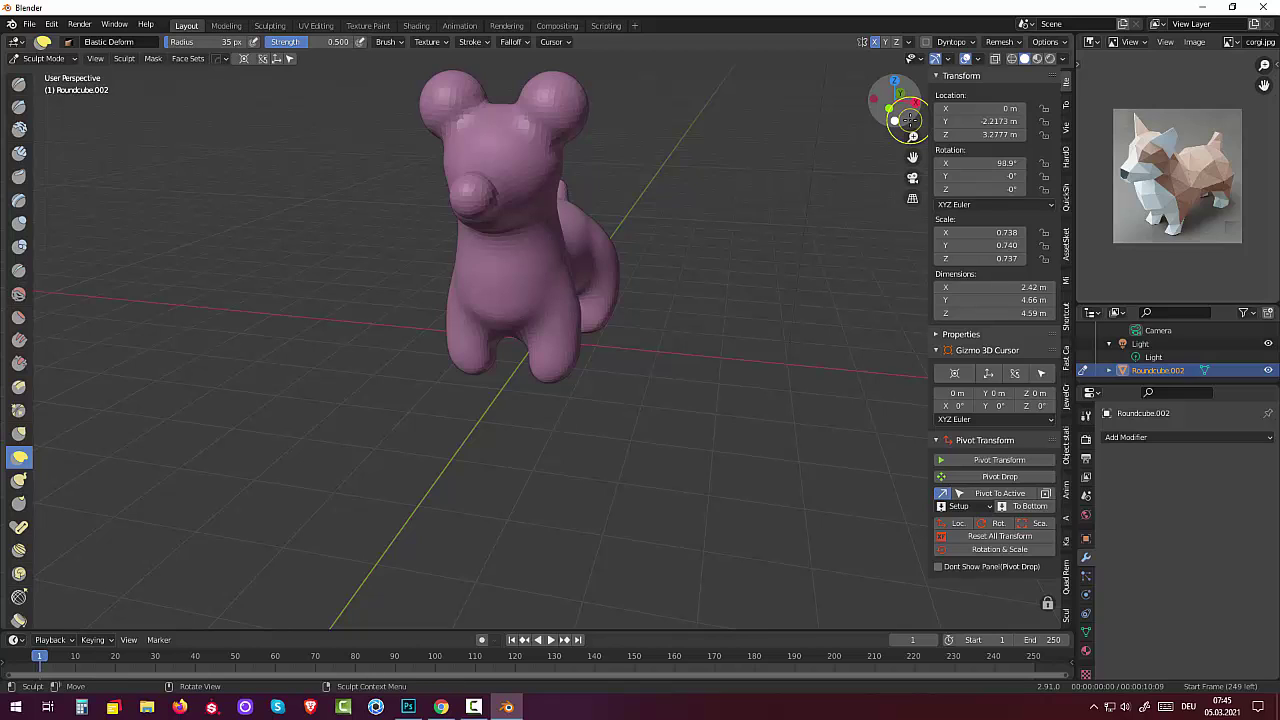
- From the front view, stretch both ears up into tall, pointed shapes
click(908, 120)
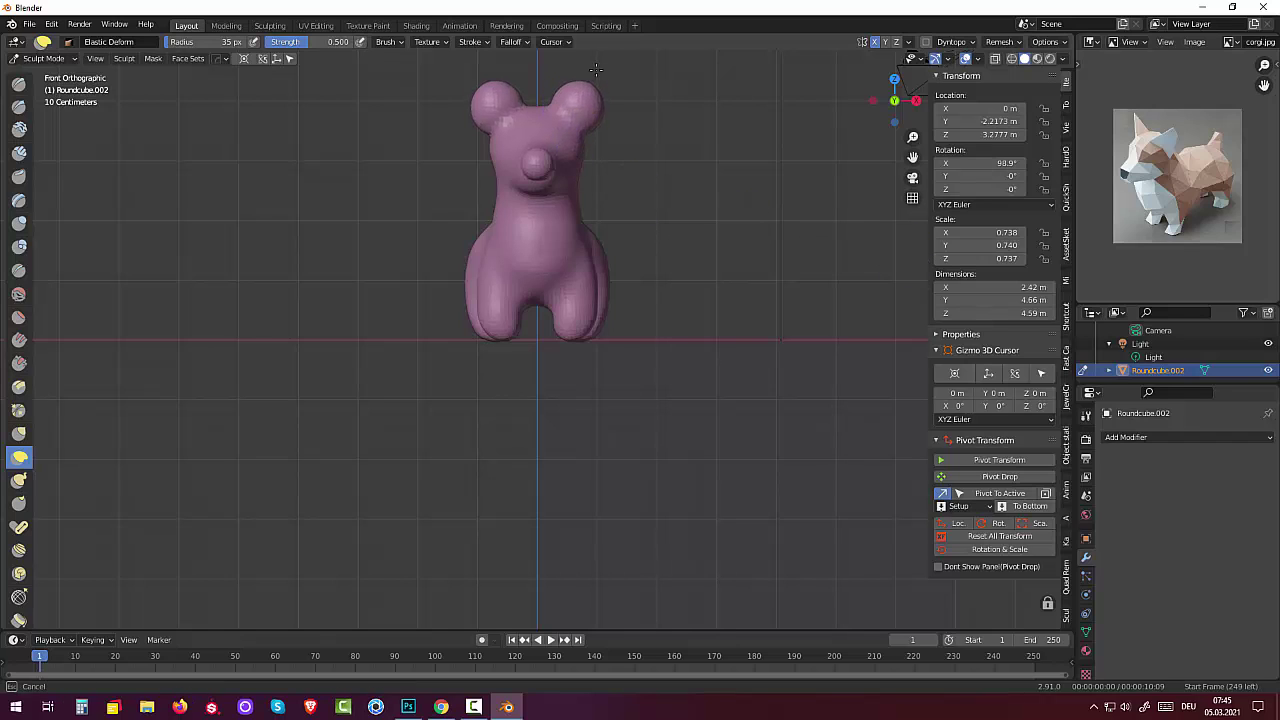
drag(595, 69, 616, 8)
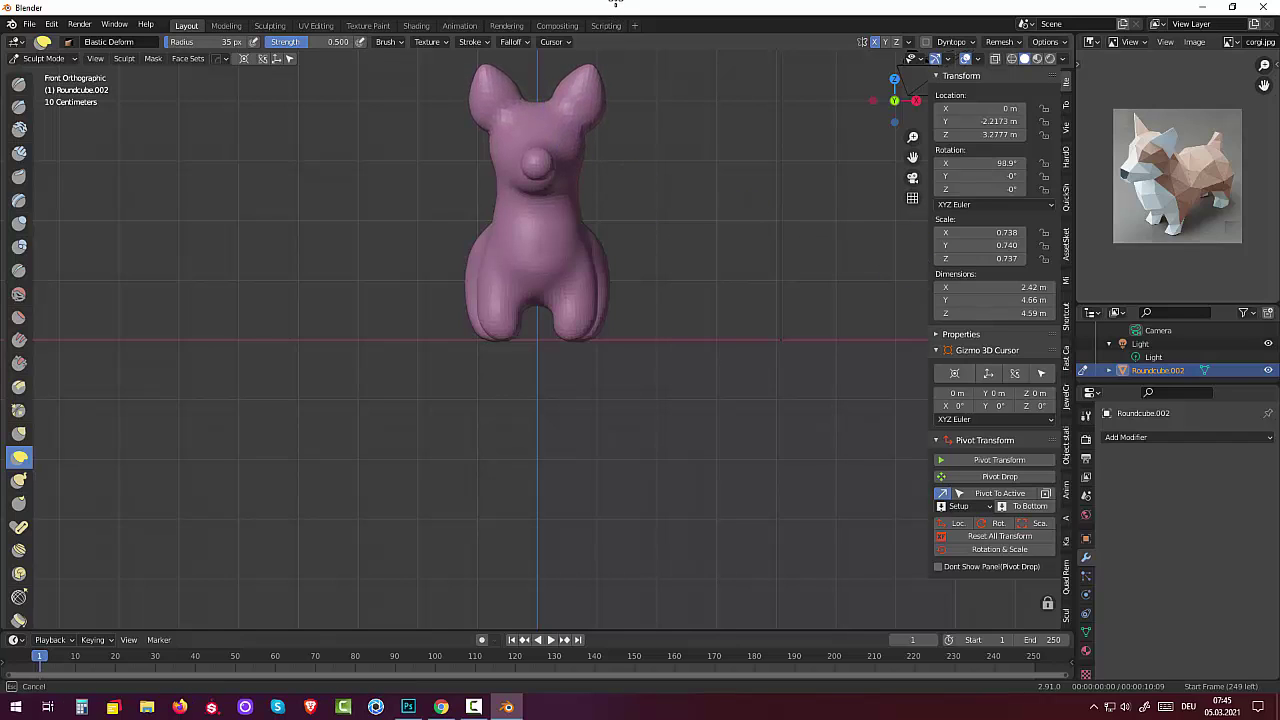
drag(592, 72, 619, 46)
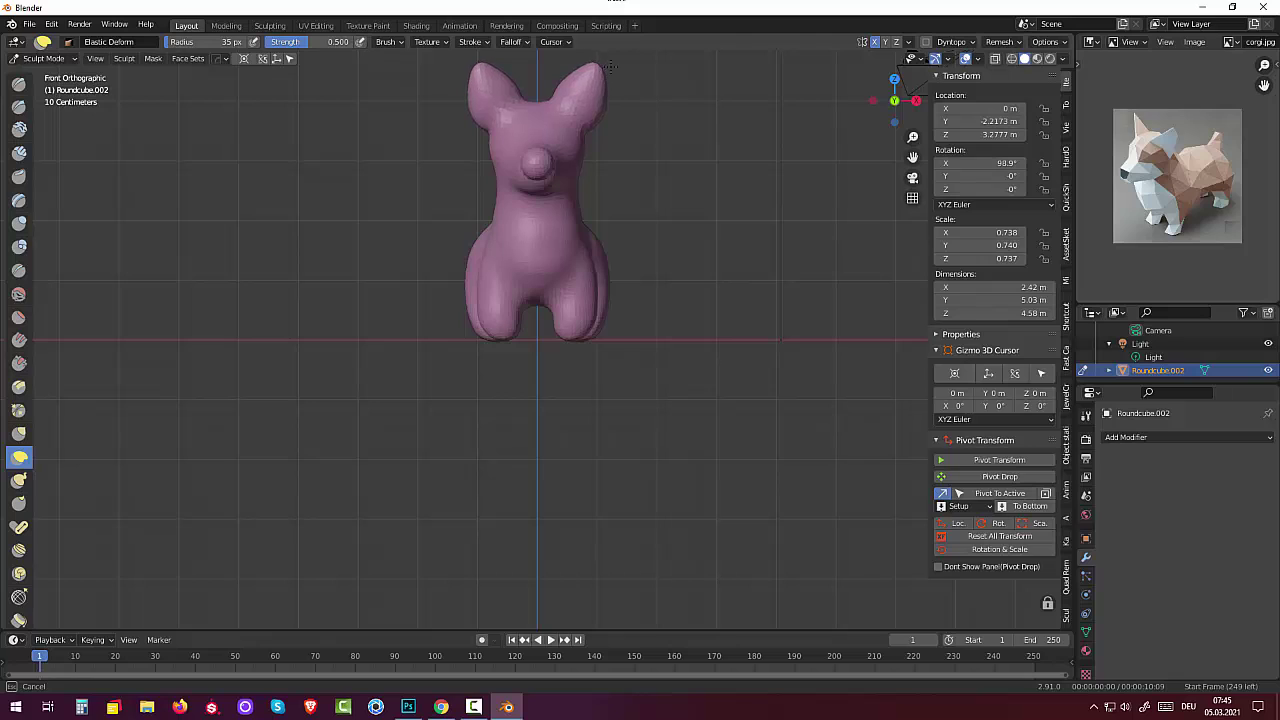
mouse_move(597, 106)
mouse_down()
mouse_move(595, 123)
mouse_move(594, 72)
mouse_move(612, 82)
mouse_up()
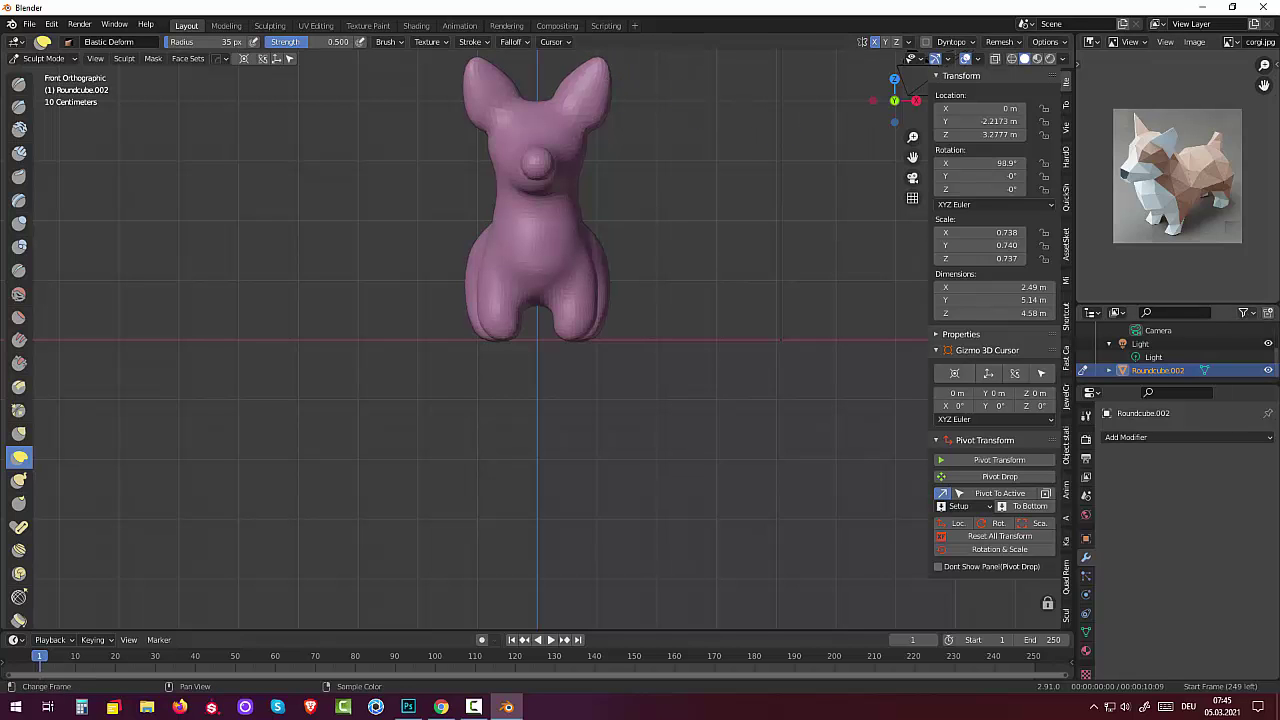
- Widen both ears and round out the right ear with more Elastic Deform strokes
mouse_move(865, 457)
middle_down()
mouse_move(672, 419)
mouse_move(818, 400)
mouse_move(690, 265)
middle_up()
scroll(818, 400, down, 3)
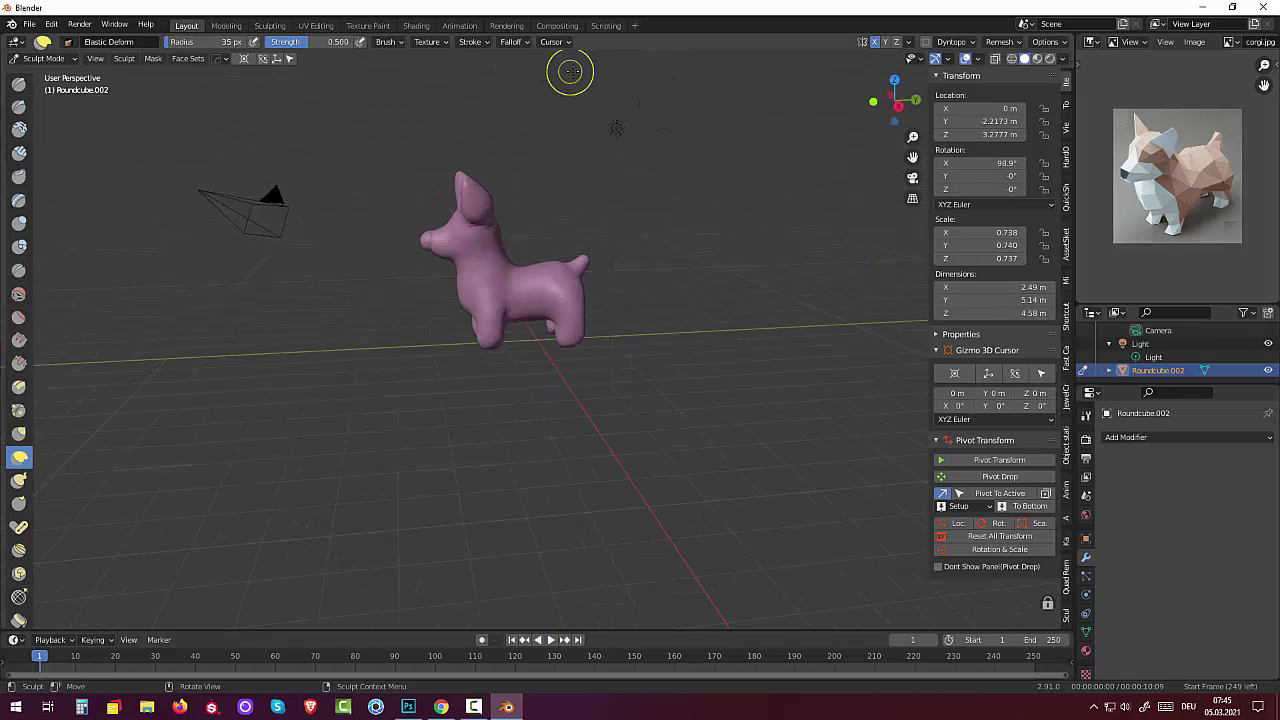
key(KP_3)
key(KP_1)
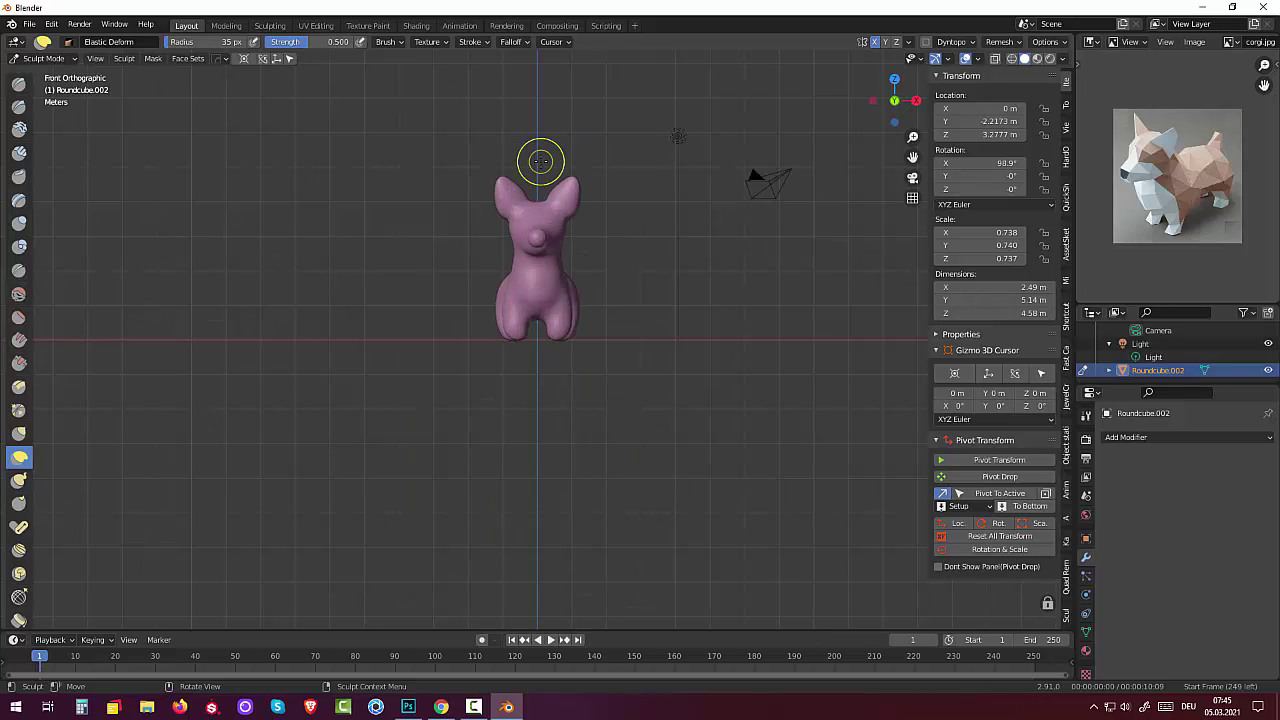
scroll(658, 255, down, 1)
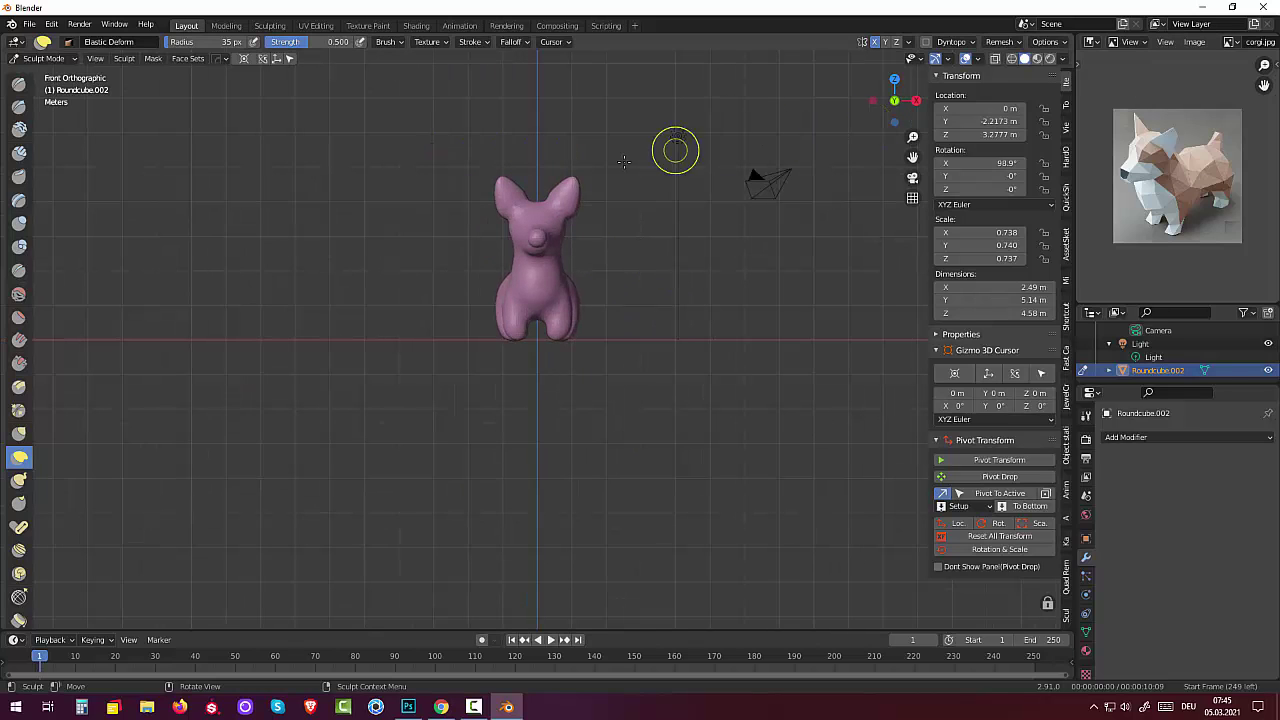
drag(567, 189, 610, 175)
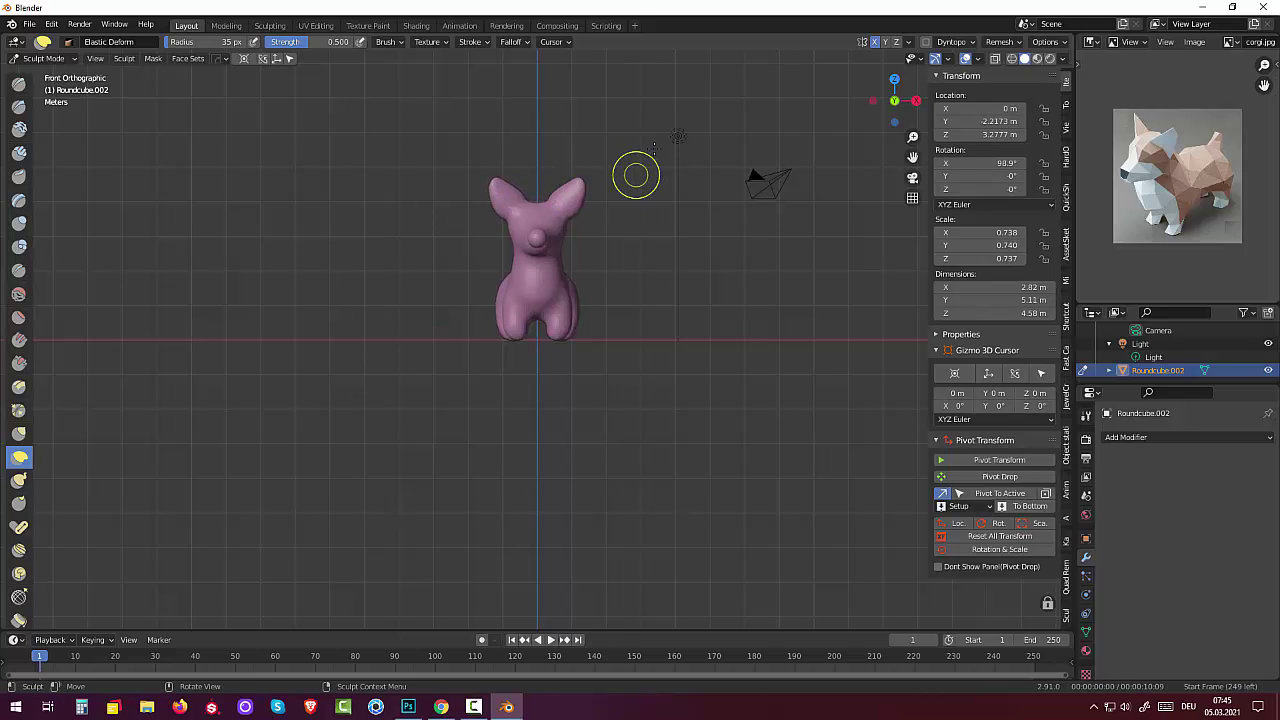
scroll(714, 292, up, 2)
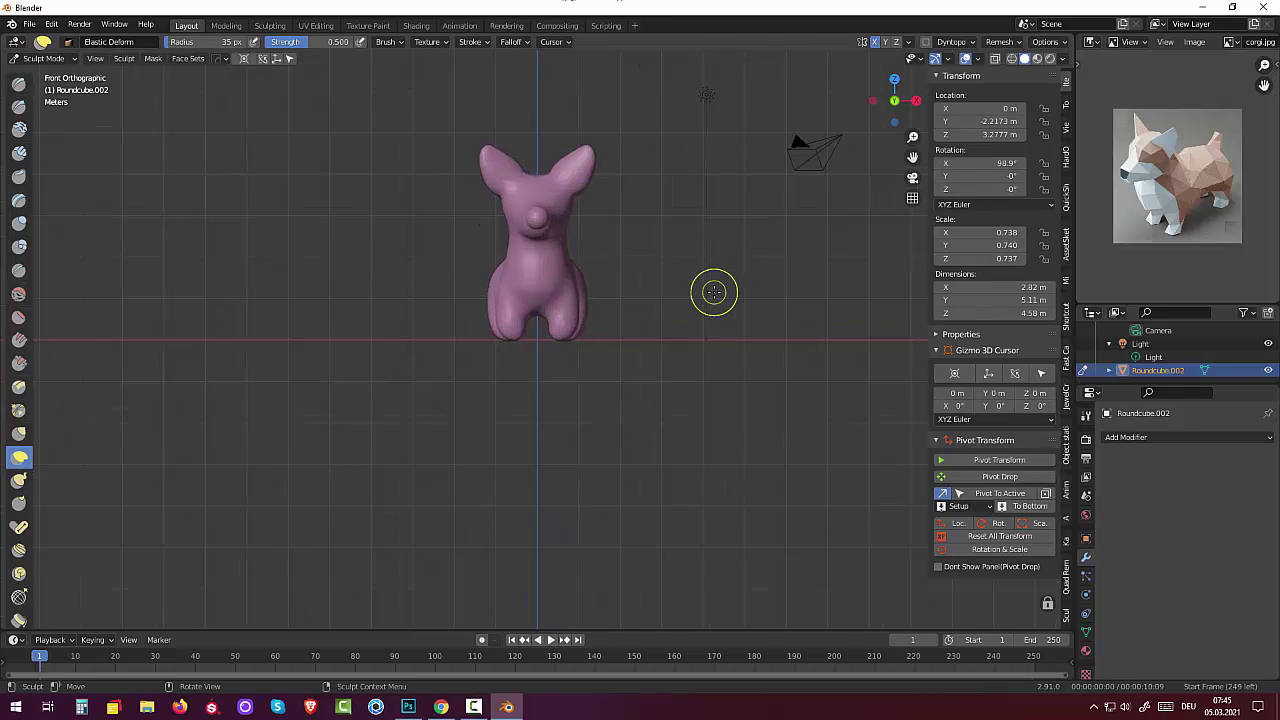
scroll(714, 292, up, 1)
drag(595, 113, 588, 118)
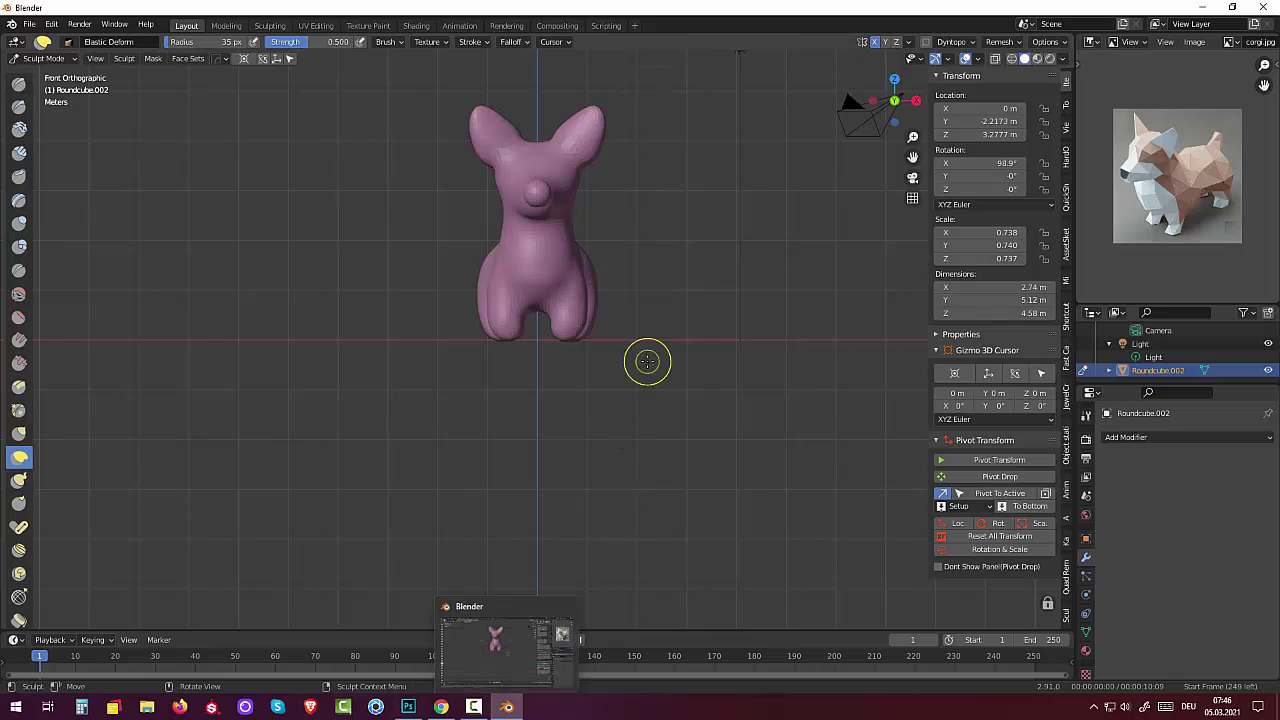
- Switch to the Mask brush and paint mask inside the right ear in front view
key(m)
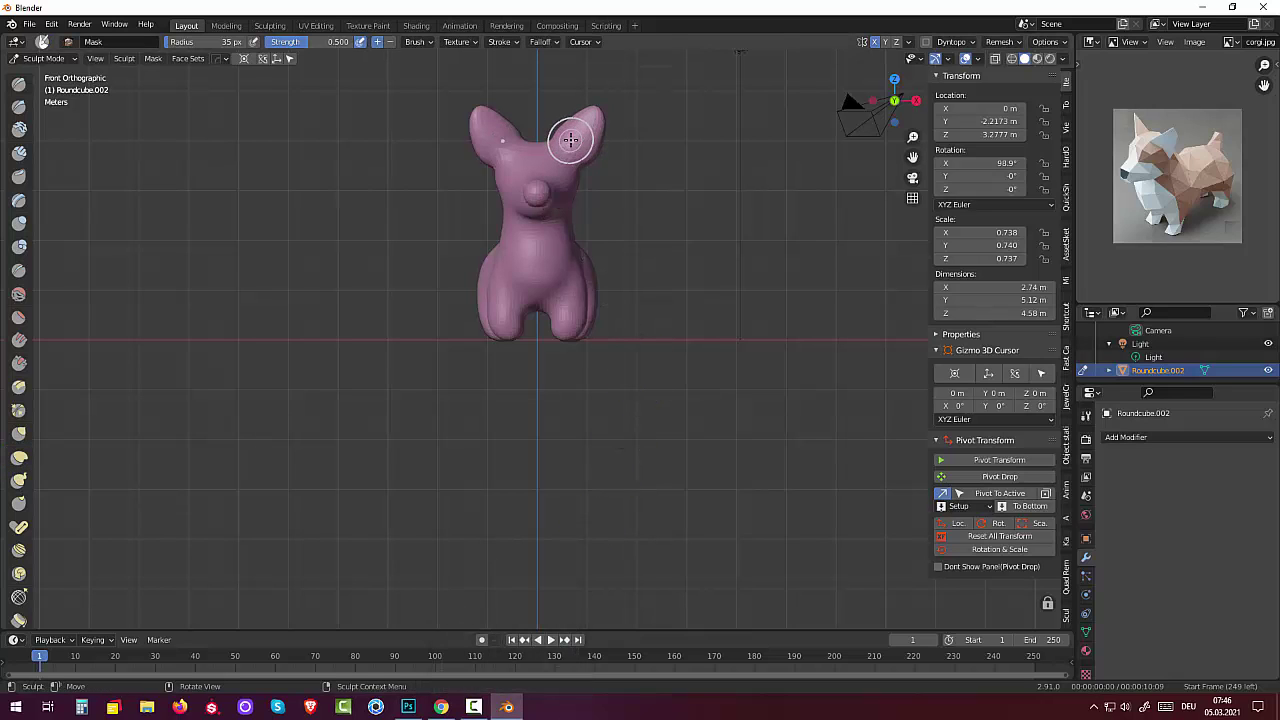
scroll(570, 140, up, 2)
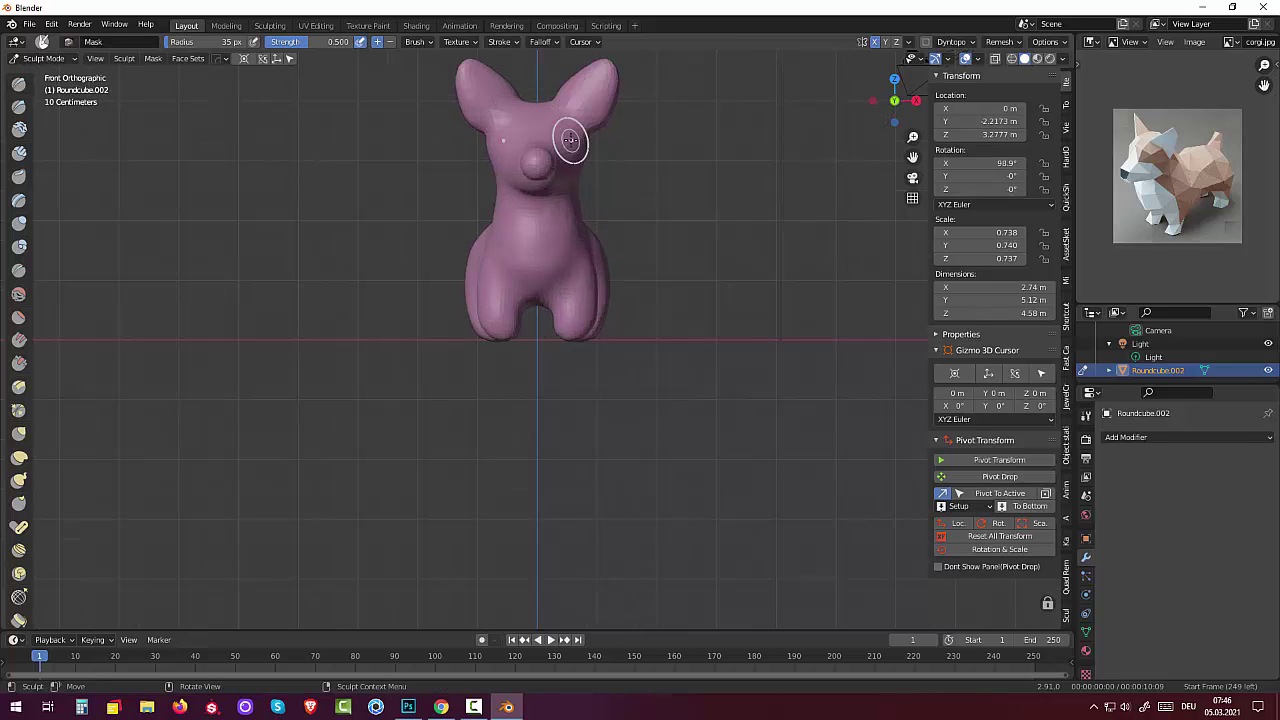
scroll(570, 140, up, 2)
scroll(570, 140, up, 1)
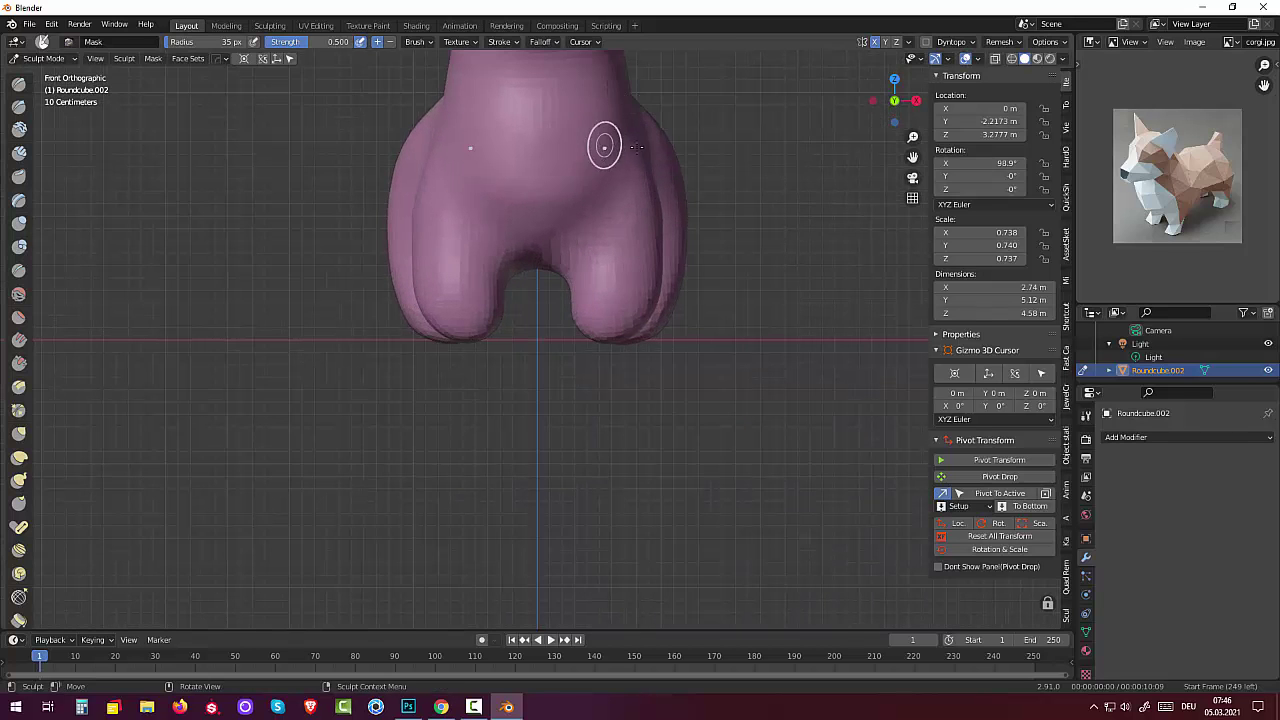
mouse_move(606, 143)
middle_down()
mouse_move(589, 258)
mouse_move(619, 211)
middle_up()
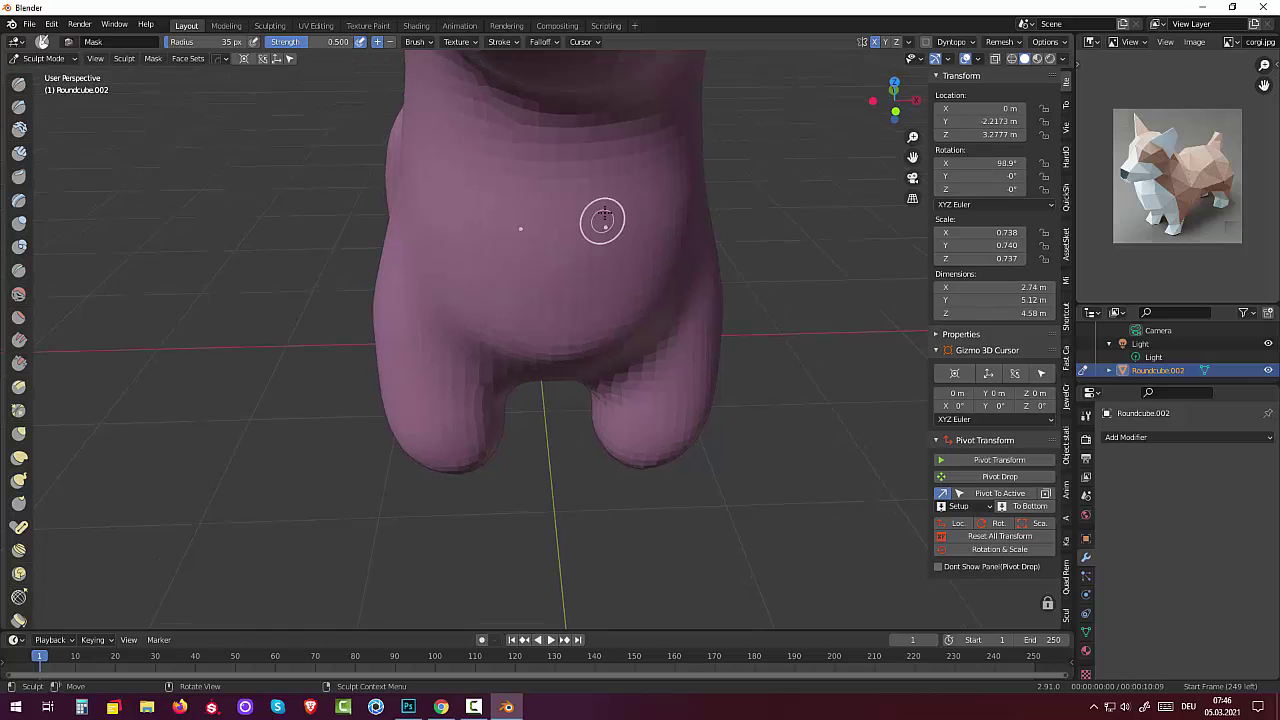
key(KP_1)
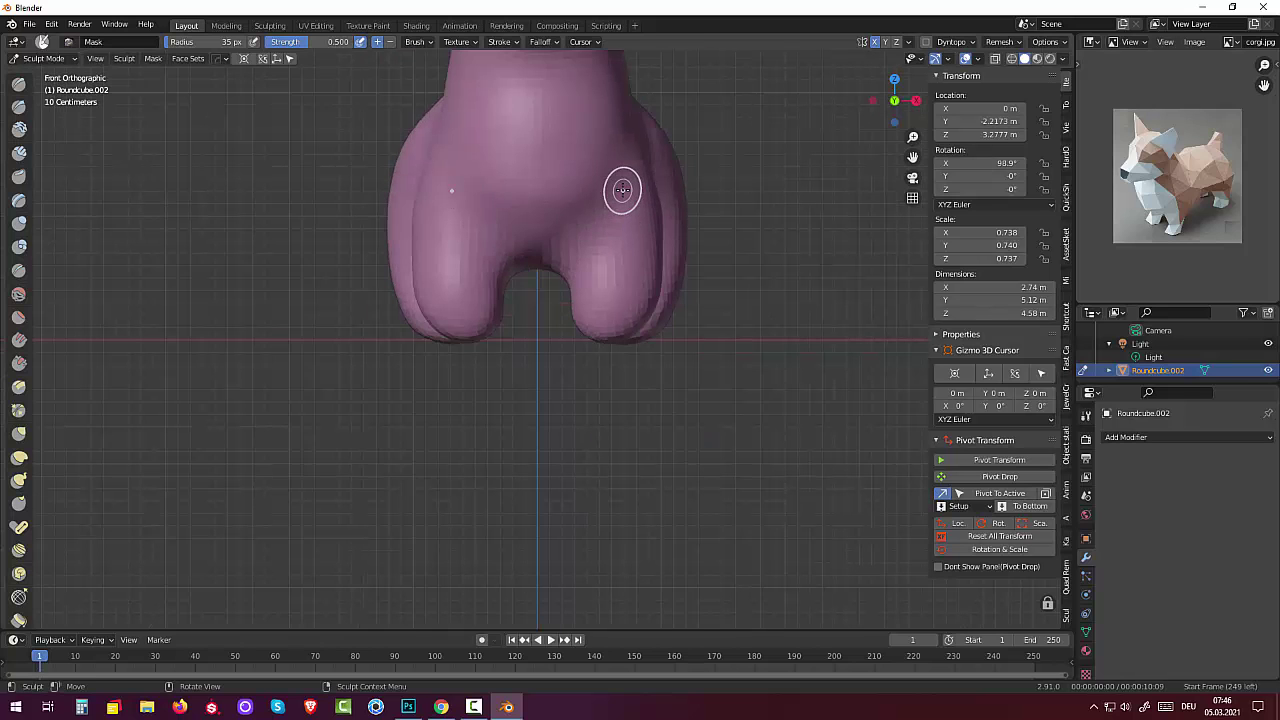
shift+middle_drag(624, 205, 626, 569)
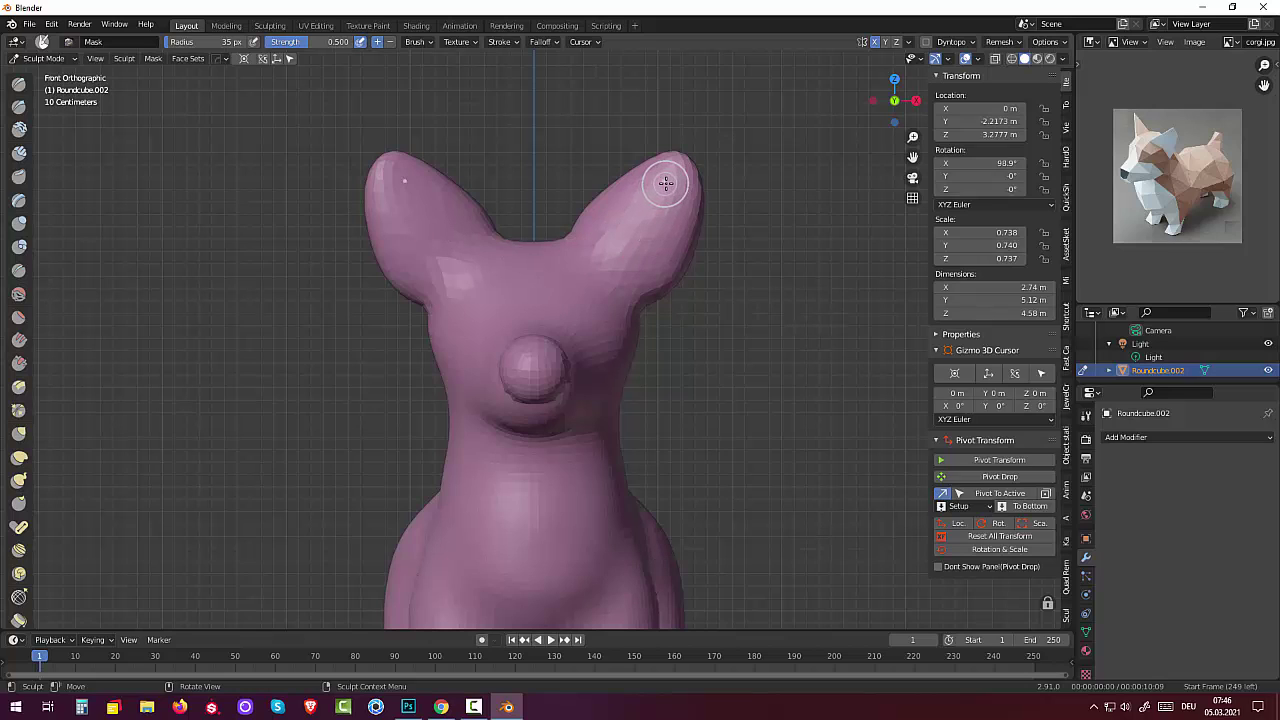
mouse_move(665, 181)
mouse_down()
mouse_move(612, 221)
mouse_move(608, 268)
mouse_move(651, 206)
mouse_up()
- Set the Mask brush strength to full 1.000
drag(335, 41, 290, 41)
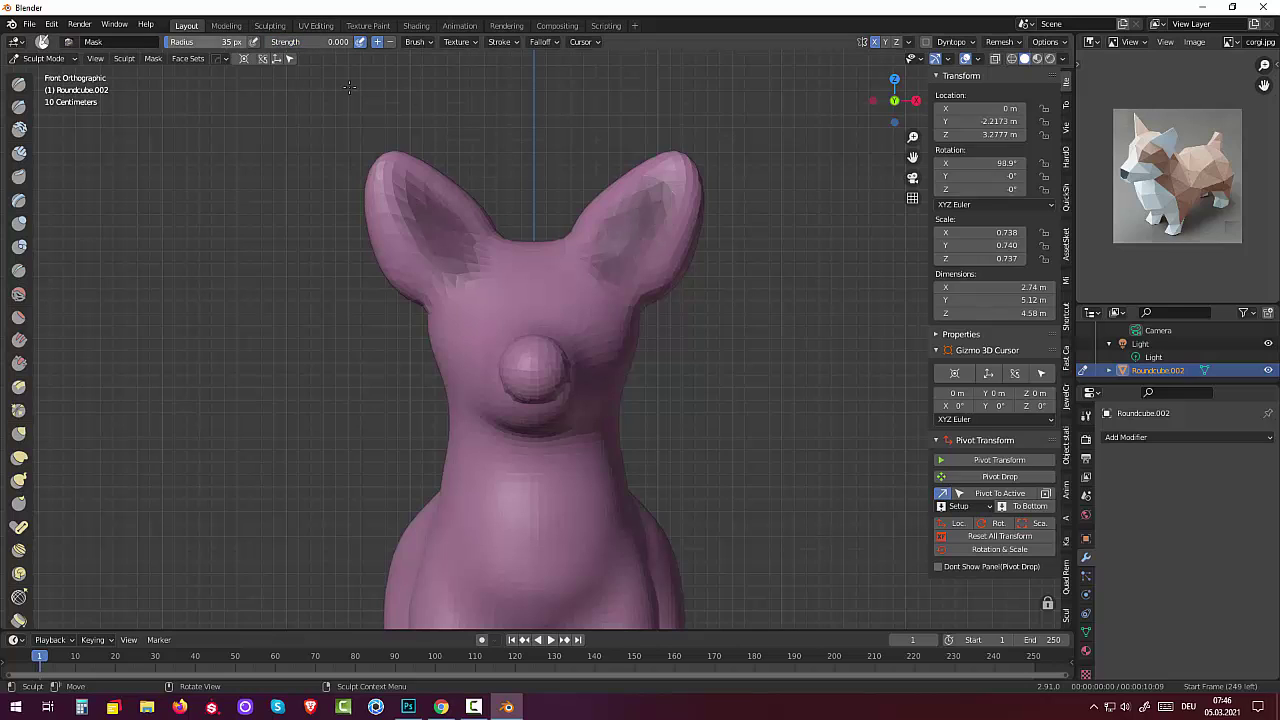
mouse_move(652, 214)
mouse_down()
mouse_move(591, 206)
mouse_move(633, 200)
mouse_up()
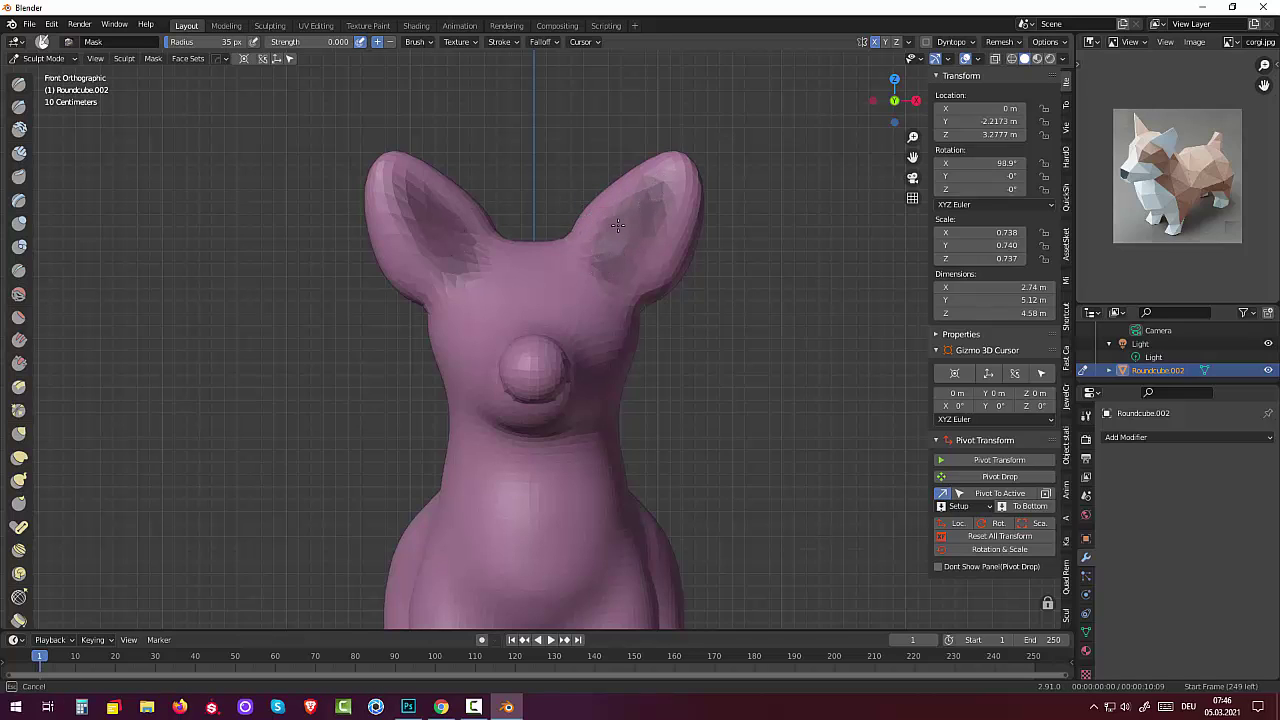
drag(618, 265, 611, 257)
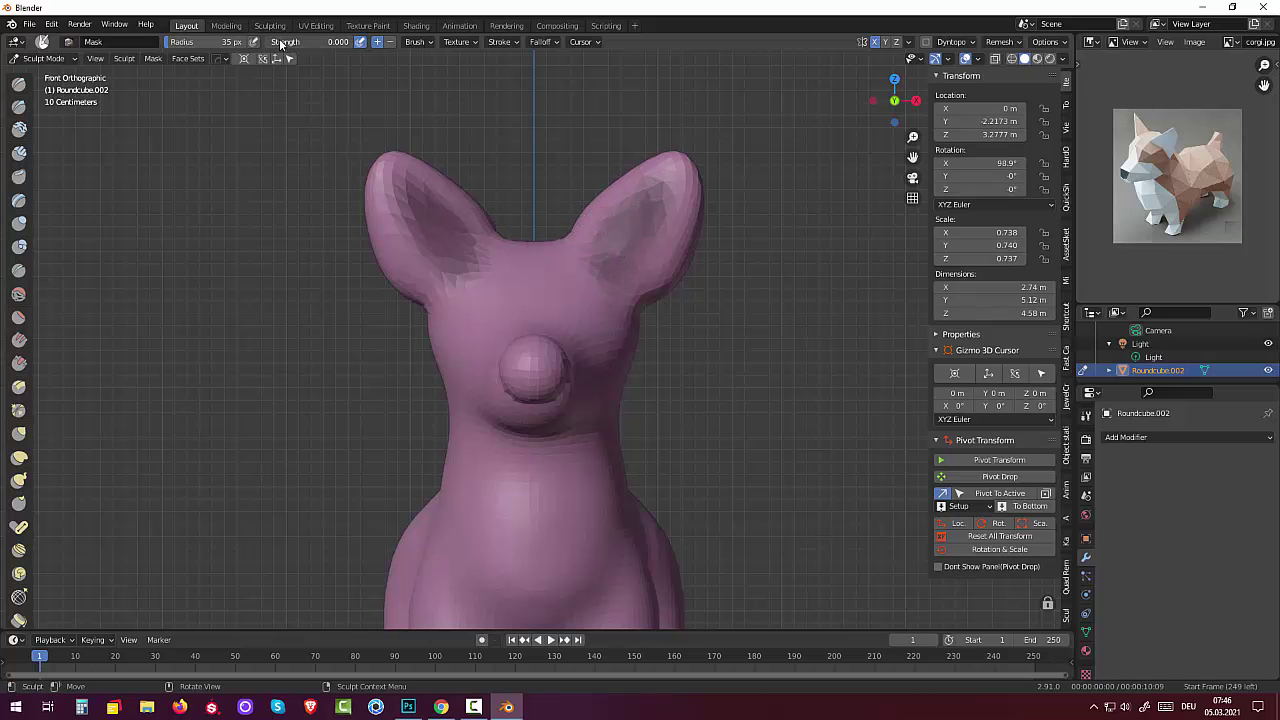
click(310, 41)
text(0.1)
key(Return)
drag(346, 46, 356, 46)
- Mask the right ear's tip, base and edge, then invert the mask with Ctrl+I
mouse_move(634, 222)
mouse_down()
mouse_move(645, 212)
mouse_move(607, 261)
mouse_move(650, 245)
mouse_up()
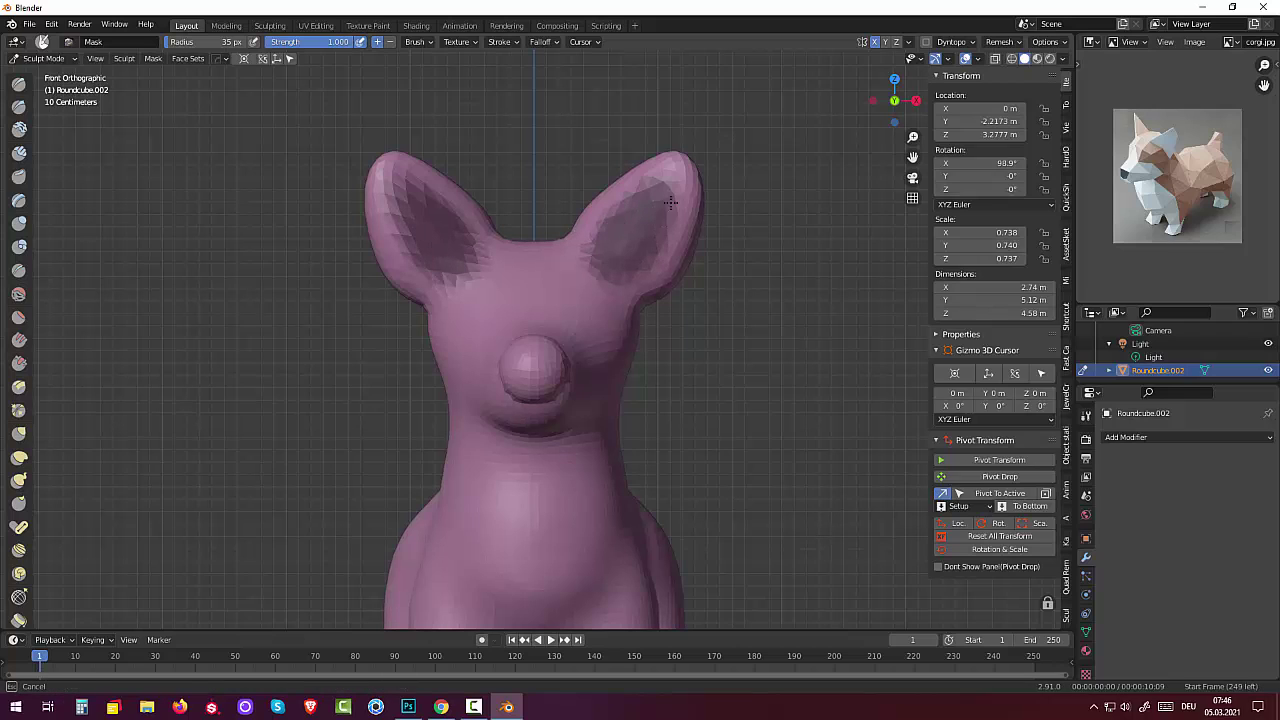
drag(670, 203, 669, 191)
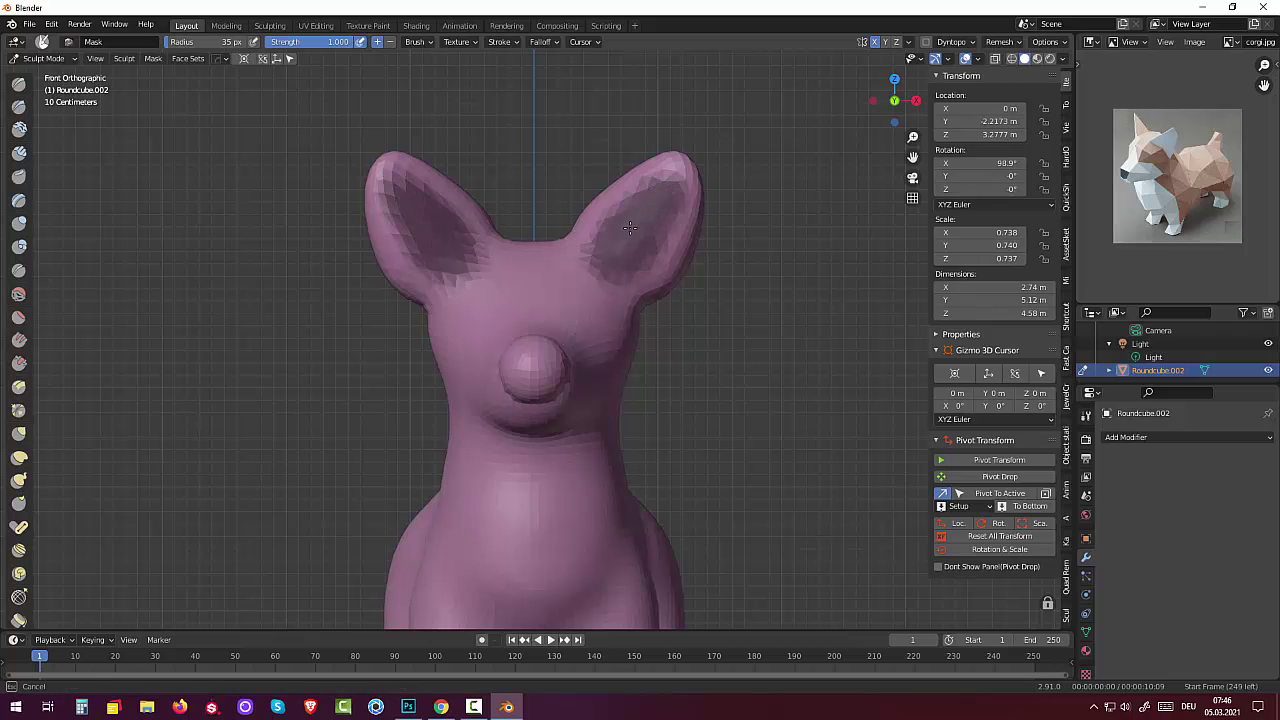
drag(610, 258, 618, 270)
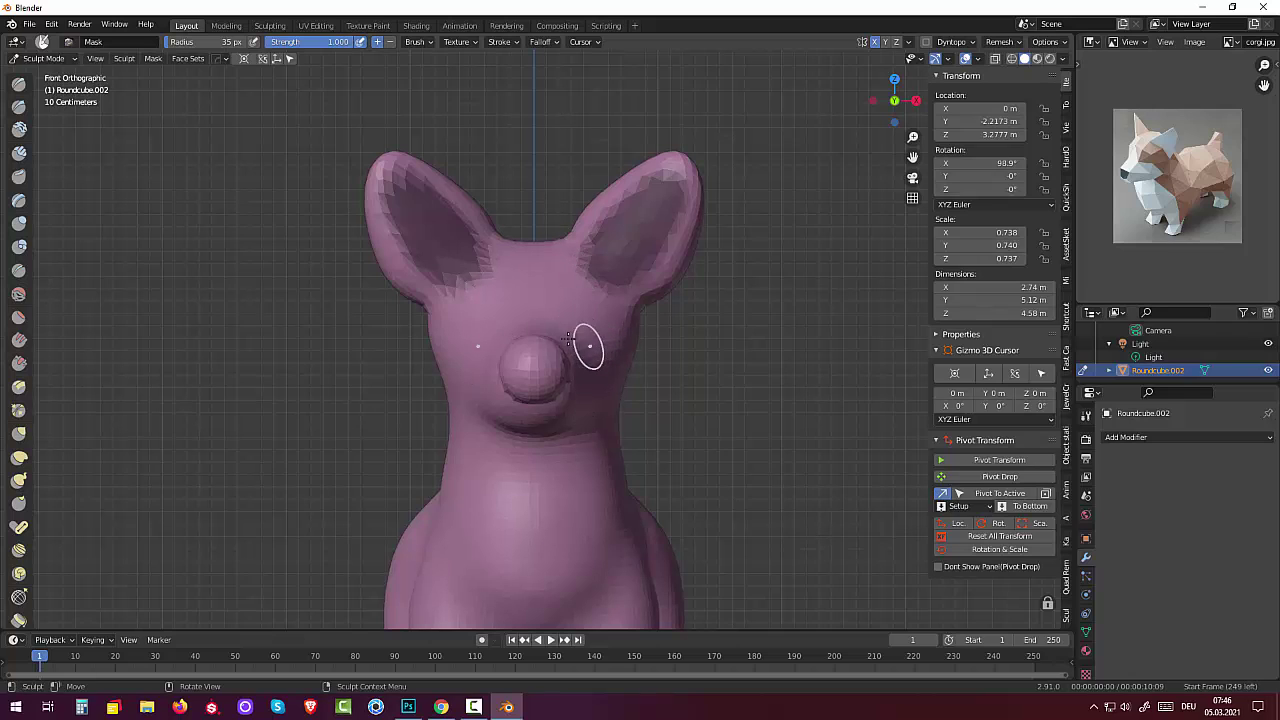
drag(586, 300, 584, 278)
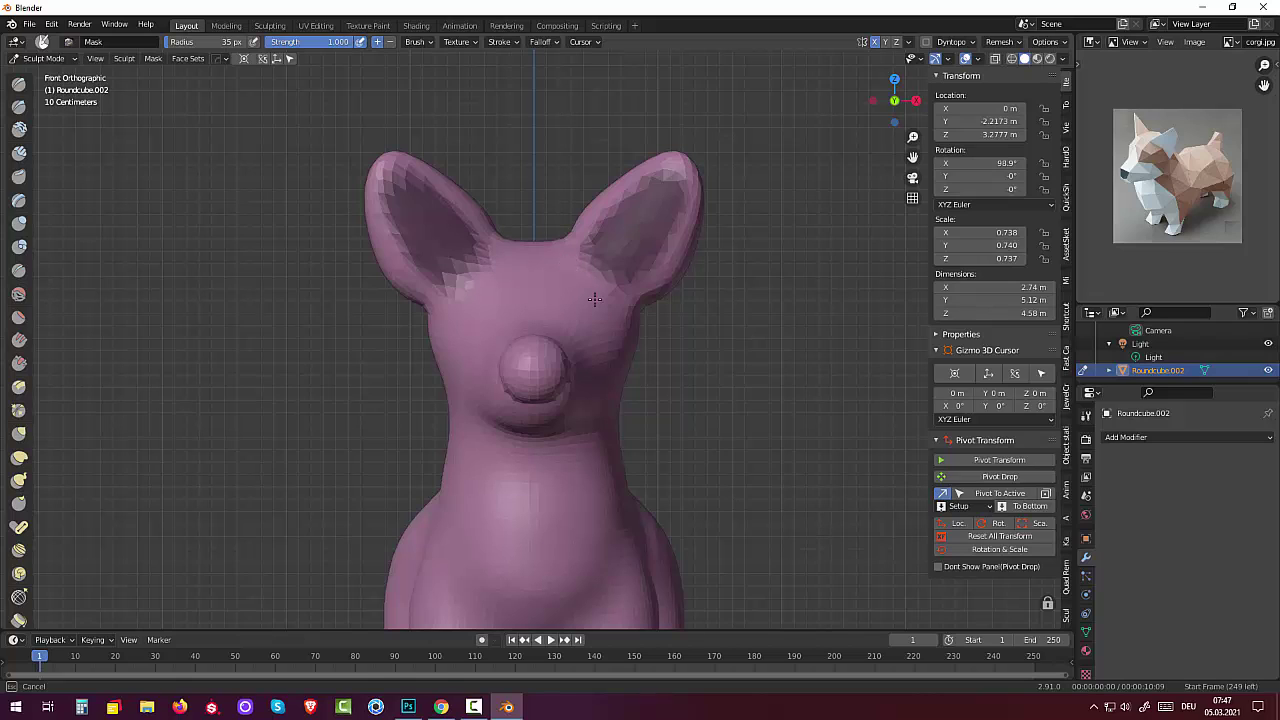
drag(594, 299, 598, 302)
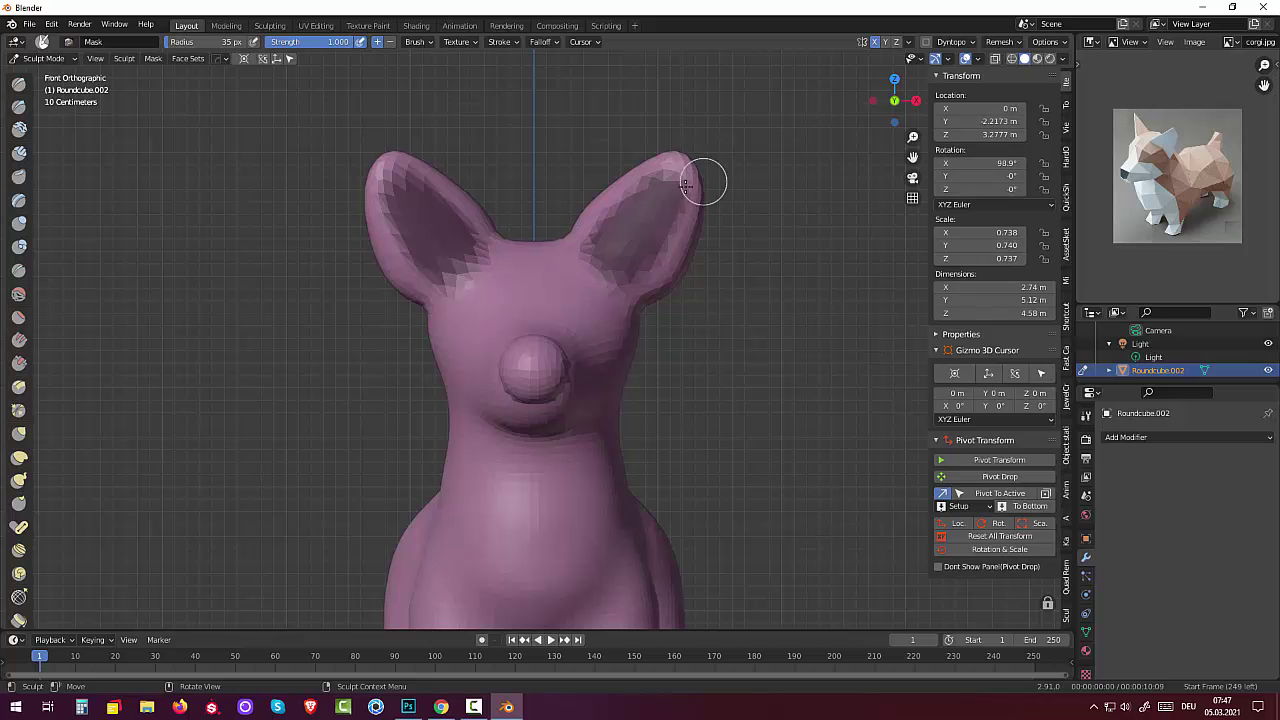
drag(700, 184, 663, 187)
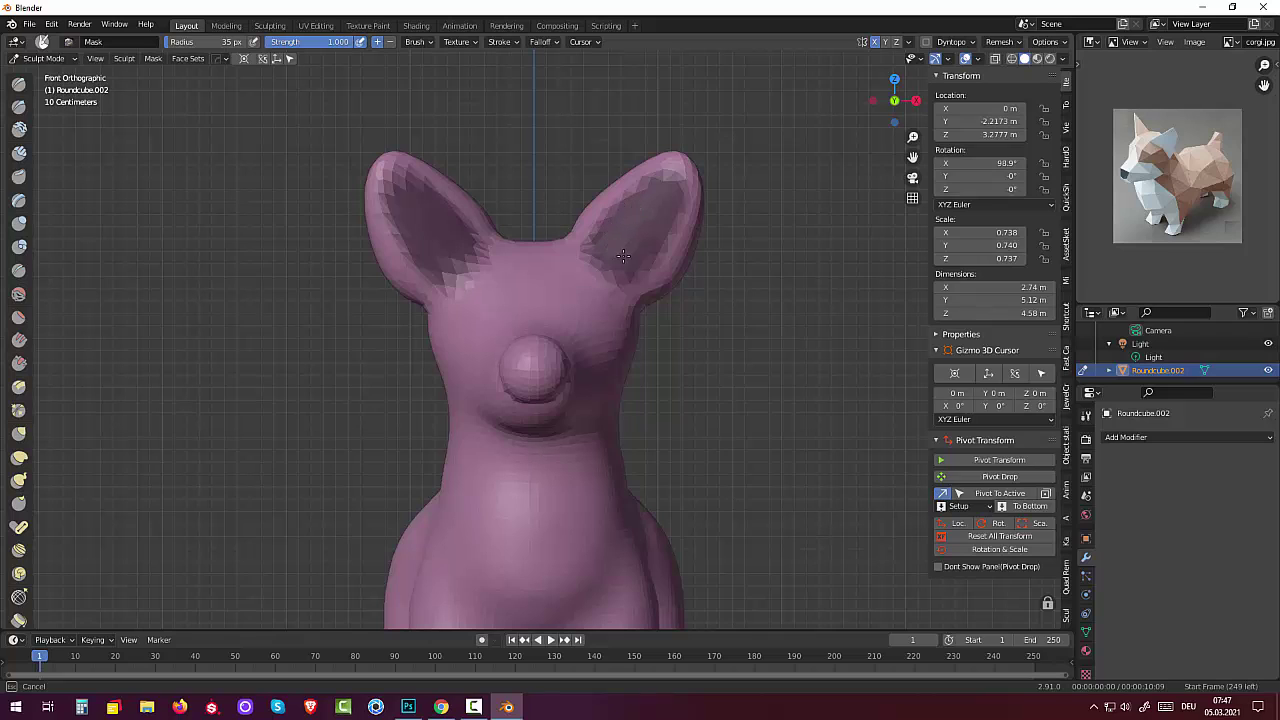
drag(621, 262, 685, 253)
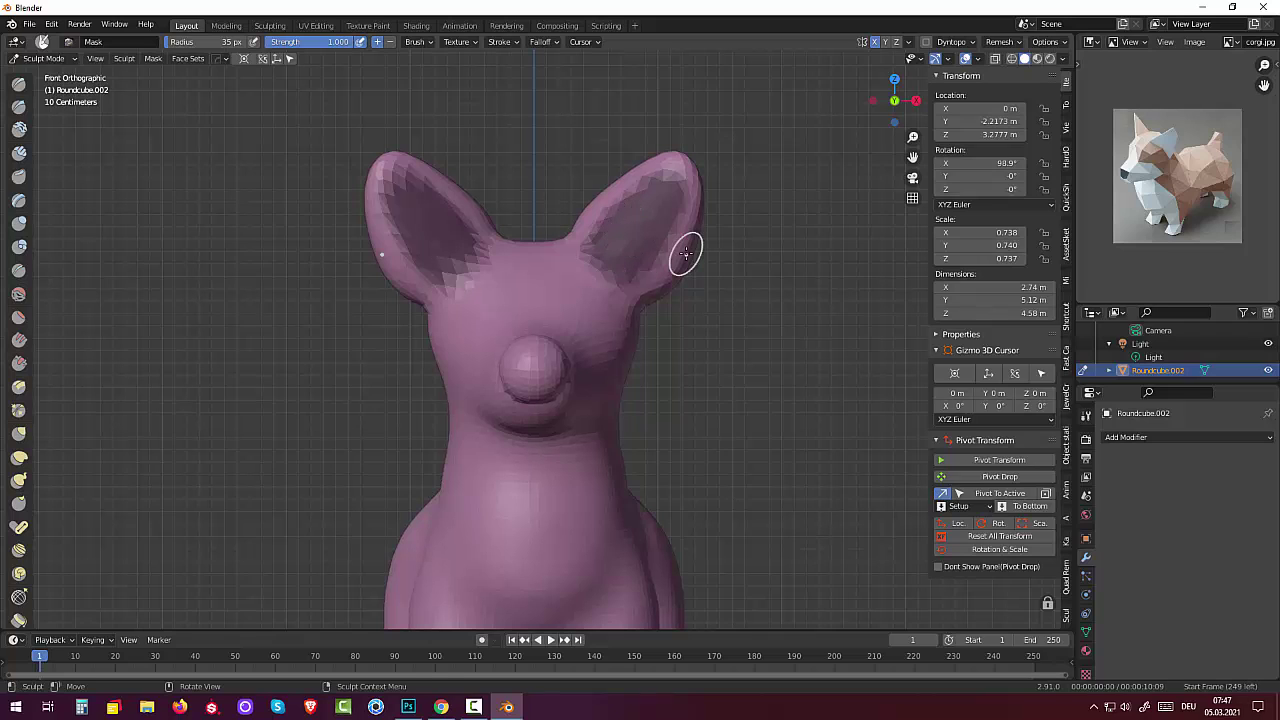
key(ctrl+i)
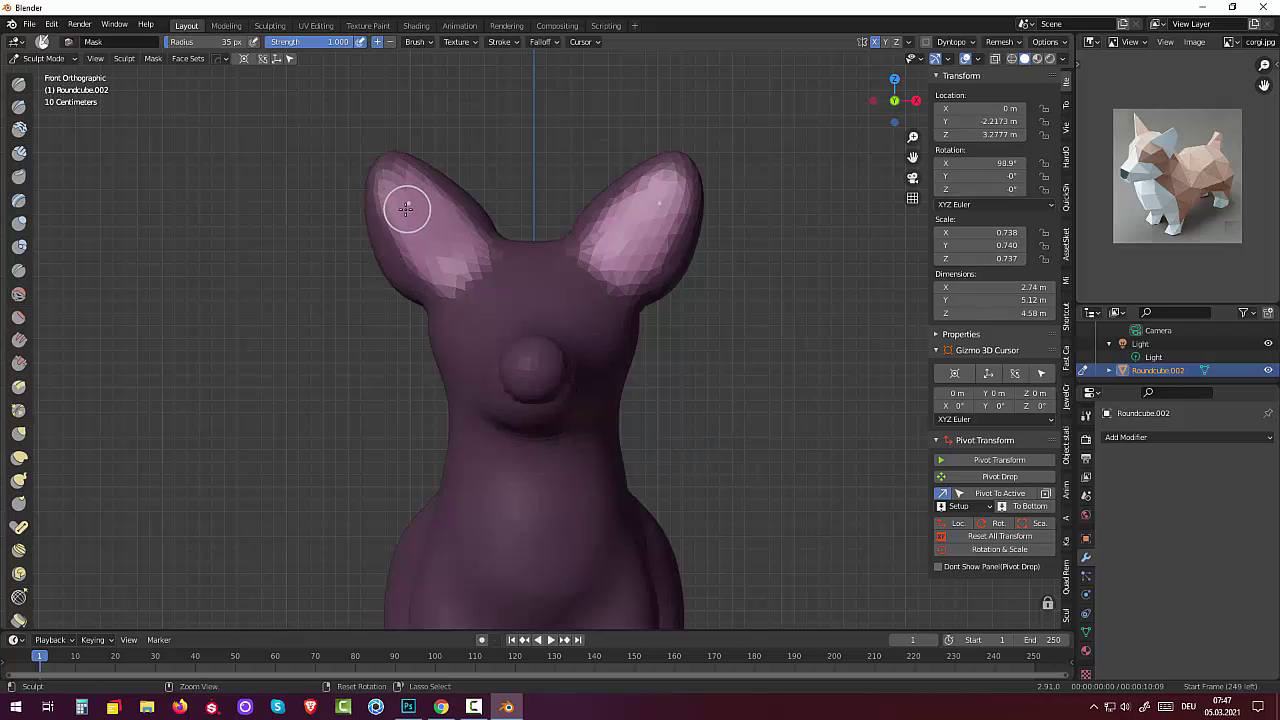
- Remove the mask from the ear tips and mask both ear bases instead
mouse_move(408, 207)
ctrl+mouse_down()
mouse_move(401, 238)
mouse_move(656, 198)
ctrl+mouse_up()
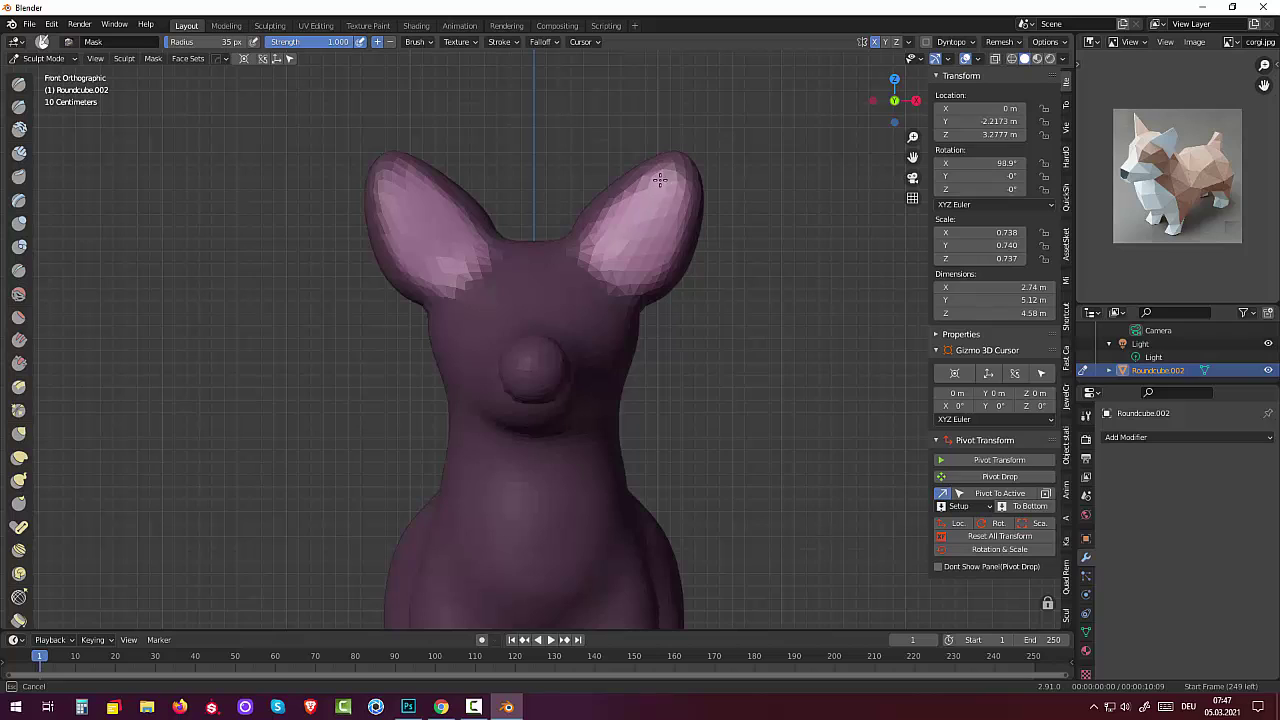
ctrl+drag(661, 245, 661, 245)
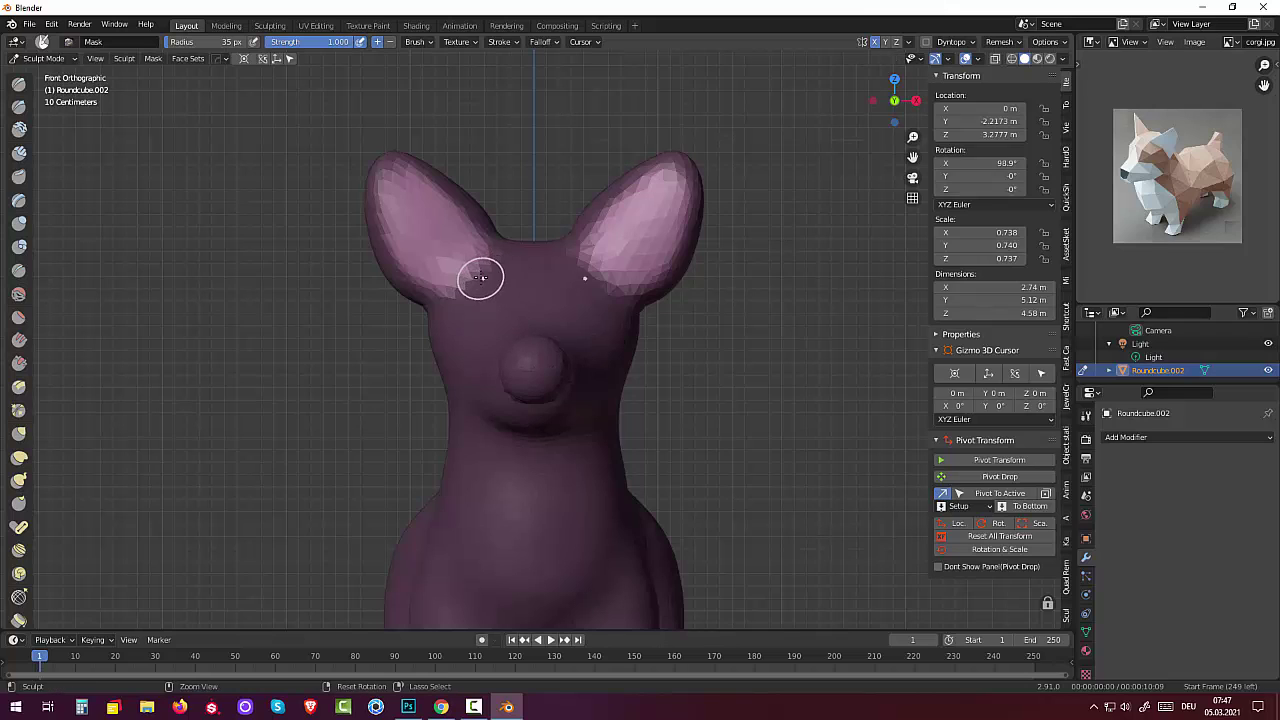
mouse_move(481, 274)
ctrl+mouse_down()
mouse_move(467, 290)
mouse_move(474, 282)
ctrl+mouse_up()
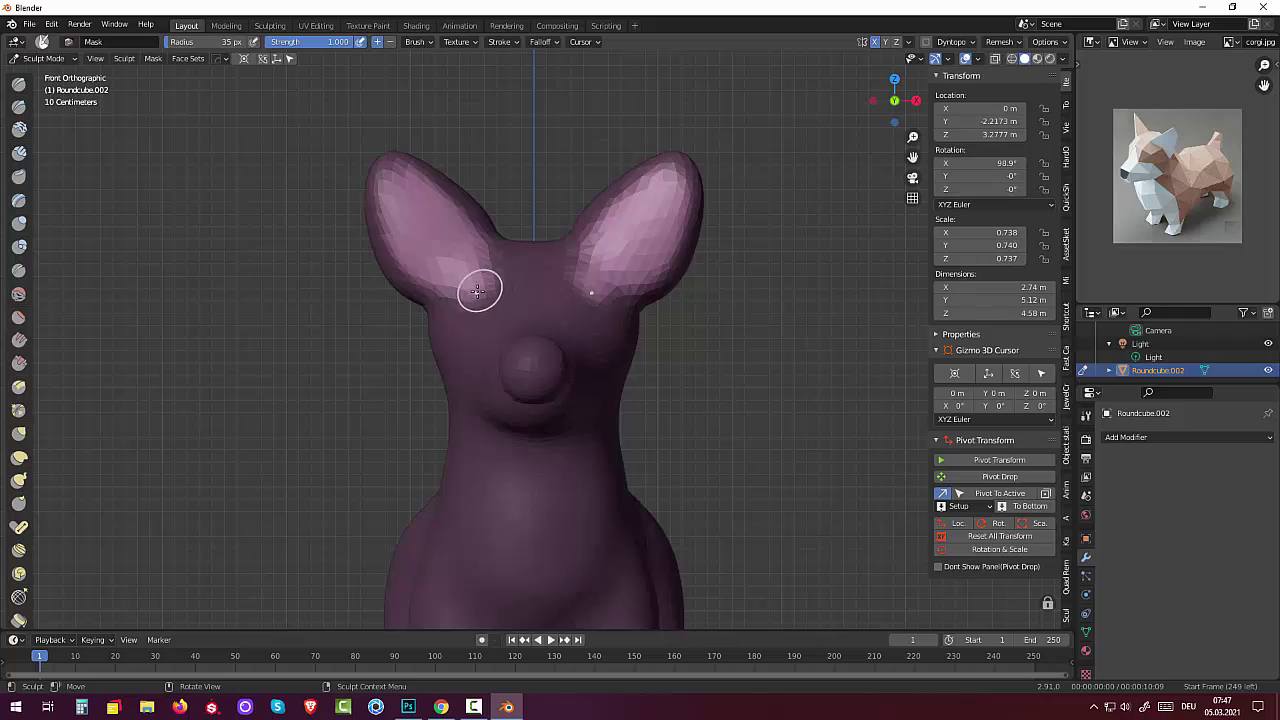
mouse_move(480, 287)
mouse_down()
mouse_move(464, 289)
mouse_move(495, 262)
mouse_up()
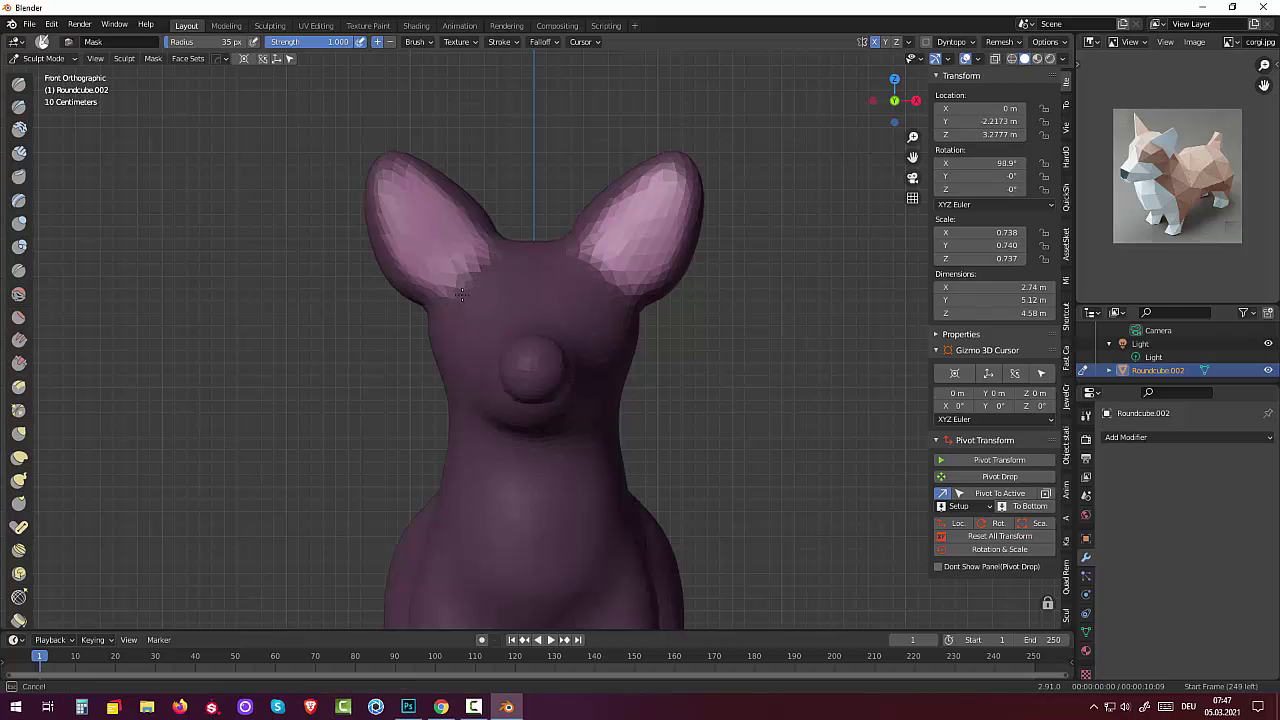
drag(479, 288, 490, 292)
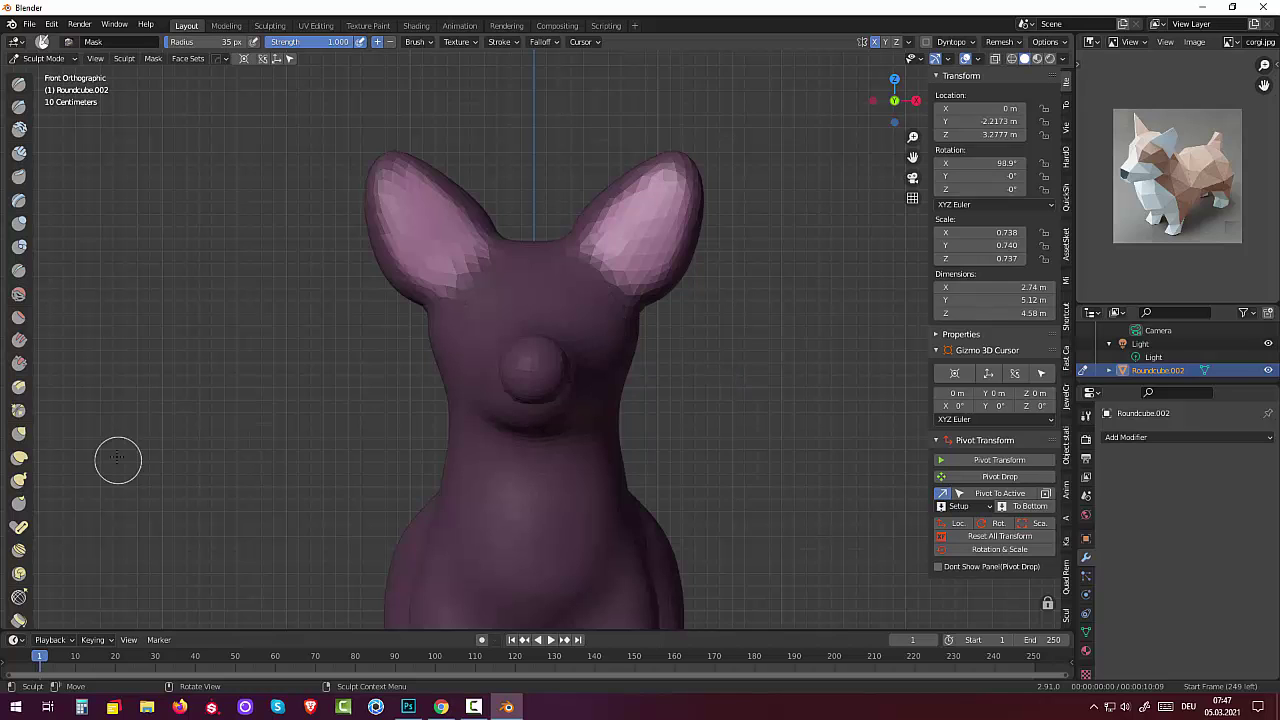
scroll(63, 443, down, 2)
scroll(49, 449, down, 2)
scroll(12, 470, down, 3)
- Choose the Inflate mesh filter, invert the mask, and inflate the ears' hollow insides
scroll(12, 470, down, 3)
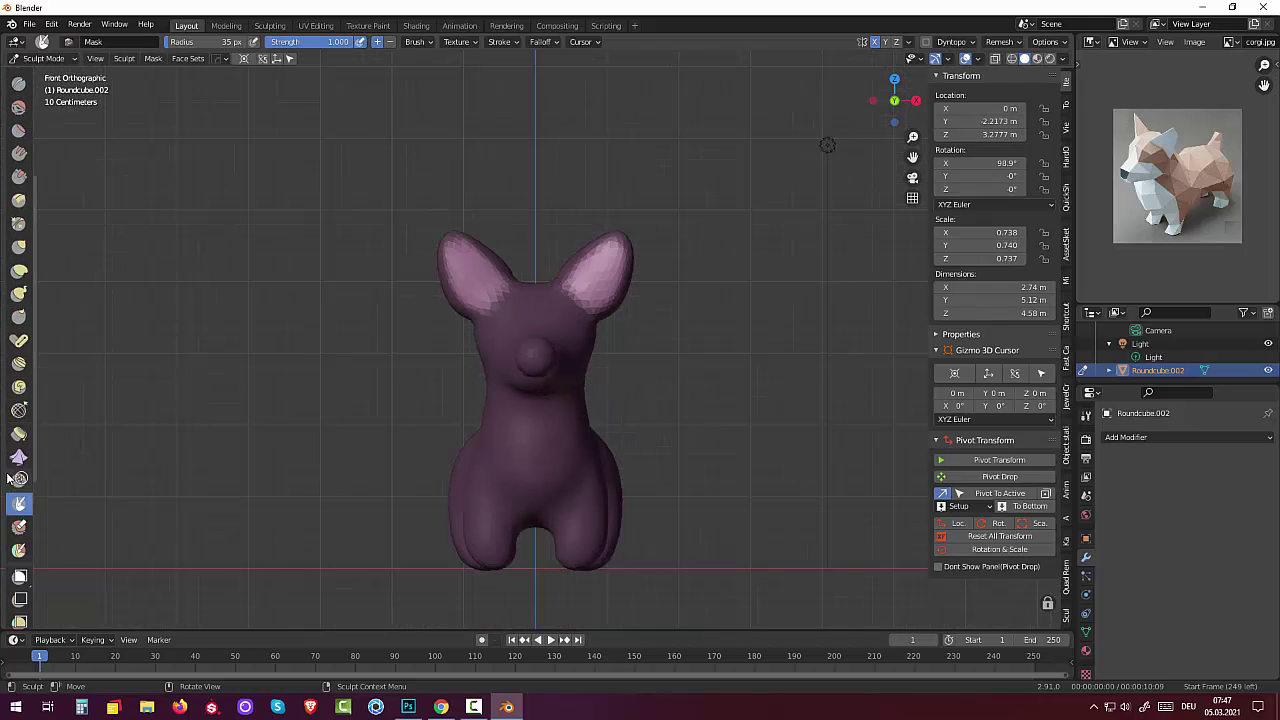
scroll(12, 470, down, 3)
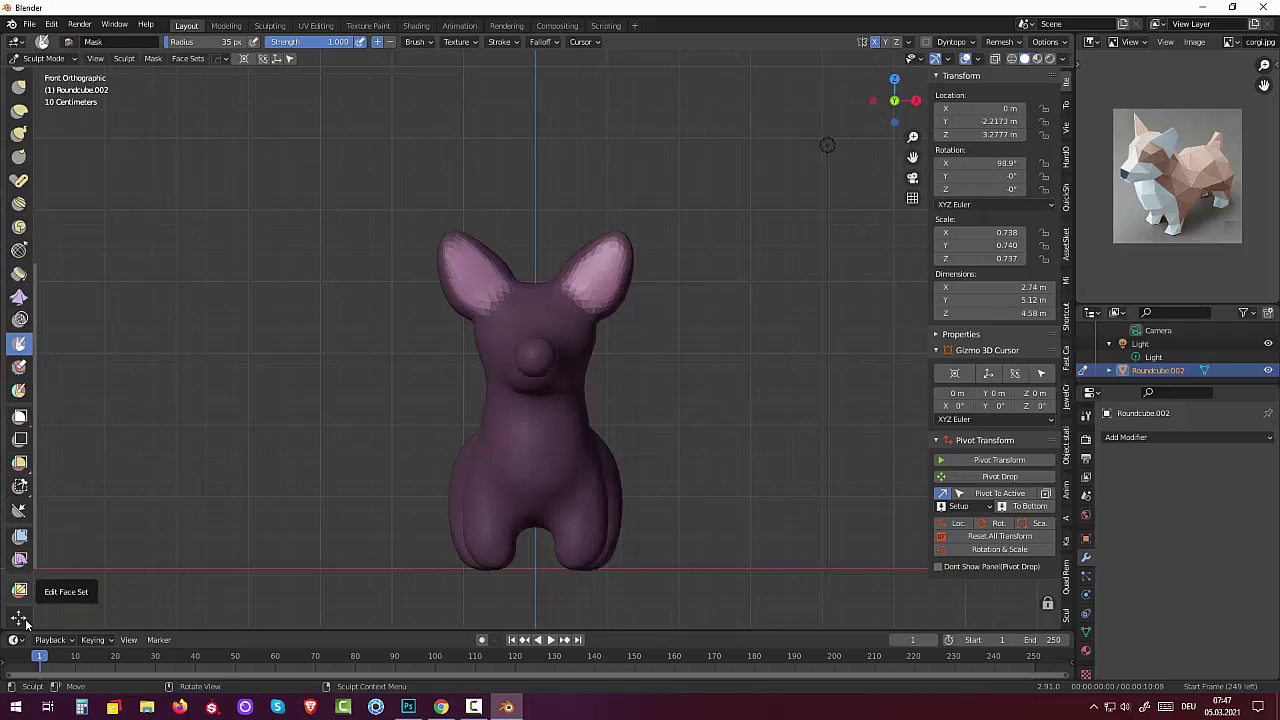
click(20, 548)
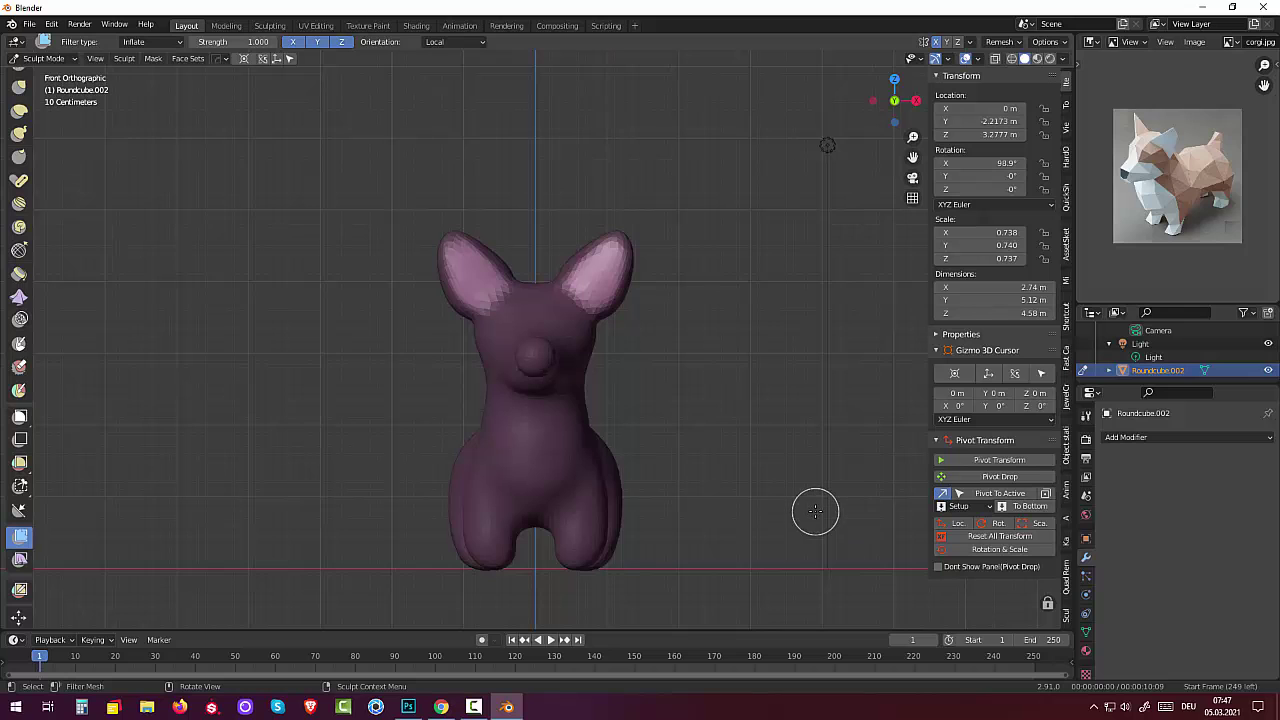
middle_drag(814, 512, 739, 534)
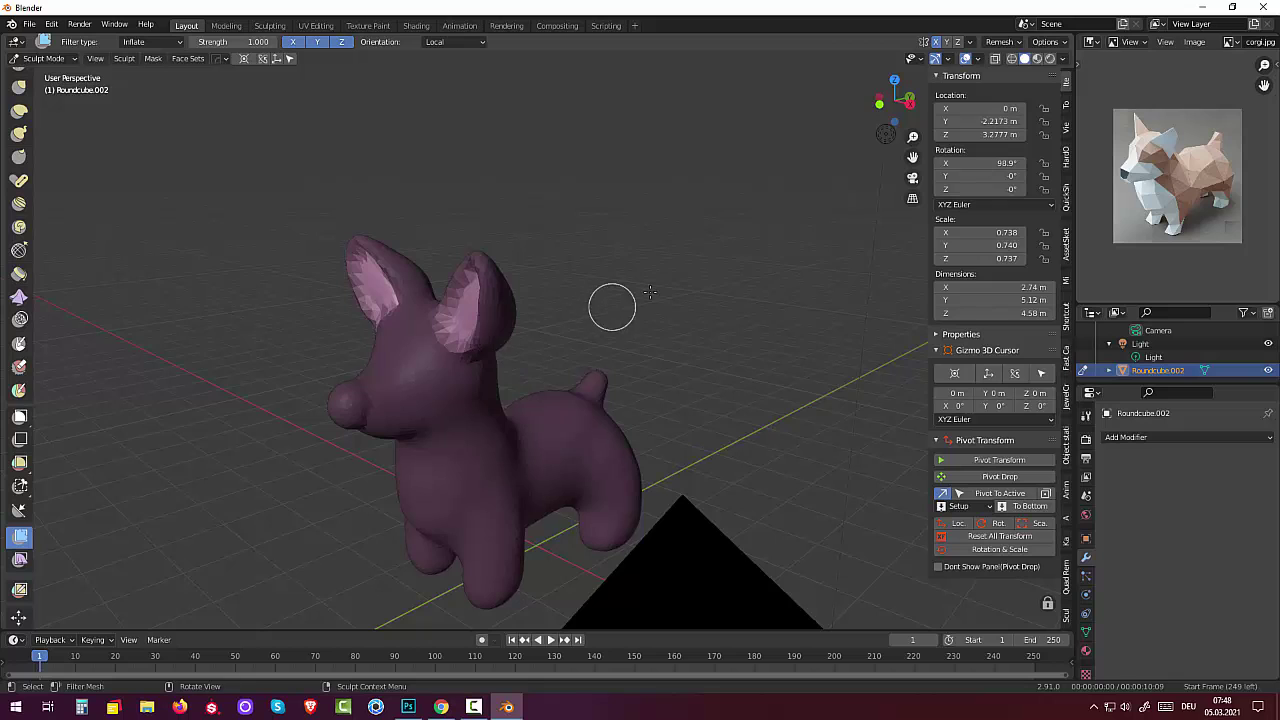
mouse_move(611, 306)
middle_down()
mouse_move(698, 275)
mouse_move(614, 300)
middle_up()
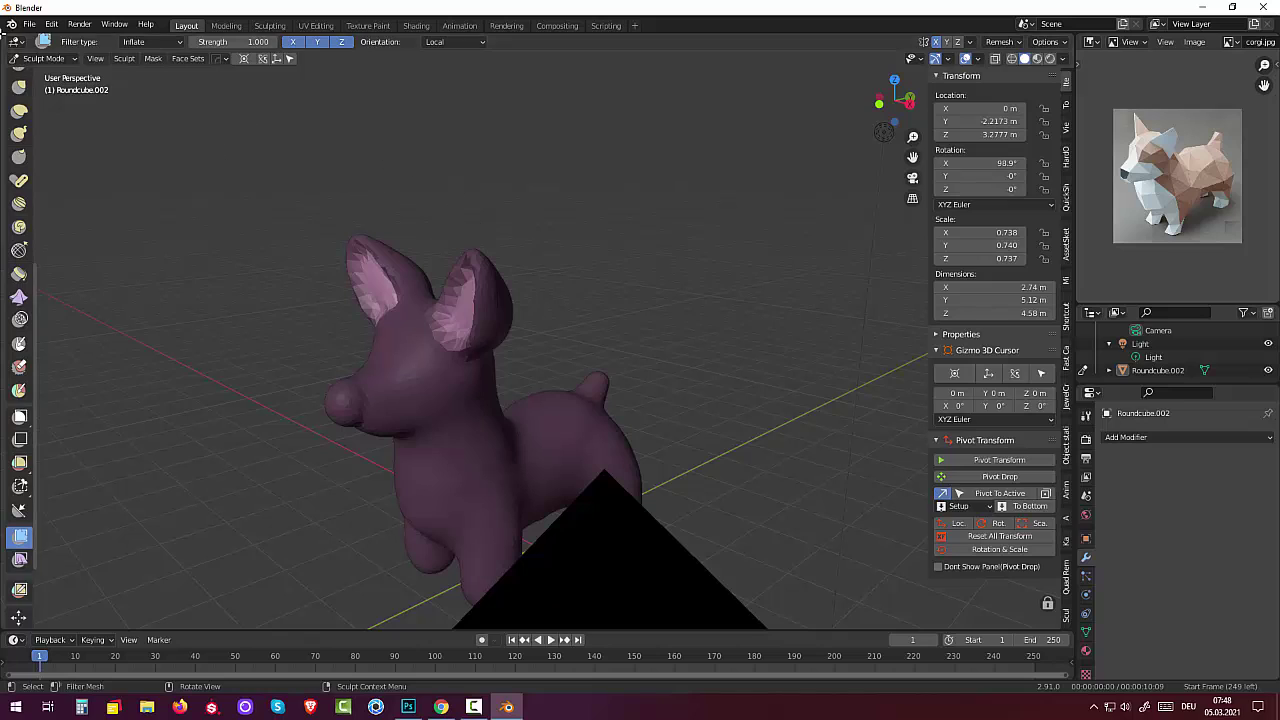
key(ctrl+i)
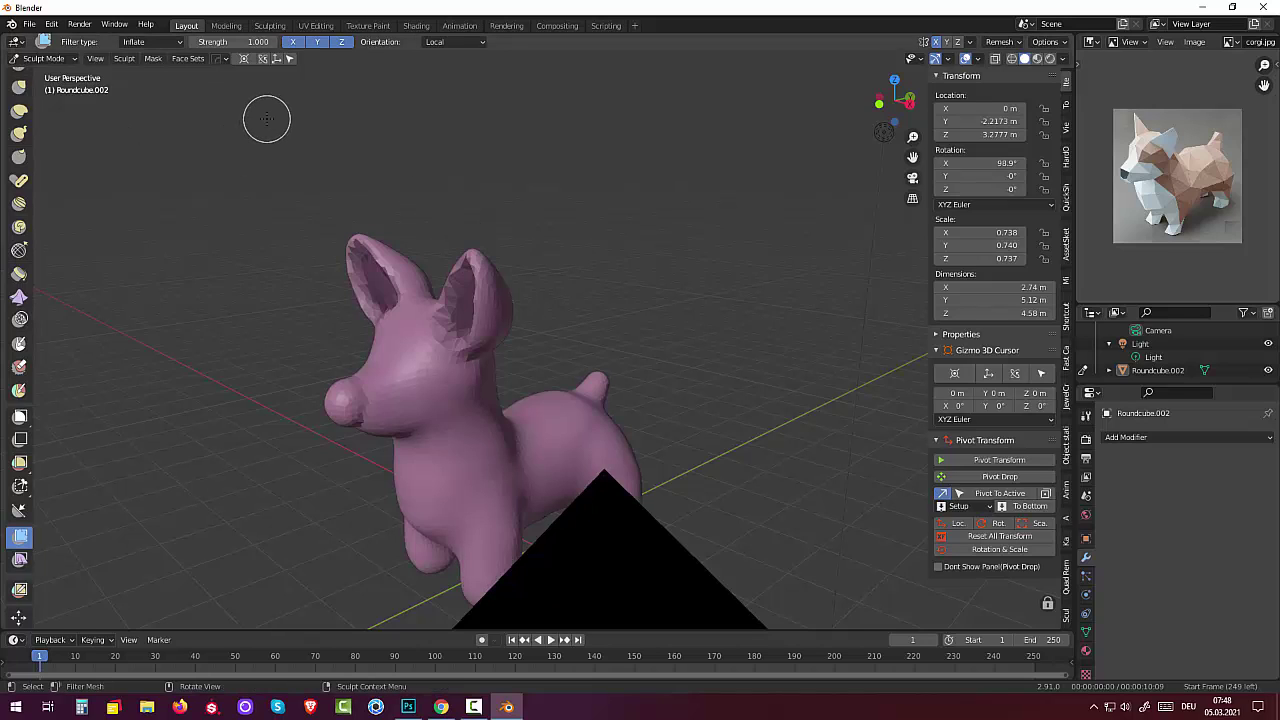
key(ctrl+shift+z)
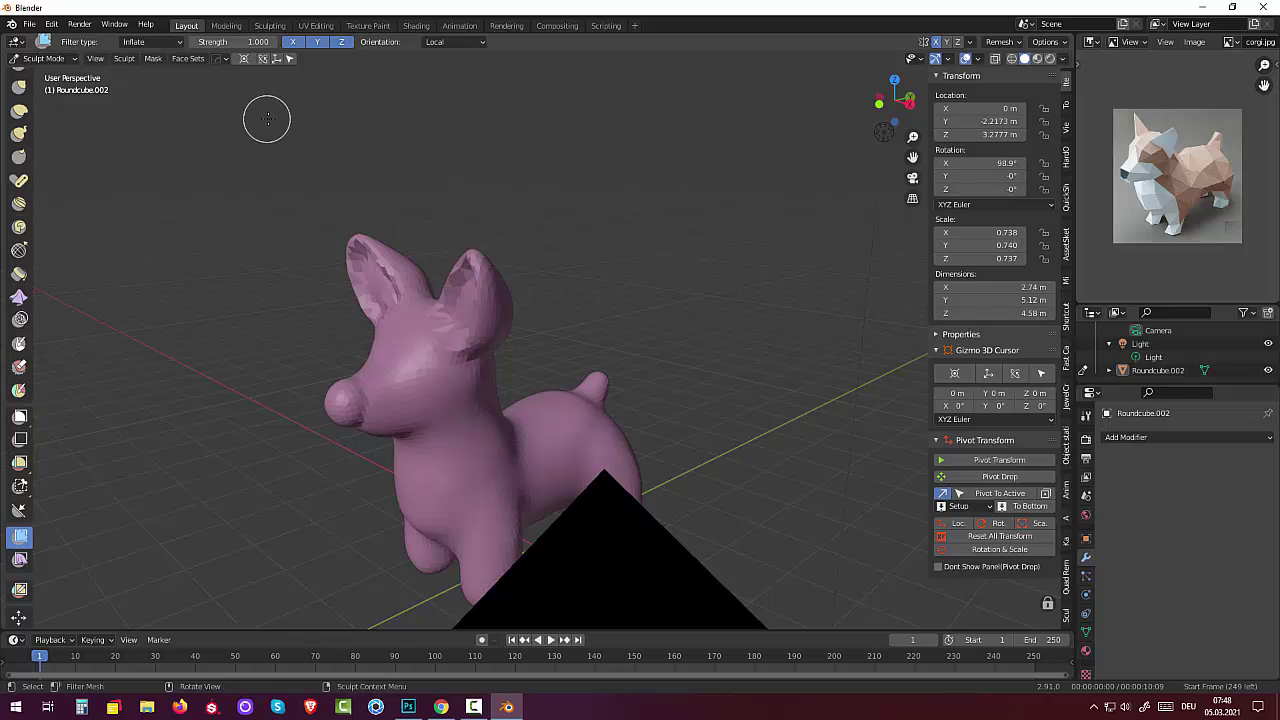
middle_drag(546, 492, 622, 480)
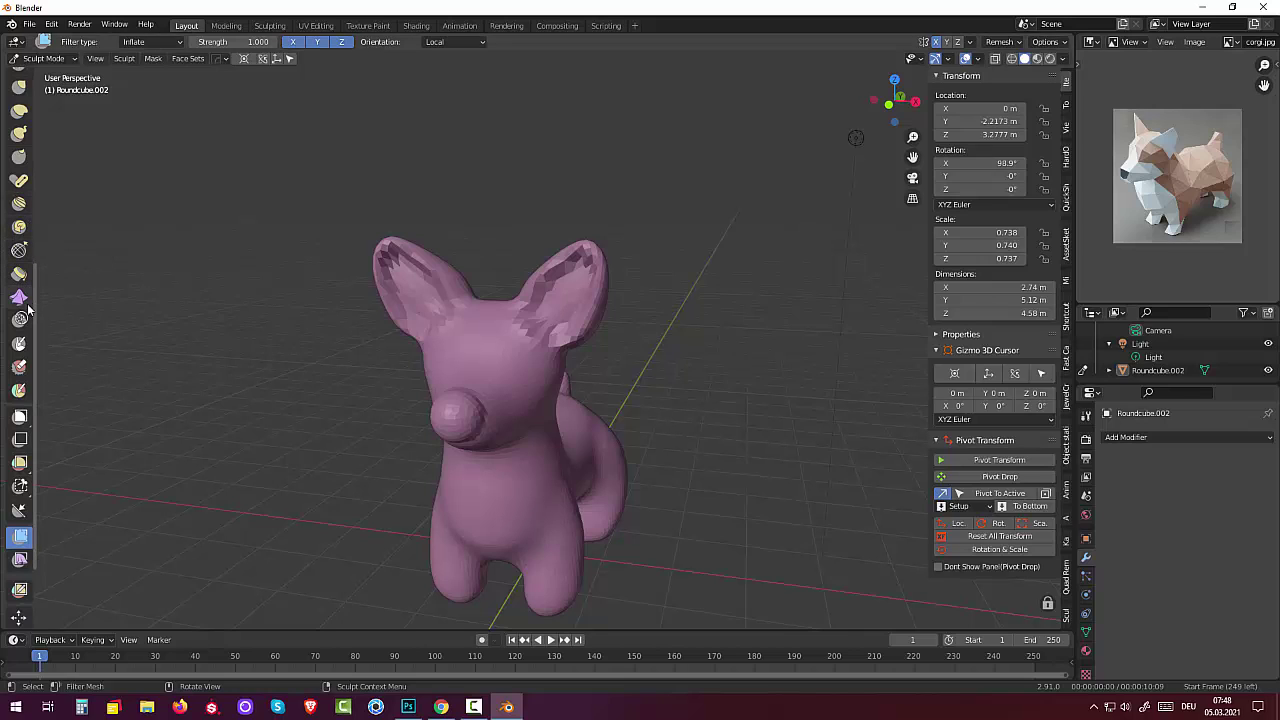
- Smooth the left ear's inner surface with the Smooth brush, undoing and redoing strokes
scroll(30, 300, up, 3)
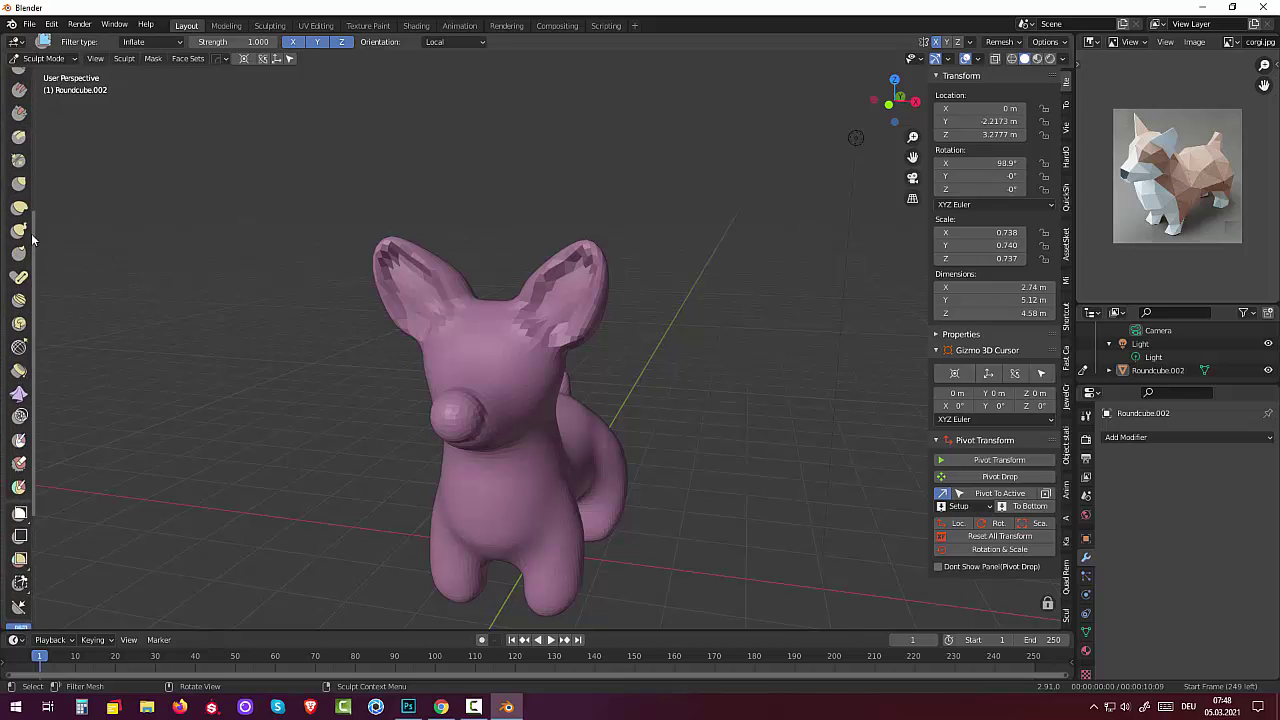
scroll(25, 280, up, 3)
scroll(20, 260, up, 3)
scroll(15, 240, up, 2)
click(16, 230)
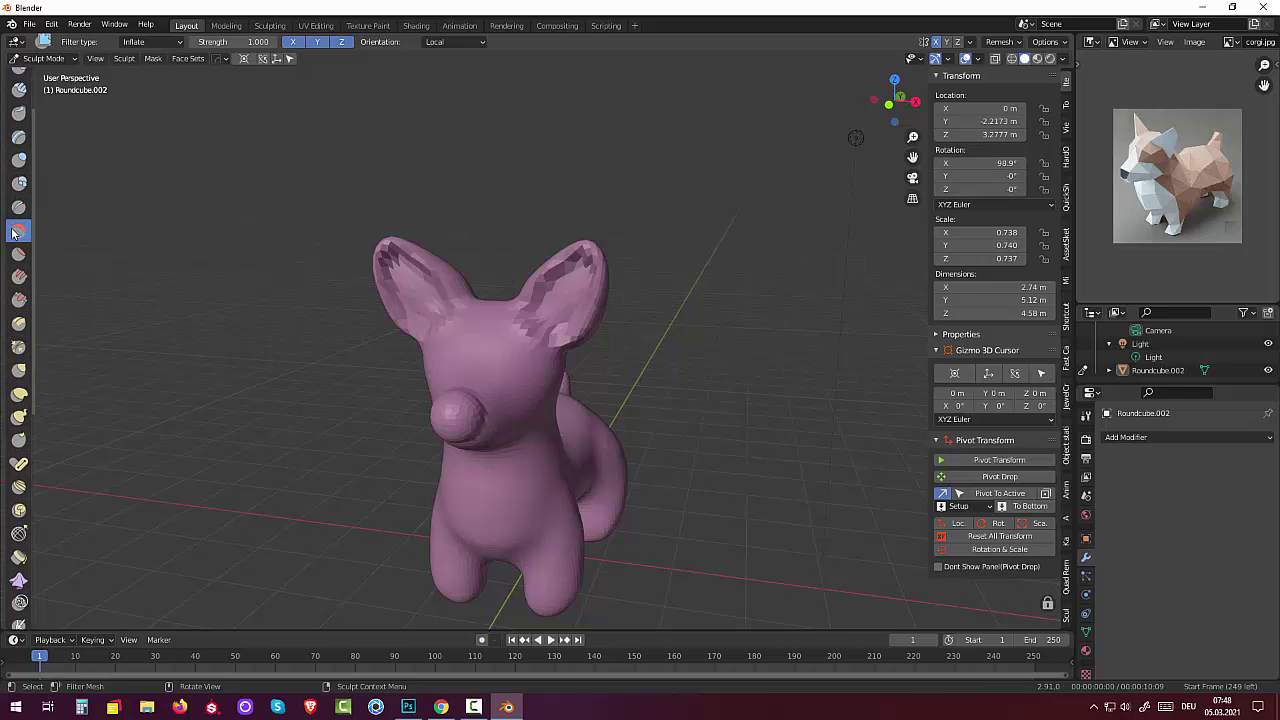
mouse_move(377, 274)
mouse_down()
mouse_move(425, 300)
mouse_move(405, 293)
mouse_move(405, 262)
mouse_move(440, 300)
mouse_move(426, 308)
mouse_move(516, 277)
mouse_up()
key(ctrl+z)
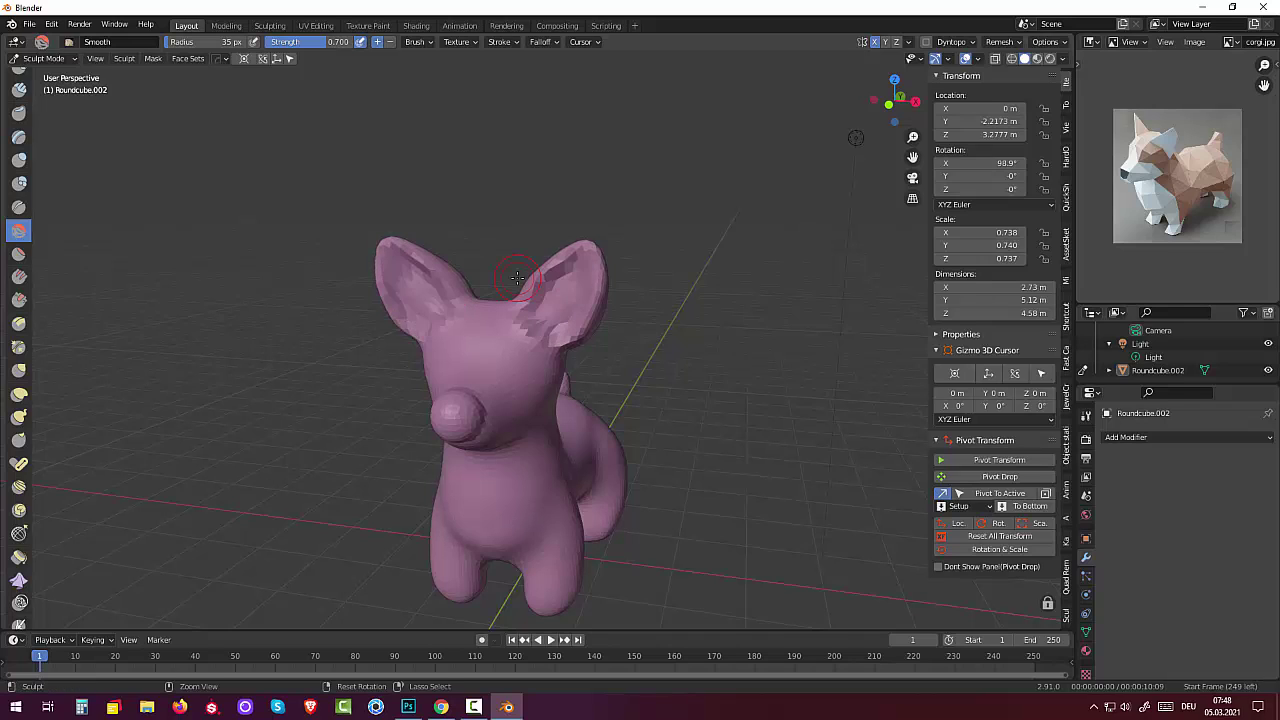
key(ctrl+z)
key(ctrl+z)
key(ctrl+z)
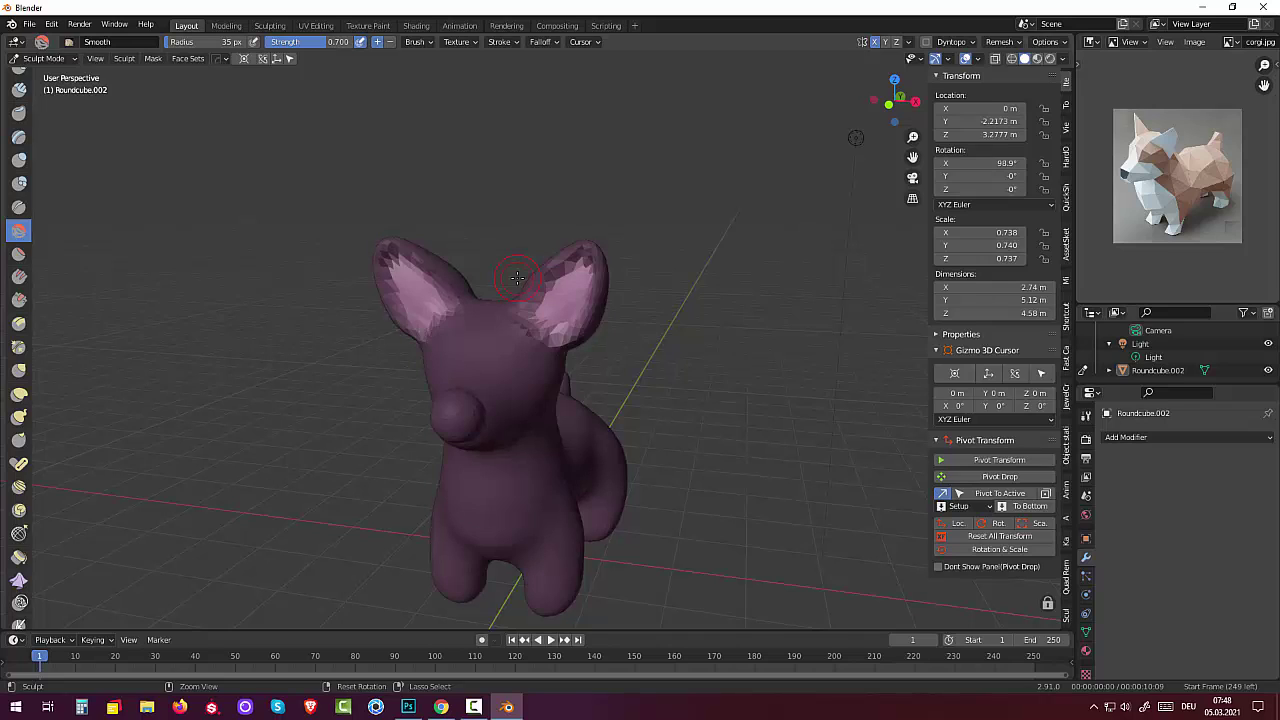
key(ctrl+shift+z)
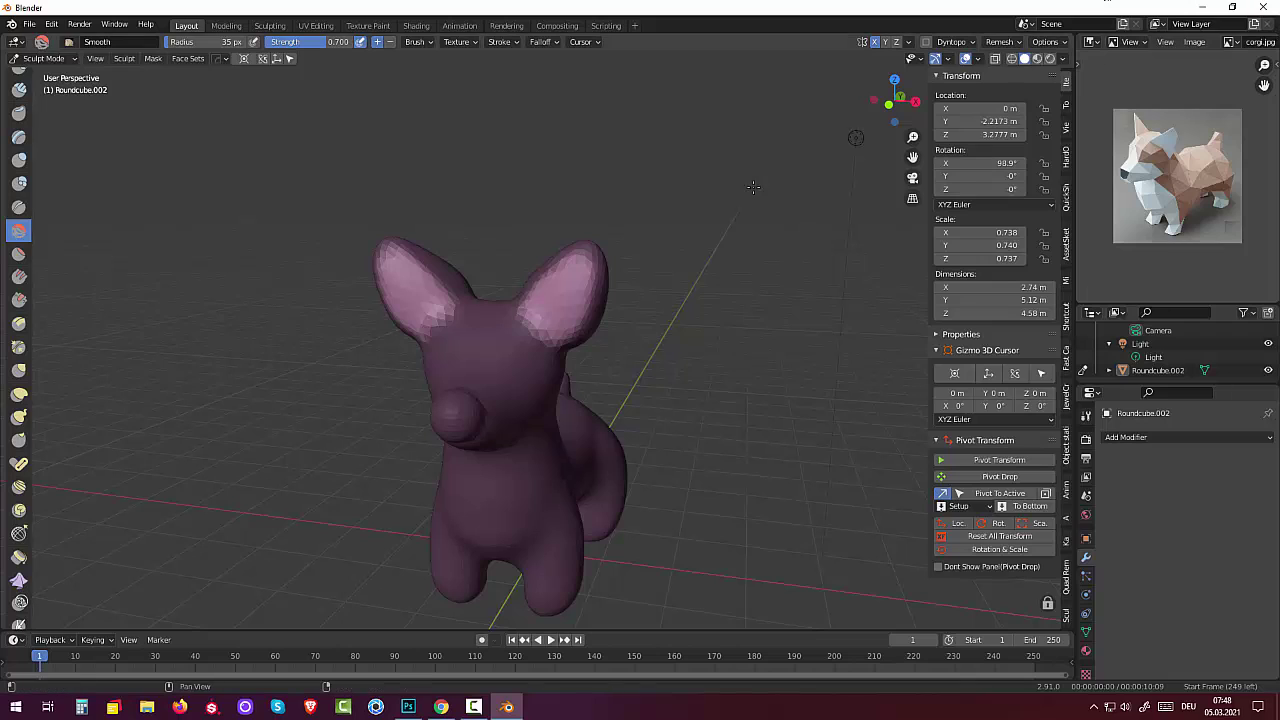
- Start and cancel a mask expand from the snout, then begin adjusting remesh voxel size
key(shift+a)
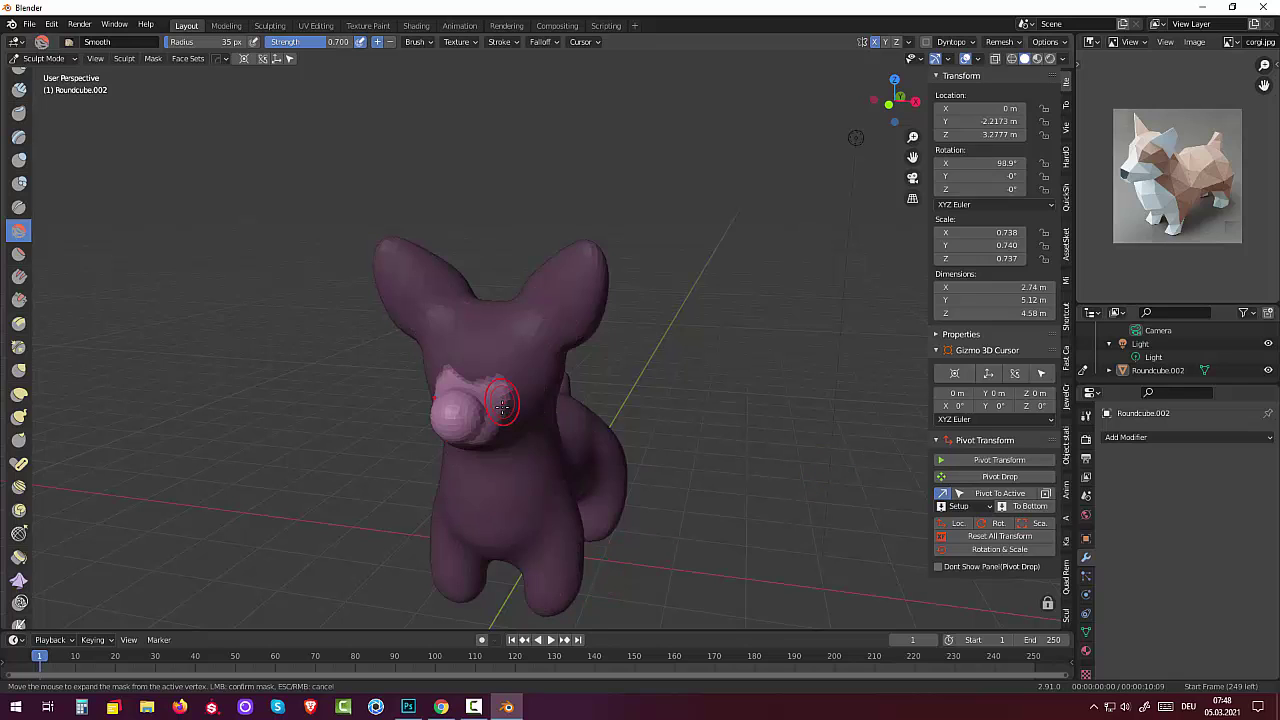
key(Escape)
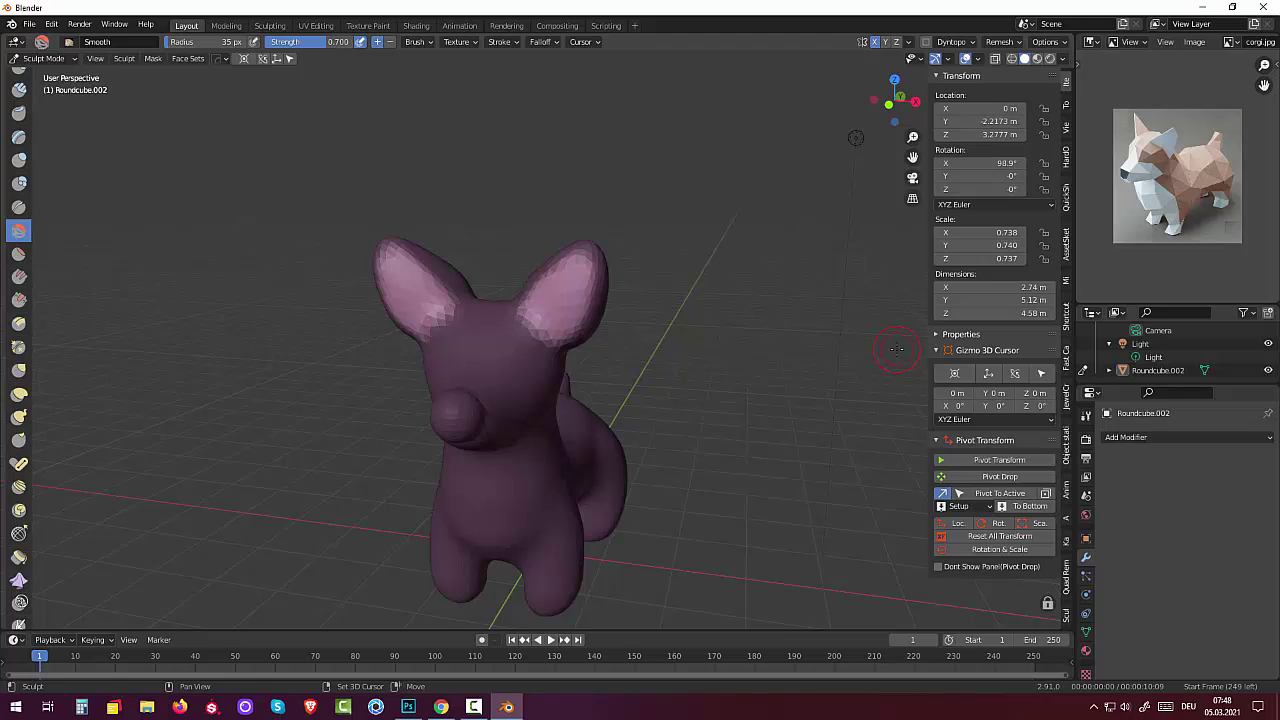
key(shift+r)
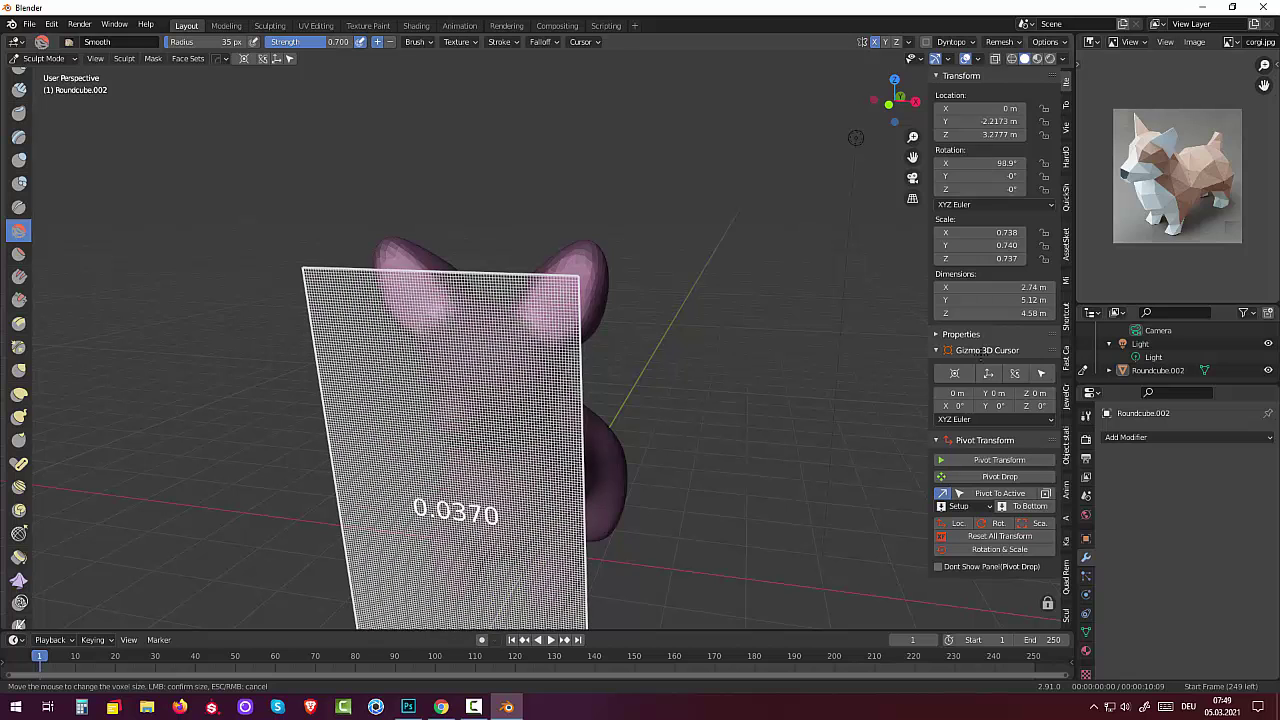
- Set the voxel size to 0.0345 m and remesh the dog
key(Return)
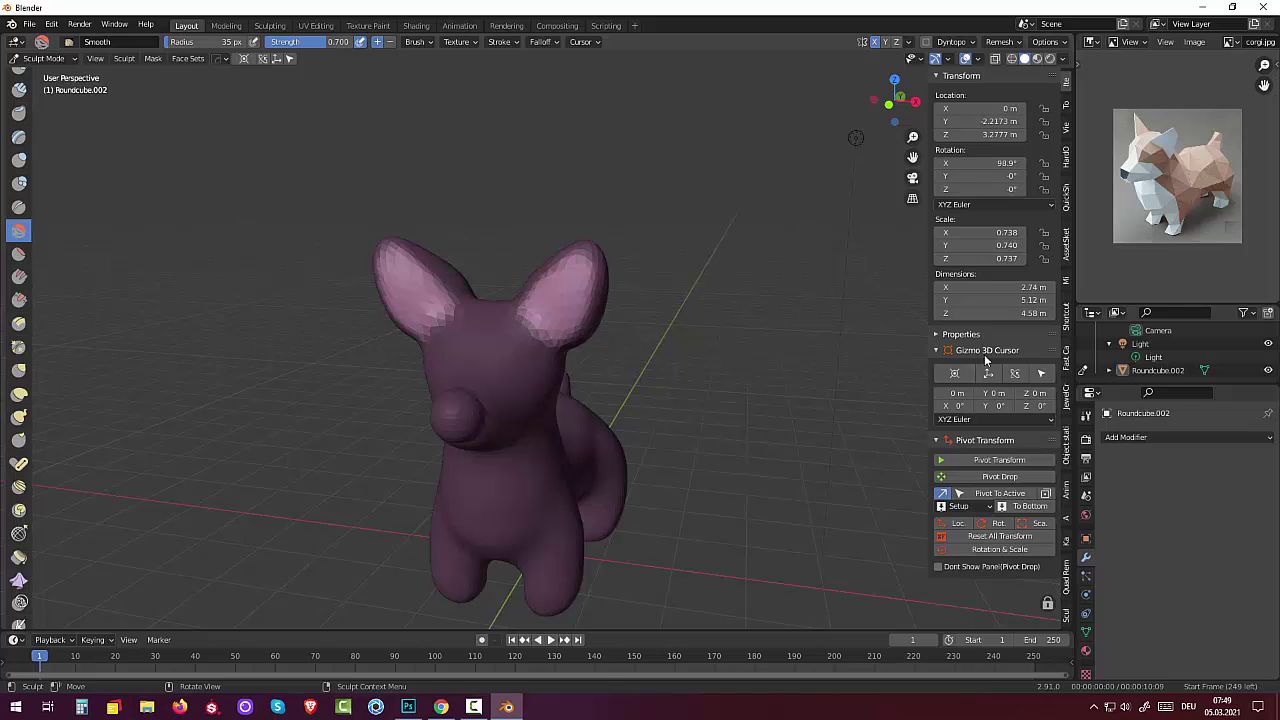
click(1004, 43)
click(1000, 172)
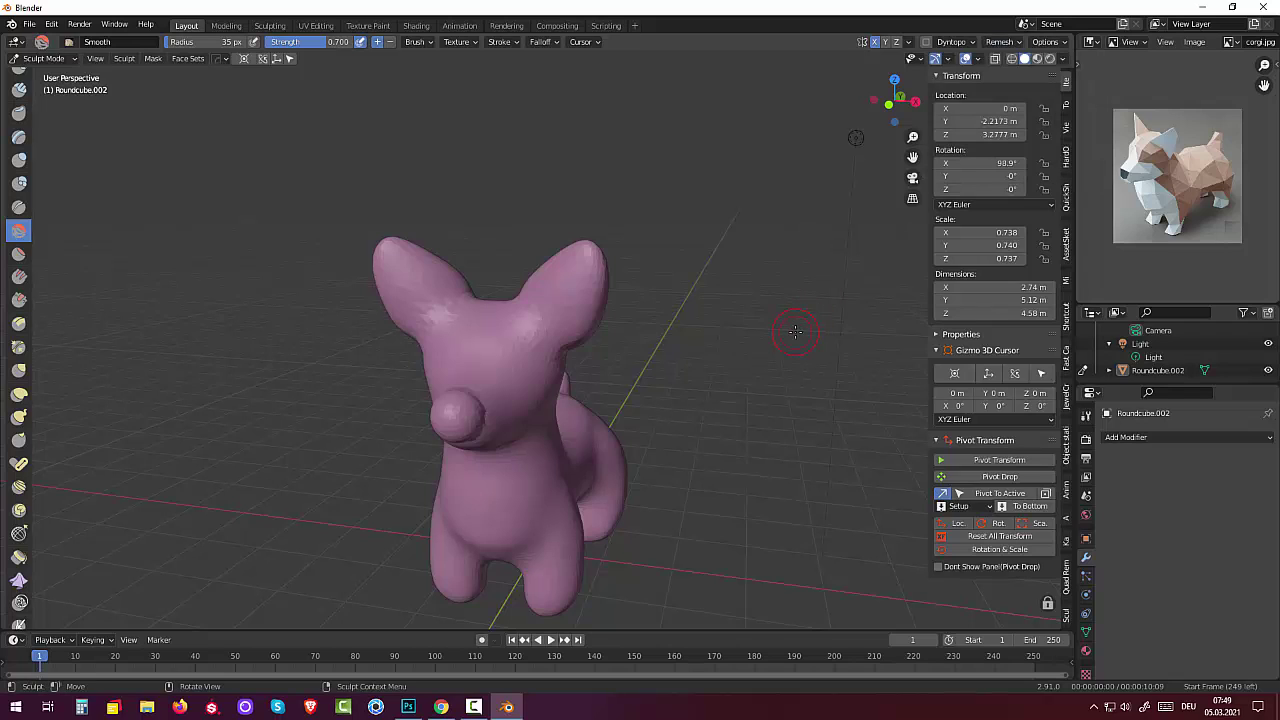
- Mask the inner ears, expand the right-ear mask, then invert so only the inner ears stay free
key(m)
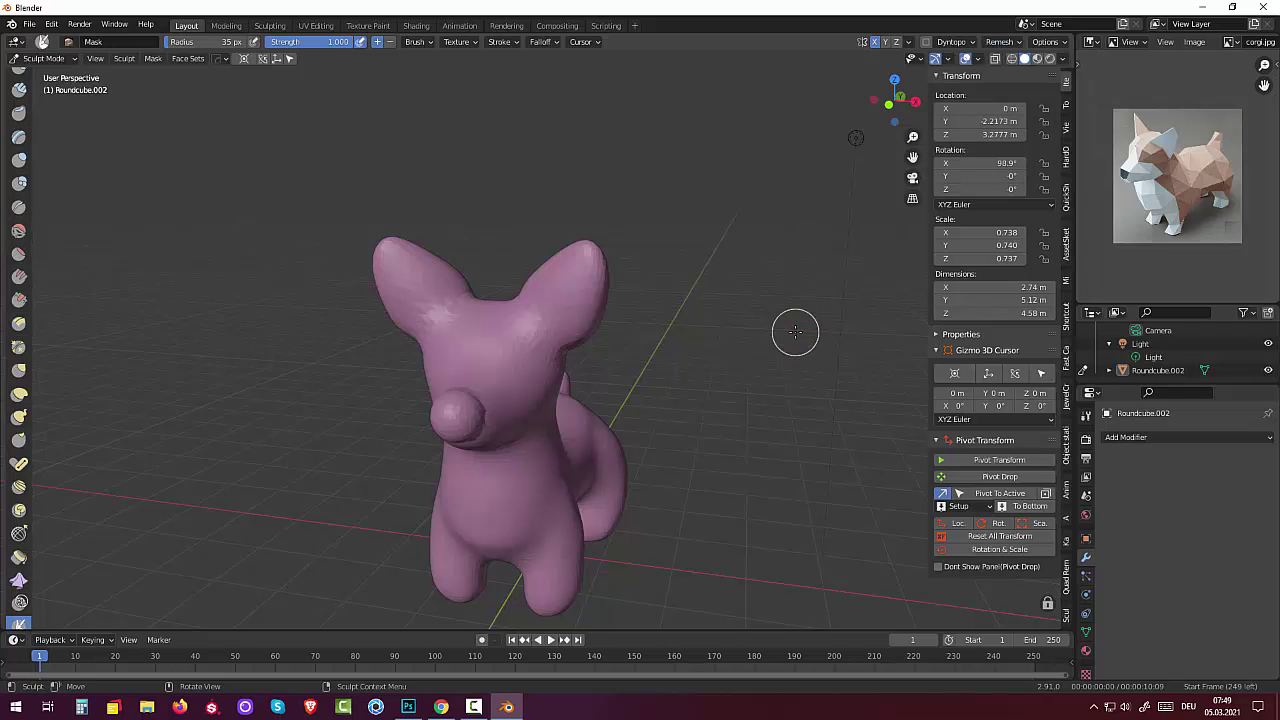
drag(571, 288, 552, 306)
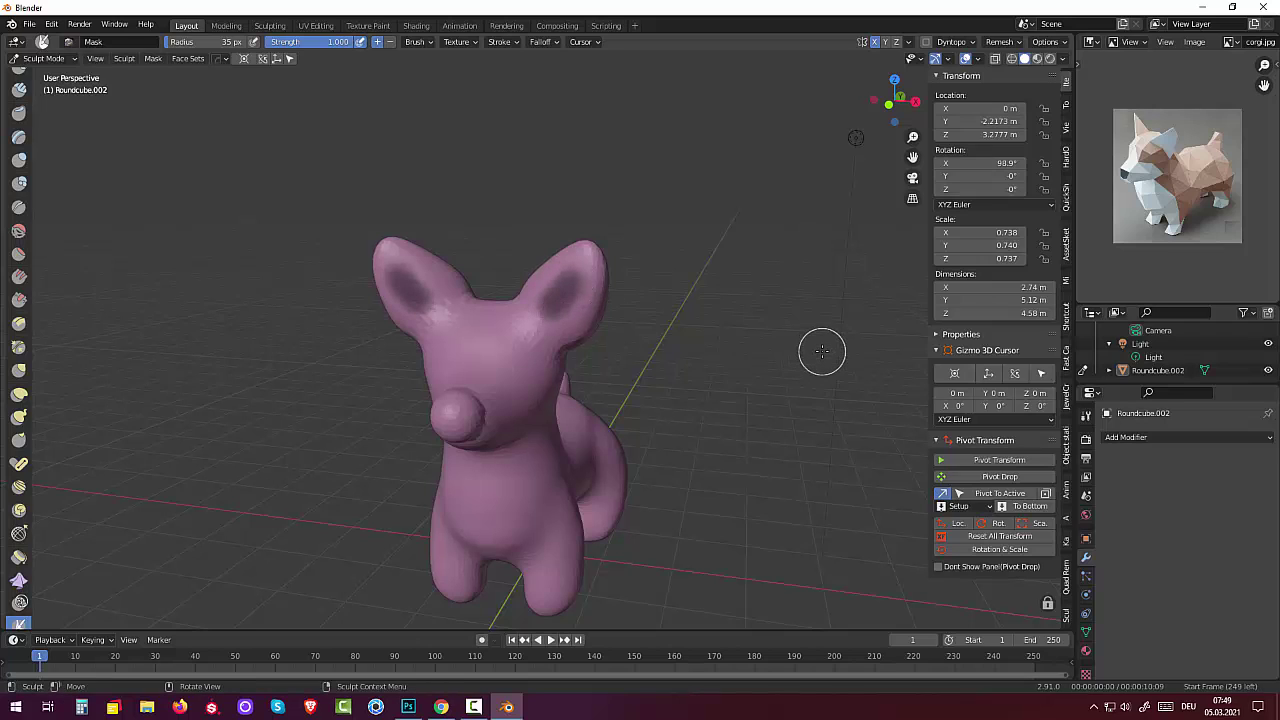
key(KP_1)
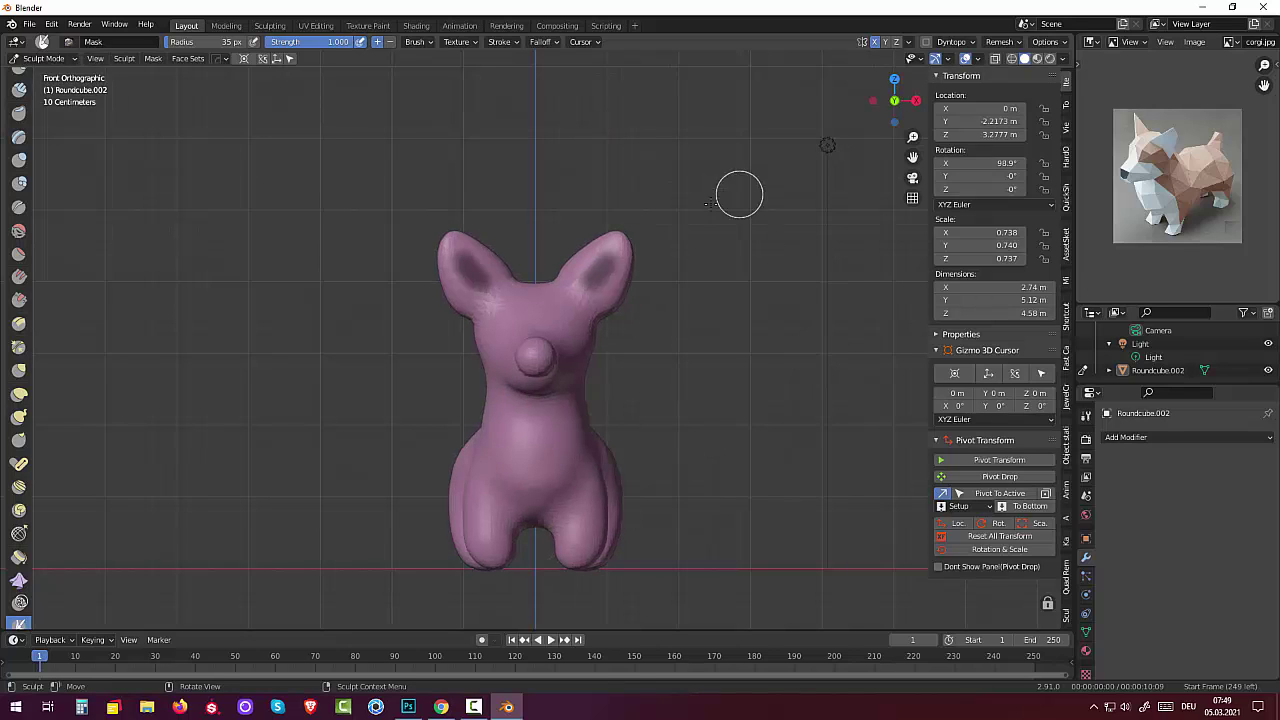
key(shift+a)
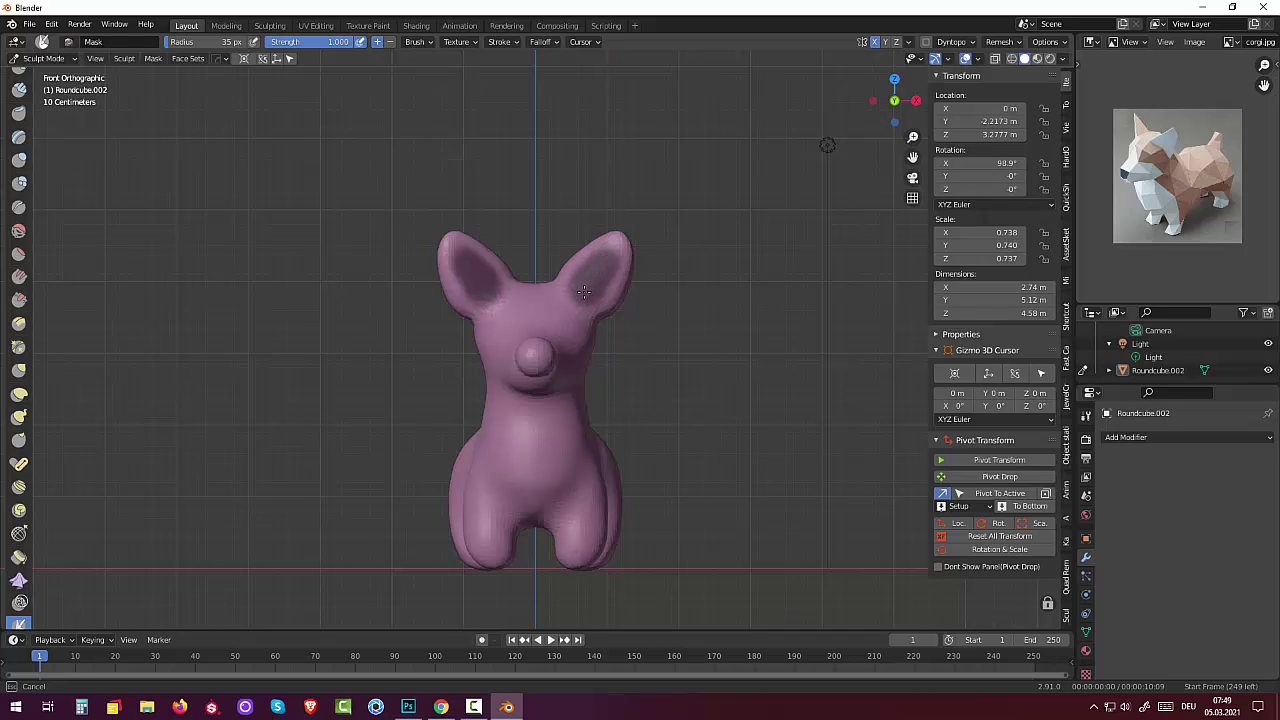
click(584, 291)
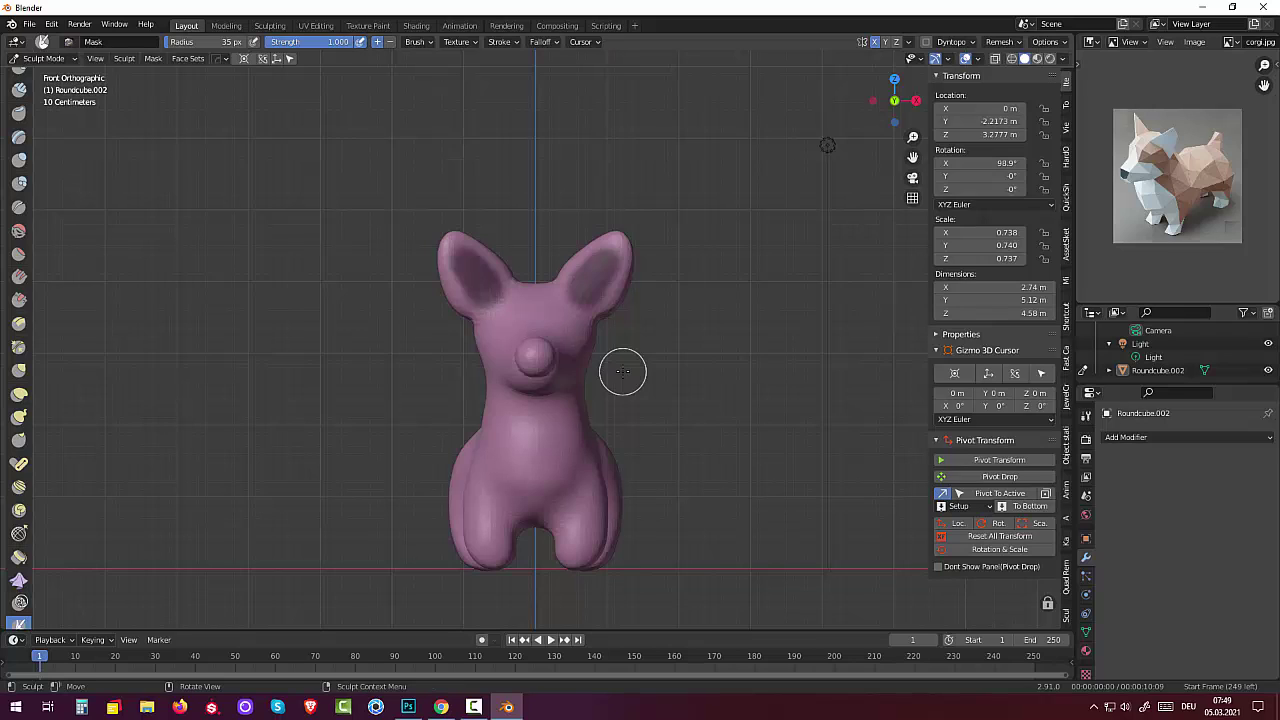
key(ctrl+i)
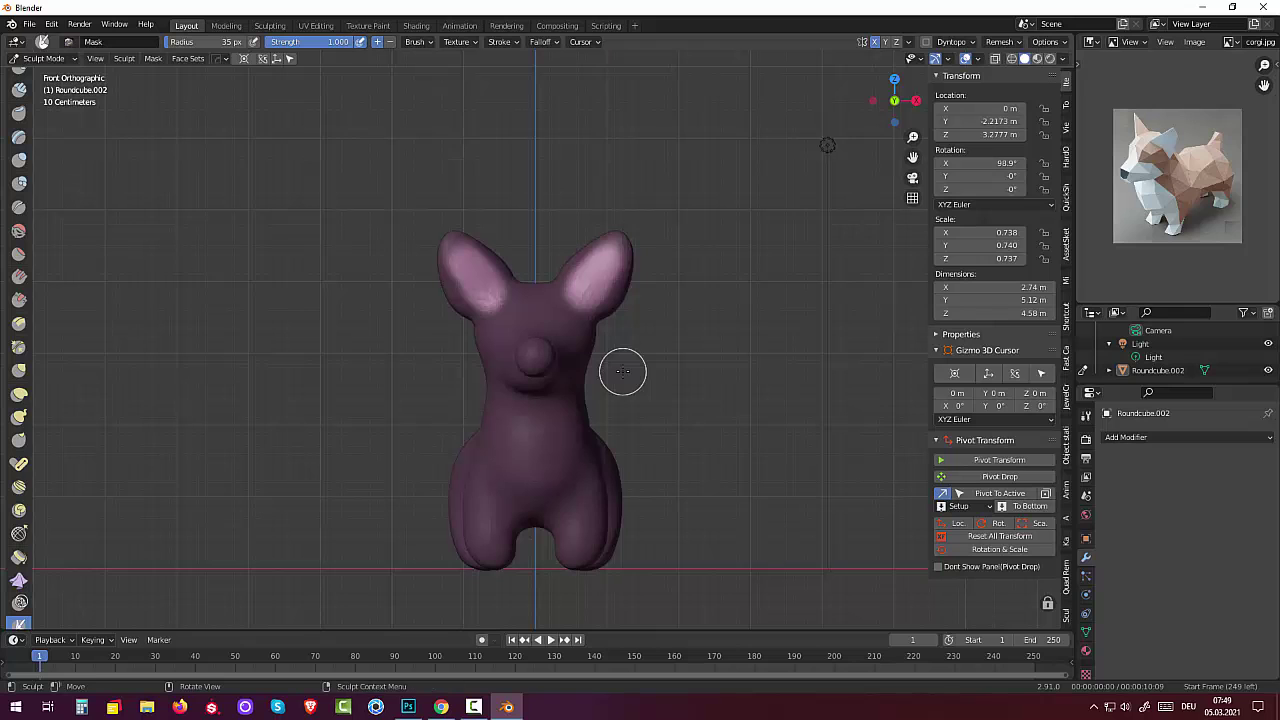
middle_drag(723, 371, 643, 403)
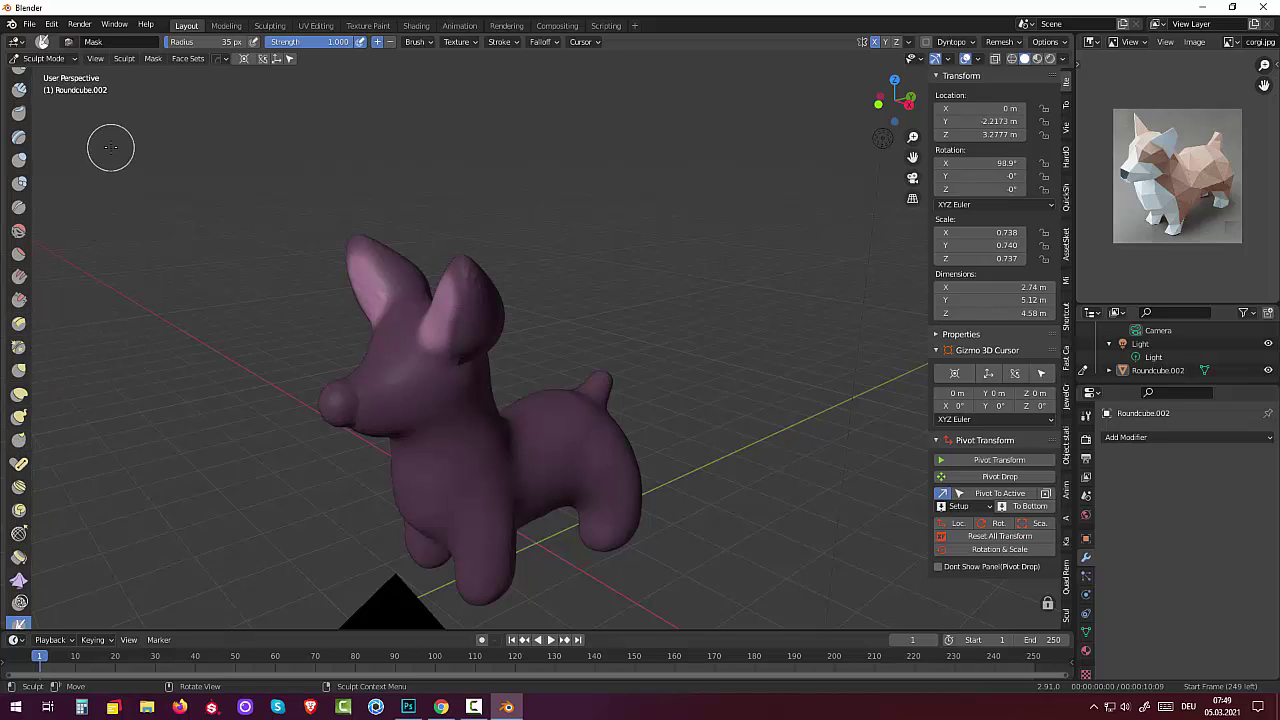
- Widen the sculpt toolbar to two columns and select the Inflate mesh filter, facing the dog's front
click(138, 62)
click(98, 42)
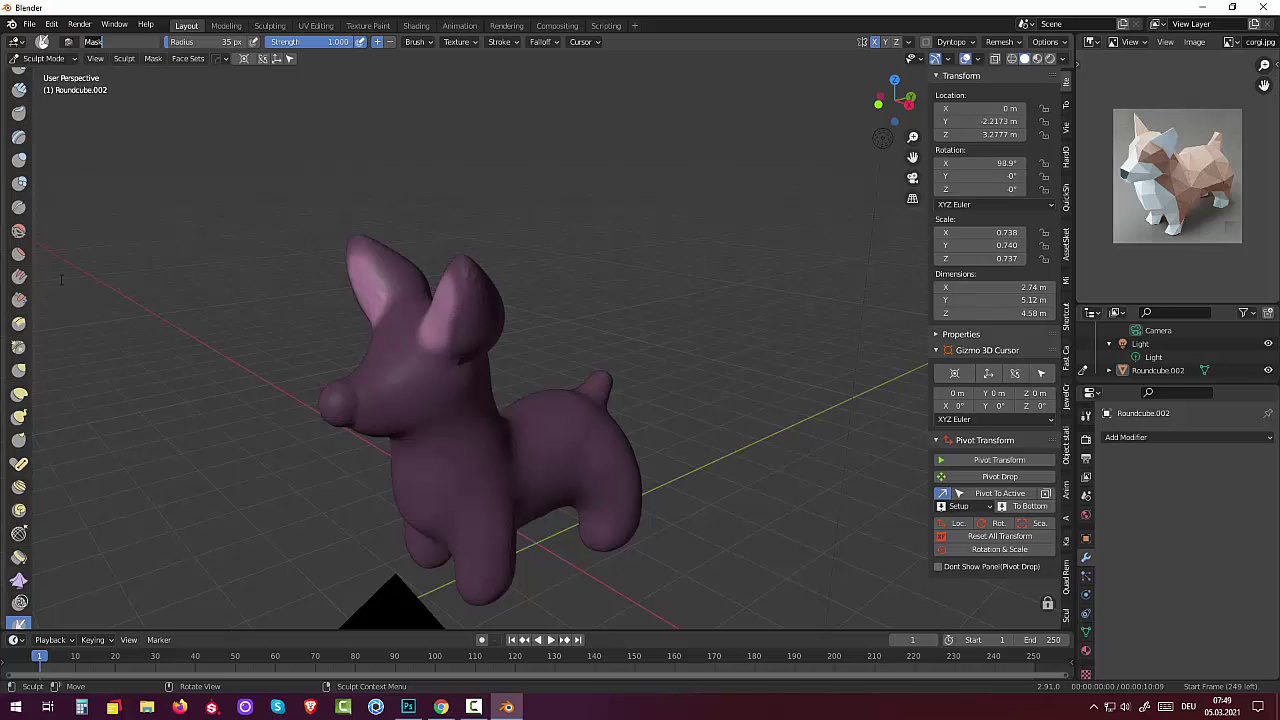
click(60, 575)
scroll(63, 577, down, 5)
scroll(63, 577, up, 4)
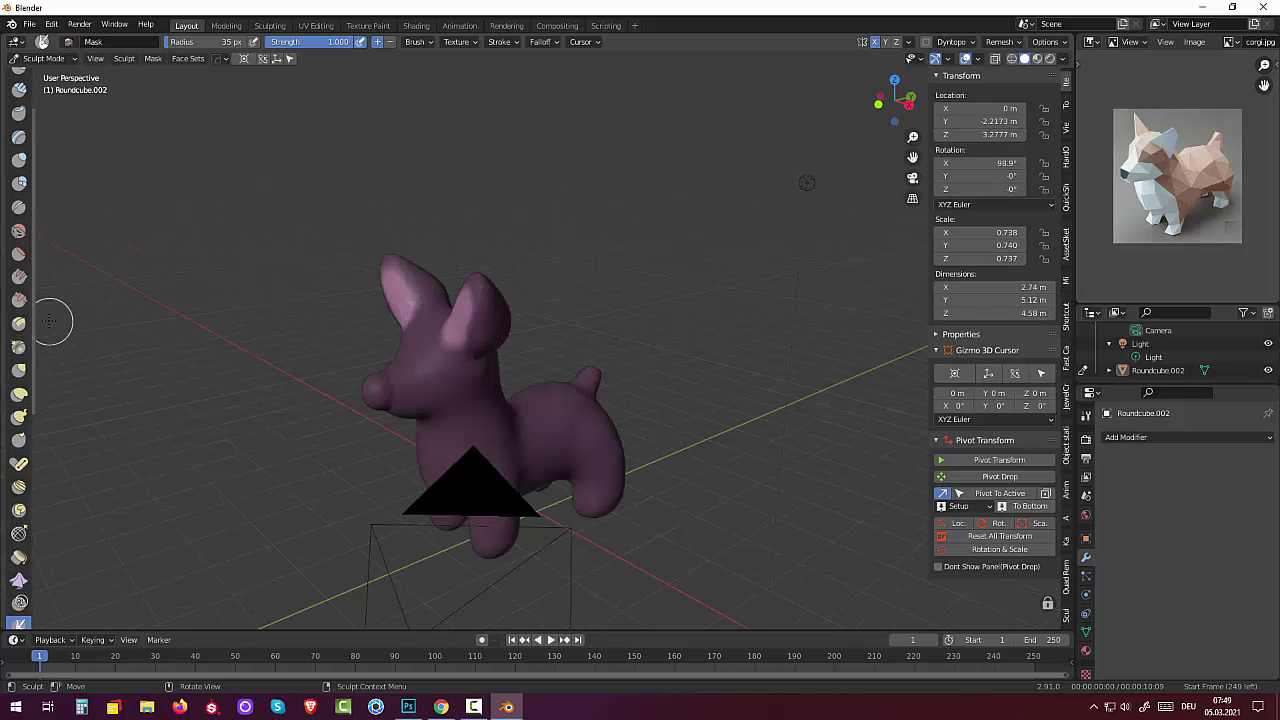
drag(38, 330, 63, 334)
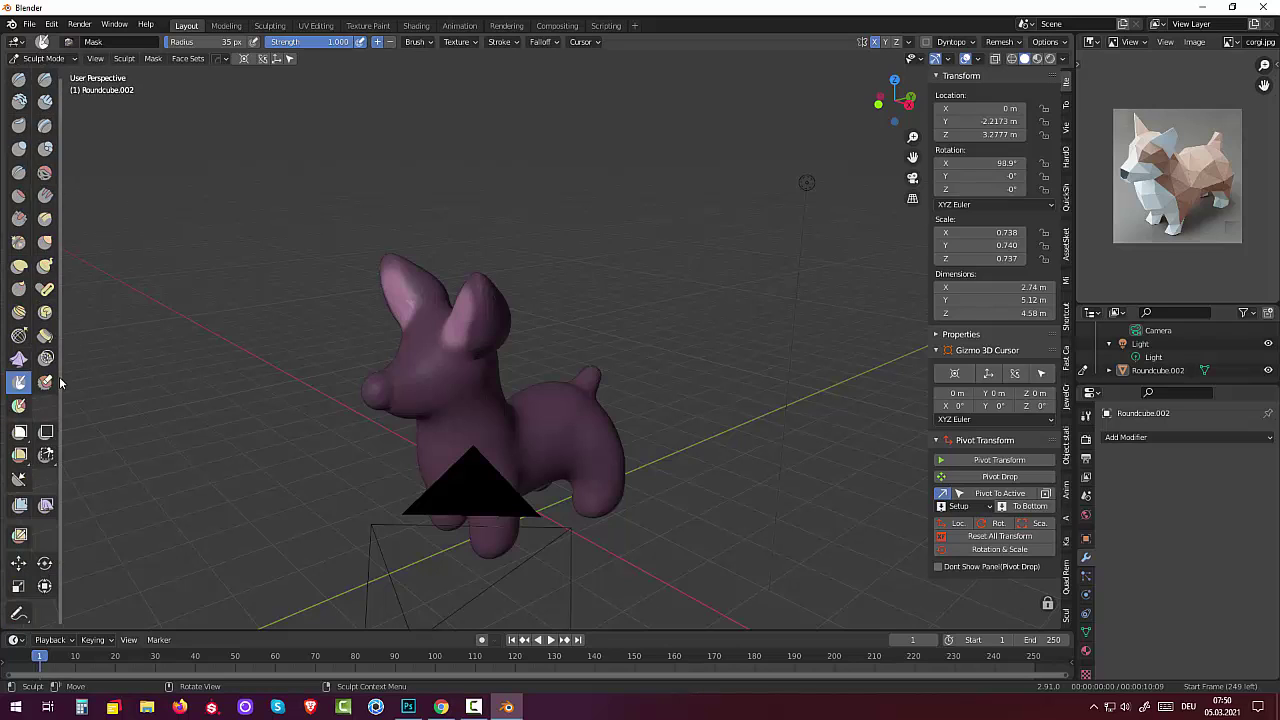
click(20, 507)
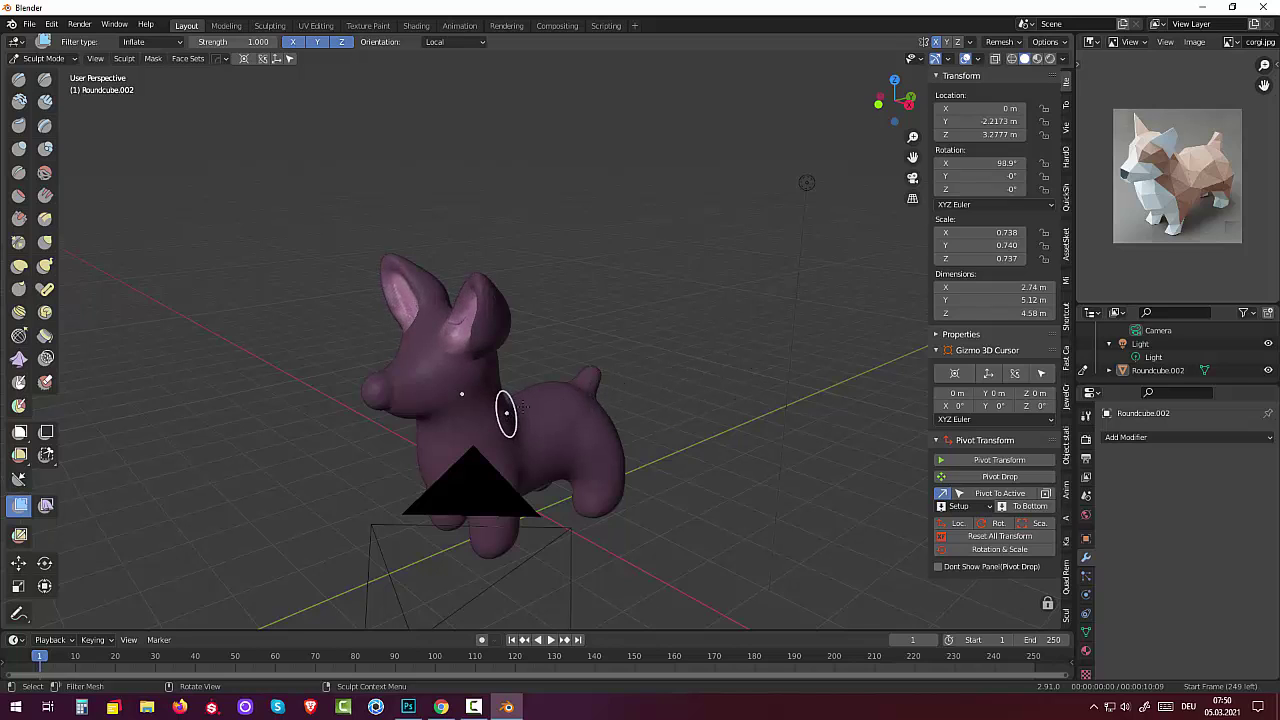
middle_drag(506, 412, 710, 337)
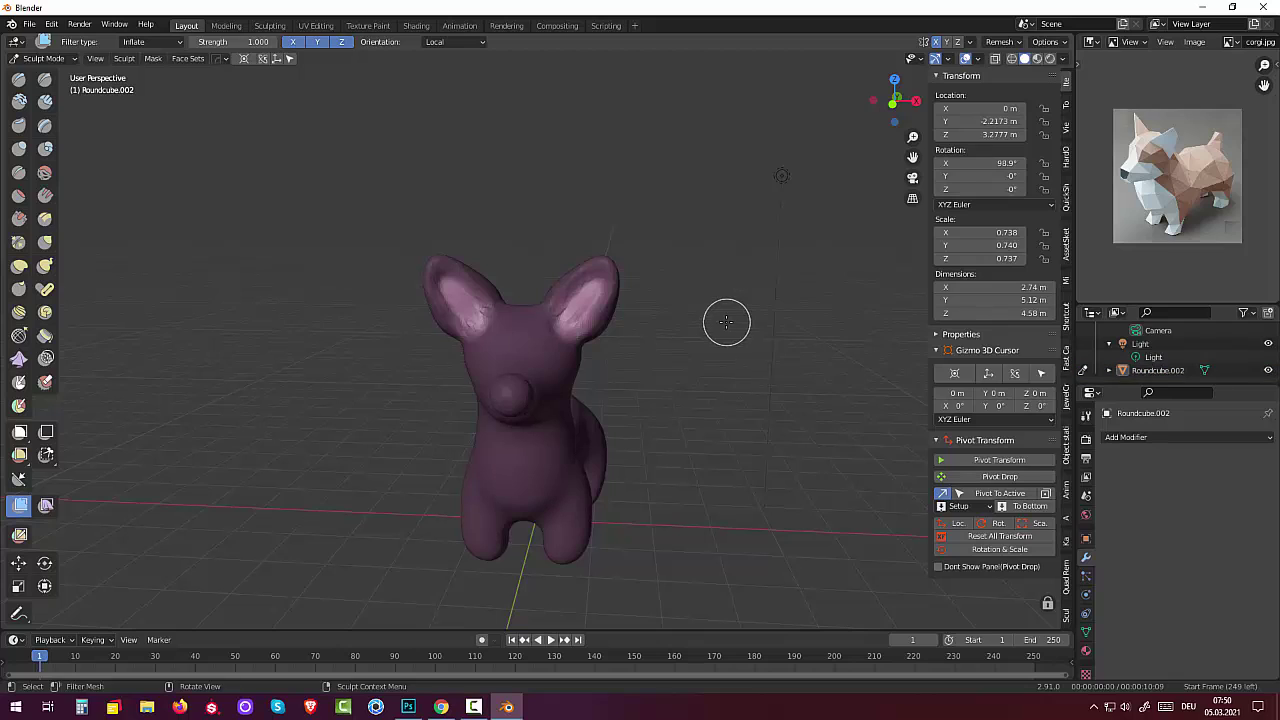
- Clear the mask from the dog, then undo a test inflation of the left ear
key(alt+m)
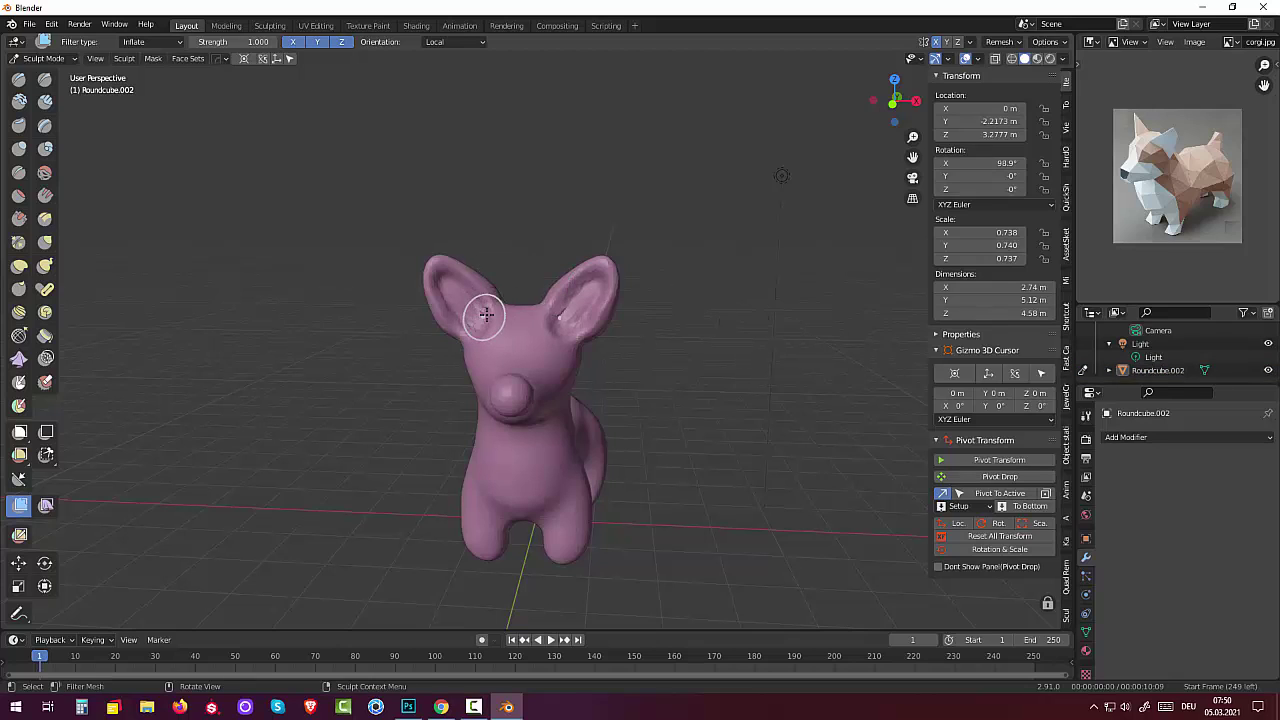
mouse_move(480, 308)
mouse_down()
mouse_move(470, 300)
mouse_move(473, 311)
mouse_up()
key(ctrl+z)
key(ctrl+z)
key(ctrl+z)
key(ctrl+z)
key(ctrl+z)
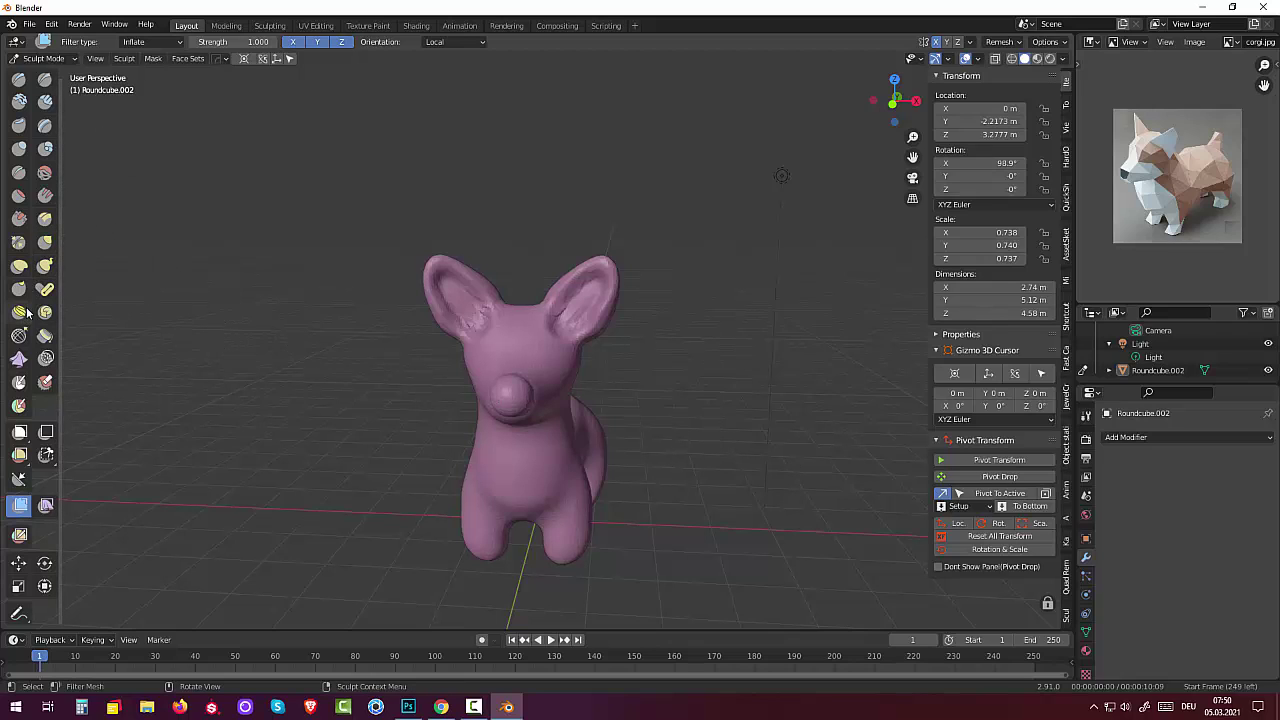
- Smooth the left ear, forehead and surrounding head surface with the Smooth brush
click(44, 172)
drag(464, 303, 475, 313)
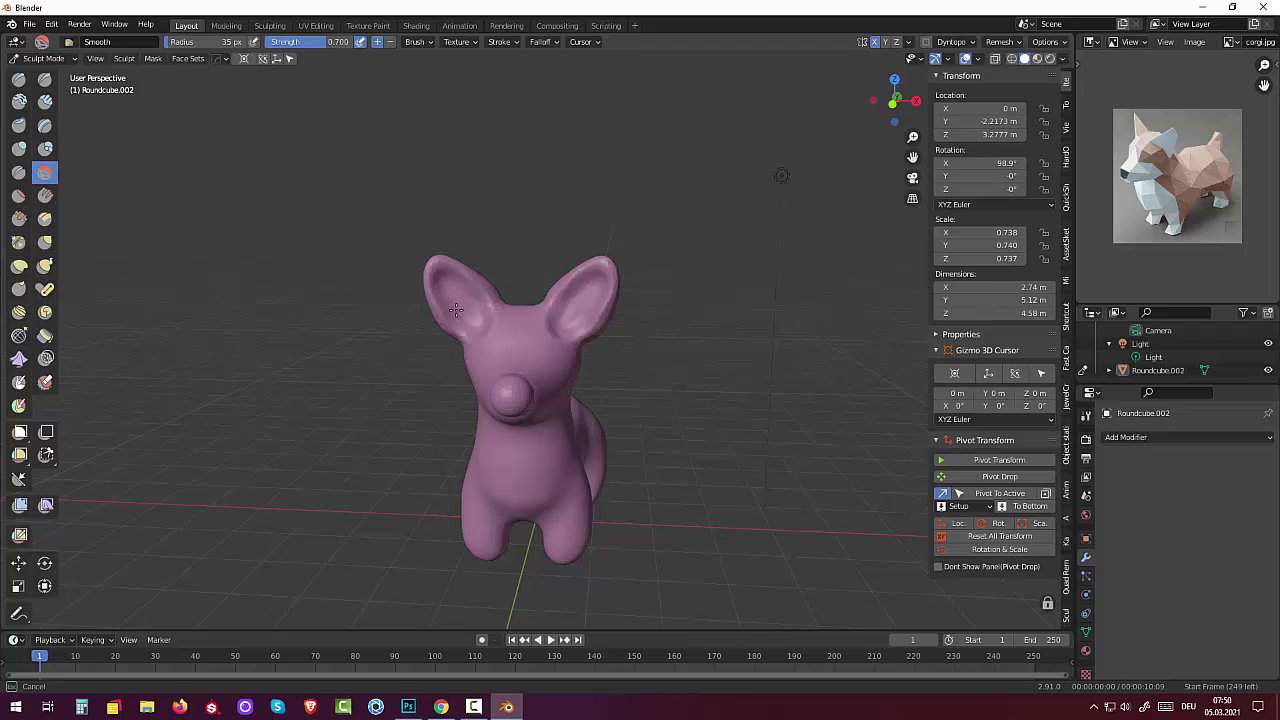
drag(478, 329, 471, 300)
drag(514, 337, 485, 330)
drag(548, 335, 763, 393)
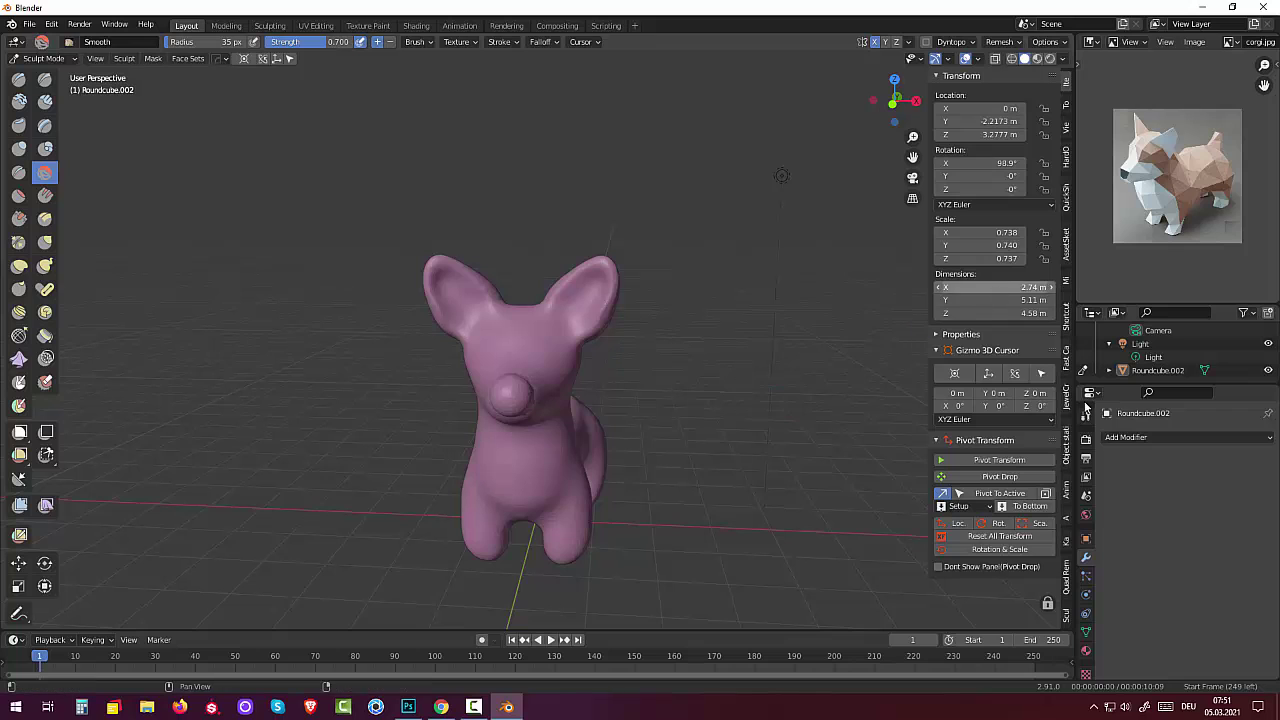
middle_drag(828, 472, 831, 461)
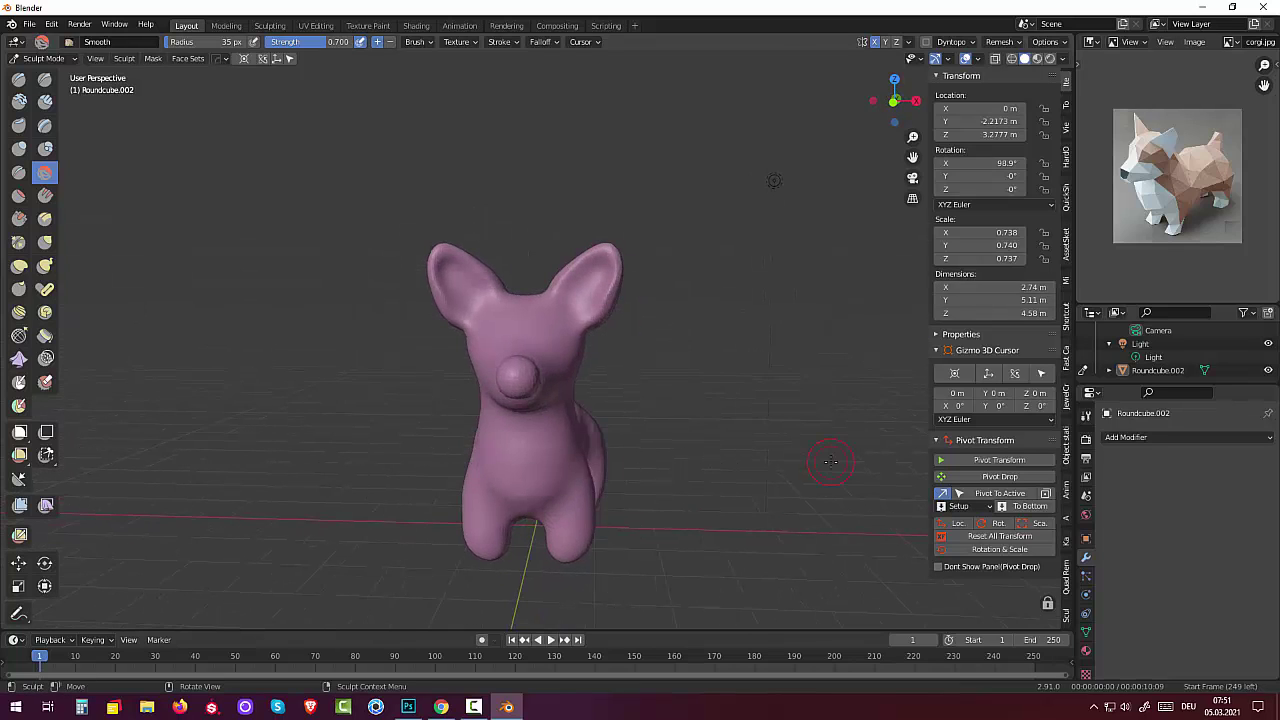
drag(484, 260, 490, 272)
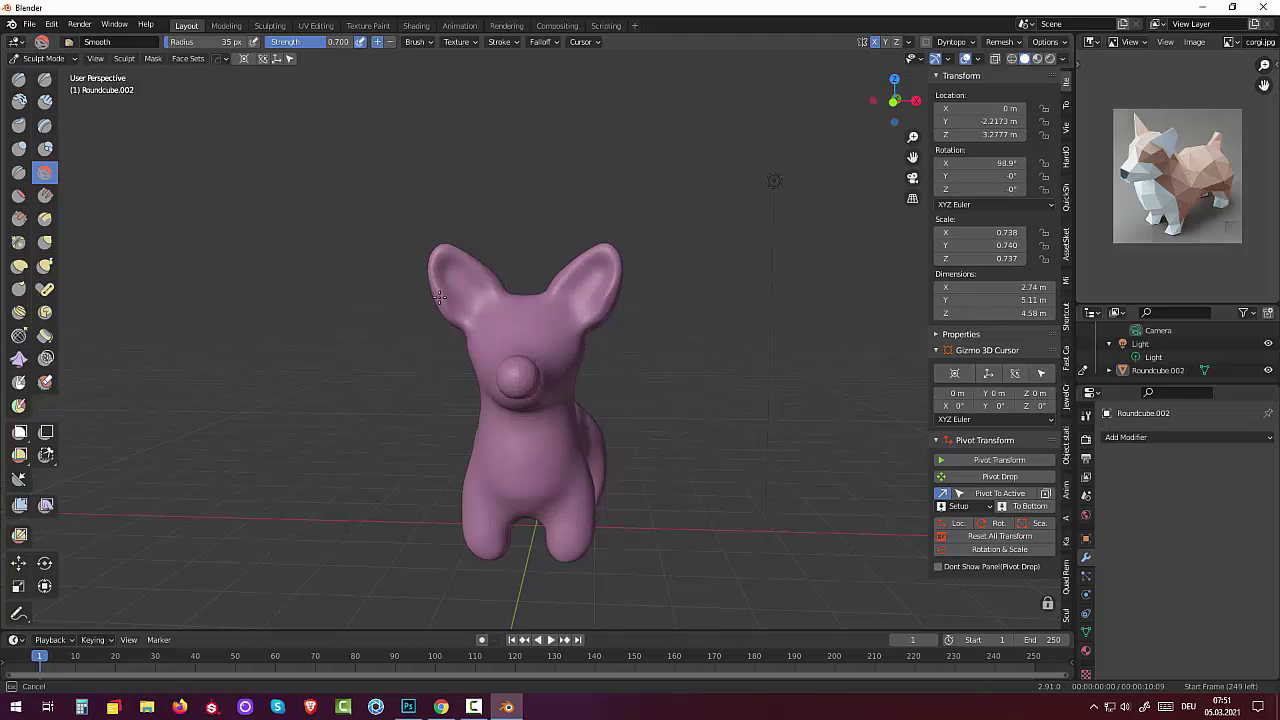
drag(444, 312, 476, 322)
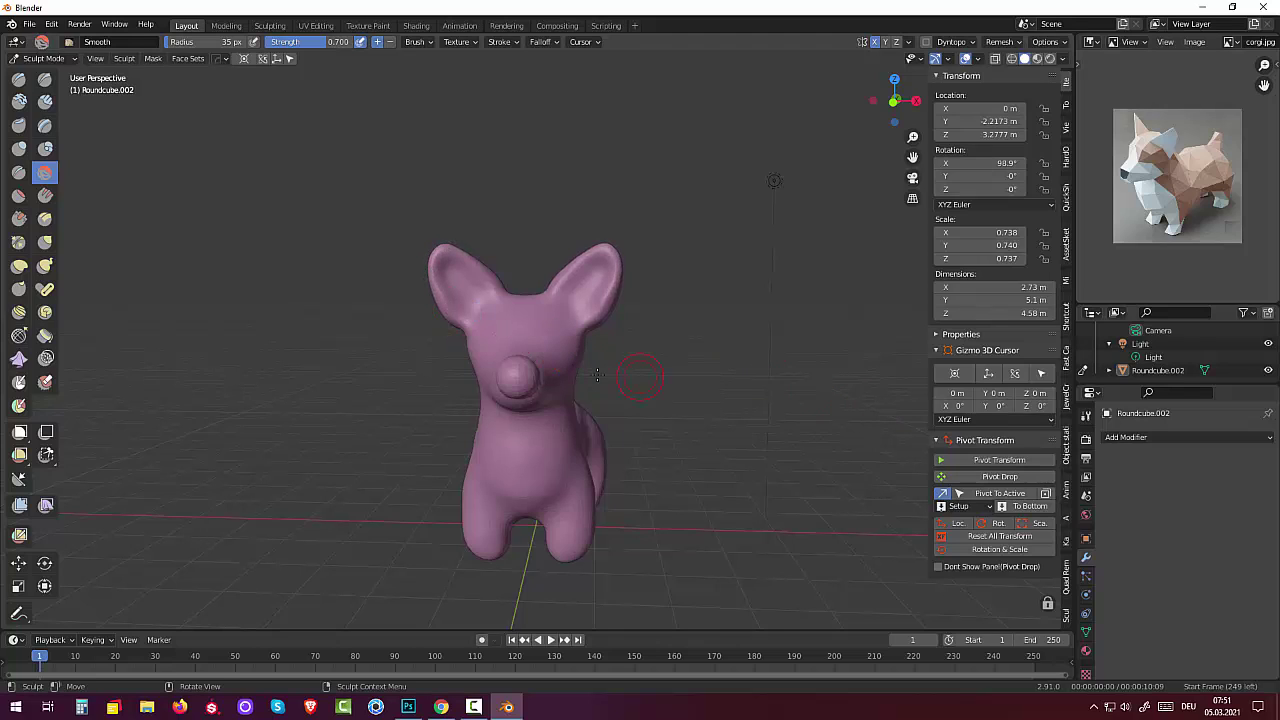
- Pull the ears outward with a 75 px Elastic Deform brush, widening the model to 2.98 m
click(30, 267)
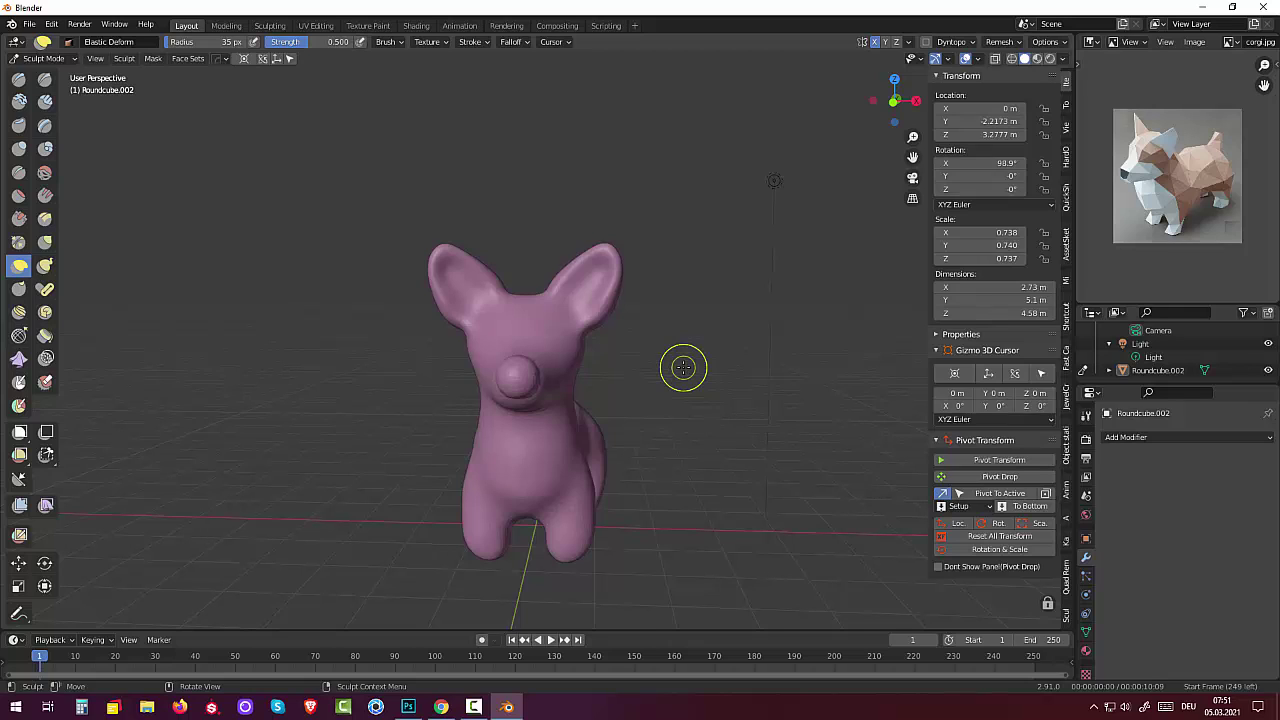
key(KP_1)
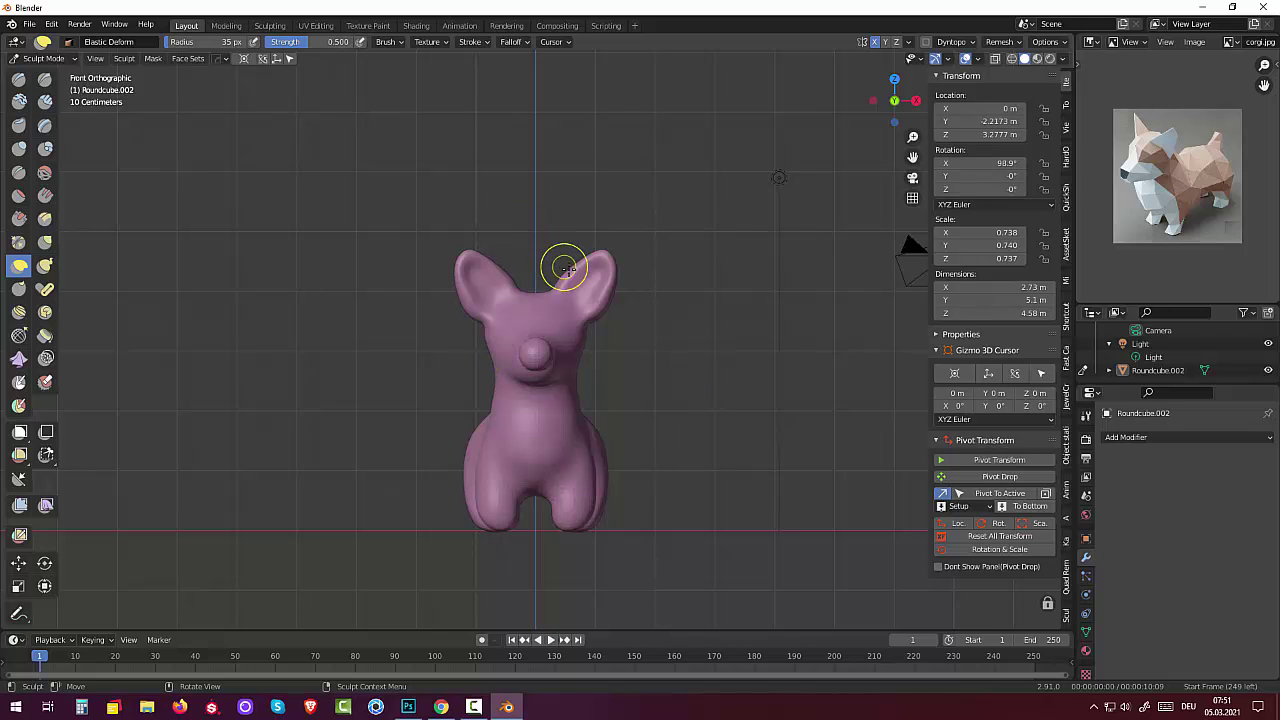
key(f)
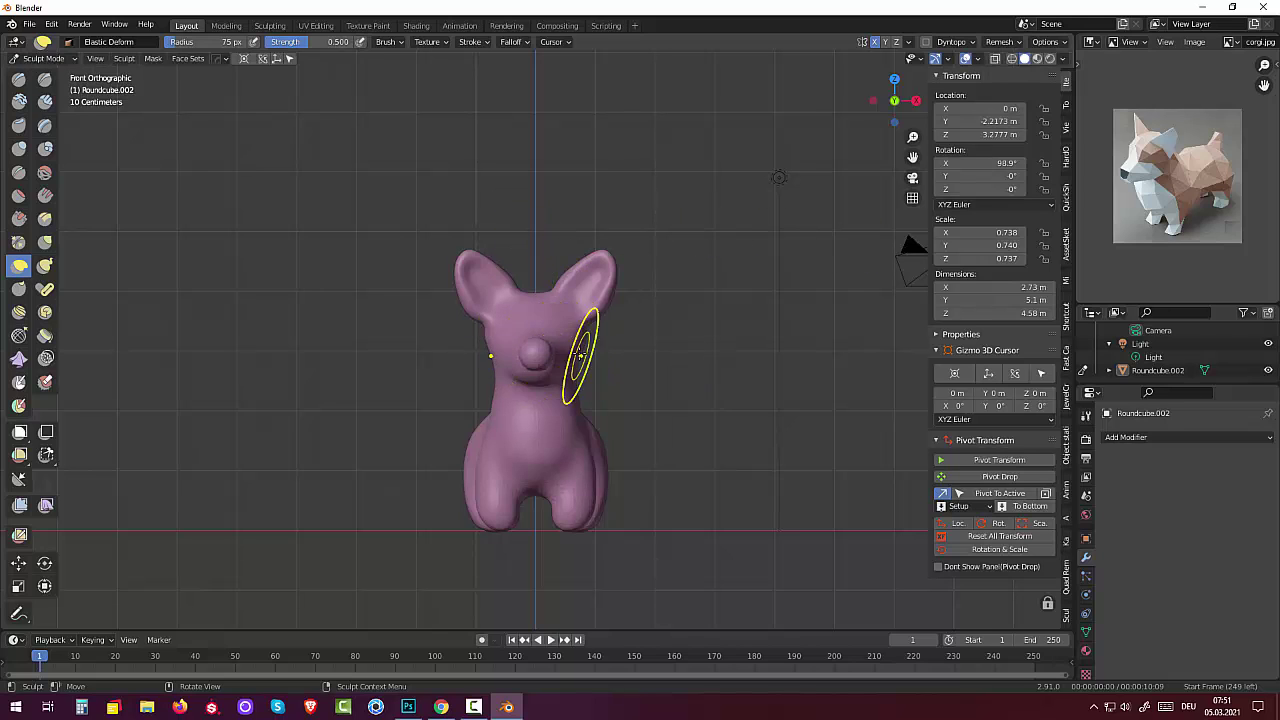
mouse_move(500, 343)
mouse_down()
mouse_move(482, 350)
mouse_move(496, 388)
mouse_move(485, 342)
mouse_move(500, 343)
mouse_up()
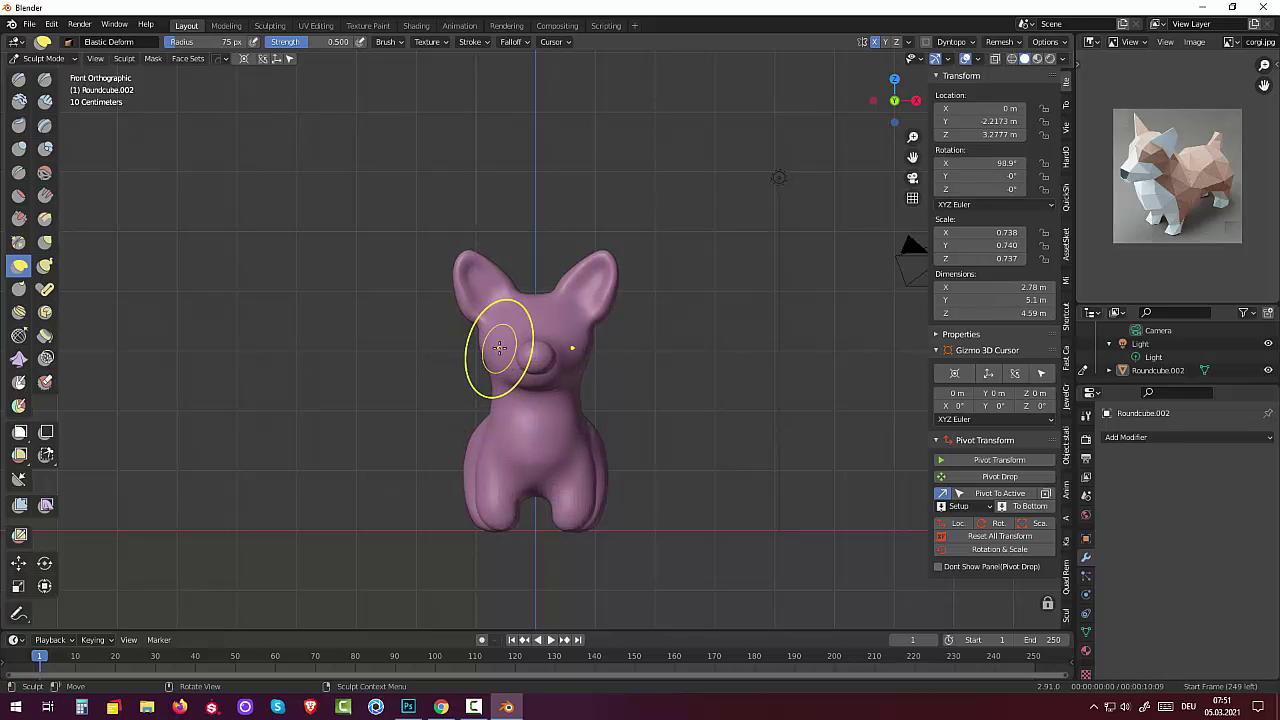
mouse_move(634, 451)
middle_down()
mouse_move(613, 555)
mouse_move(513, 475)
mouse_move(614, 471)
middle_up()
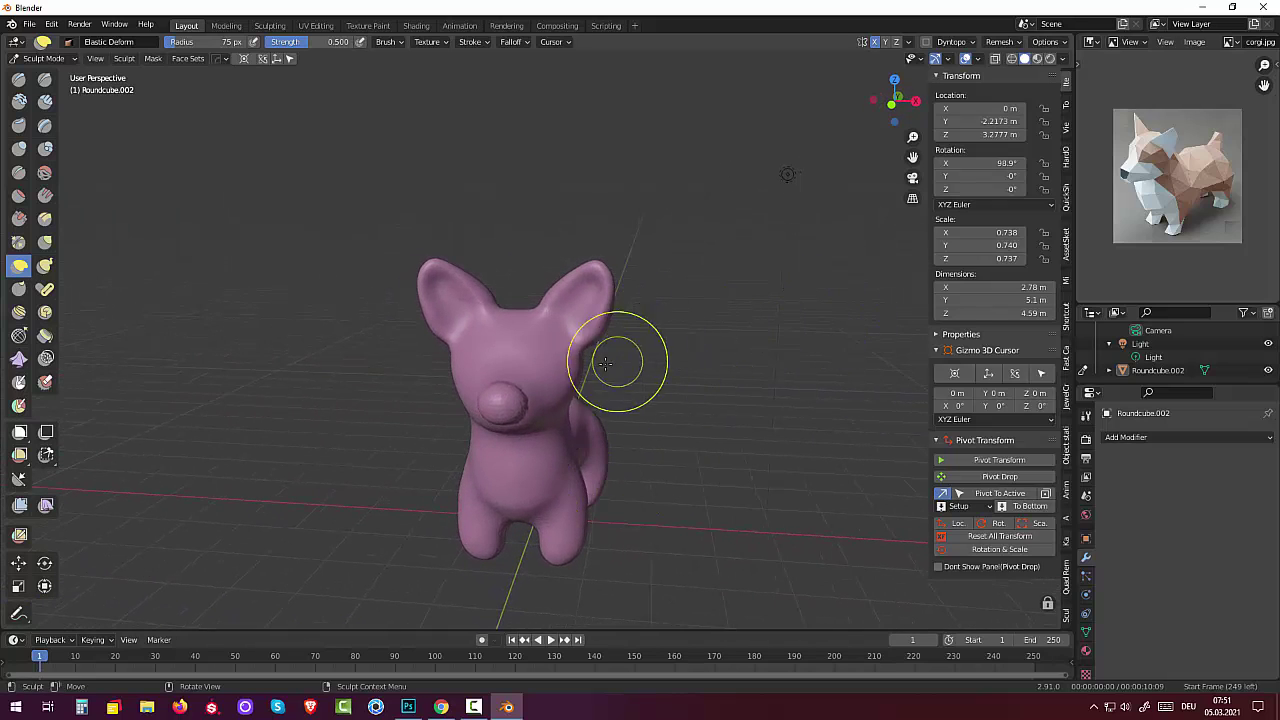
mouse_move(602, 360)
mouse_down()
mouse_move(620, 252)
mouse_move(613, 326)
mouse_move(663, 357)
mouse_up()
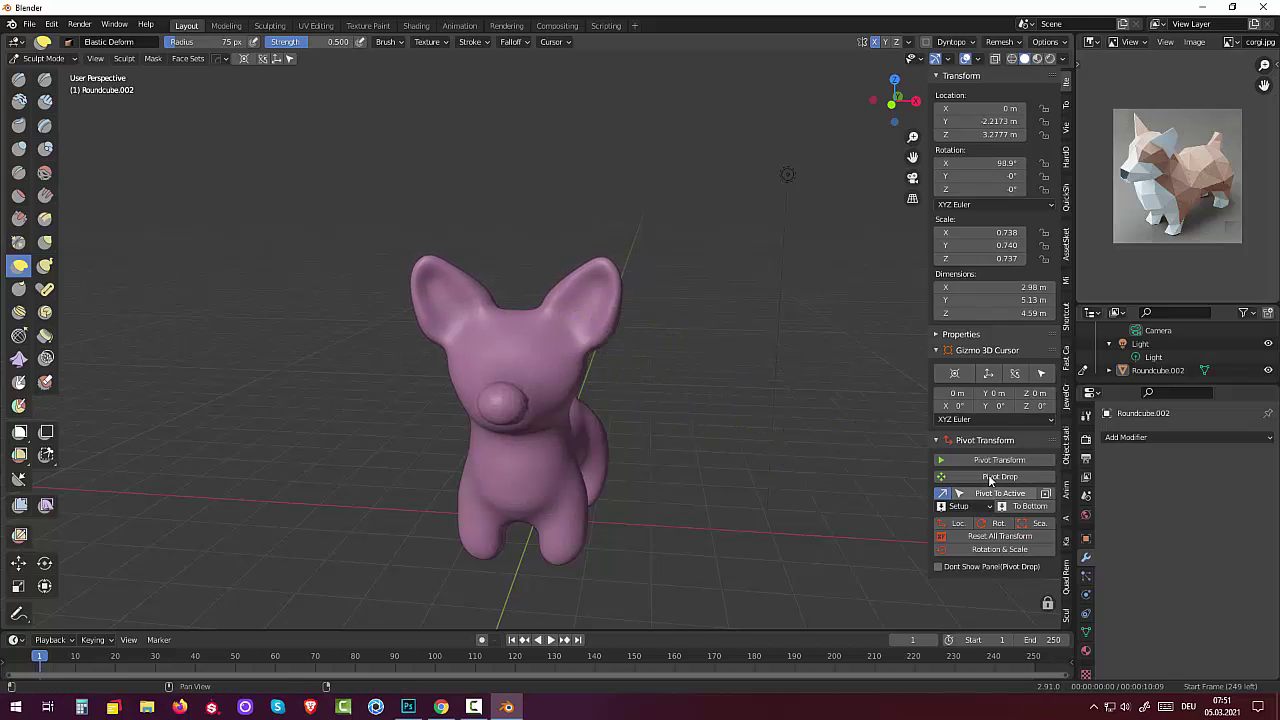
mouse_move(737, 371)
middle_down()
mouse_move(790, 456)
mouse_move(739, 386)
mouse_move(743, 399)
middle_up()
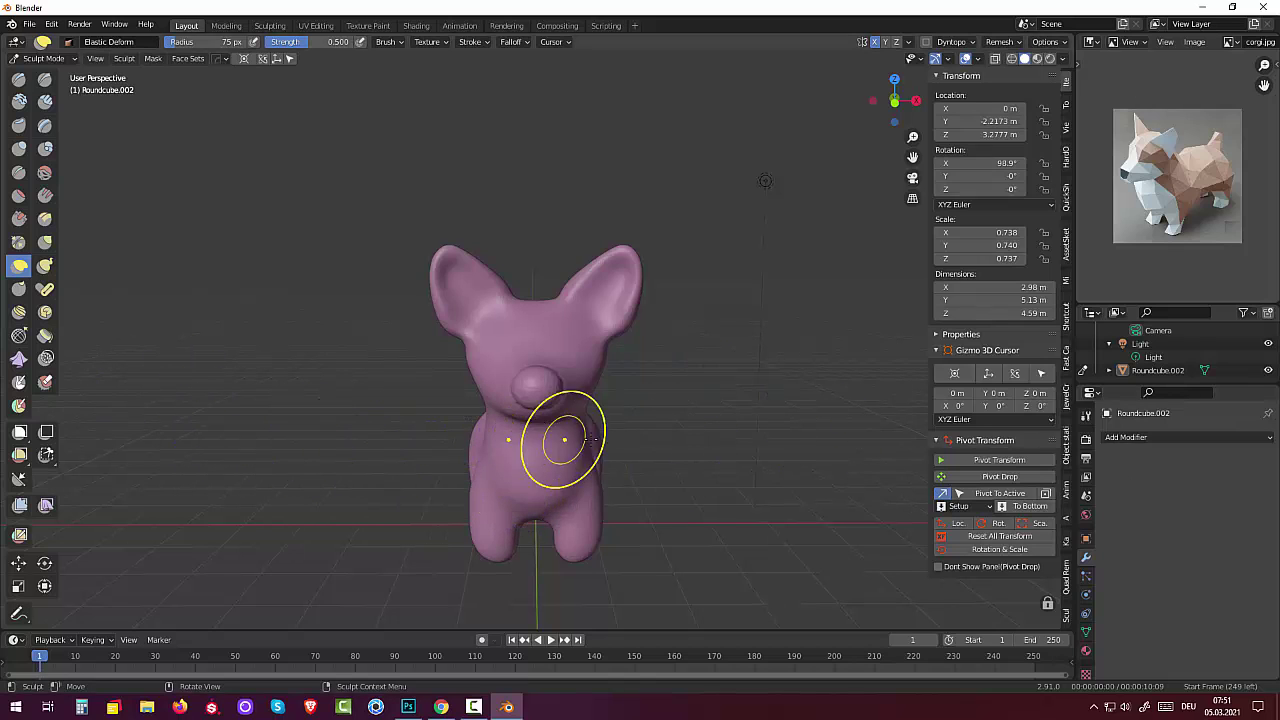
- Set the Elastic Deform radius to 46 px and stretch the nose into a longer snout
key(f)
click(597, 444)
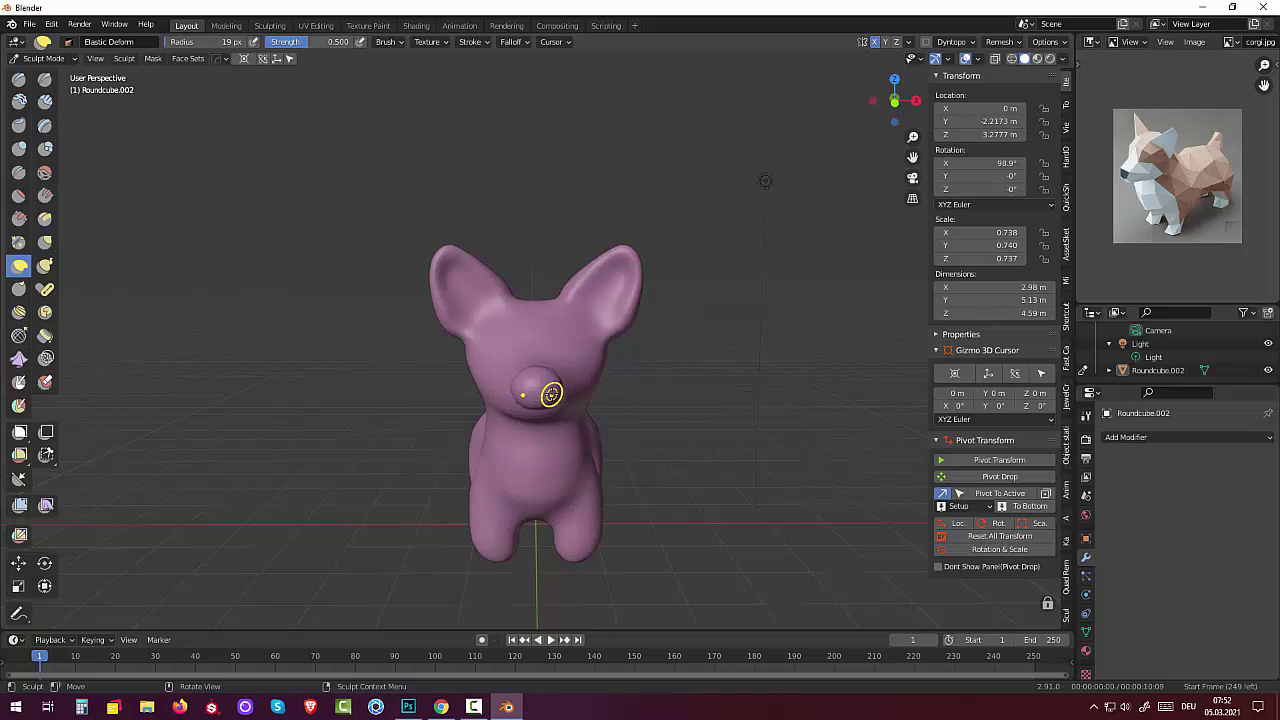
key(f)
click(590, 392)
drag(556, 392, 546, 387)
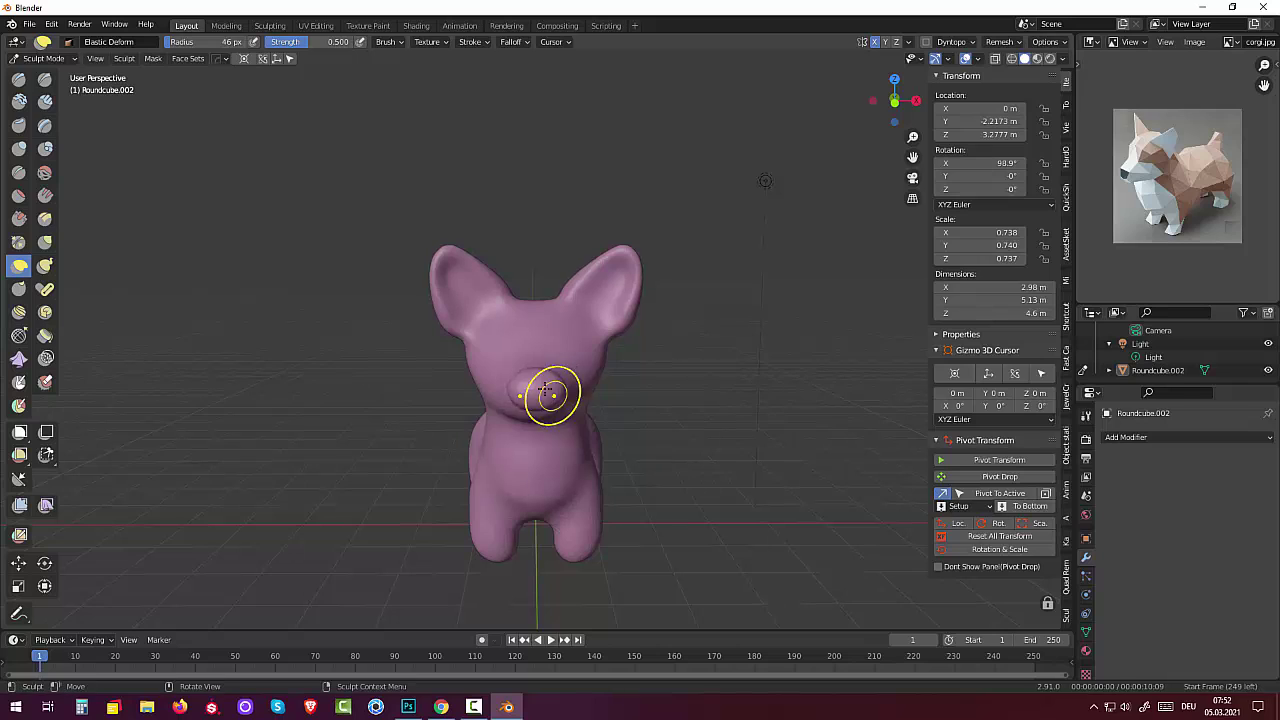
right_click(541, 372)
key(Return)
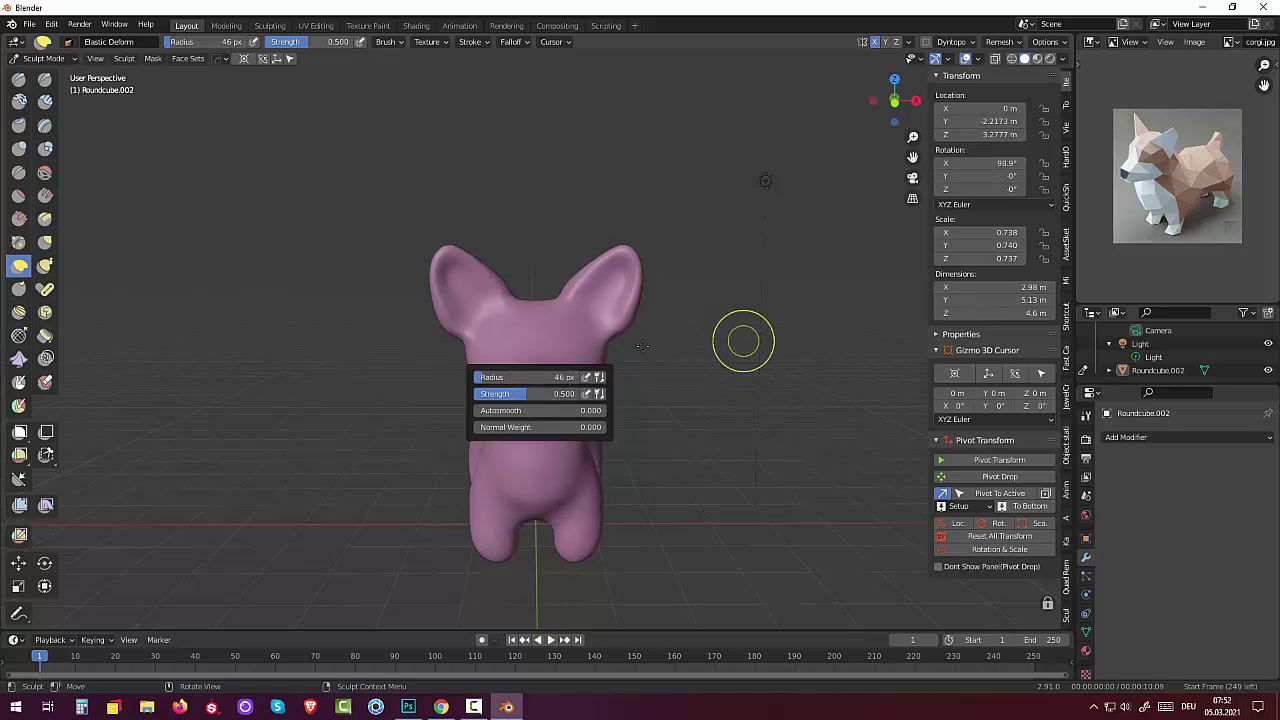
mouse_move(537, 368)
mouse_down()
mouse_move(558, 391)
mouse_move(530, 391)
mouse_up()
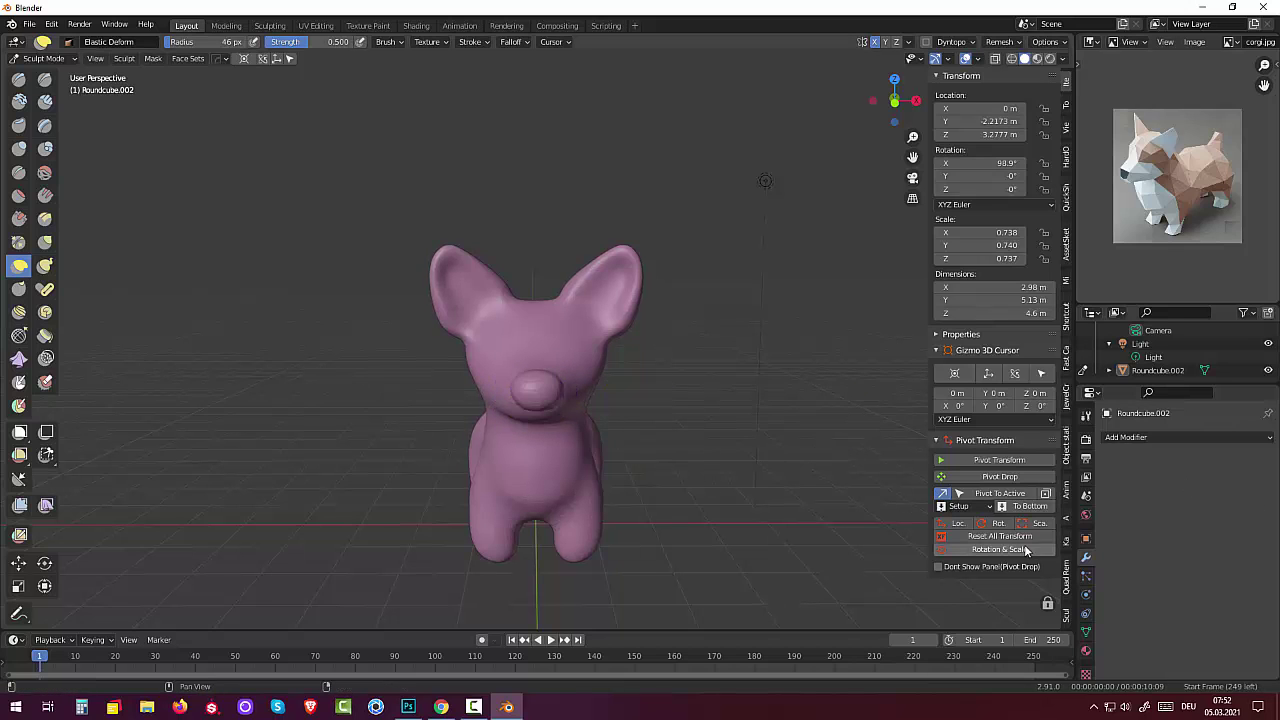
mouse_move(763, 369)
middle_down()
mouse_move(800, 376)
mouse_move(755, 384)
middle_up()
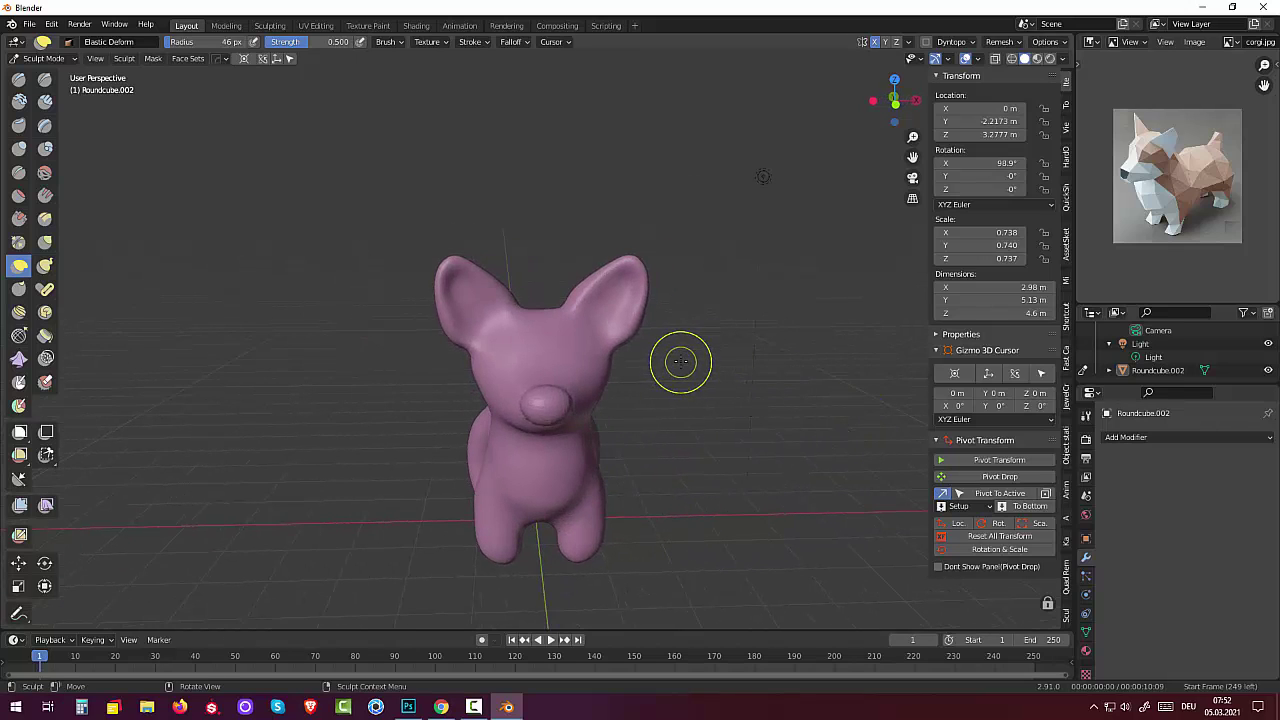
- Sculpt the snout from side and front angles with the Scrape/Peaks brush
click(19, 218)
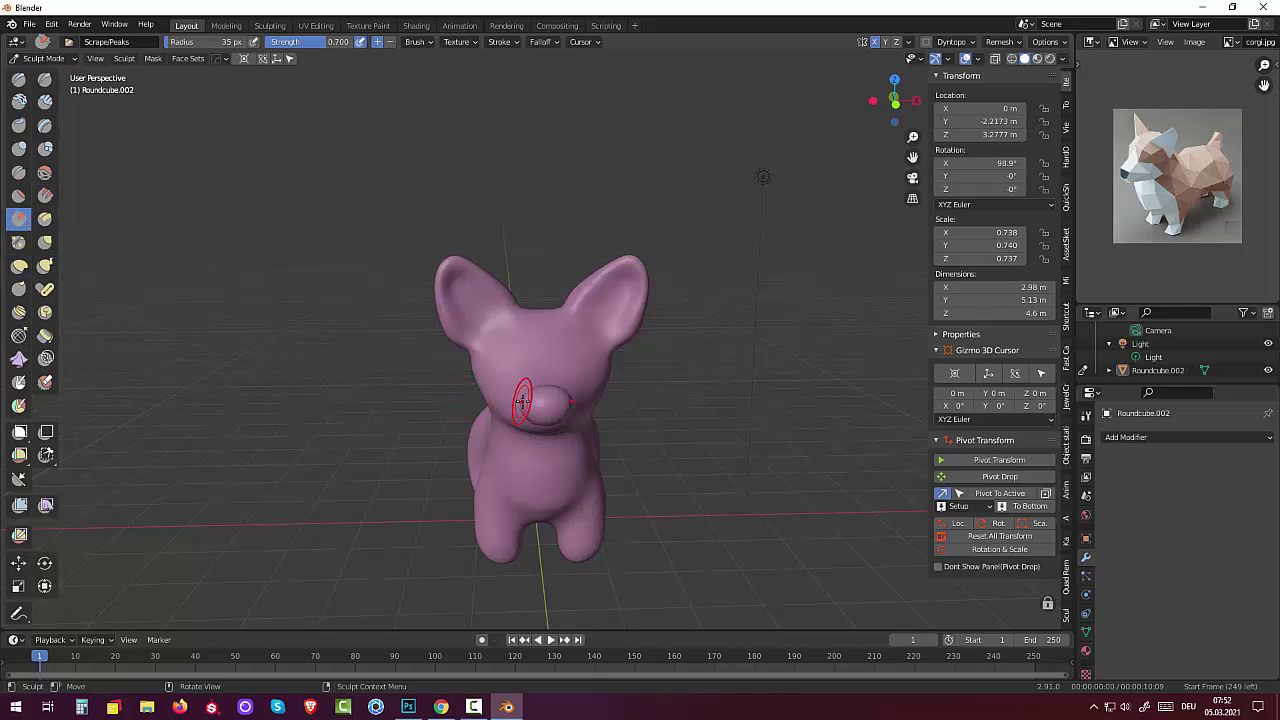
mouse_move(522, 401)
mouse_down()
mouse_move(537, 388)
mouse_move(545, 405)
mouse_up()
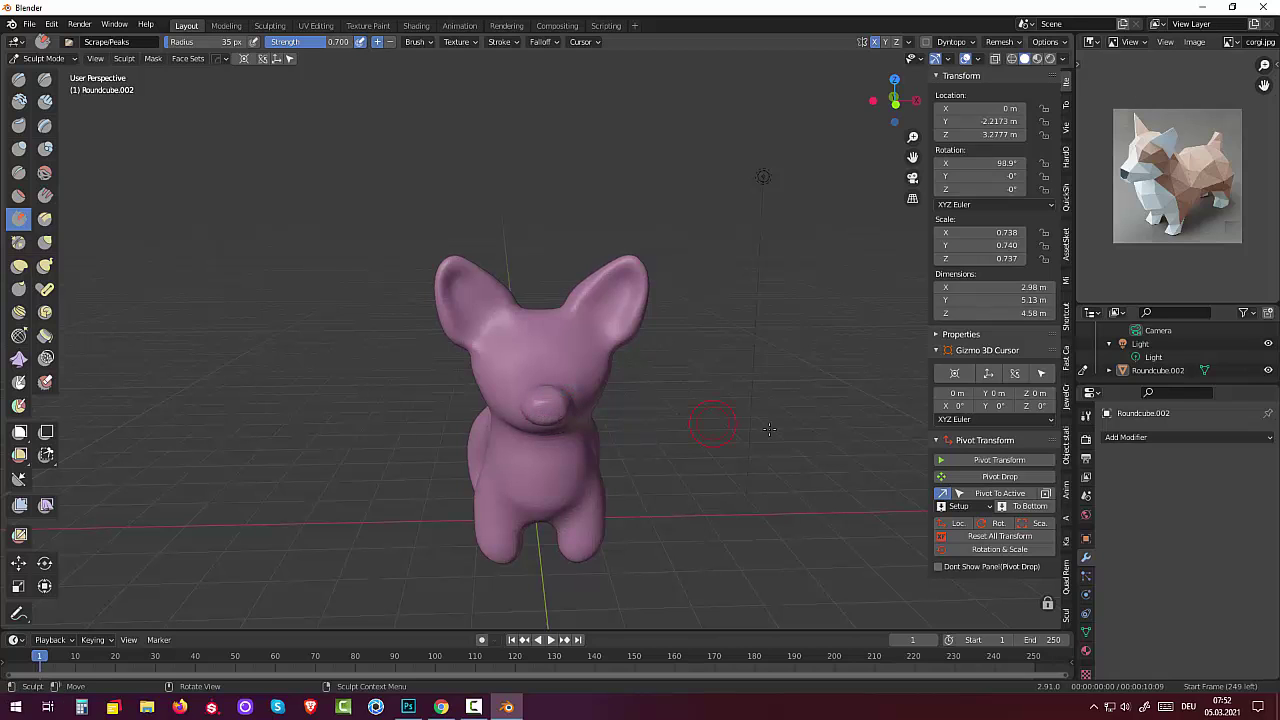
middle_drag(777, 369, 792, 453)
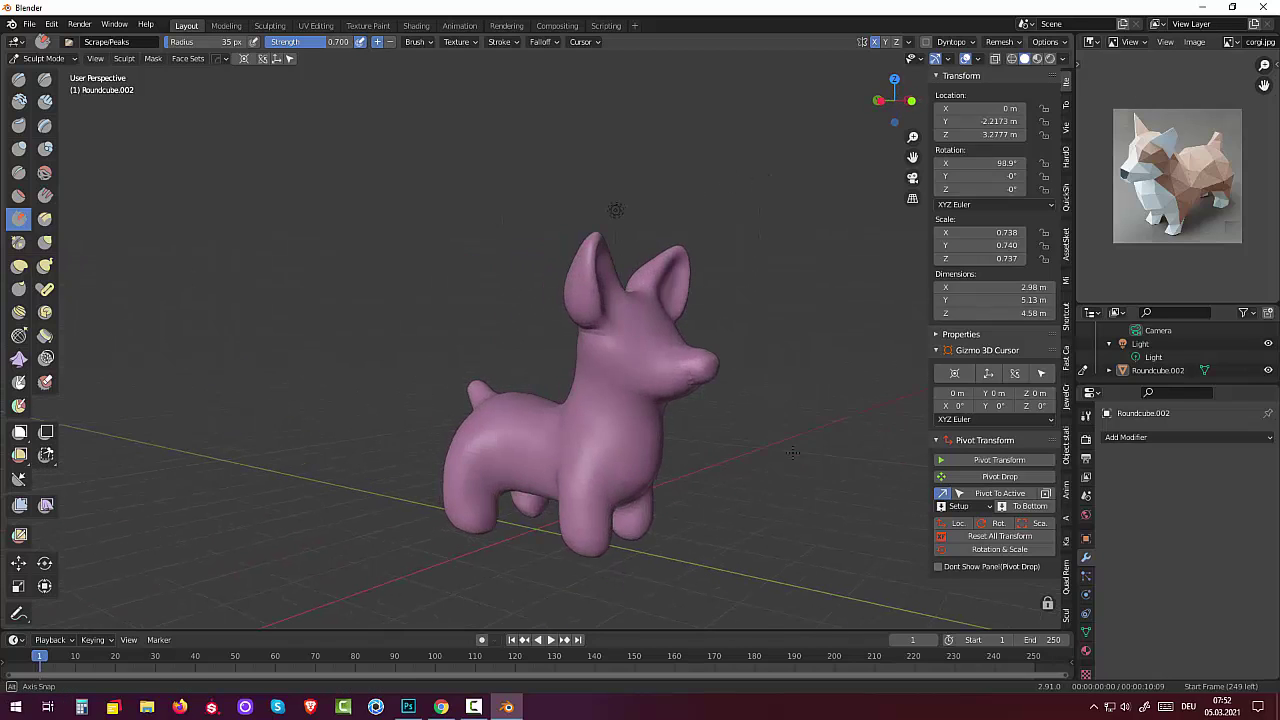
drag(692, 363, 827, 340)
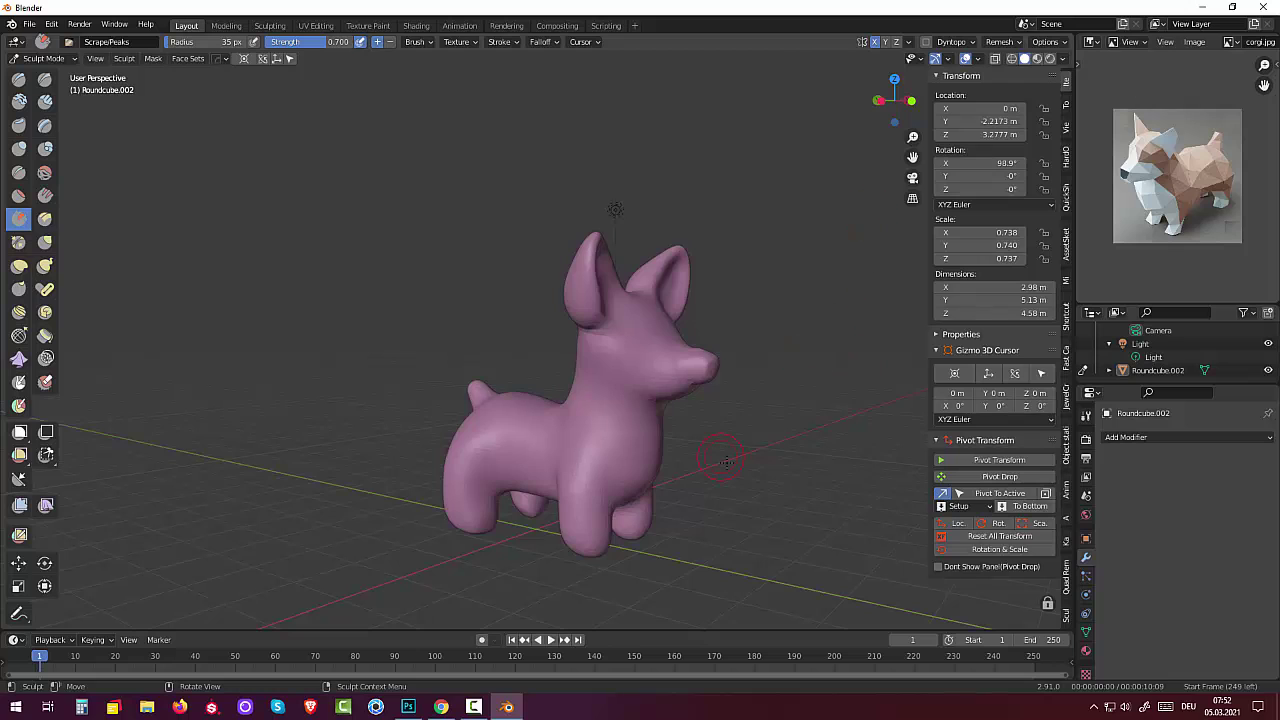
middle_drag(726, 461, 626, 485)
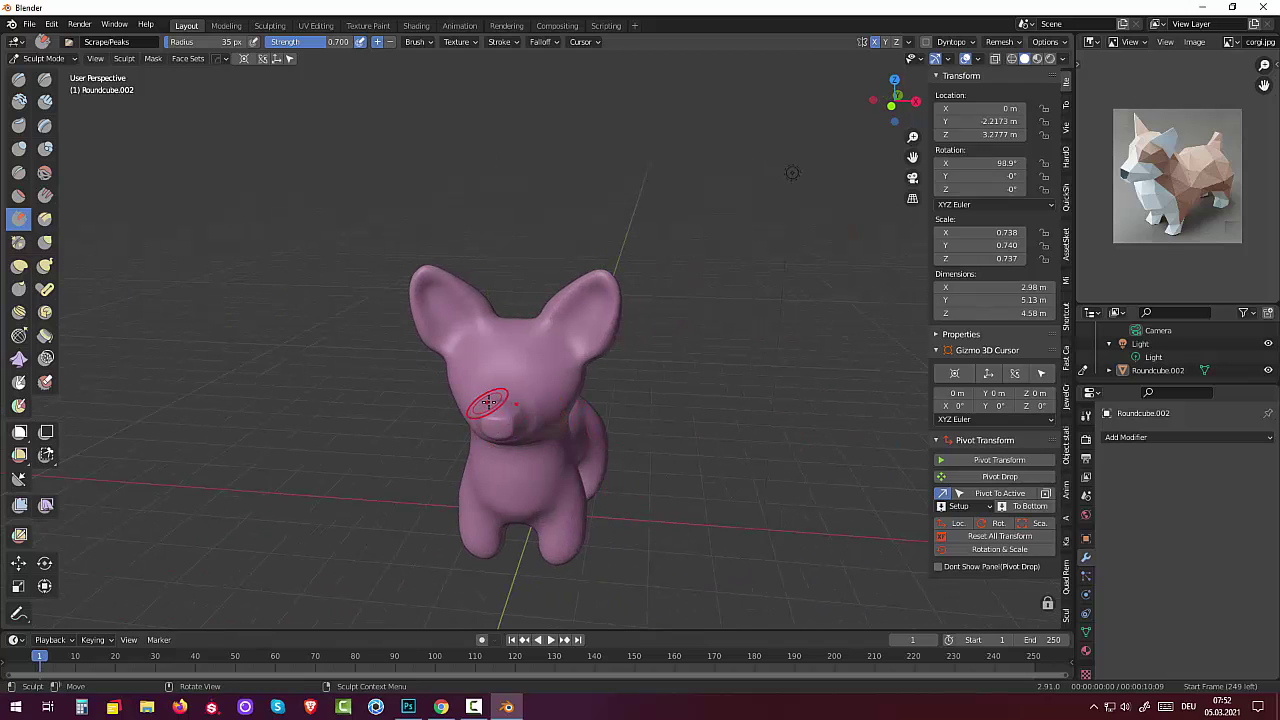
mouse_move(488, 402)
mouse_down()
mouse_move(510, 403)
mouse_move(494, 424)
mouse_move(620, 398)
mouse_up()
- Reshape the dog's right ear with Scrape/Peaks strokes
middle_drag(663, 152, 721, 416)
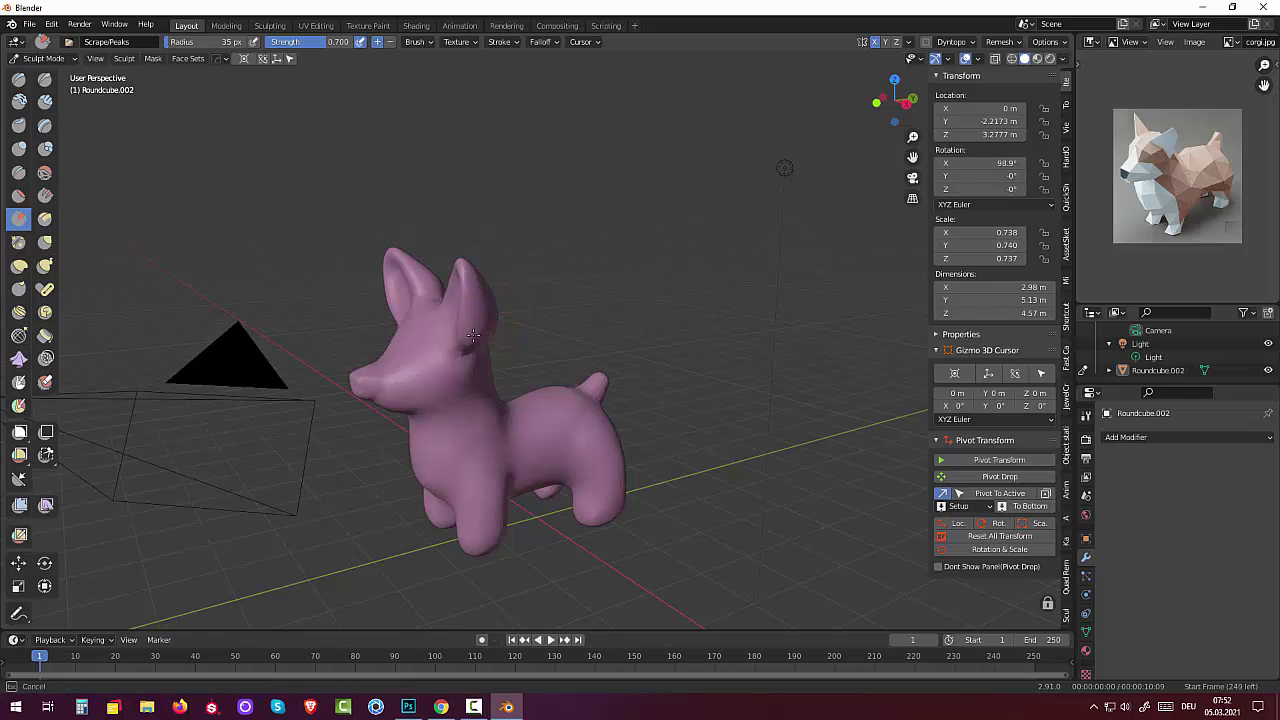
drag(482, 291, 466, 340)
drag(466, 280, 466, 356)
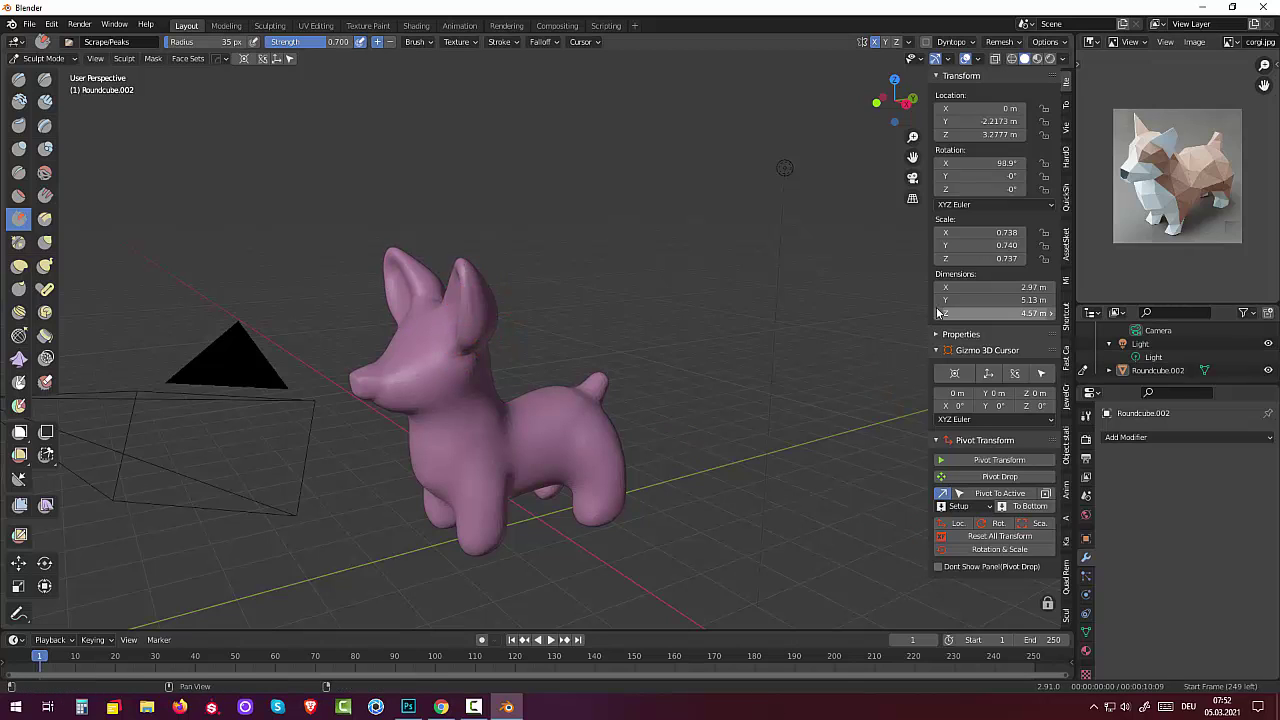
mouse_move(729, 177)
middle_down()
mouse_move(765, 277)
mouse_move(658, 278)
middle_up()
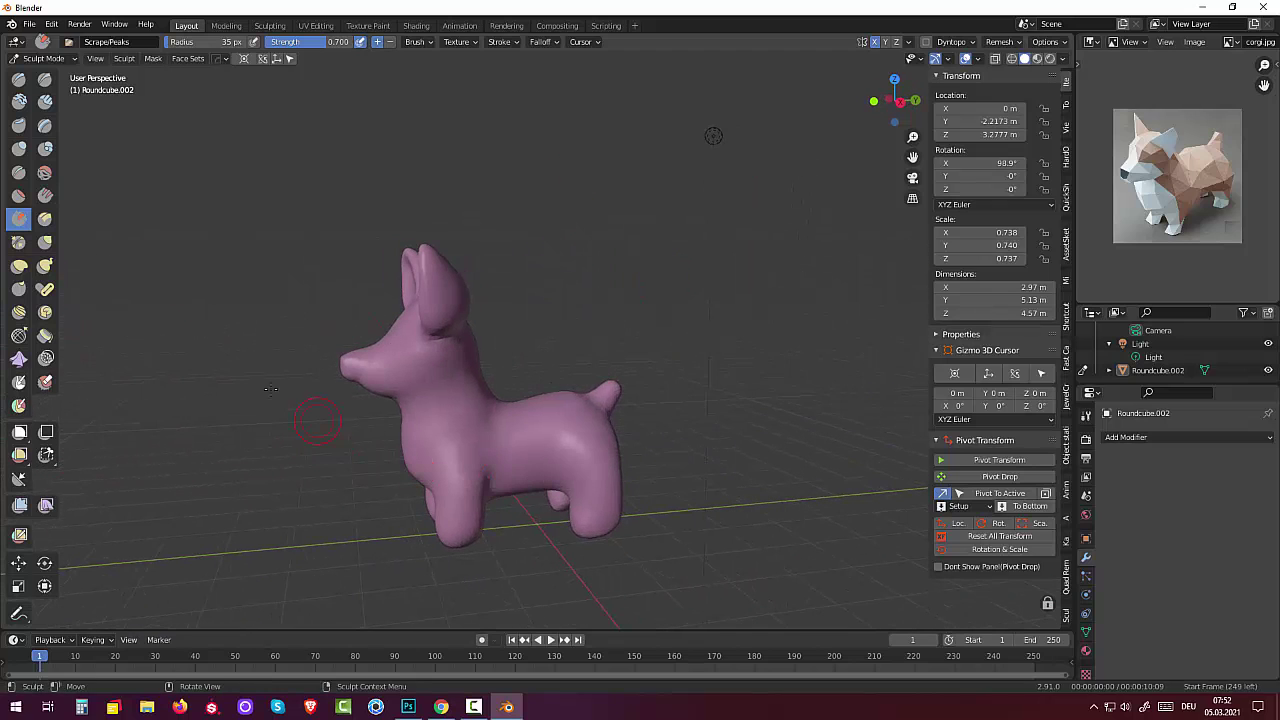
- Stretch the snout outward with the Elastic Deform brush
click(19, 265)
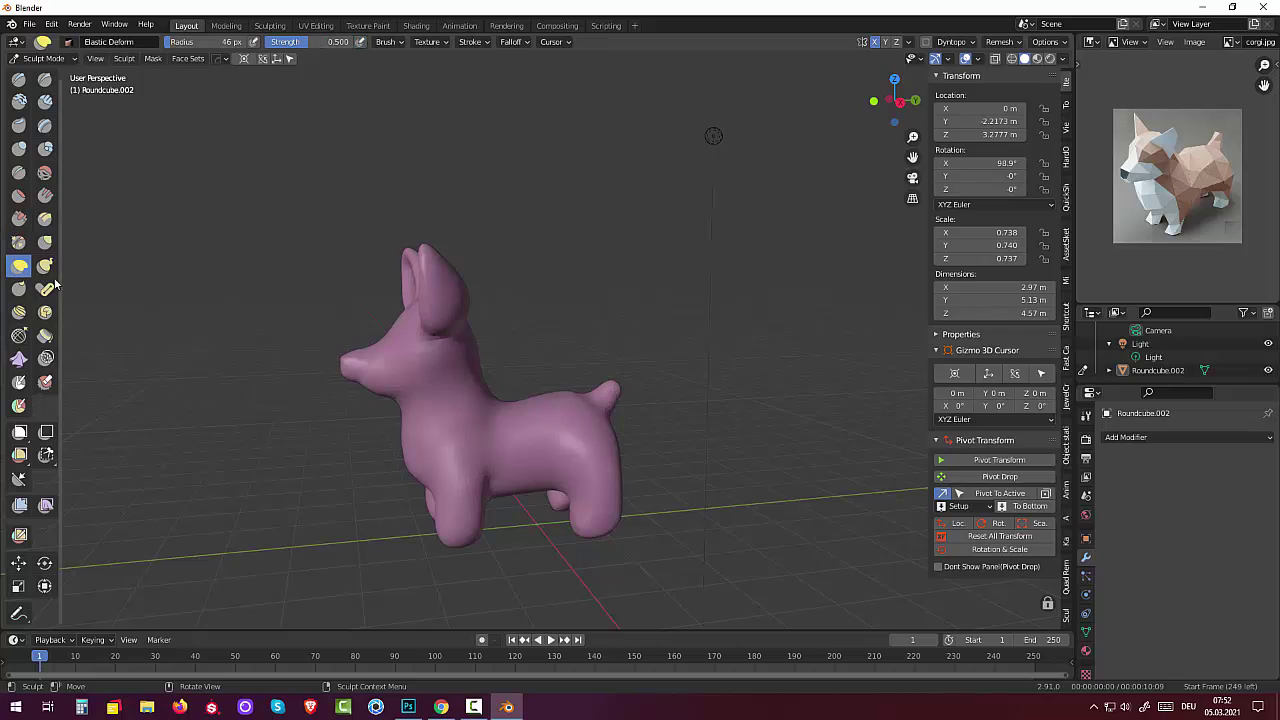
mouse_move(337, 374)
mouse_down()
mouse_move(352, 372)
mouse_move(357, 337)
mouse_move(343, 357)
mouse_move(343, 343)
mouse_move(354, 366)
mouse_up()
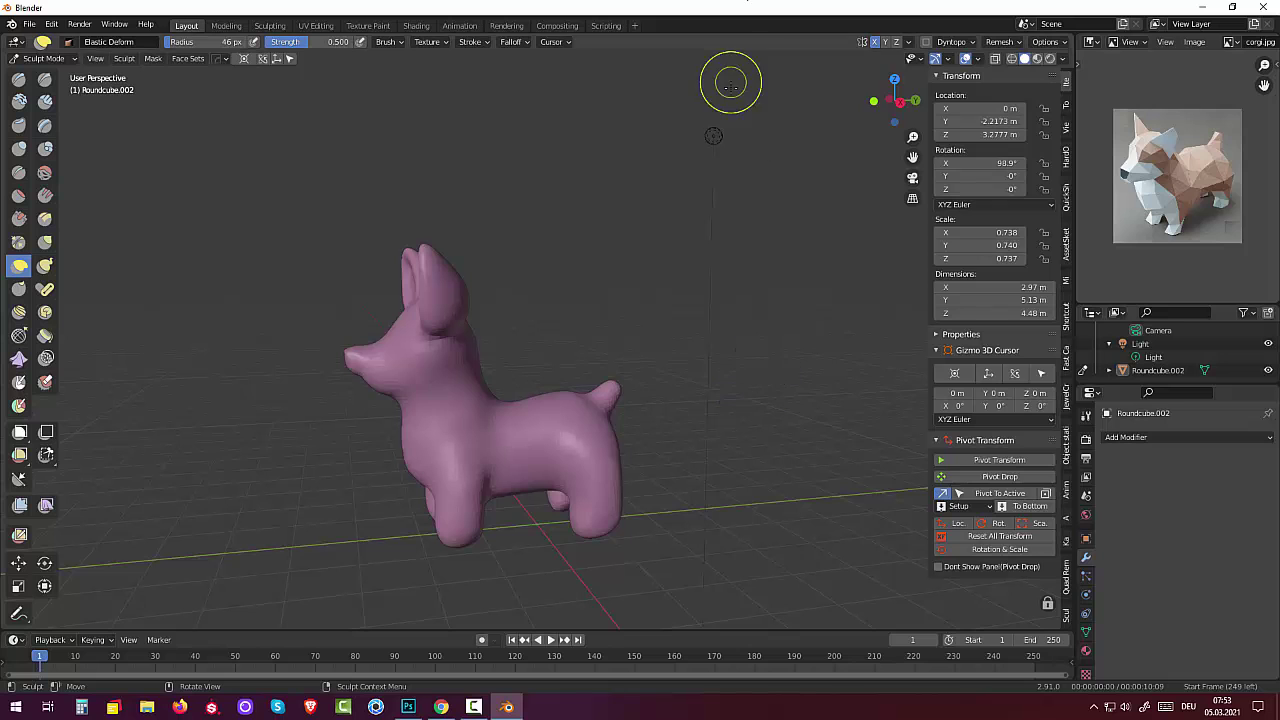
mouse_move(536, 230)
middle_down()
mouse_move(810, 240)
mouse_move(711, 260)
middle_up()
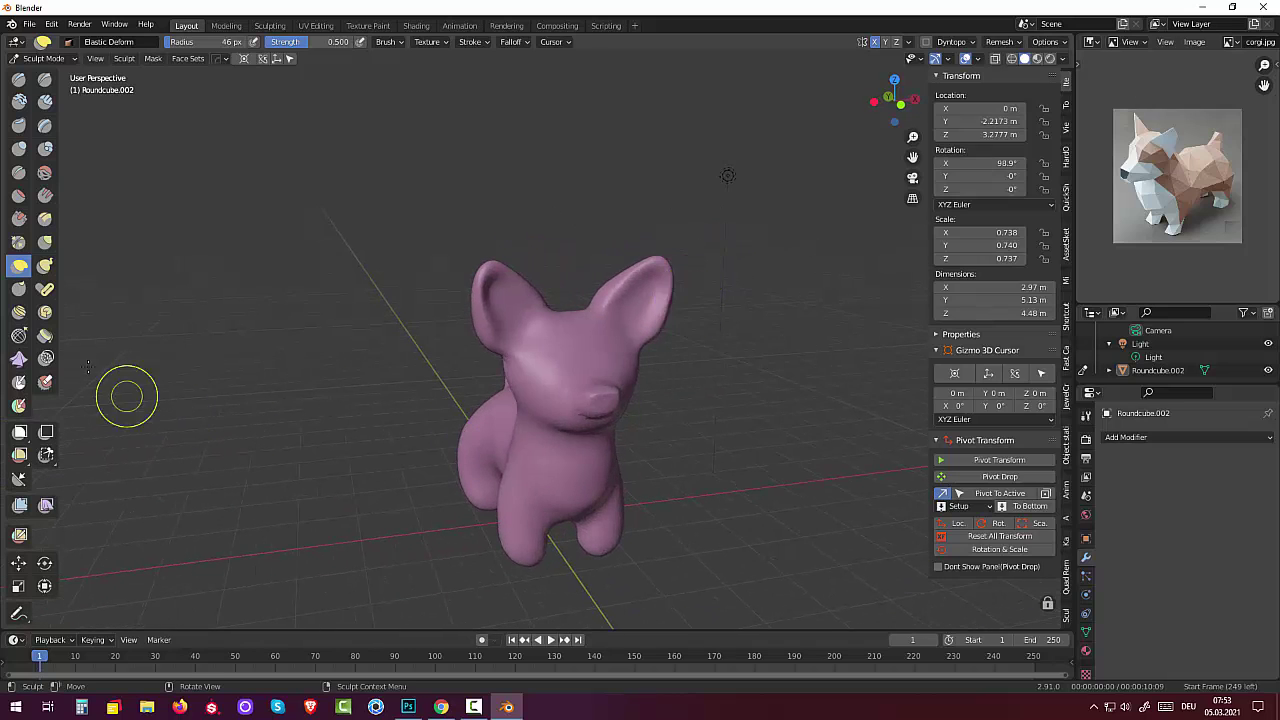
- Define the tip and shape of the nose with the Scrape/Peaks brush
click(19, 218)
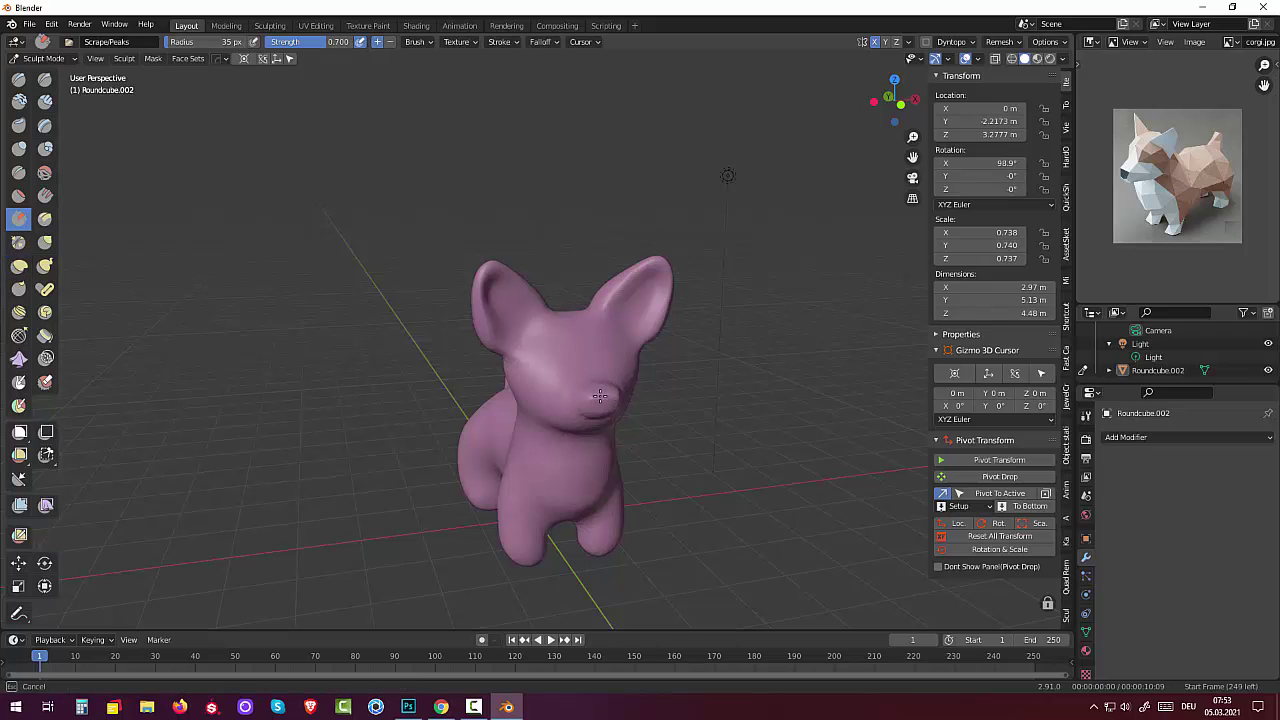
mouse_move(600, 396)
mouse_down()
mouse_move(596, 385)
mouse_move(582, 395)
mouse_up()
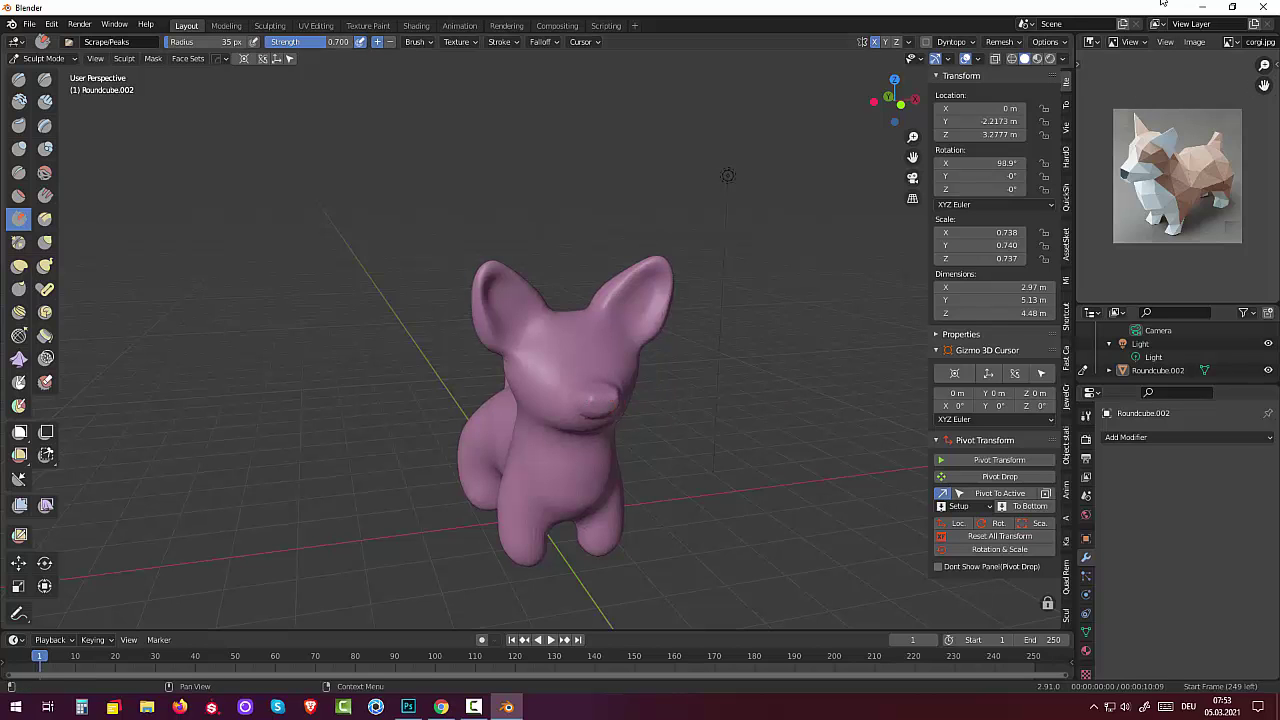
mouse_move(686, 400)
middle_down()
mouse_move(644, 420)
mouse_move(646, 443)
middle_up()
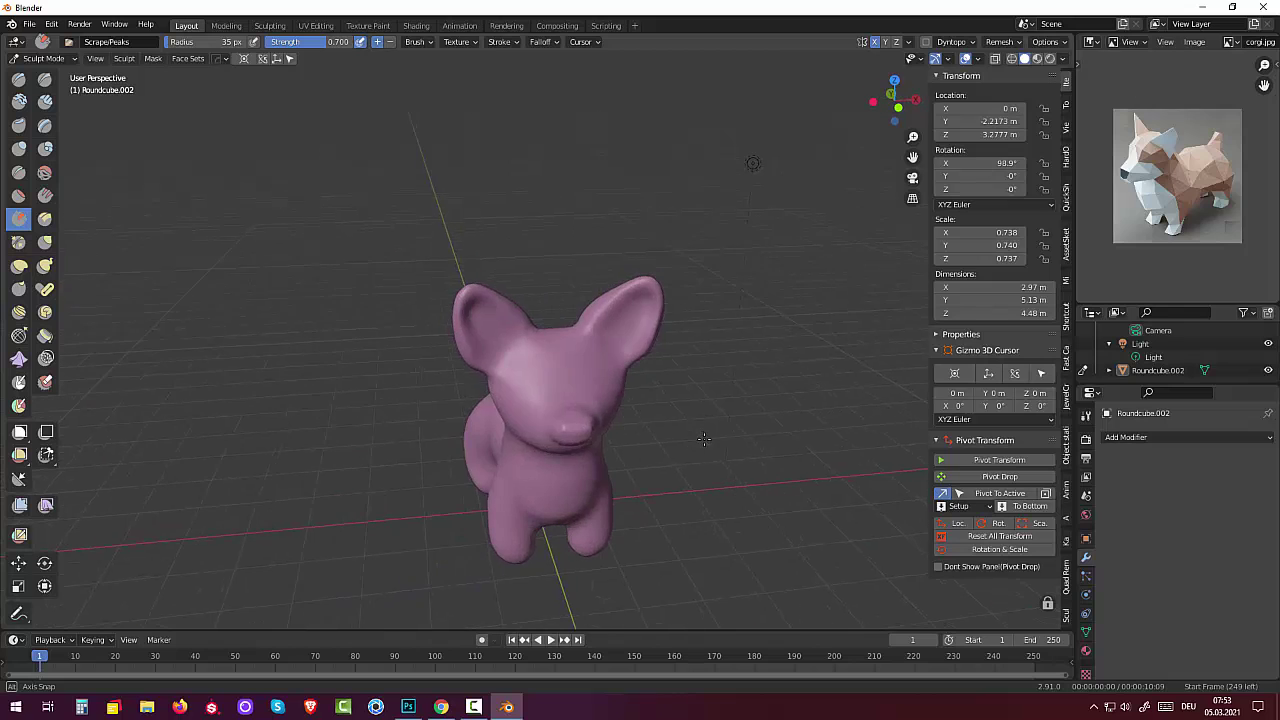
click(566, 437)
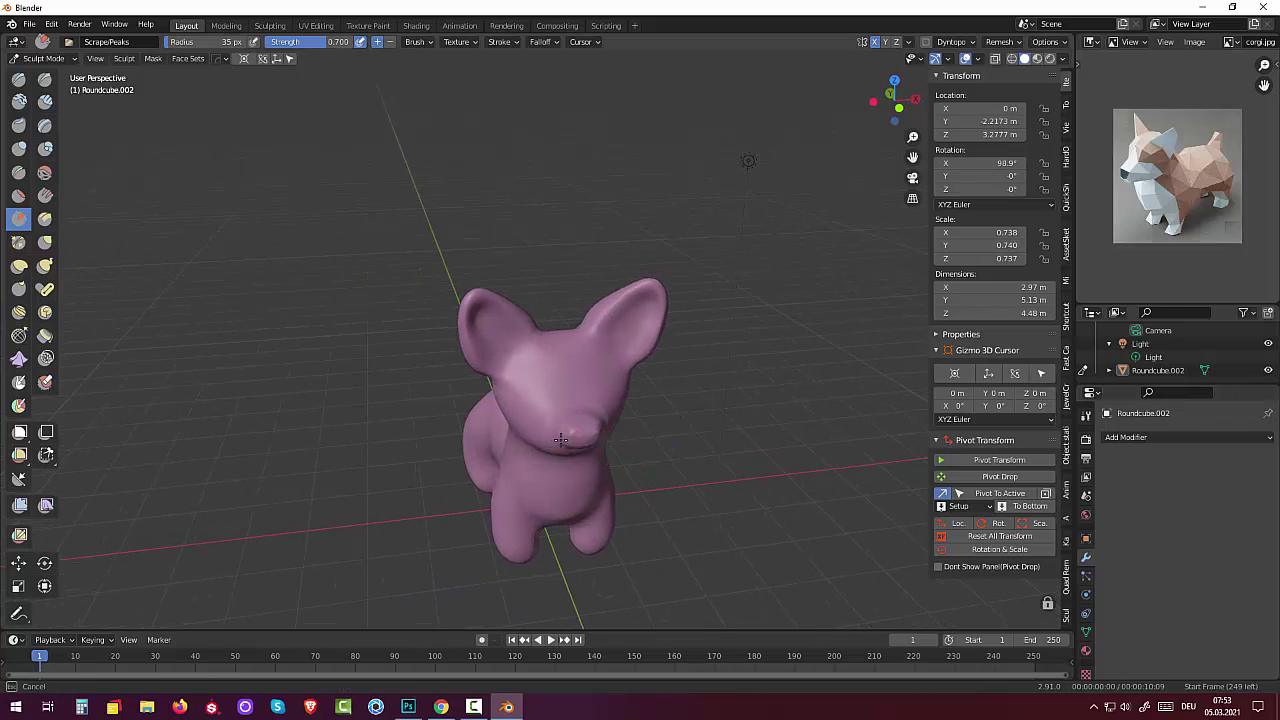
click(572, 431)
middle_drag(669, 429, 654, 432)
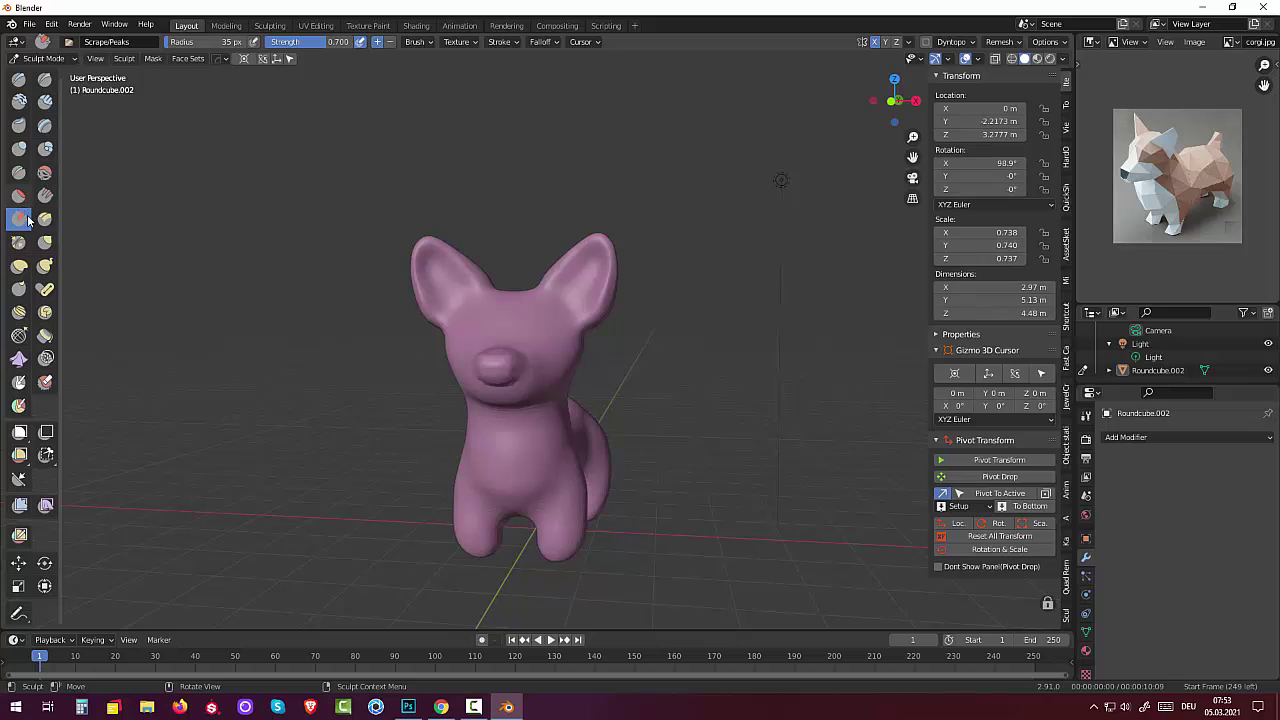
- Smooth the nose, ears, tail area and back legs with the Smooth brush
click(44, 172)
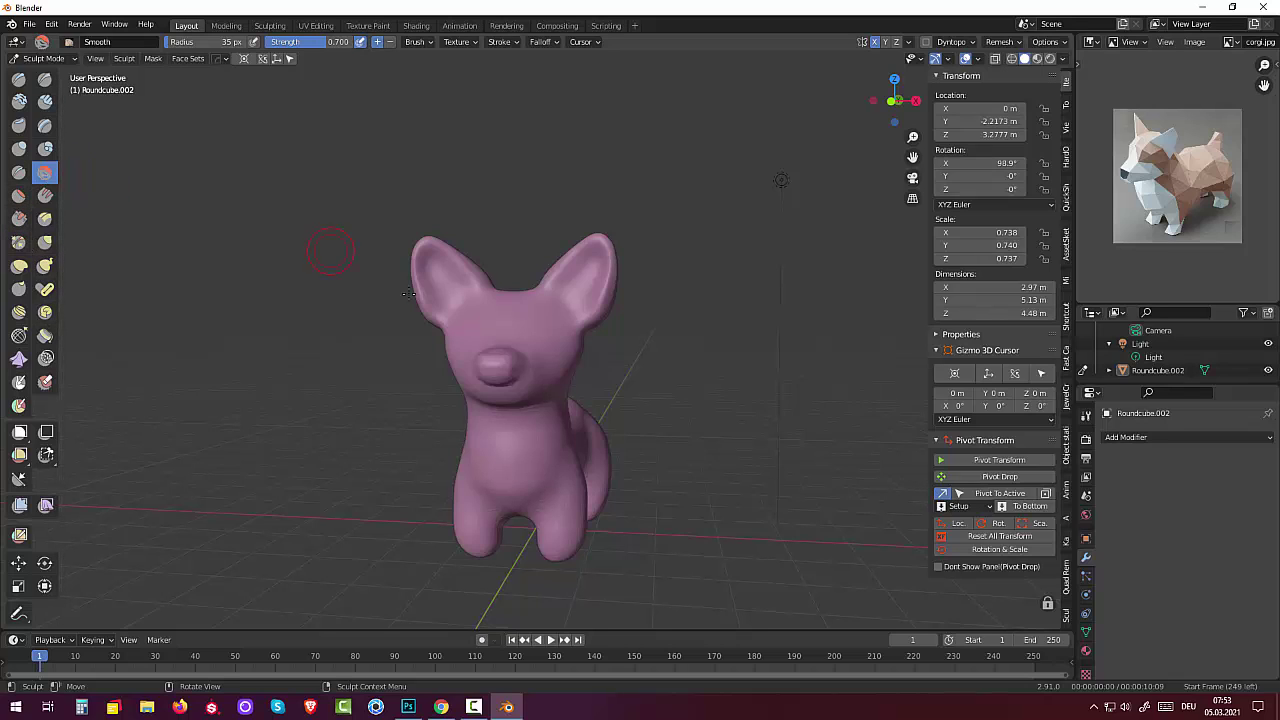
mouse_move(510, 386)
mouse_down()
mouse_move(491, 362)
mouse_move(485, 400)
mouse_up()
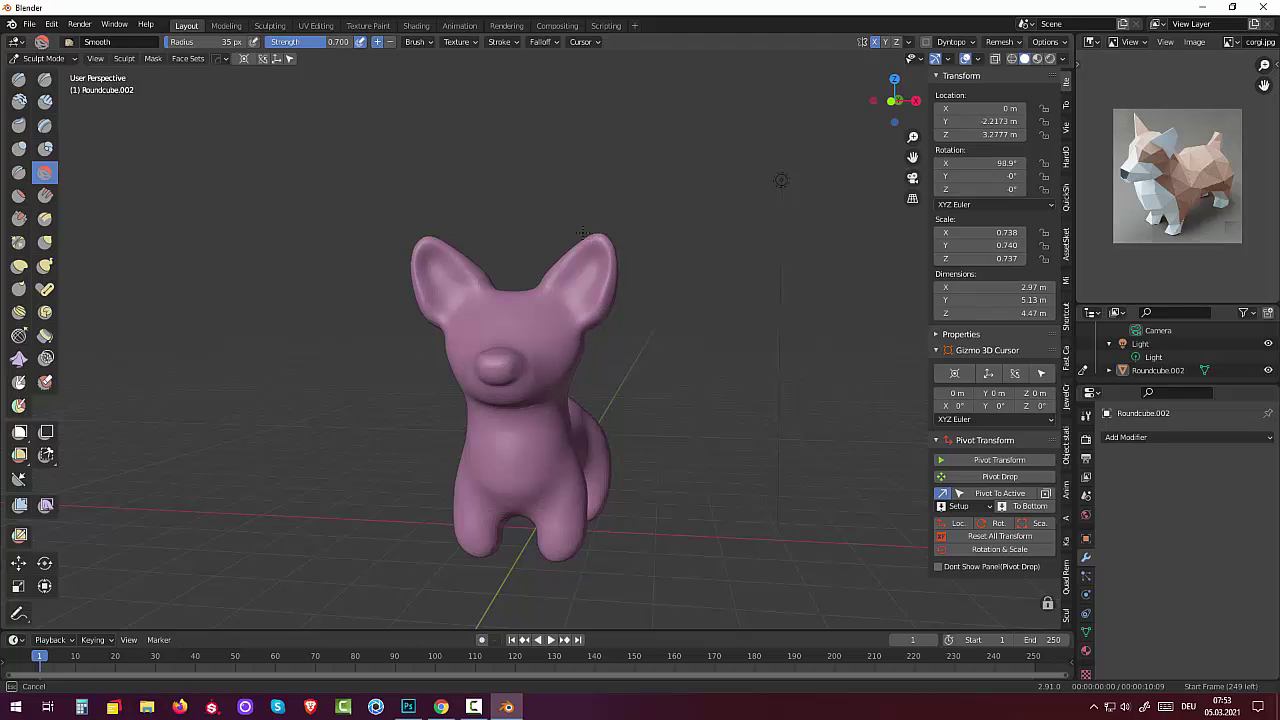
drag(456, 266, 443, 263)
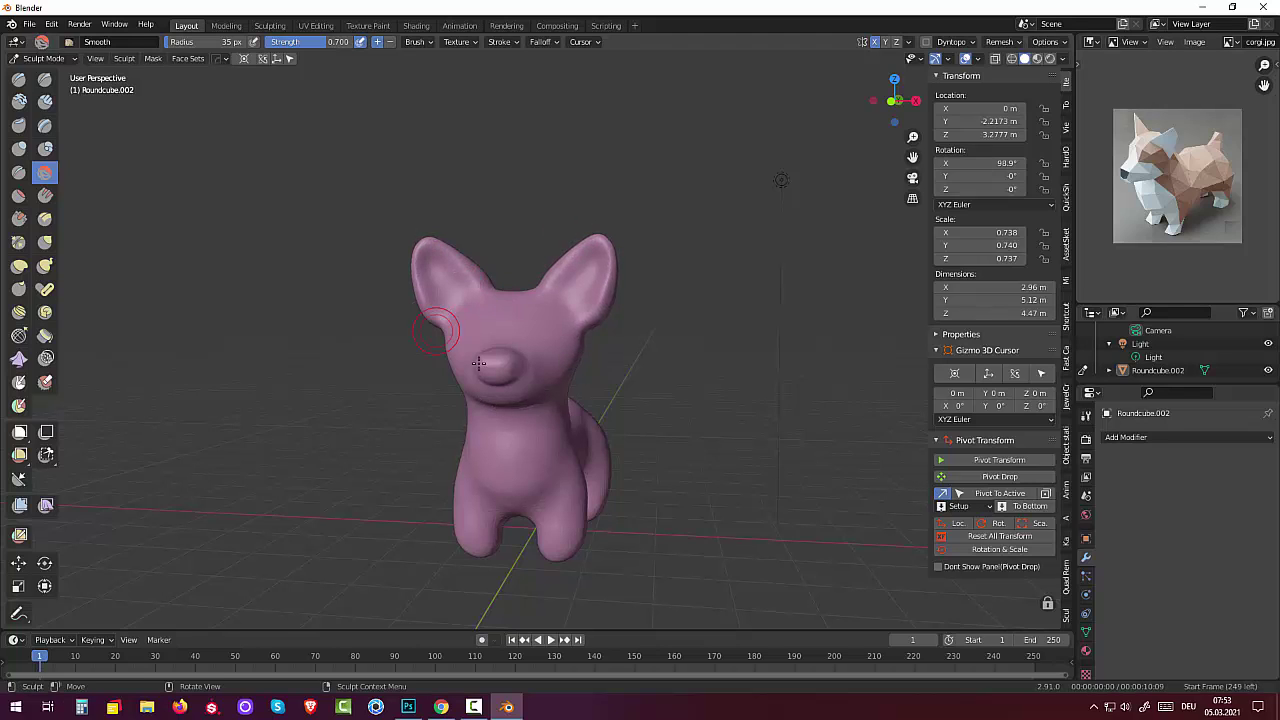
mouse_move(811, 340)
middle_down()
mouse_move(506, 317)
mouse_move(520, 322)
middle_up()
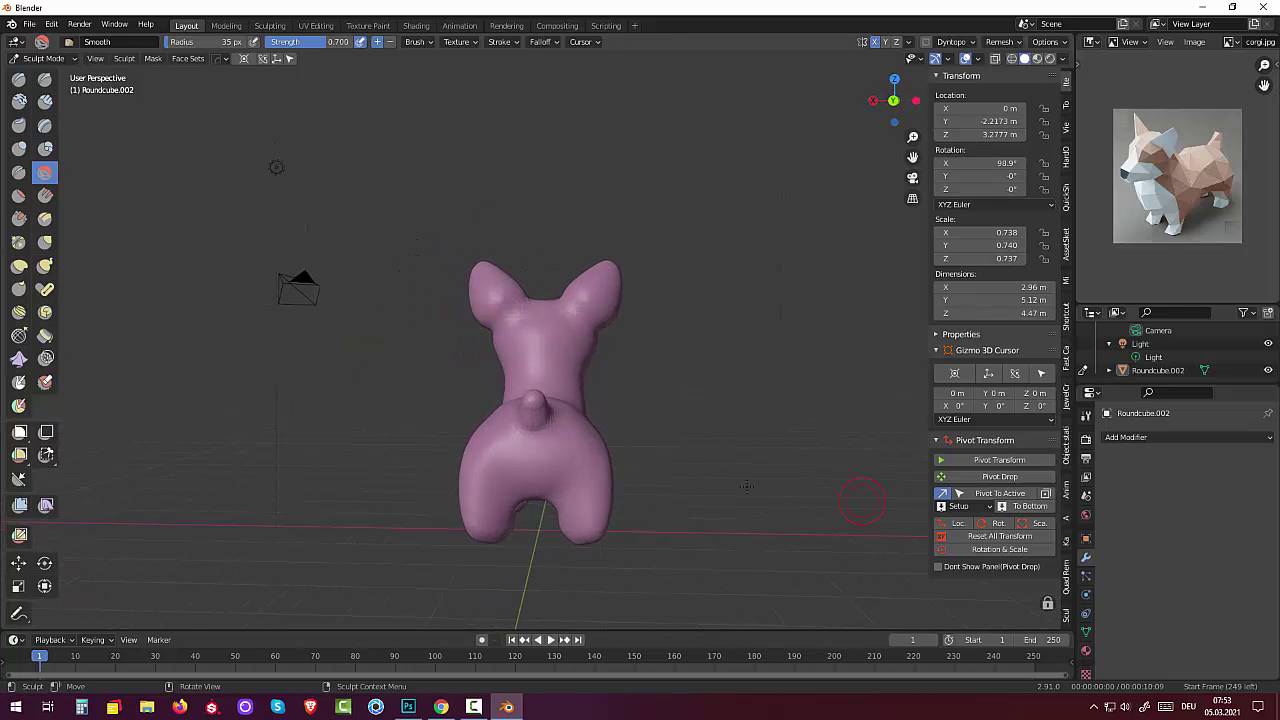
drag(518, 440, 528, 417)
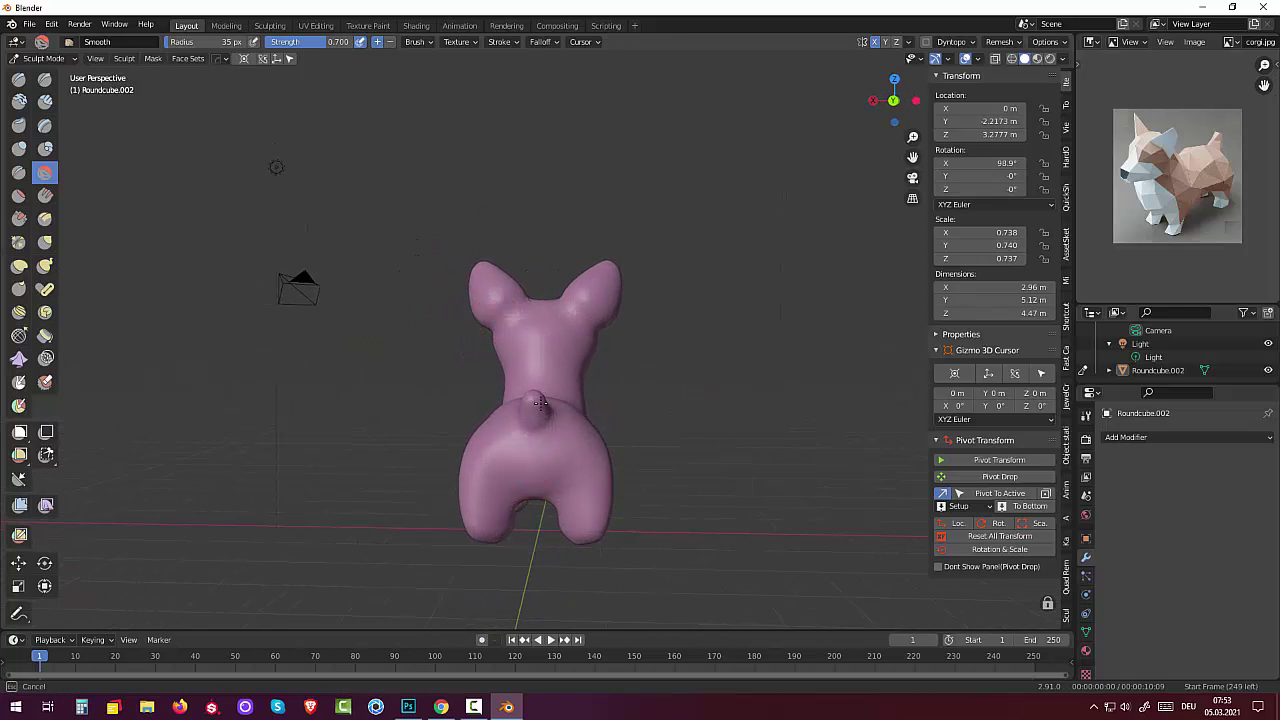
drag(502, 541, 488, 556)
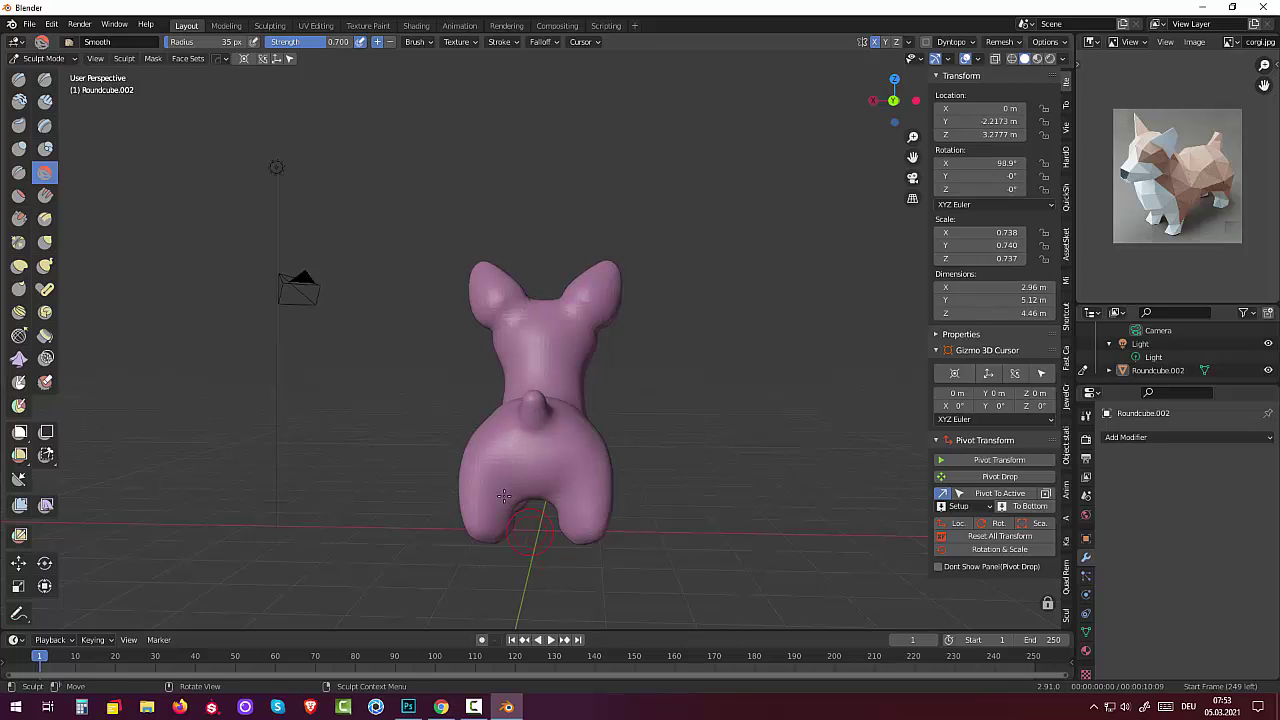
drag(490, 305, 482, 293)
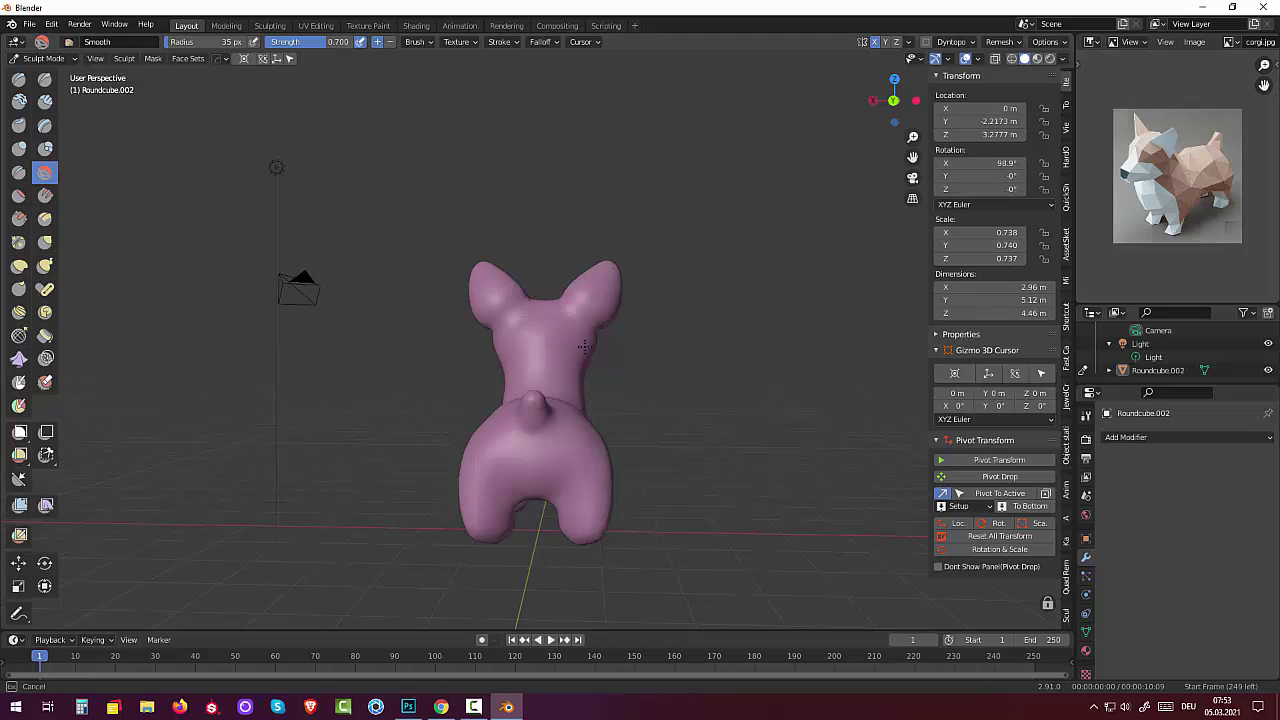
drag(469, 399, 463, 386)
- Smooth the head and ear surface from a side view
middle_drag(904, 366, 1078, 522)
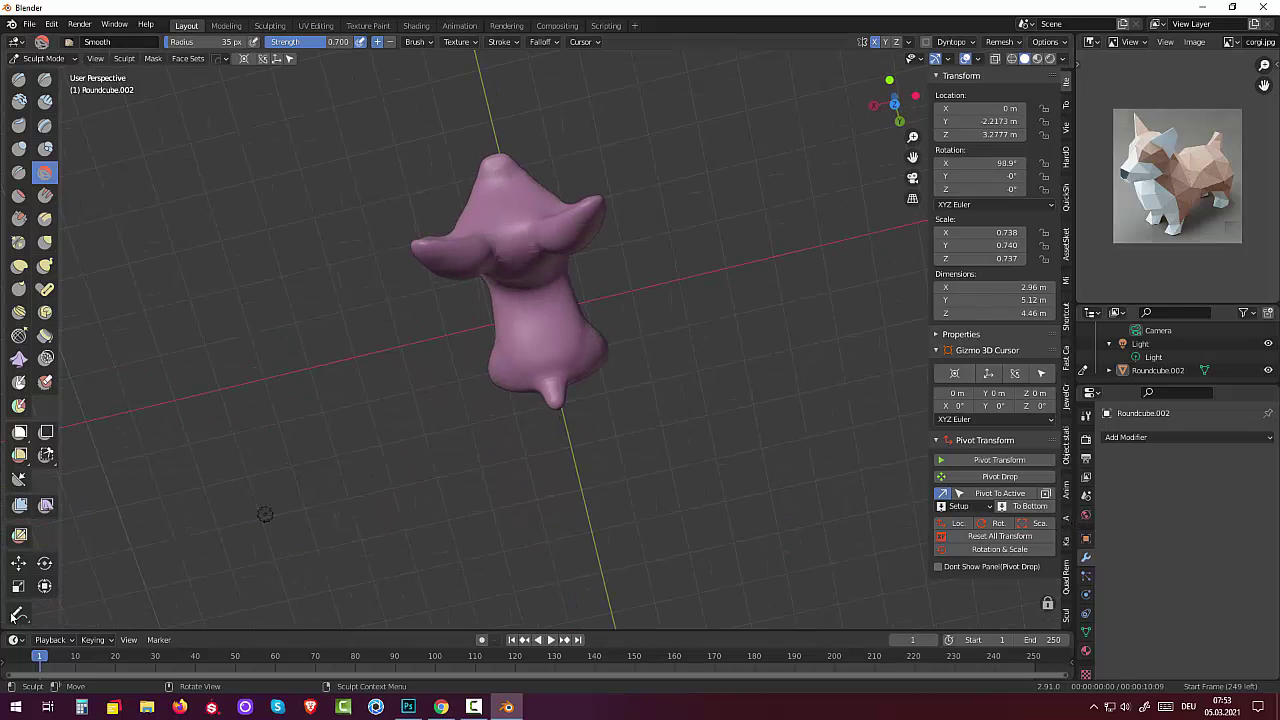
middle_drag(394, 563, 639, 427)
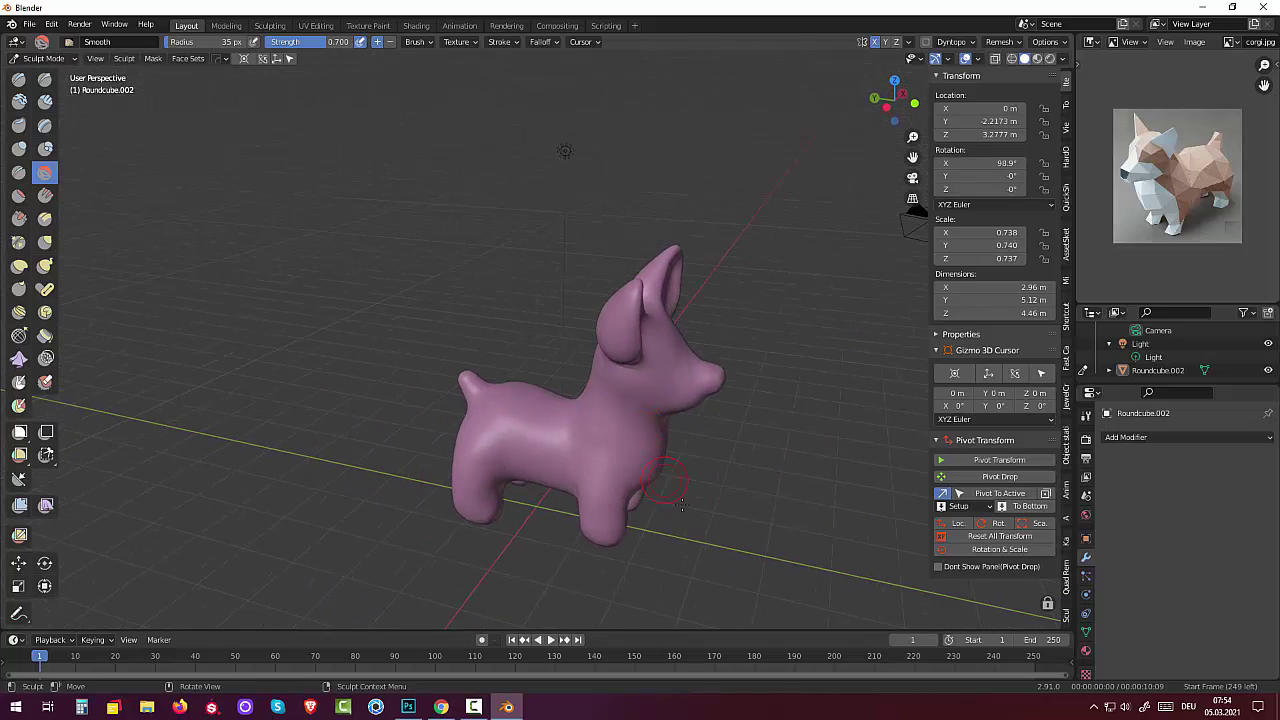
drag(723, 371, 619, 360)
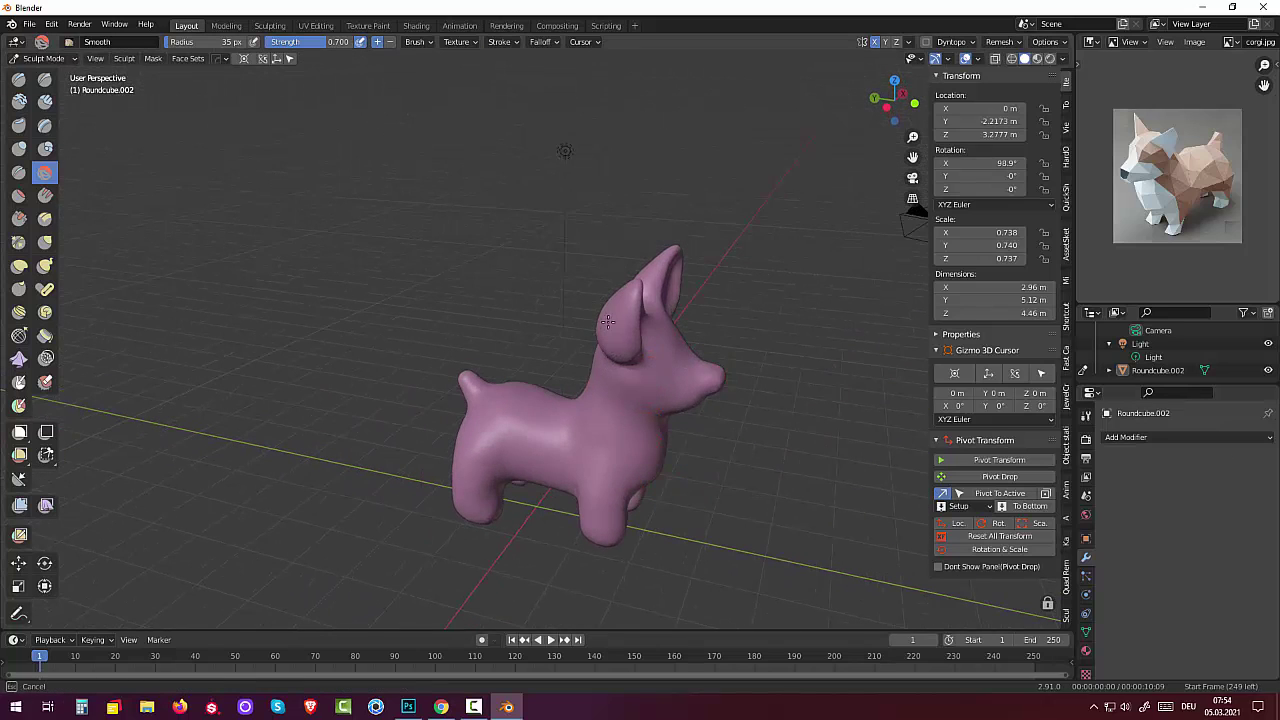
drag(616, 300, 603, 342)
middle_drag(866, 478, 657, 400)
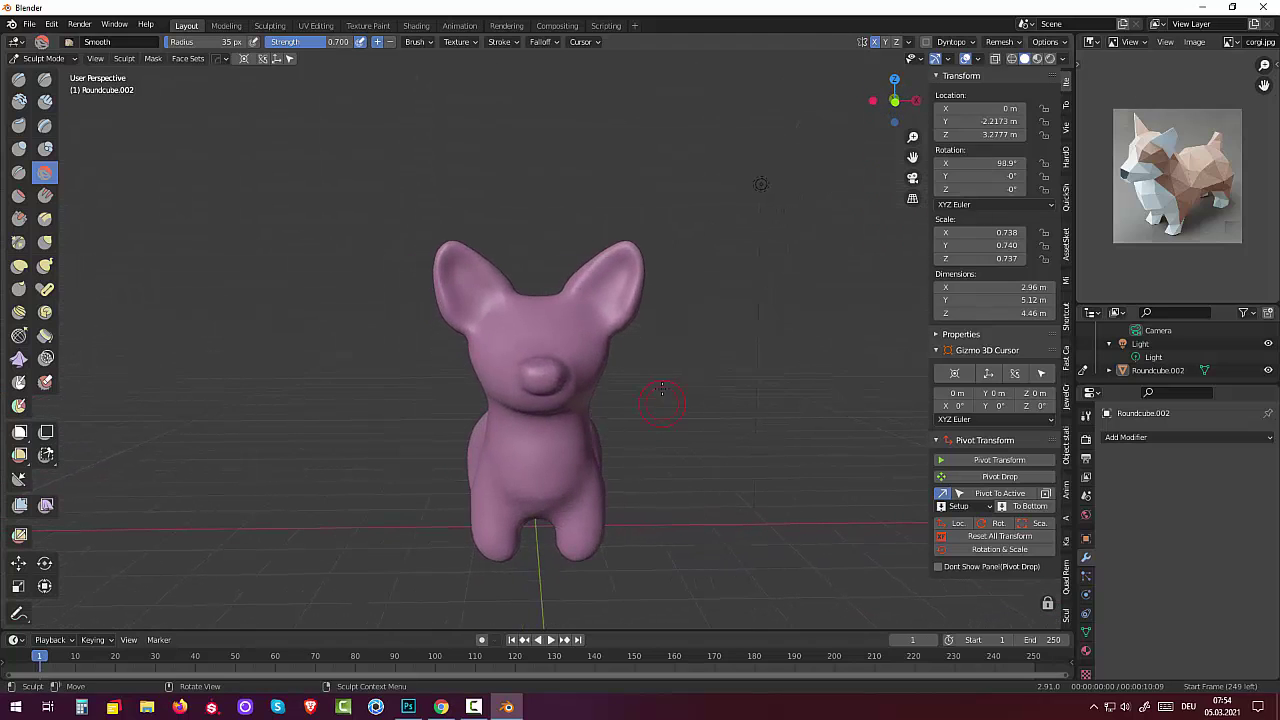
- Set the Remesh voxel size to 0.0830, then begin readjusting it interactively
click(996, 42)
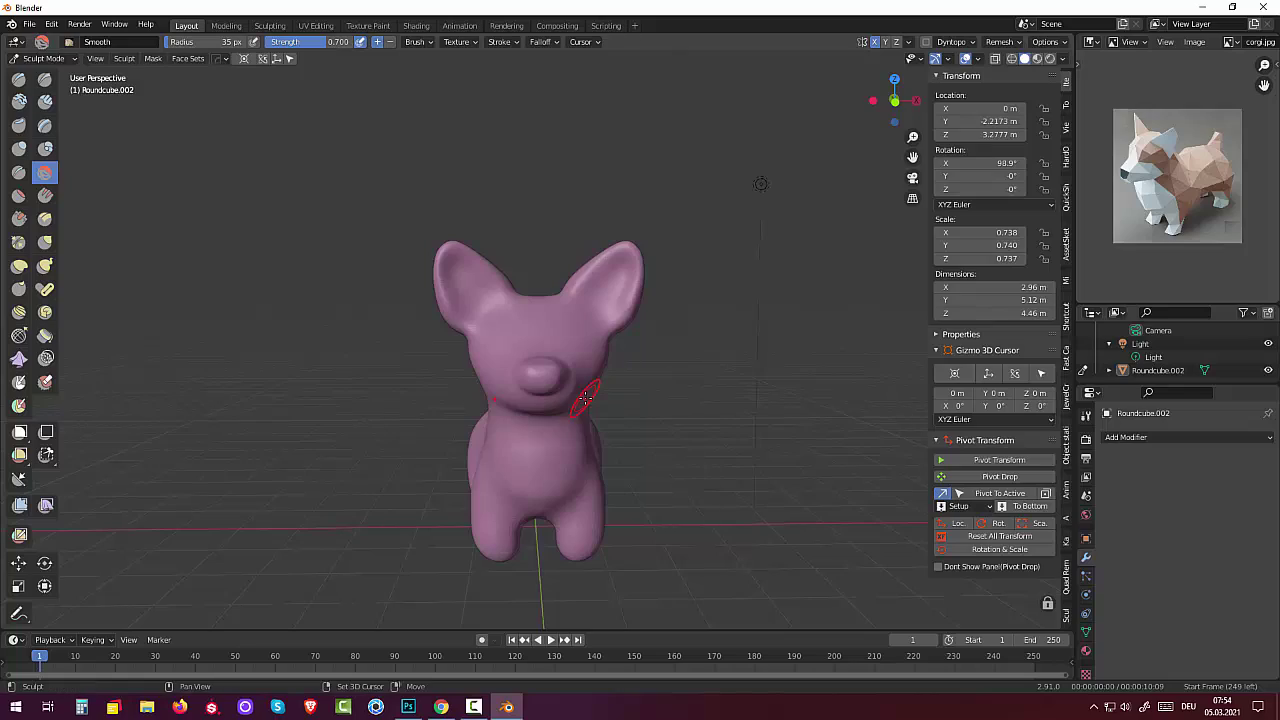
key(r)
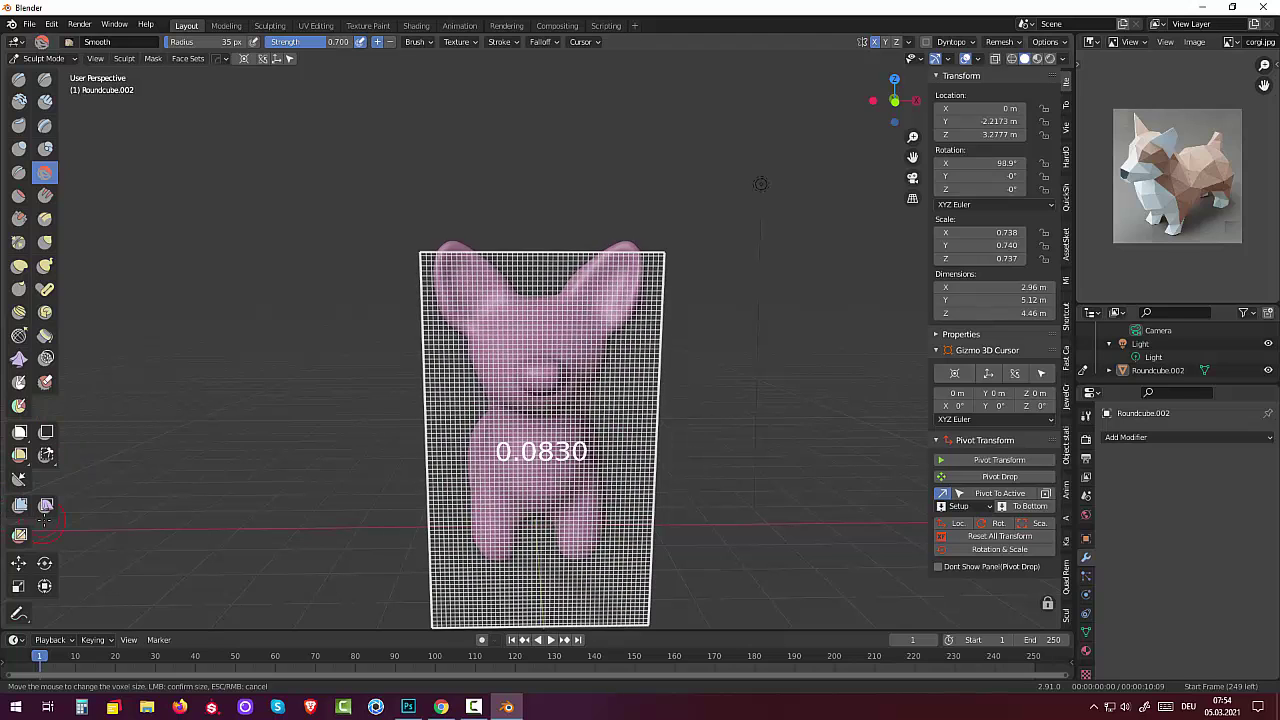
click(229, 517)
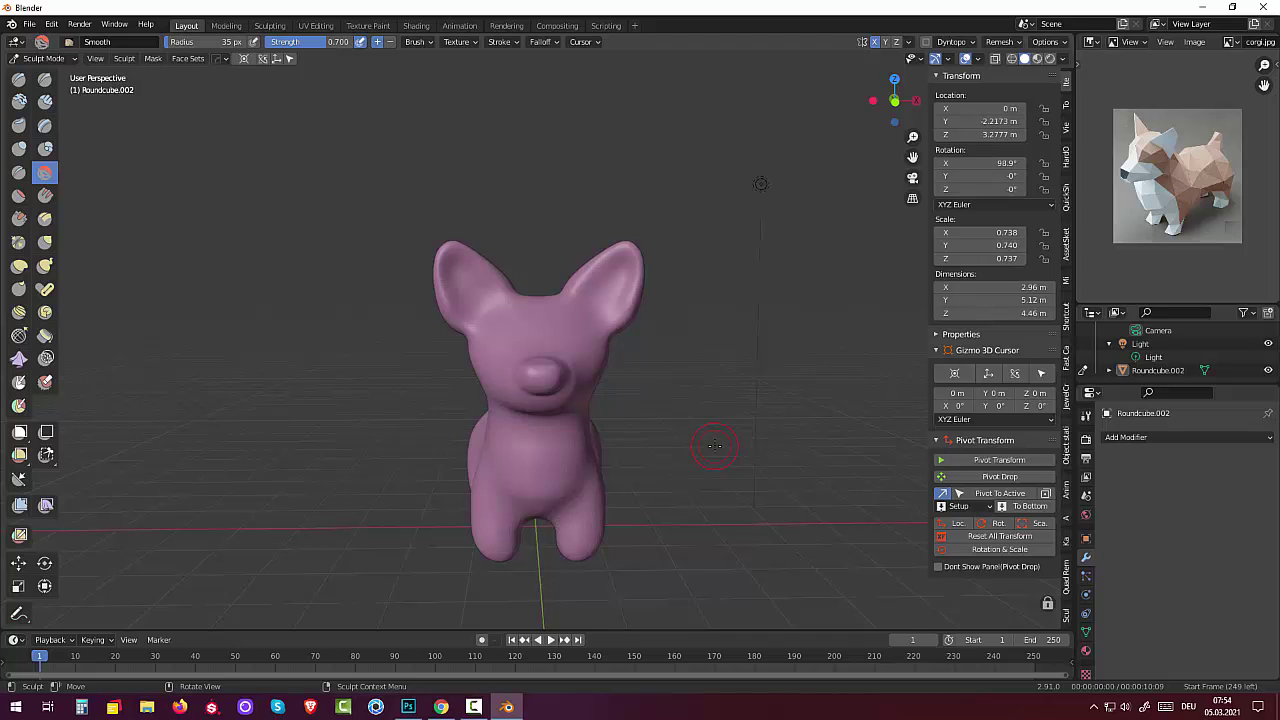
key(shift+r)
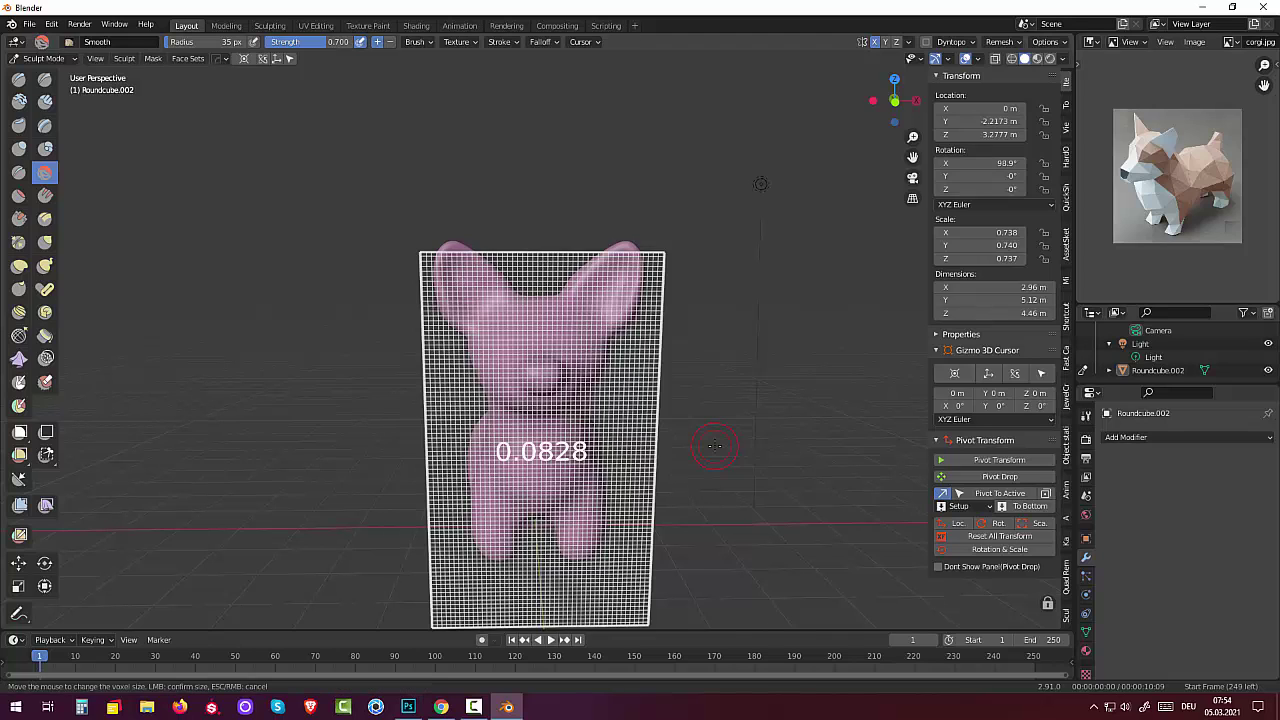
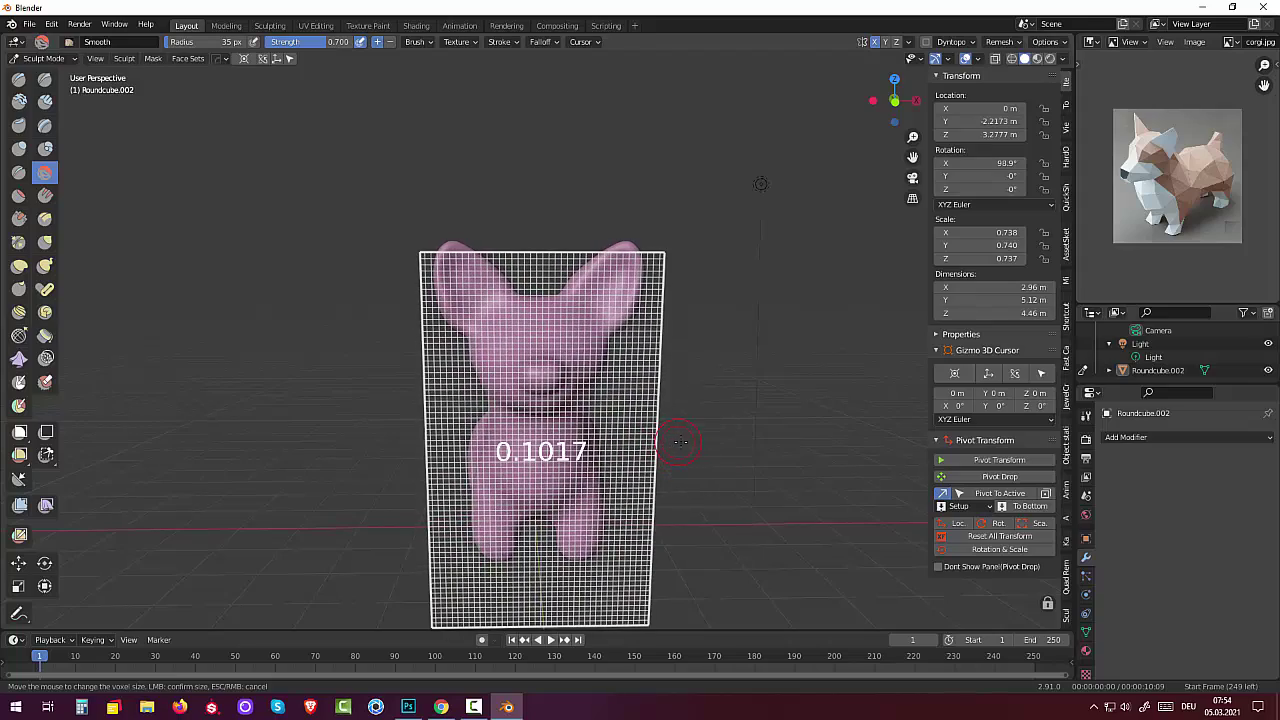
- Voxel-remesh the sculpted dog at about 0.1 m voxel size, then switch to Object Mode
click(680, 441)
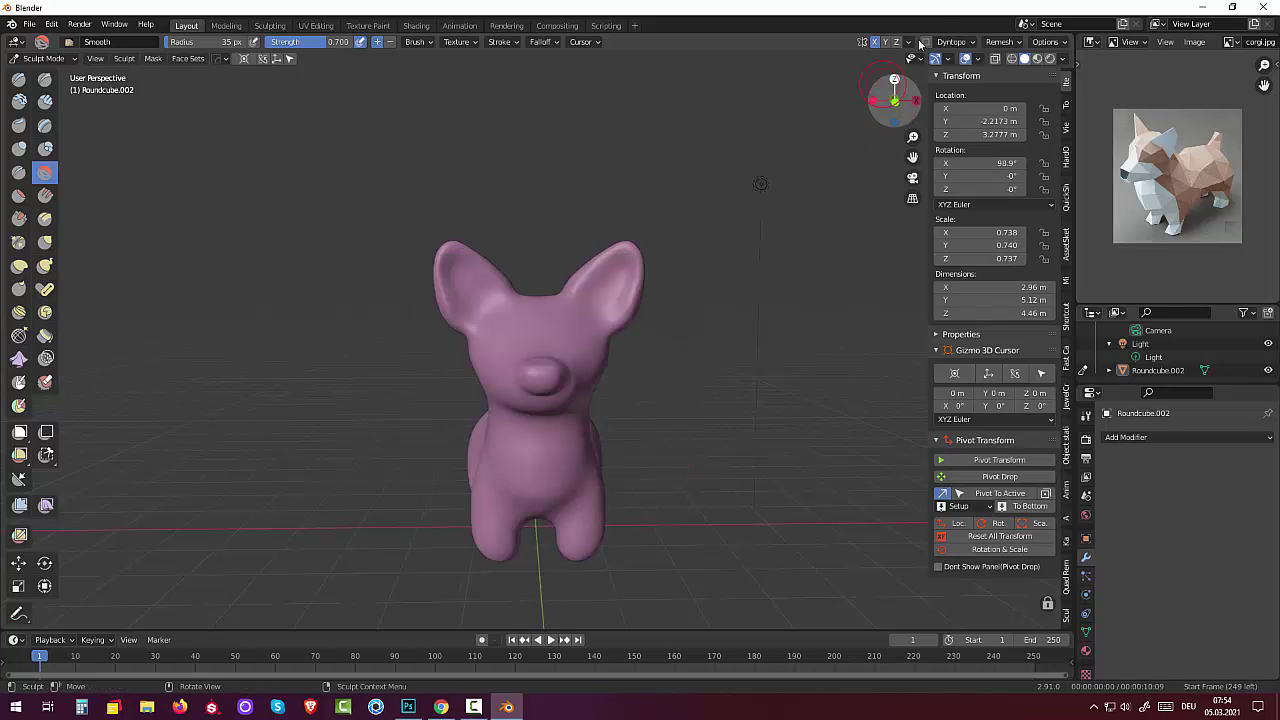
click(1001, 42)
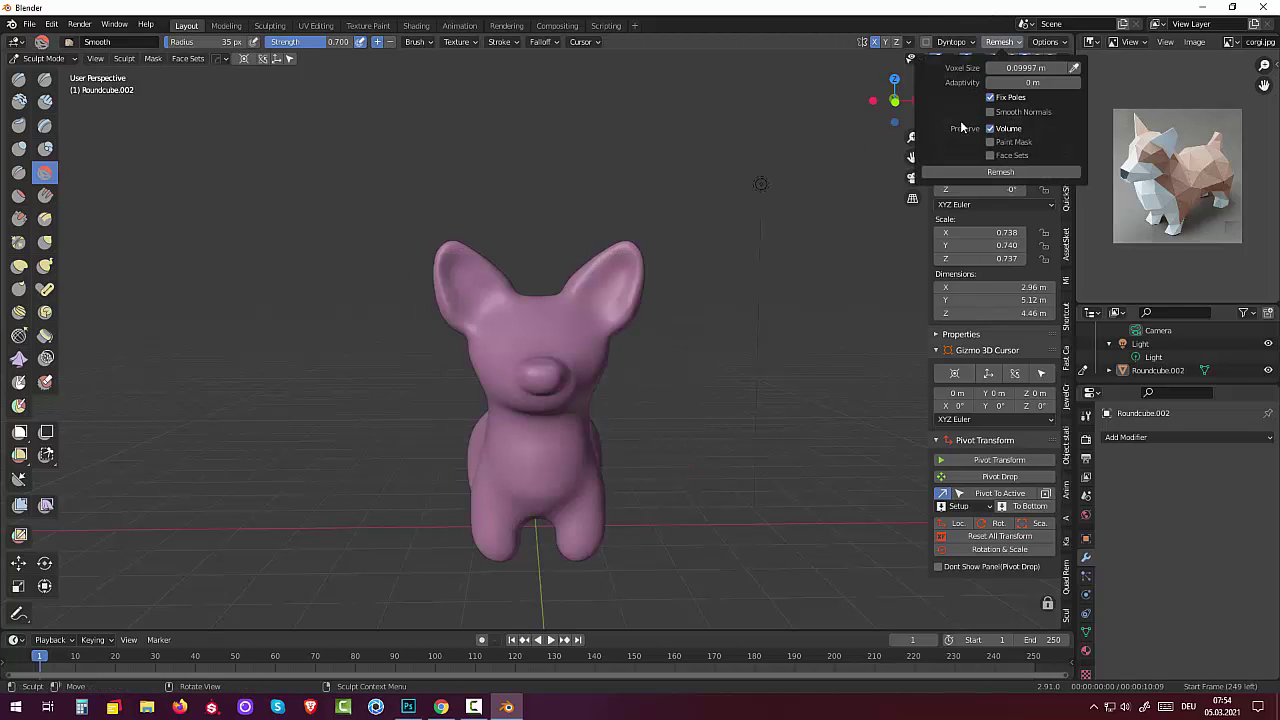
click(993, 174)
click(40, 58)
click(41, 73)
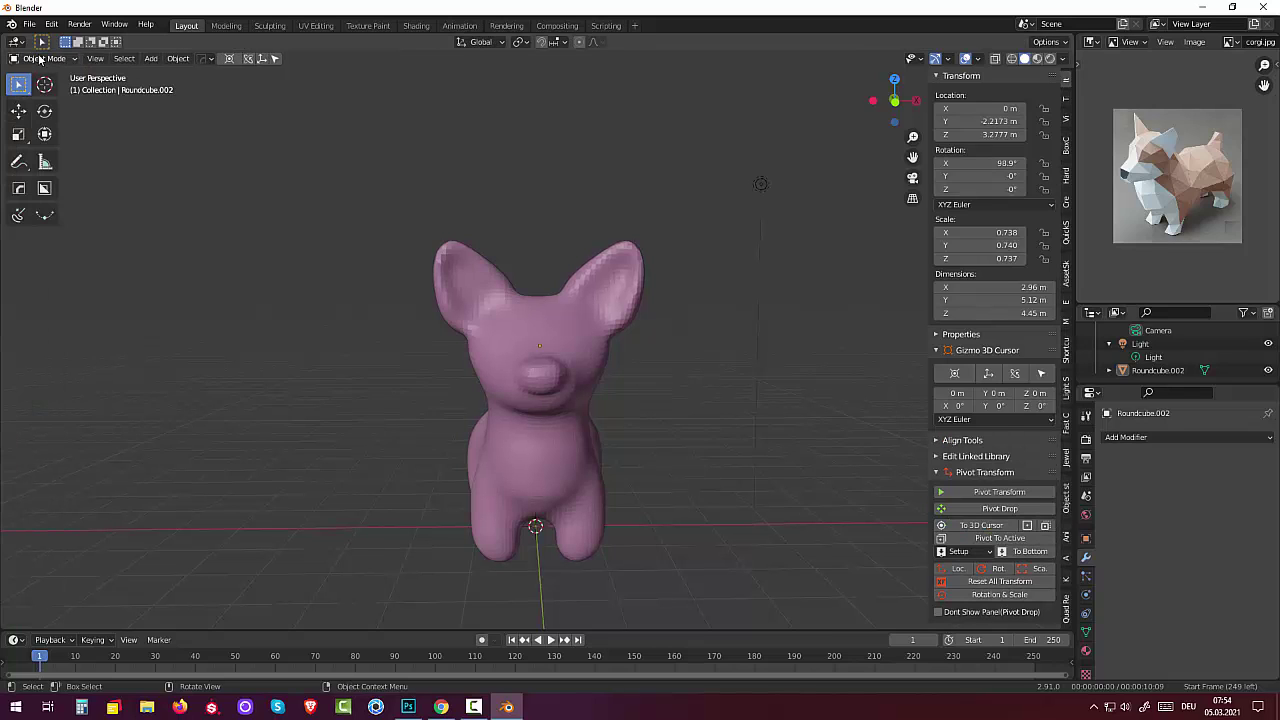
- Put the dog into Edit Mode and orbit and zoom to inspect its dense, even quad mesh
click(40, 58)
click(44, 88)
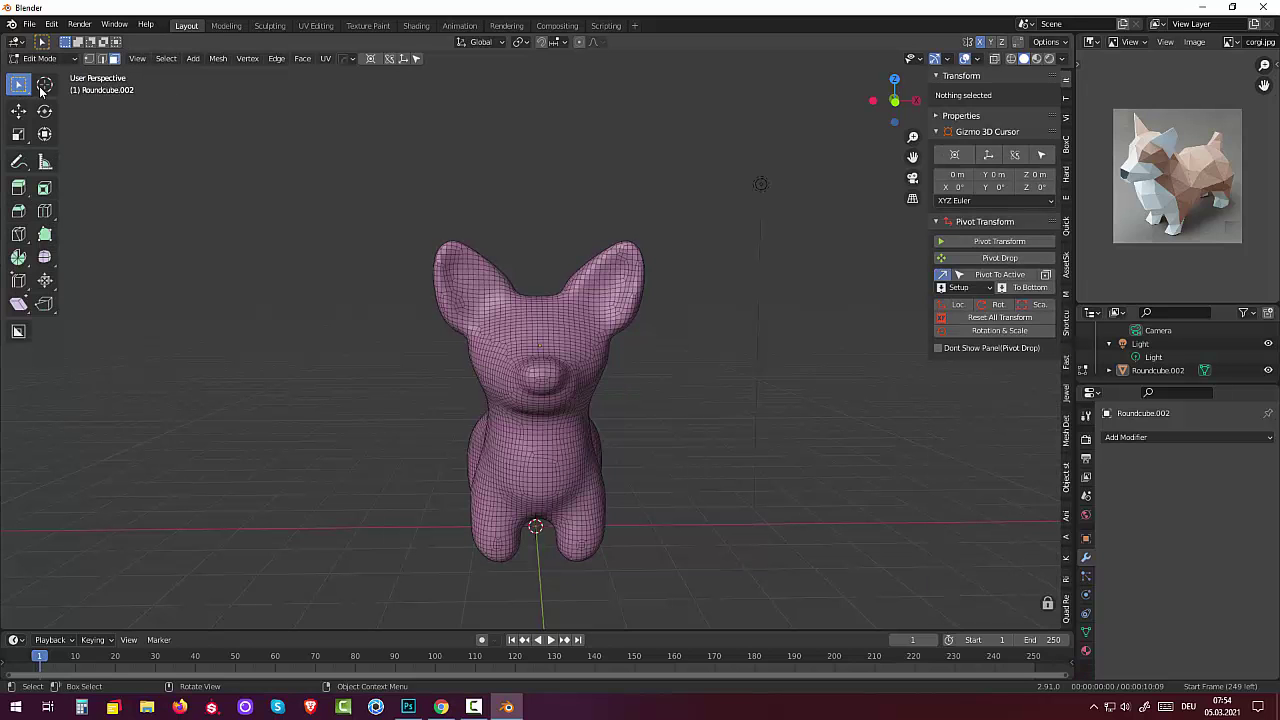
mouse_move(567, 446)
middle_down()
mouse_move(545, 474)
mouse_move(530, 424)
mouse_move(563, 422)
middle_up()
scroll(545, 474, up, 2)
scroll(535, 450, up, 3)
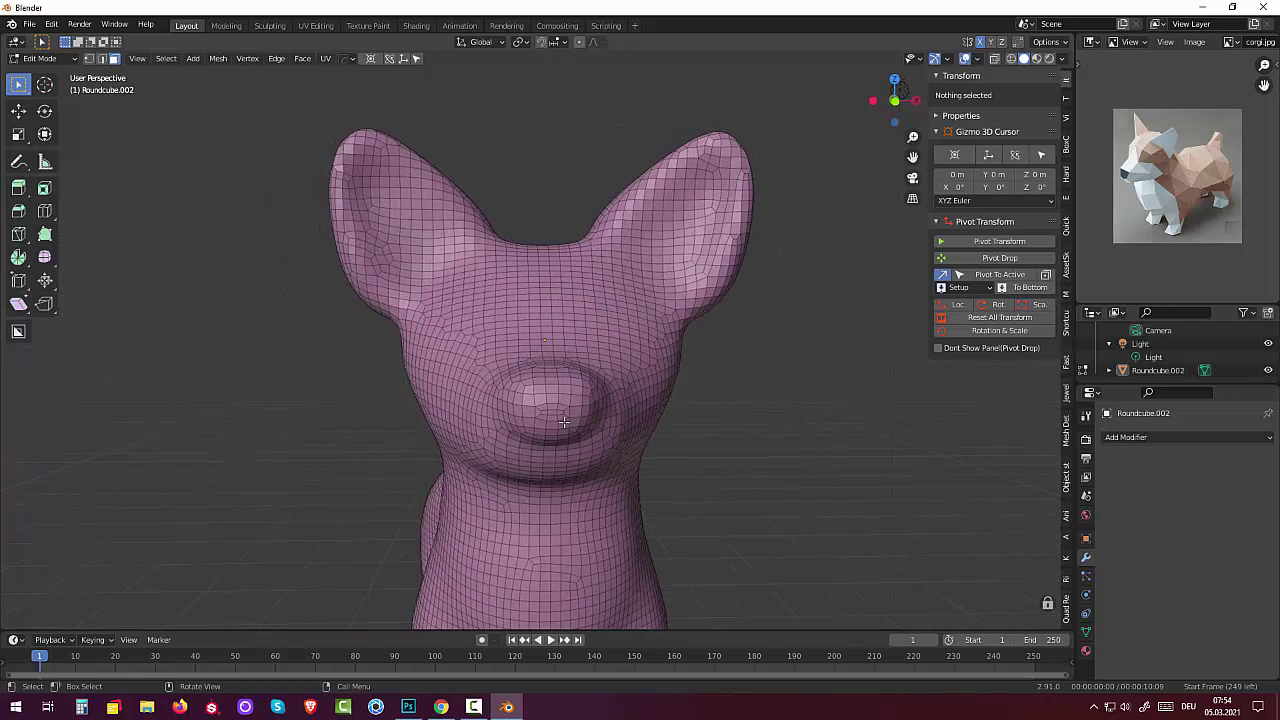
scroll(563, 422, down, 3)
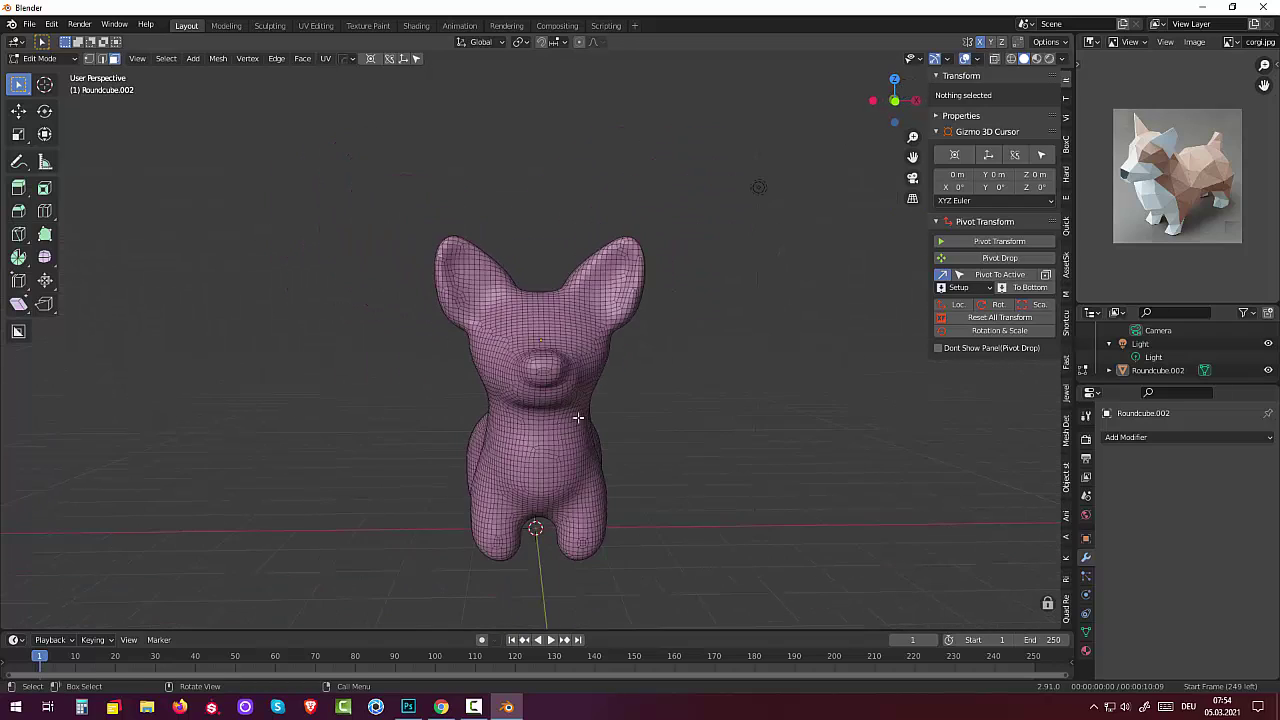
mouse_move(577, 420)
middle_down()
mouse_move(586, 471)
mouse_move(559, 490)
mouse_move(579, 376)
middle_up()
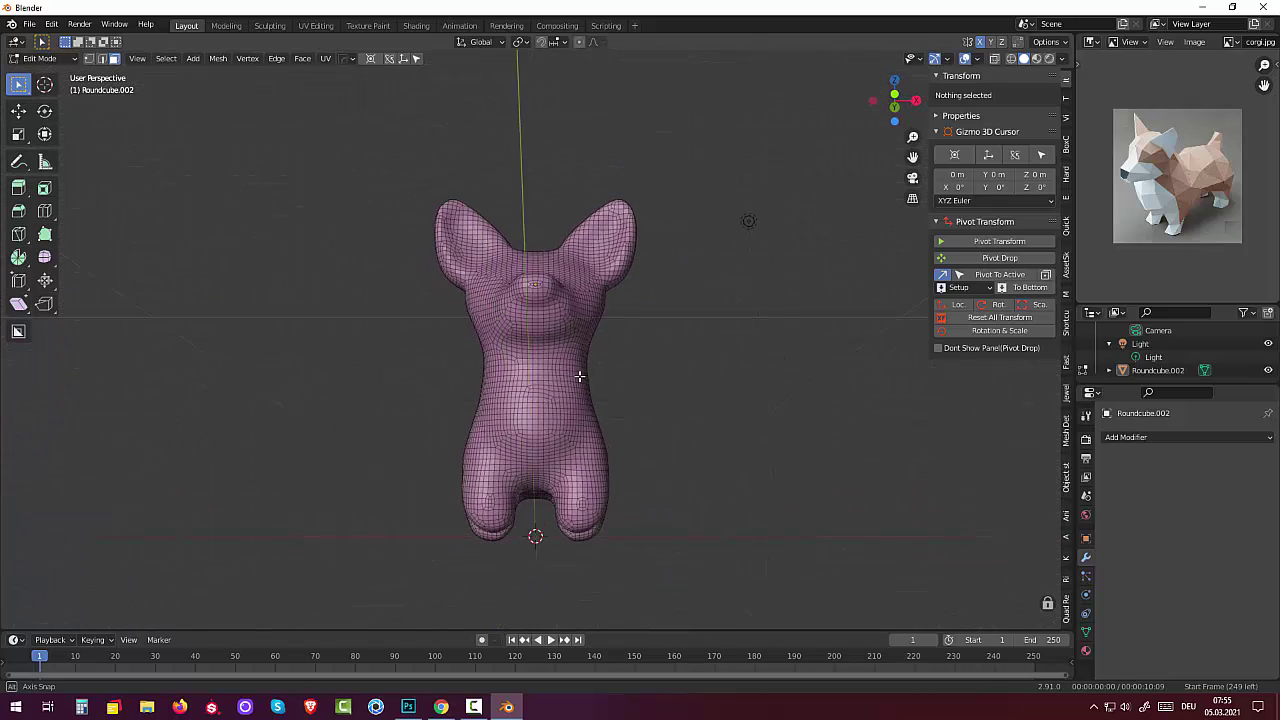
middle_drag(576, 382, 612, 398)
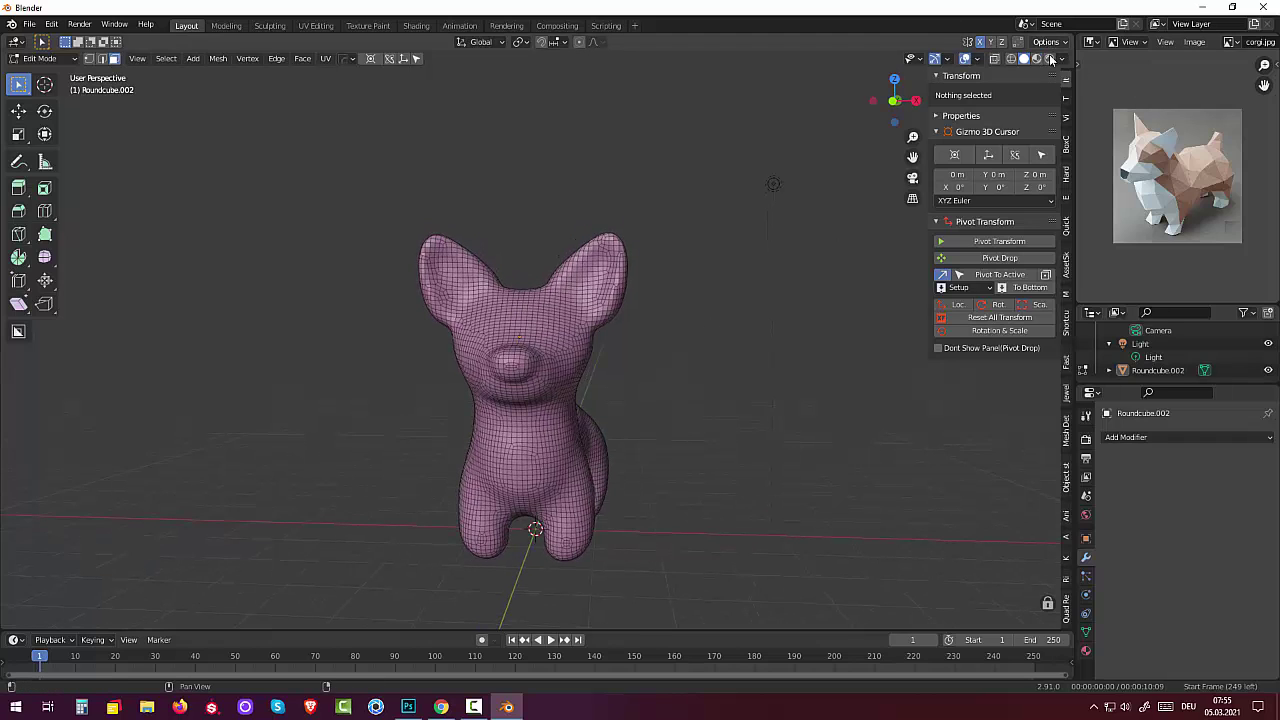
- Set the Quad Remesher's Quad Count to 1000
click(1066, 606)
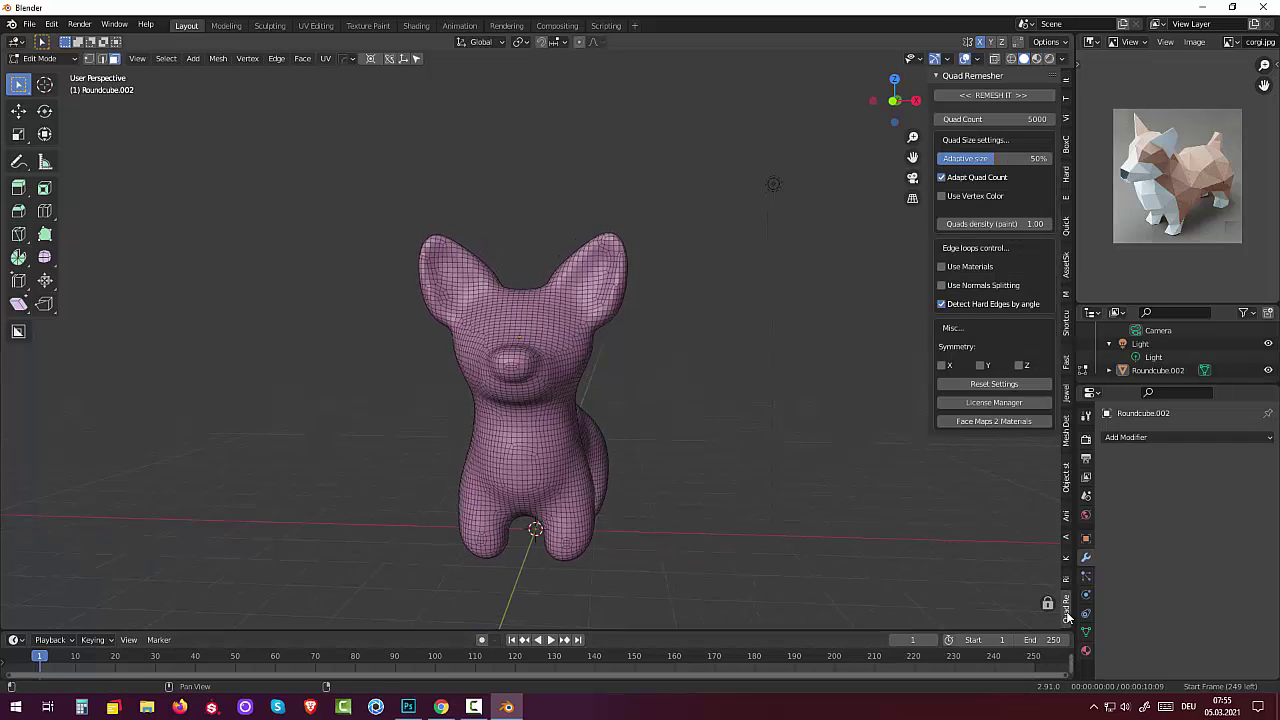
click(1024, 120)
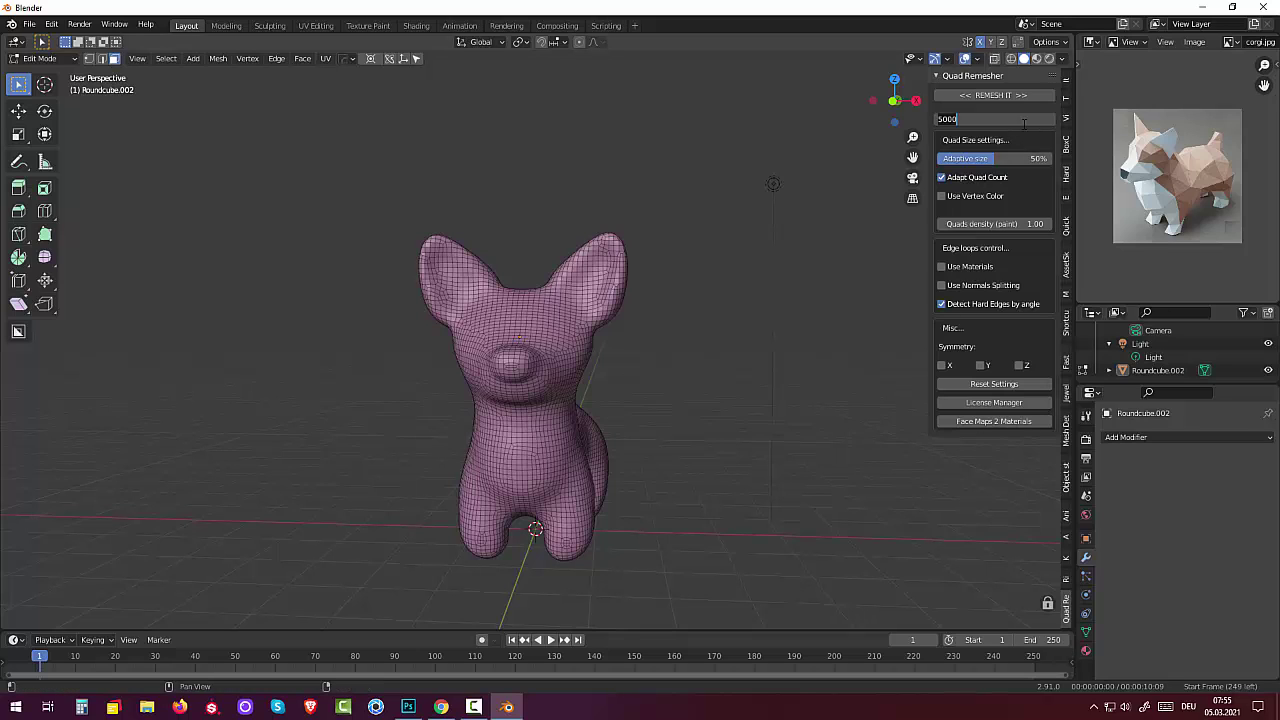
text(1)
key(Return)
- Save the scene as dog2.blend
key(ctrl+s)
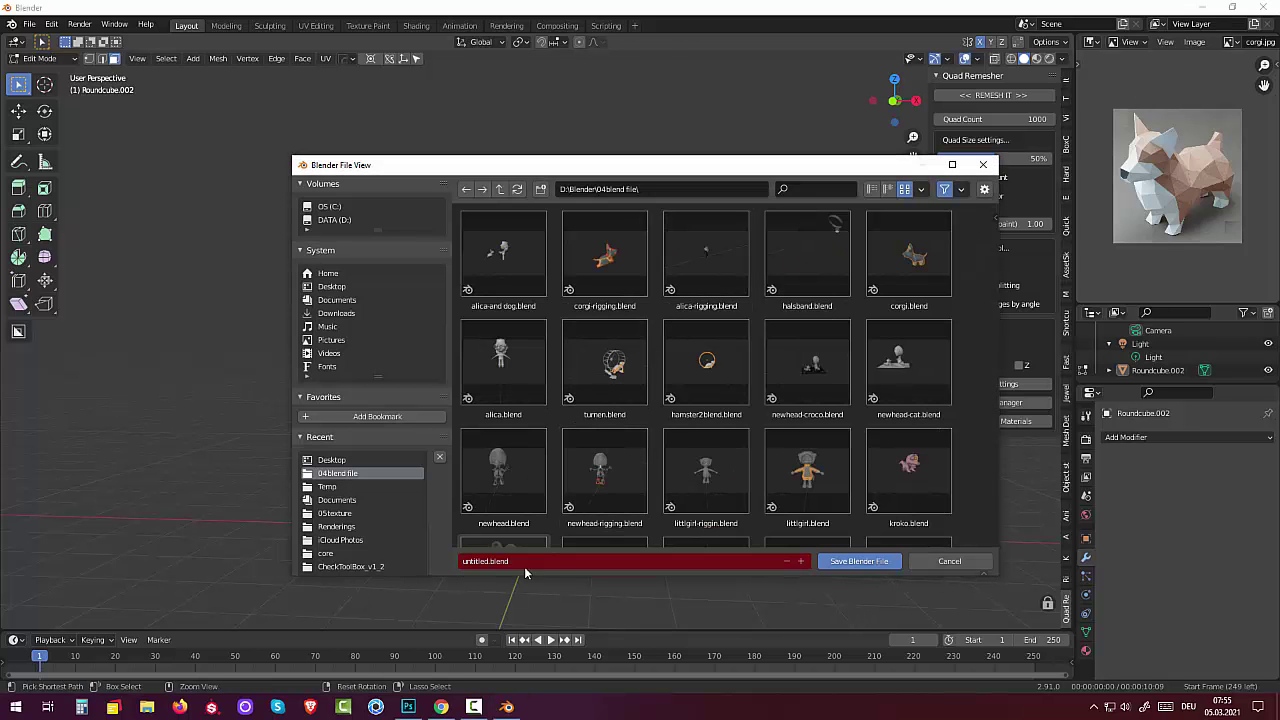
click(507, 562)
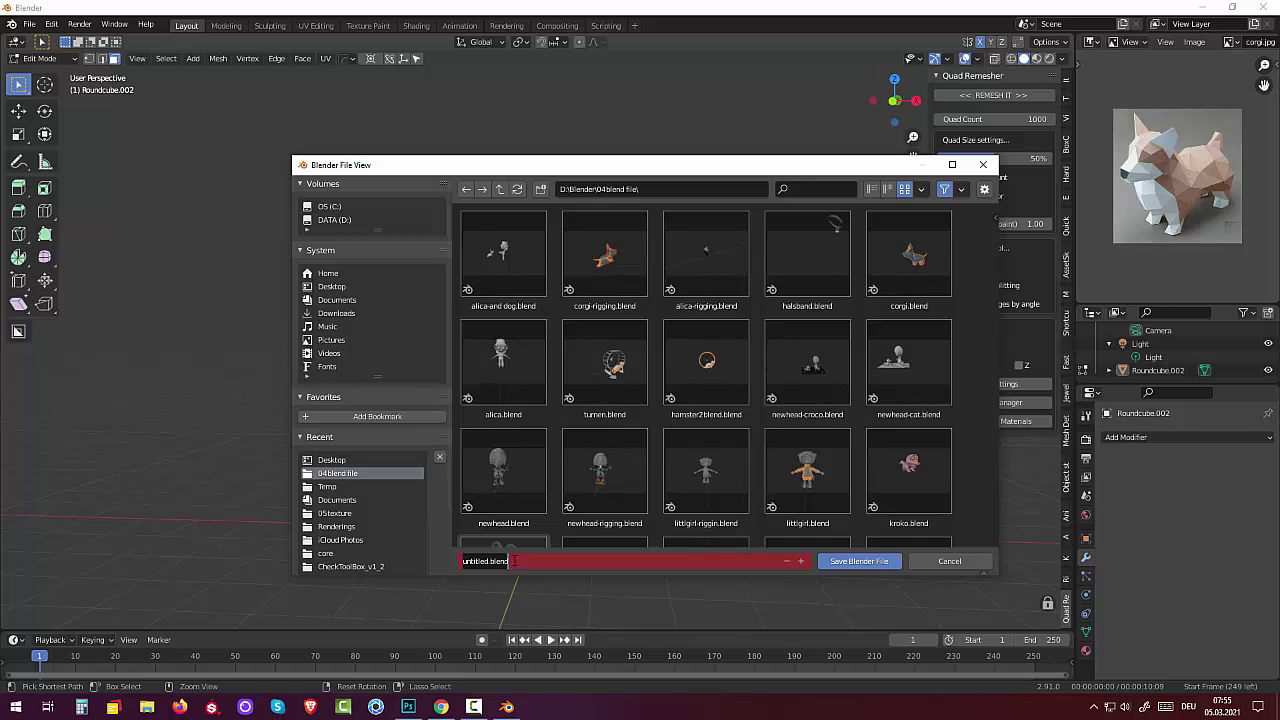
text(c)
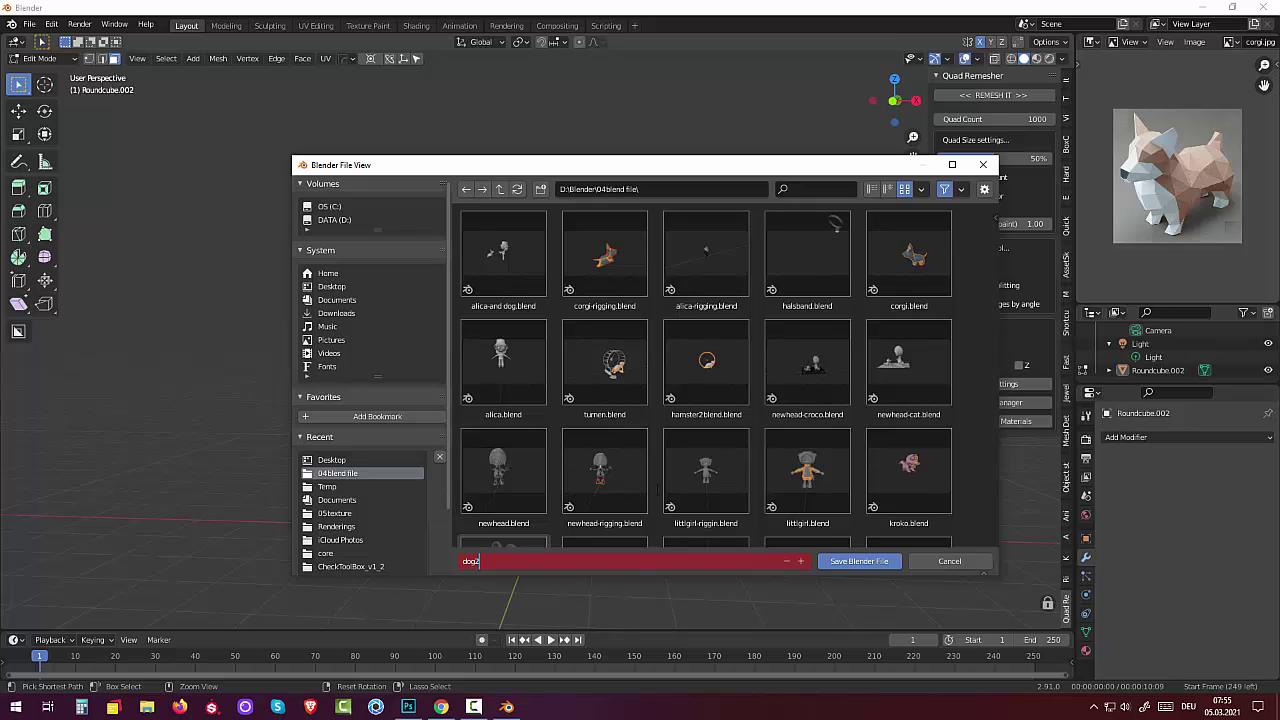
click(836, 563)
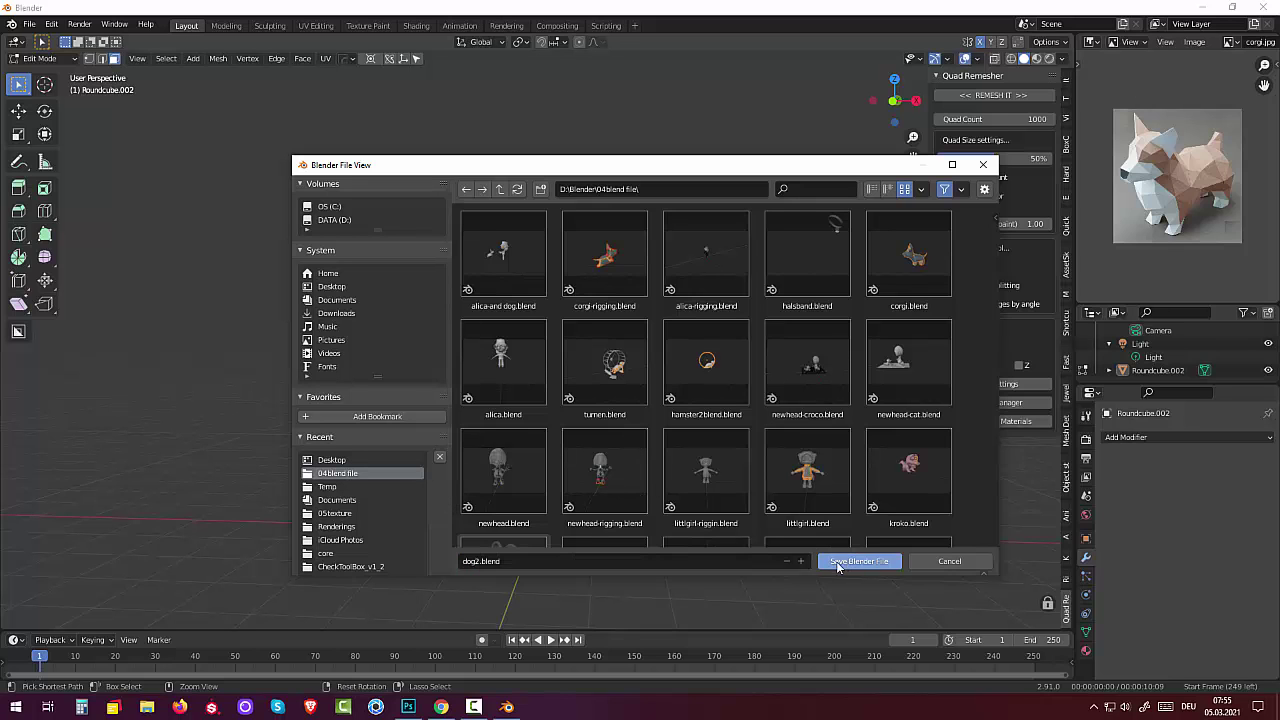
click(836, 563)
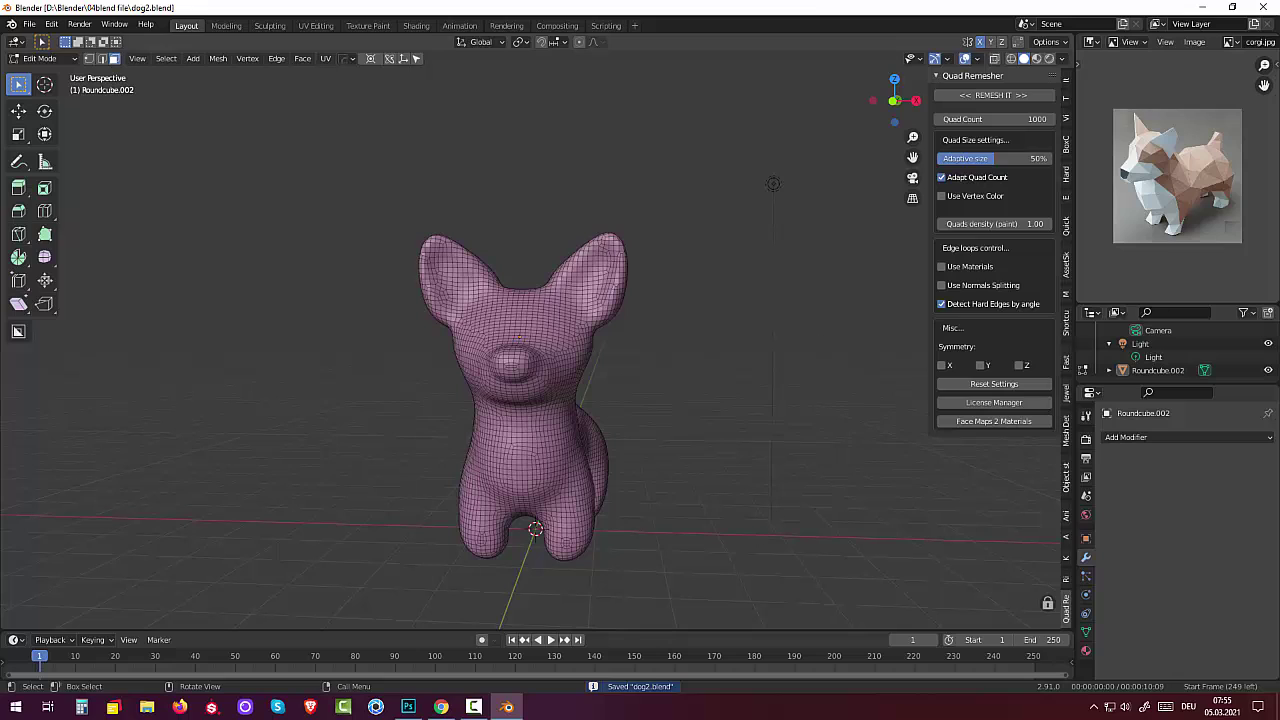
- In Object Mode, select the dog and run a 1000-quad Quad Remesher retopology
click(981, 95)
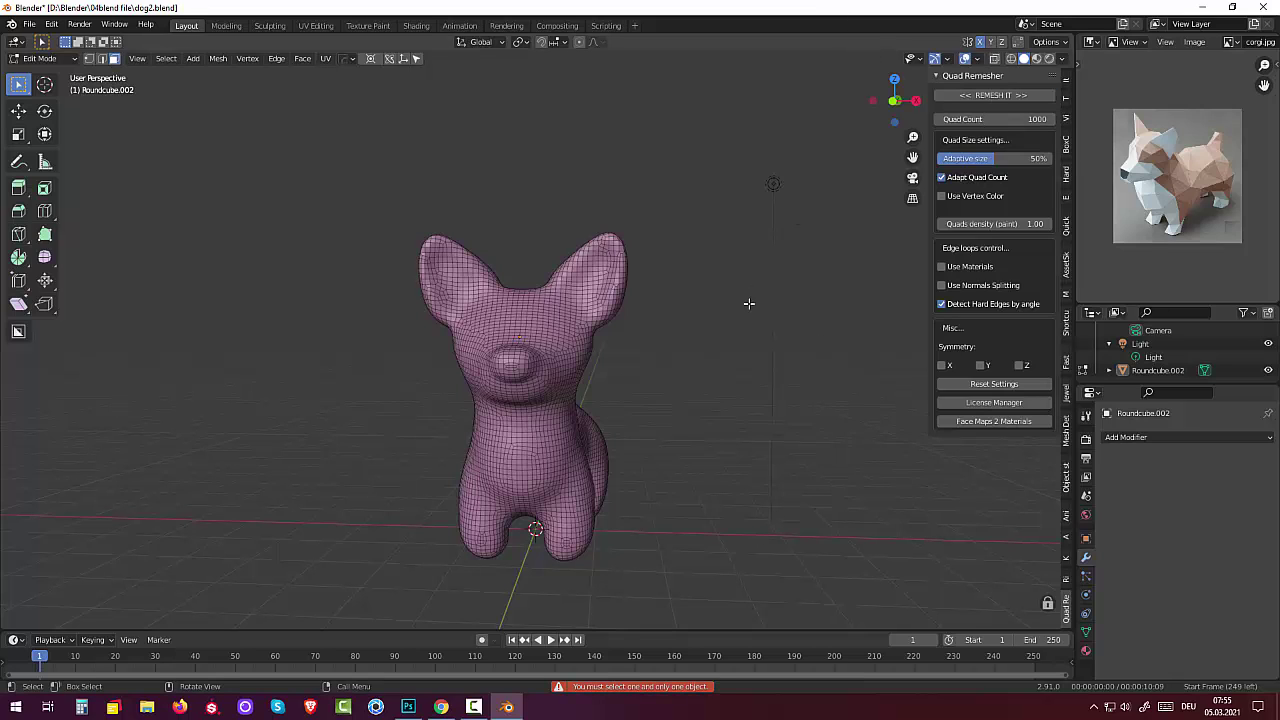
click(40, 58)
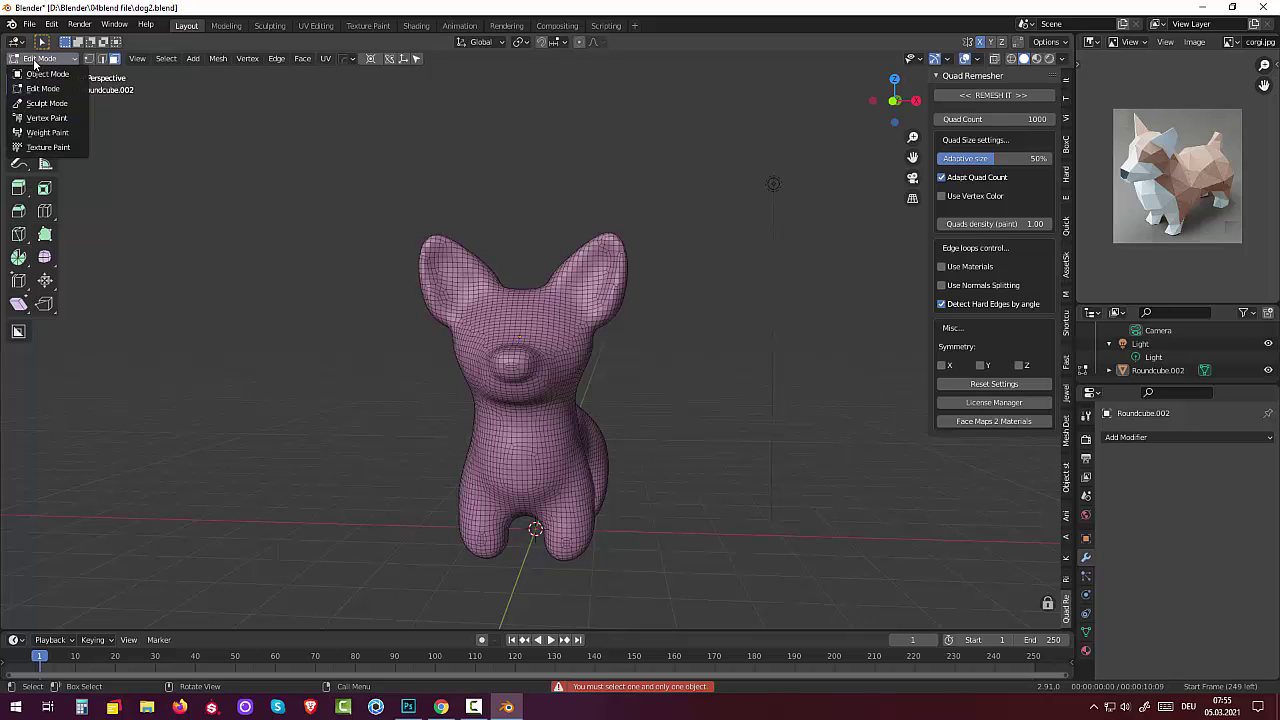
click(42, 75)
click(552, 337)
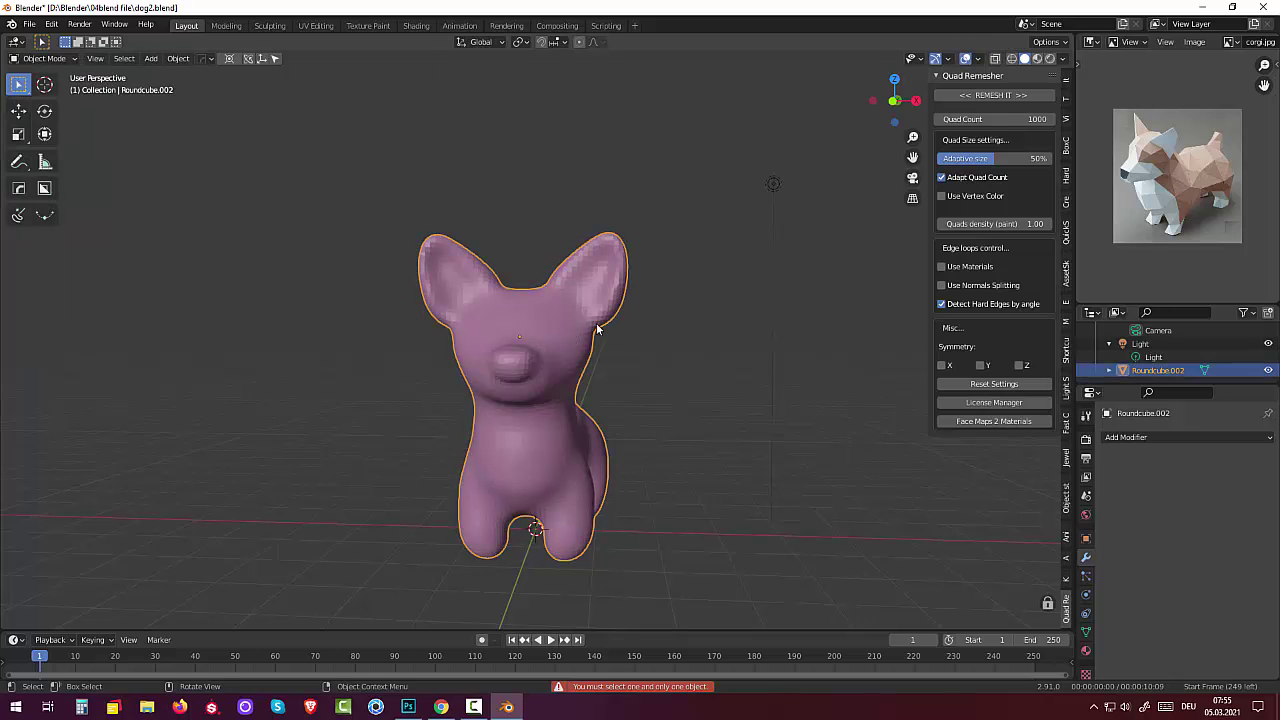
click(968, 91)
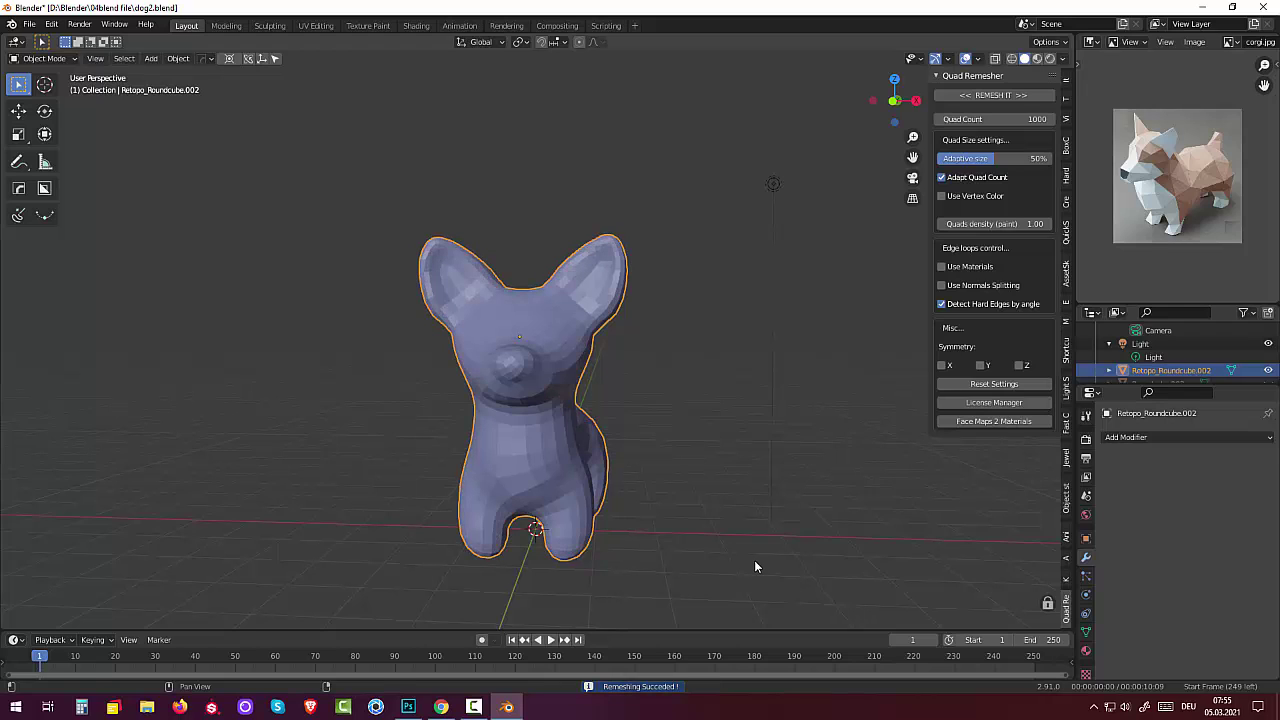
- Inspect the retopologised dog in Edit Mode, then undo the quad remesh
click(60, 62)
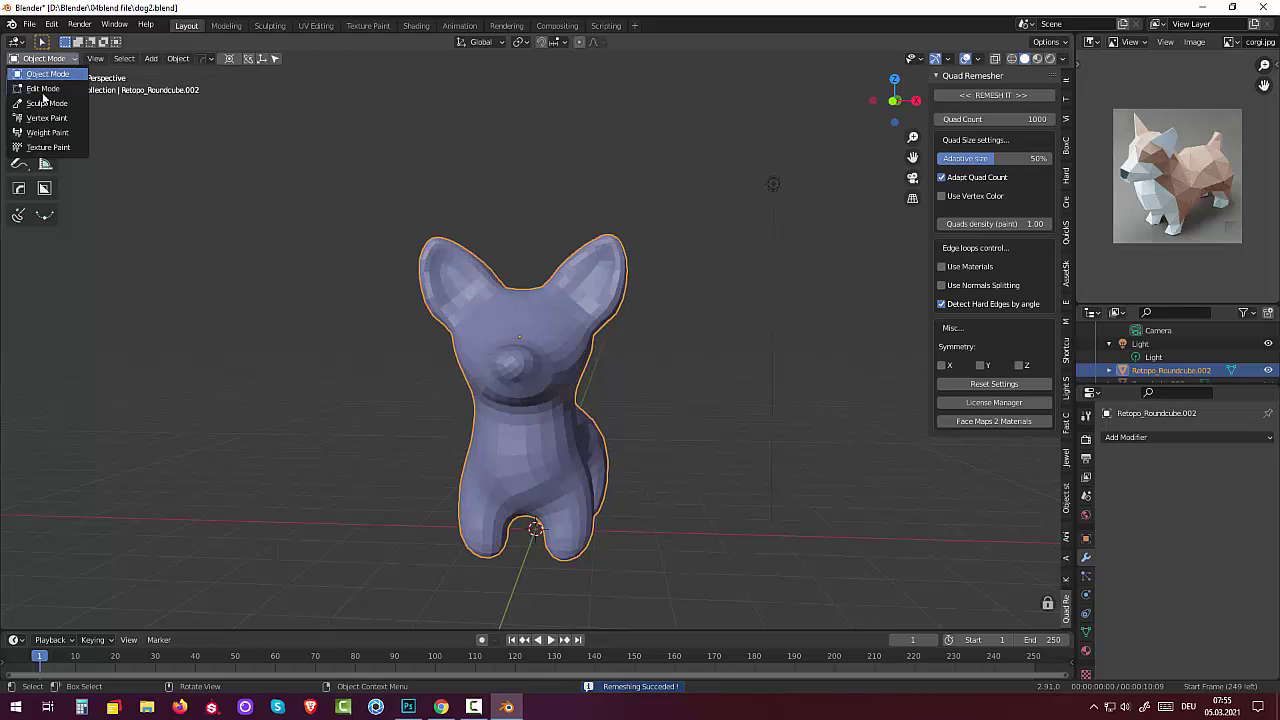
click(44, 91)
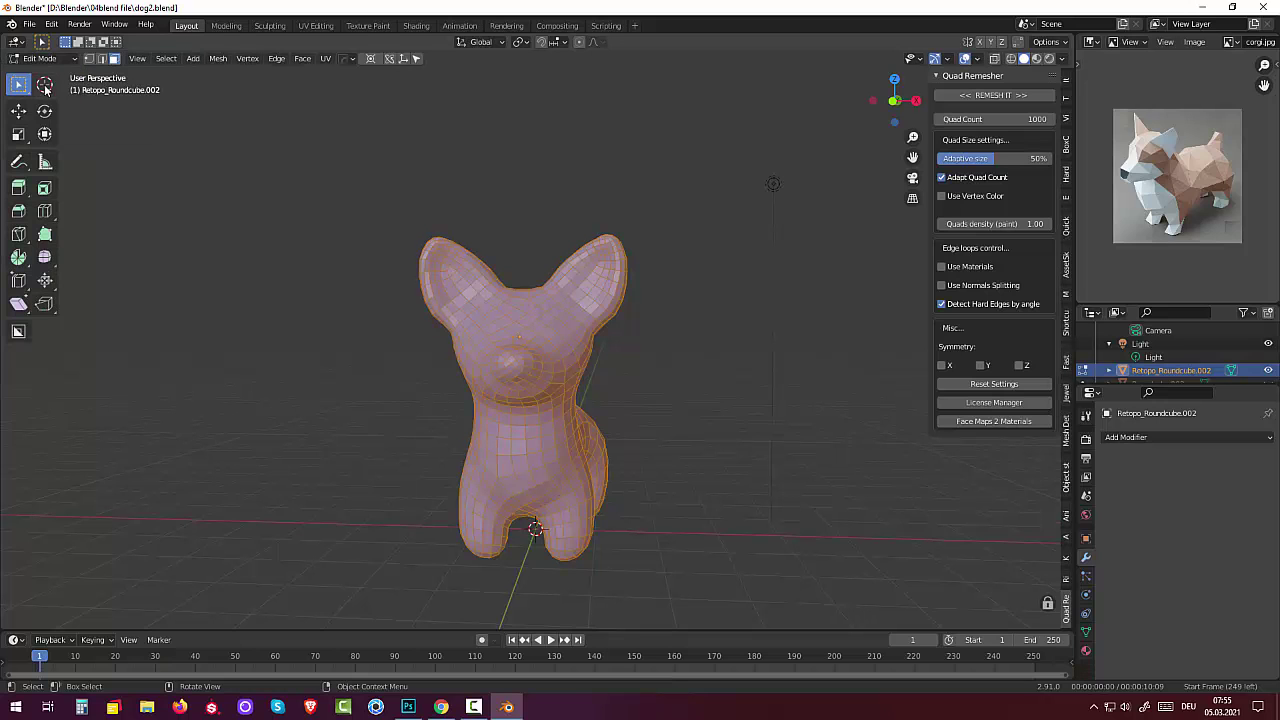
mouse_move(636, 355)
middle_down()
mouse_move(643, 480)
mouse_move(639, 349)
mouse_move(800, 350)
mouse_move(634, 357)
mouse_move(618, 400)
mouse_move(622, 360)
mouse_move(637, 353)
middle_up()
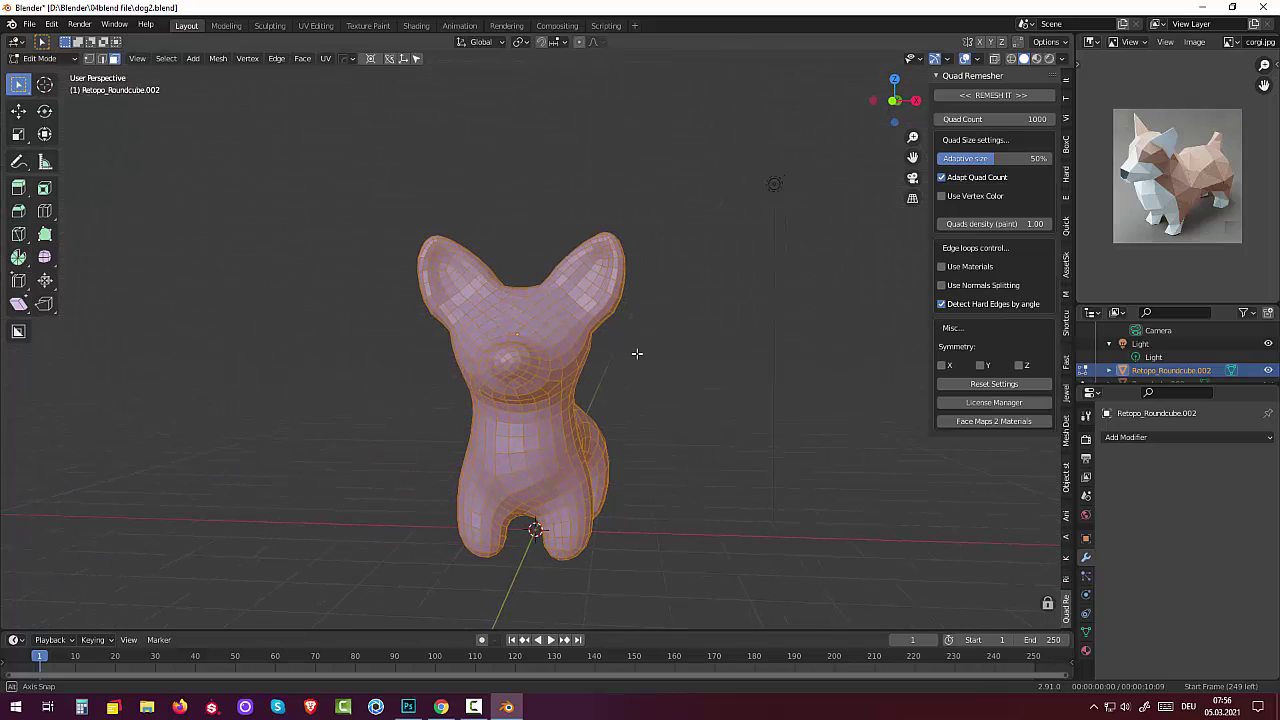
middle_drag(637, 353, 637, 352)
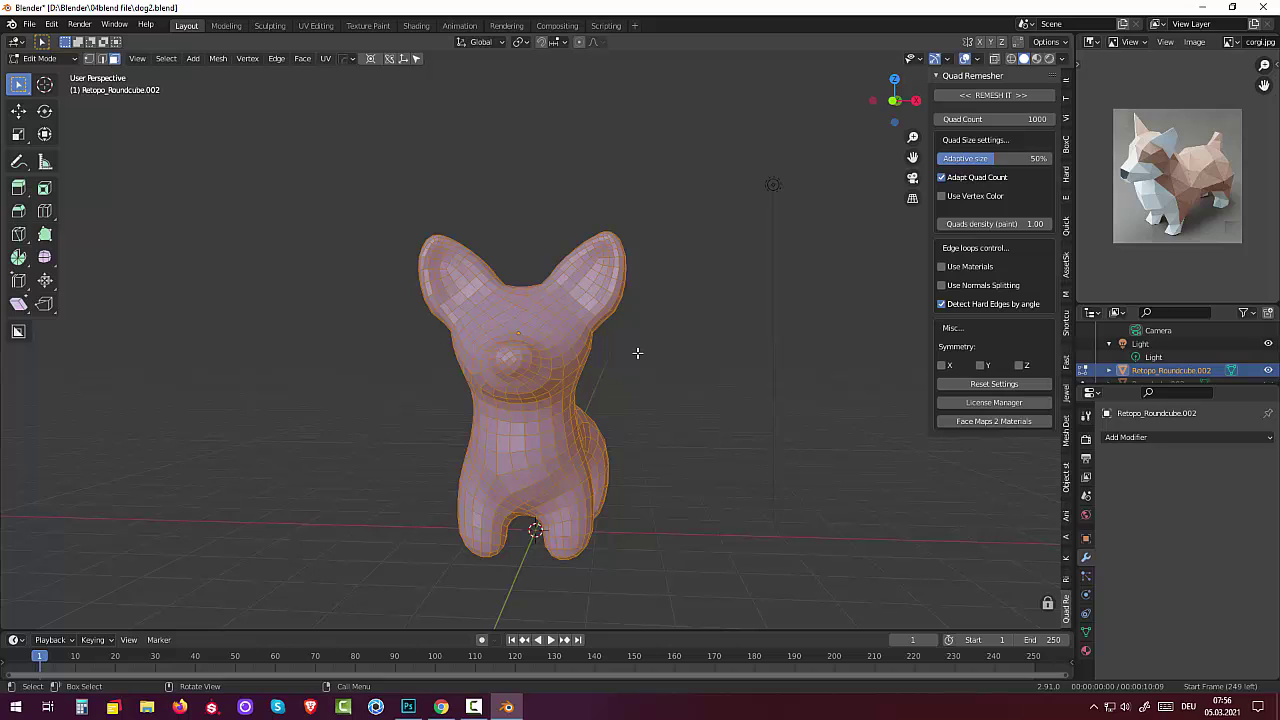
key(ctrl)
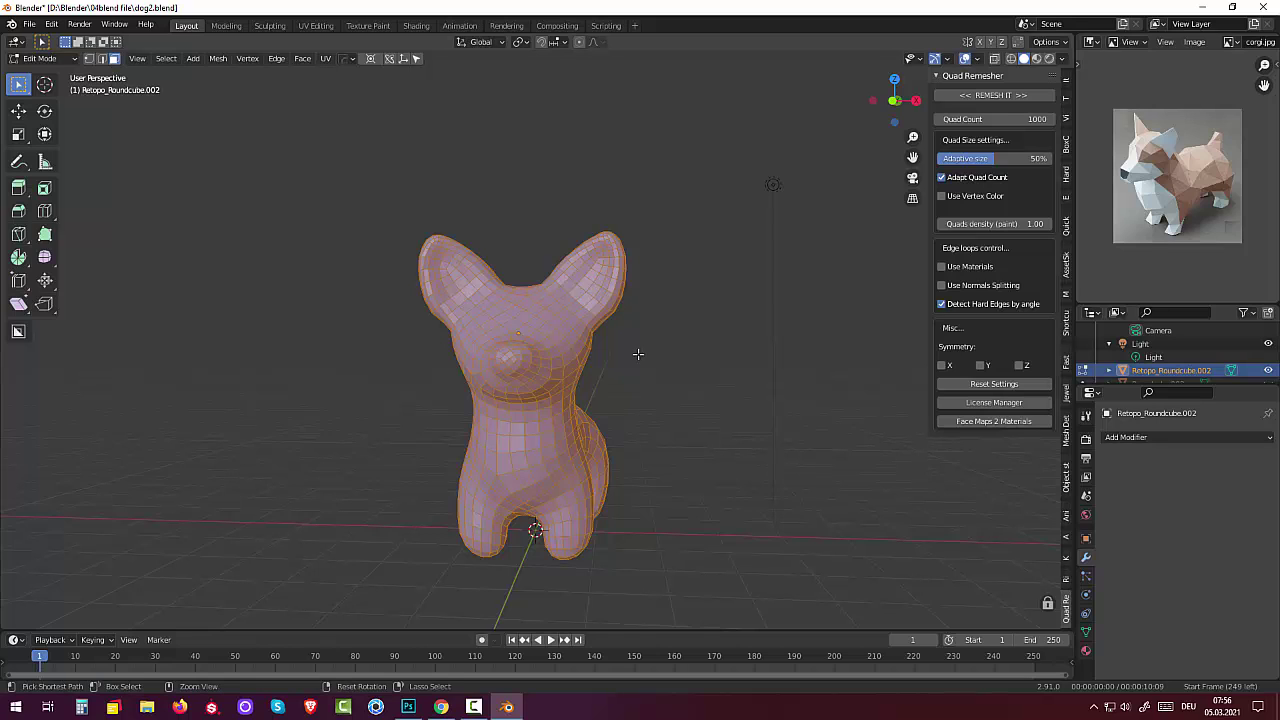
key(ctrl+z)
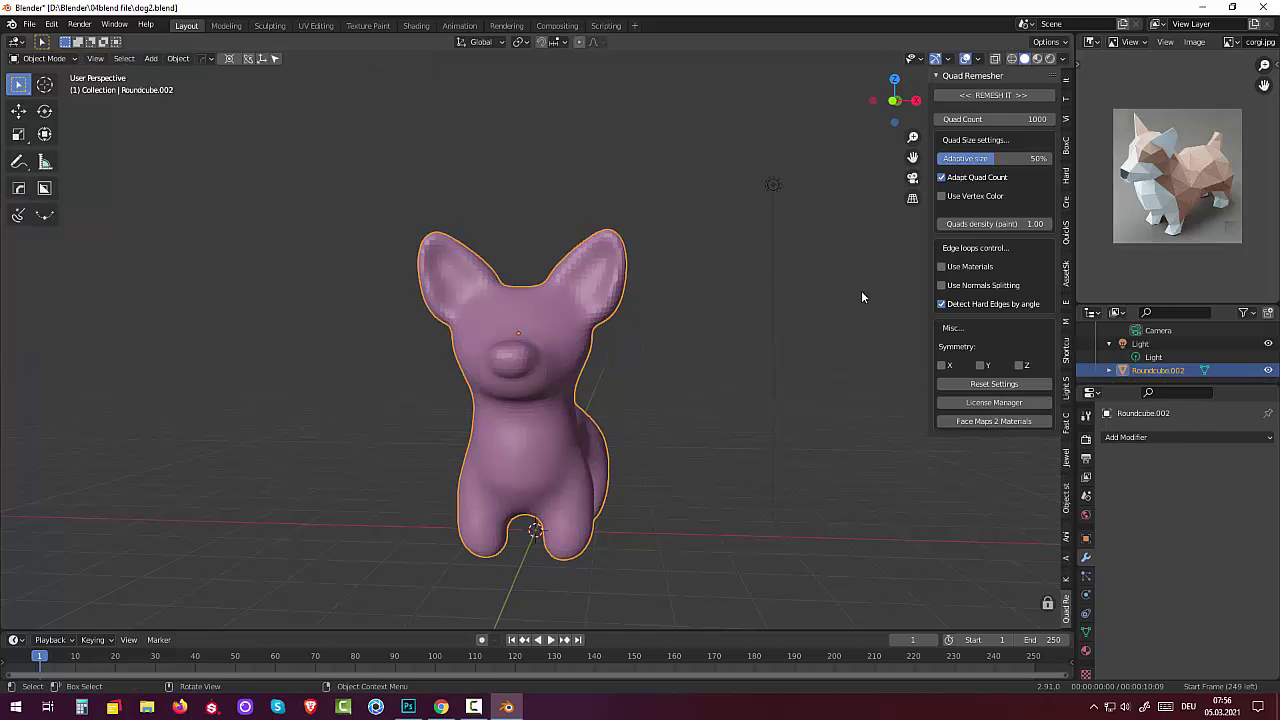
- Remesh the dog with a Quad Count of 2000 and inspect the new topology in Edit Mode
click(990, 119)
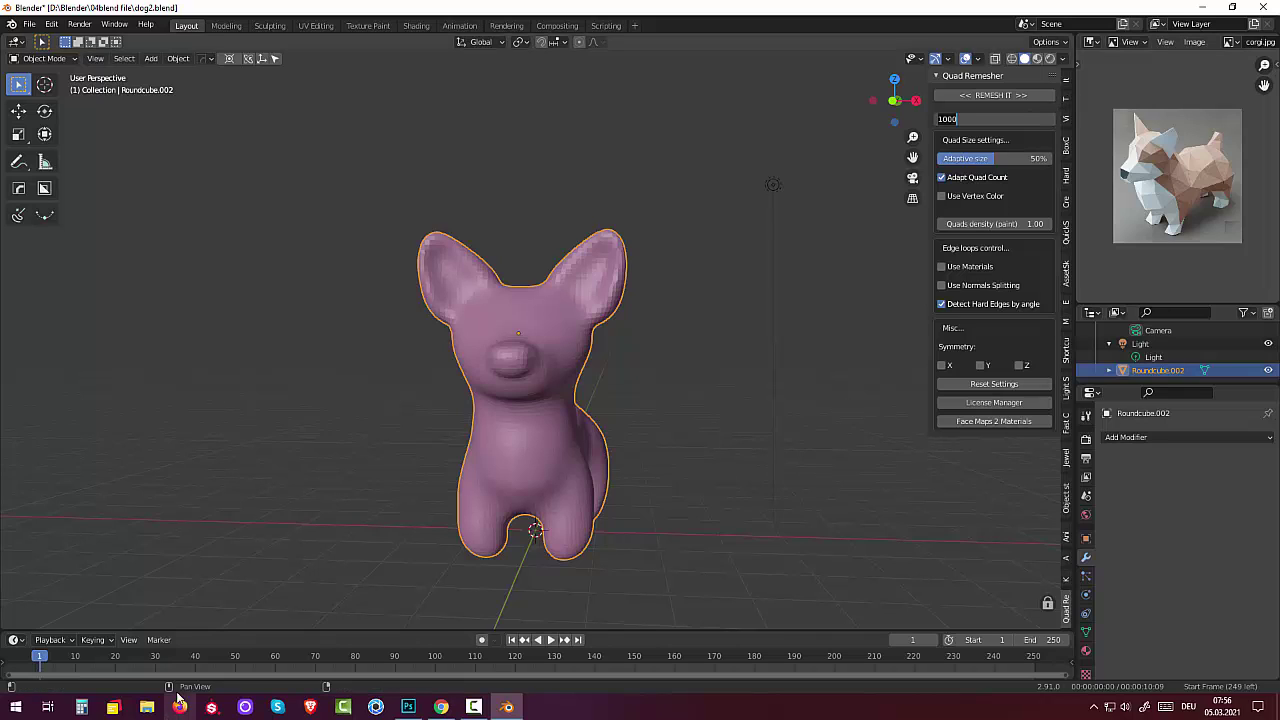
text(2)
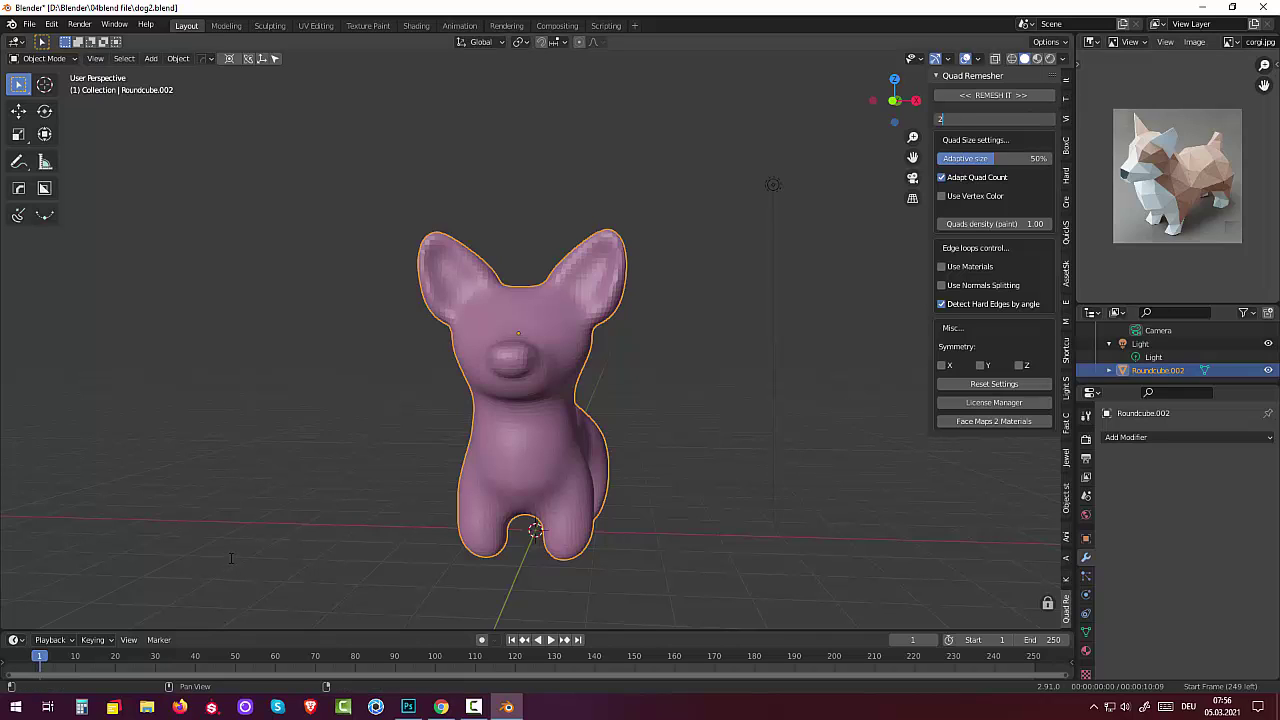
text(000)
click(993, 95)
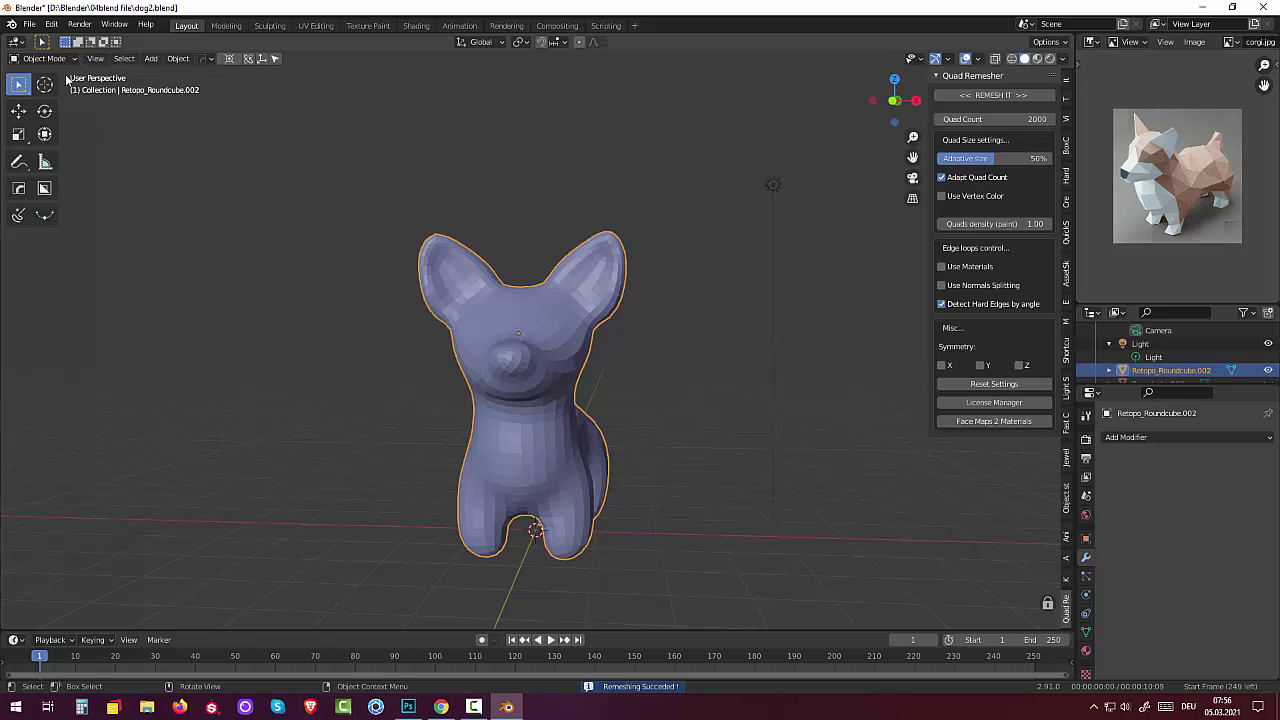
click(42, 58)
click(40, 86)
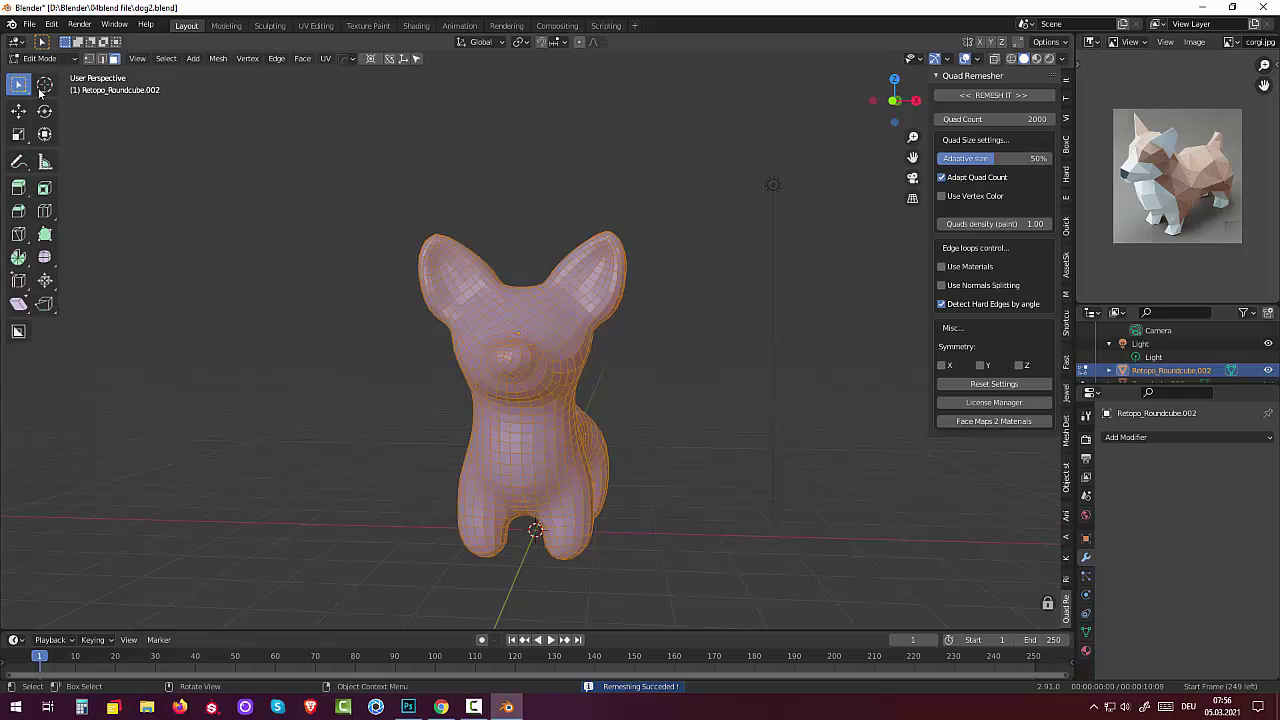
middle_drag(420, 430, 435, 452)
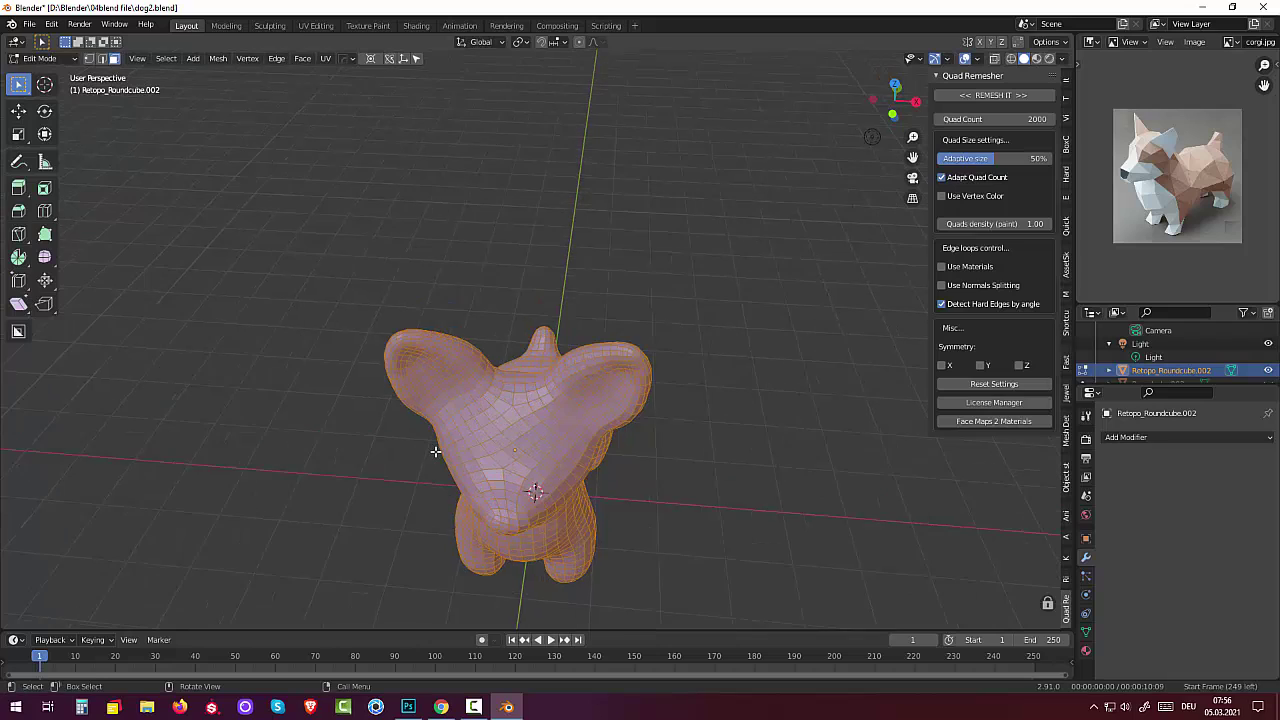
scroll(435, 452, up, 3)
mouse_move(435, 452)
middle_down()
mouse_move(539, 408)
mouse_move(583, 418)
mouse_move(400, 397)
mouse_move(534, 411)
middle_up()
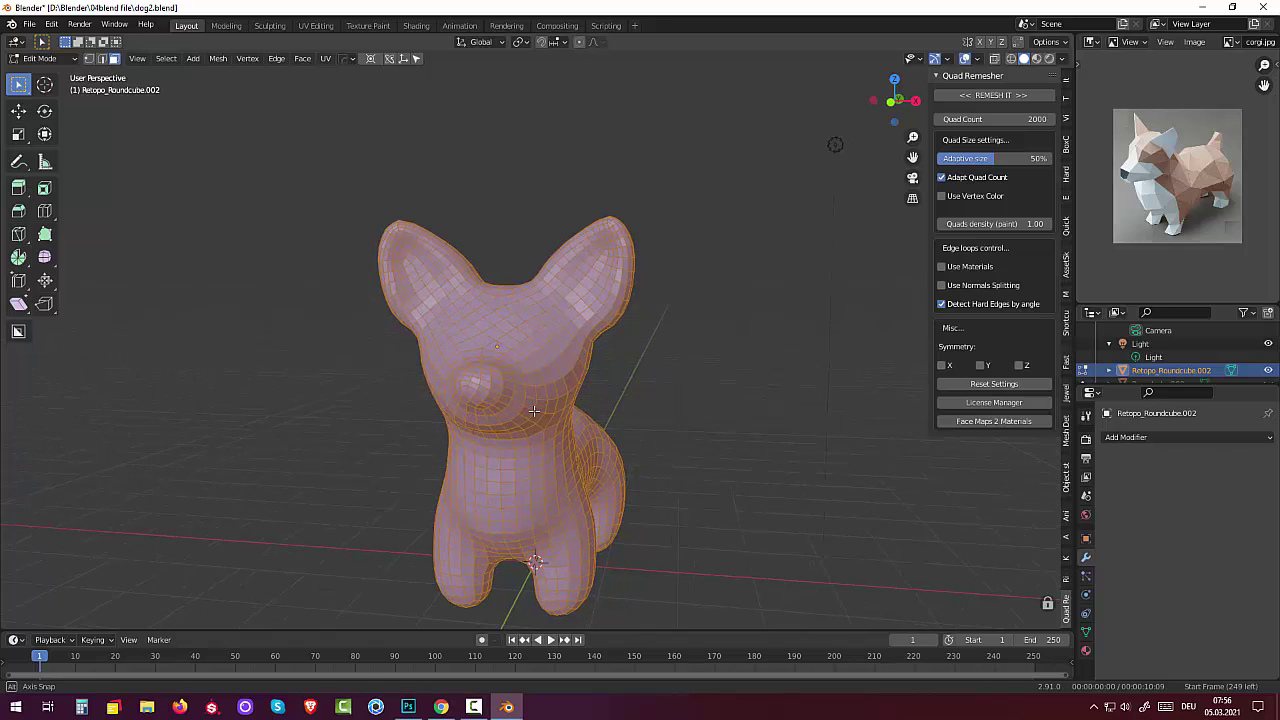
scroll(534, 411, up, 2)
- Return to Object Mode, face the dog front-on and bring up its shading options
click(40, 58)
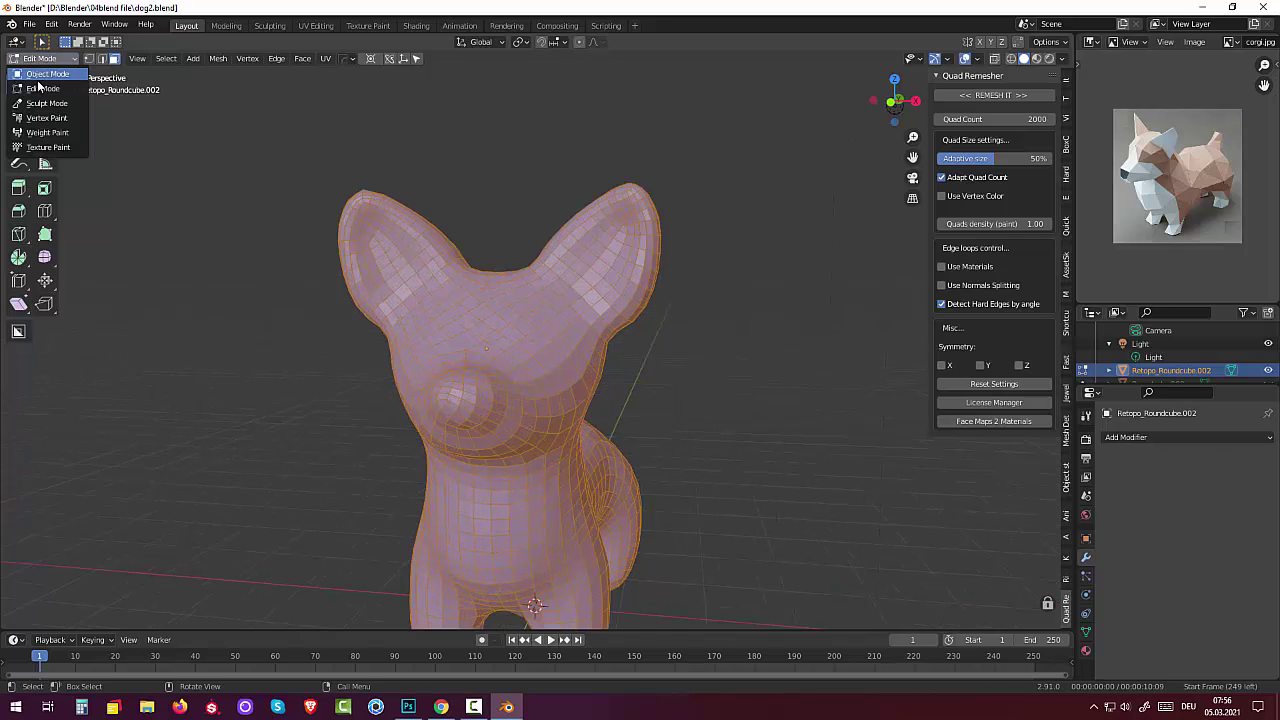
click(42, 74)
scroll(482, 329, down, 3)
scroll(510, 324, down, 2)
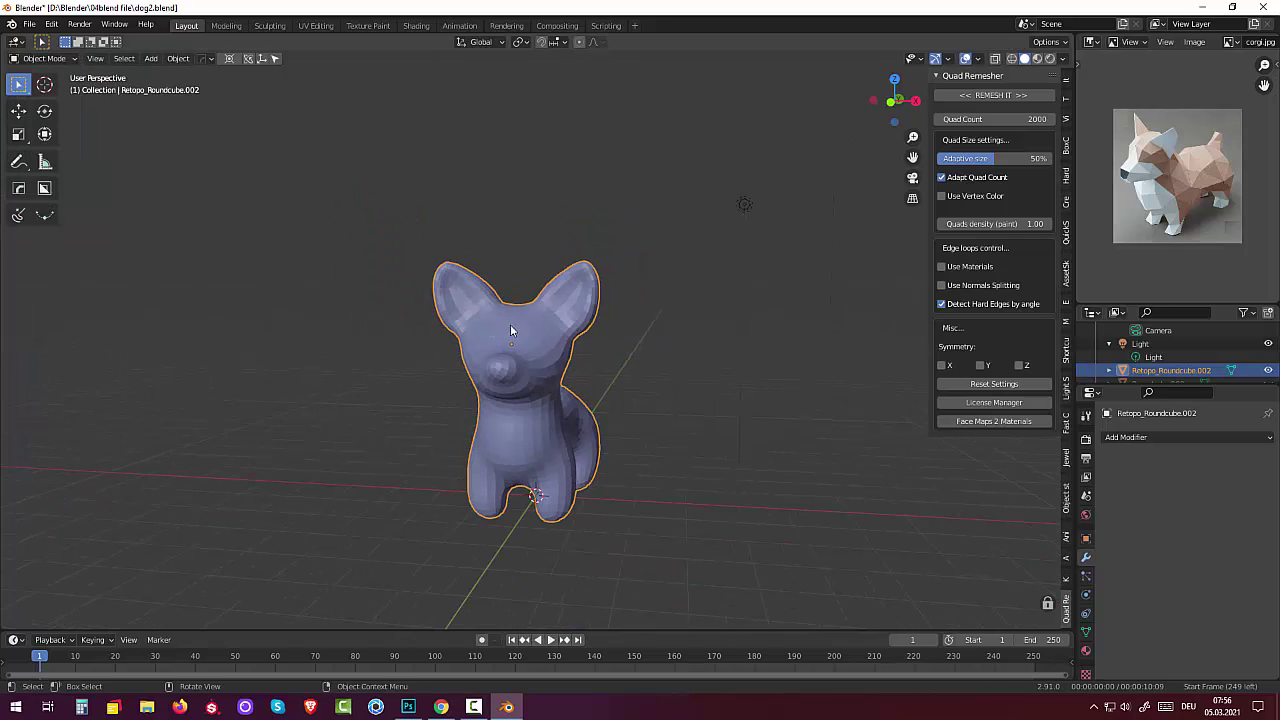
middle_drag(519, 325, 556, 361)
right_click(556, 361)
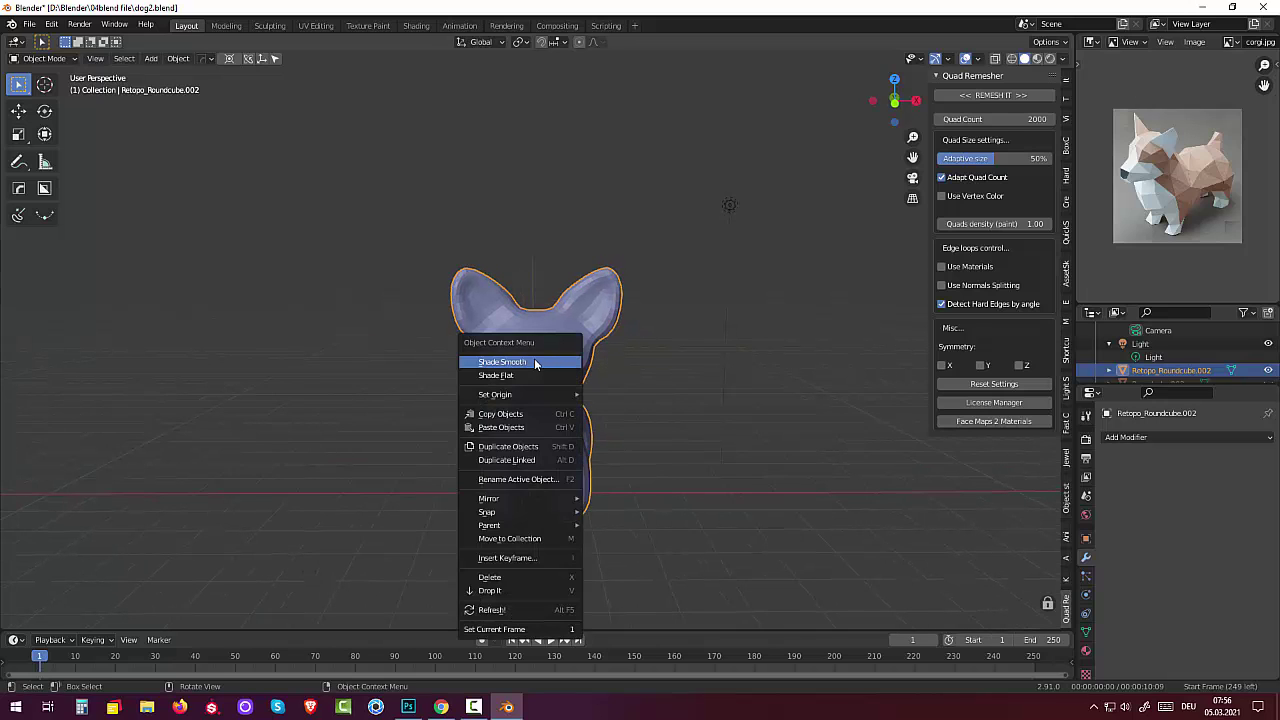
click(517, 362)
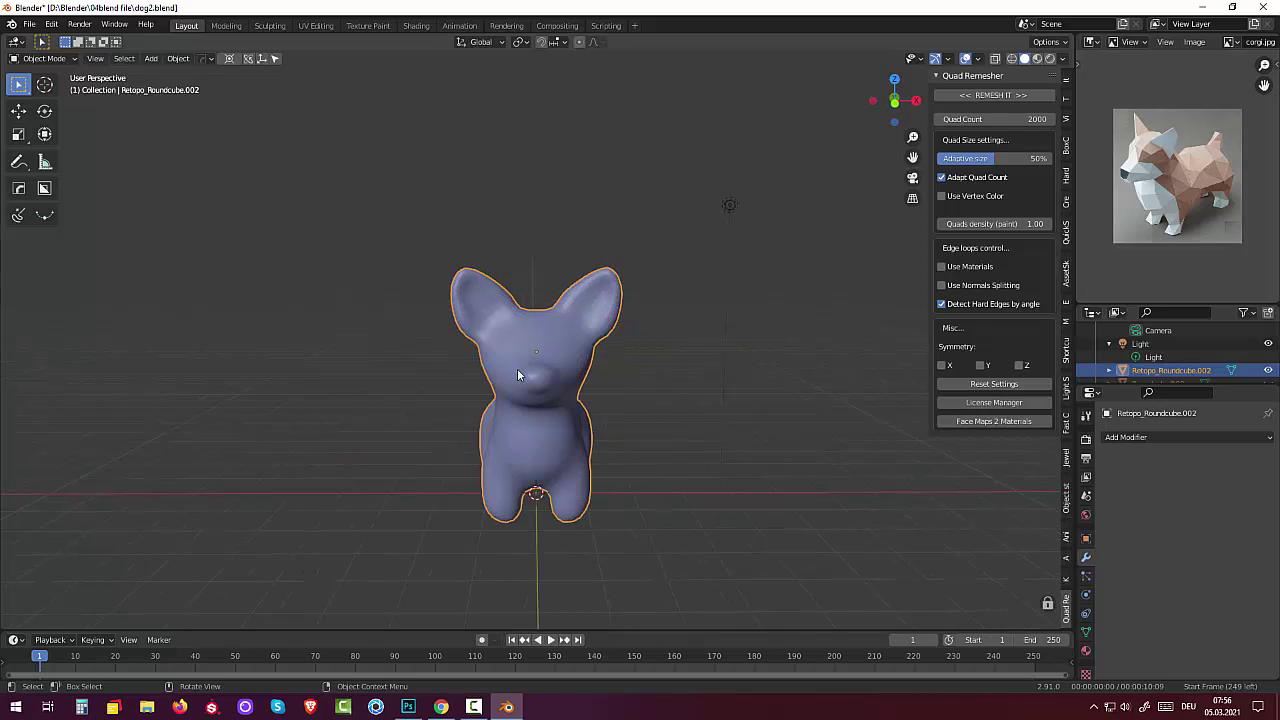
mouse_move(597, 407)
middle_down()
mouse_move(646, 382)
mouse_move(746, 375)
mouse_move(856, 390)
mouse_move(27, 405)
mouse_move(158, 407)
mouse_move(116, 400)
mouse_move(270, 489)
middle_up()
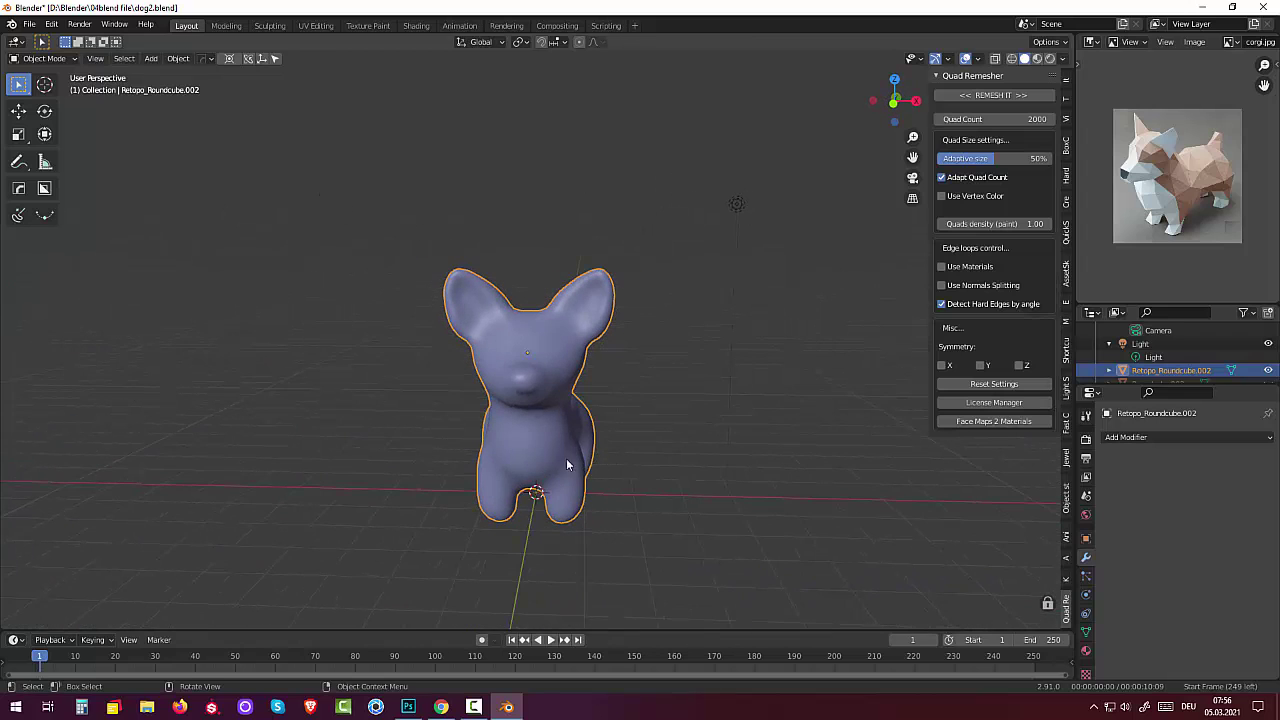
scroll(554, 457, up, 1)
scroll(553, 430, up, 3)
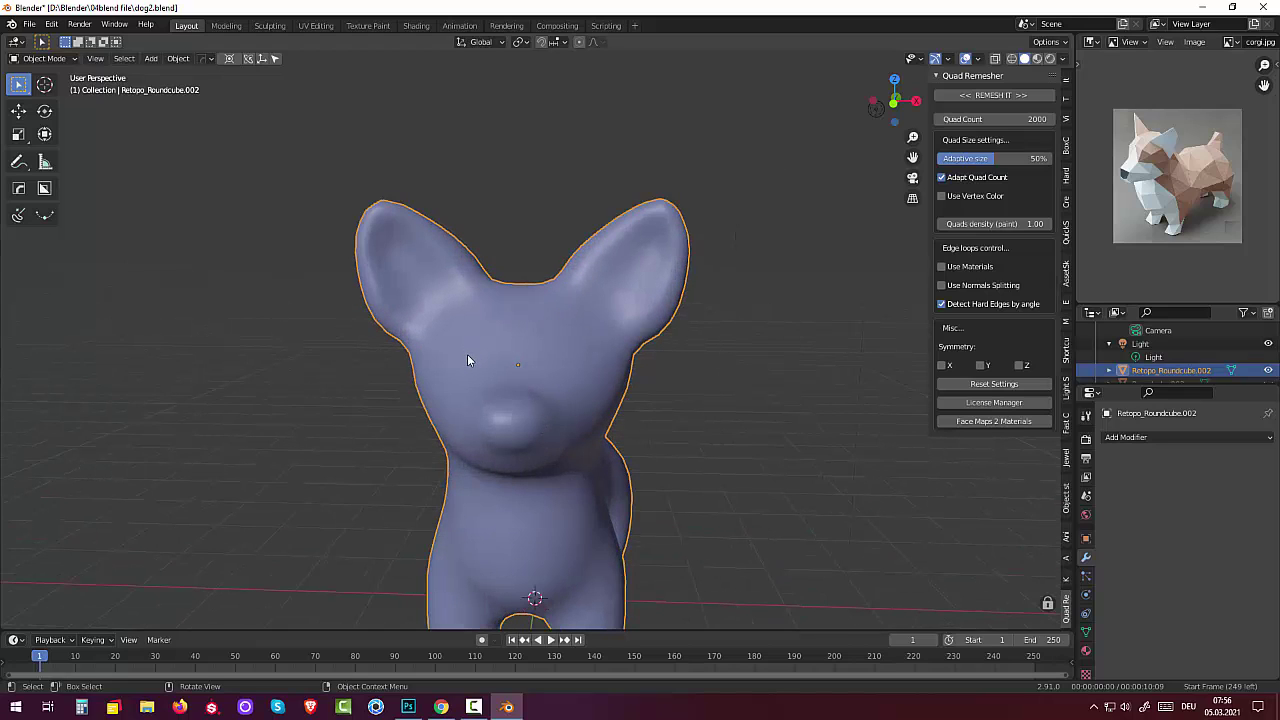
click(765, 432)
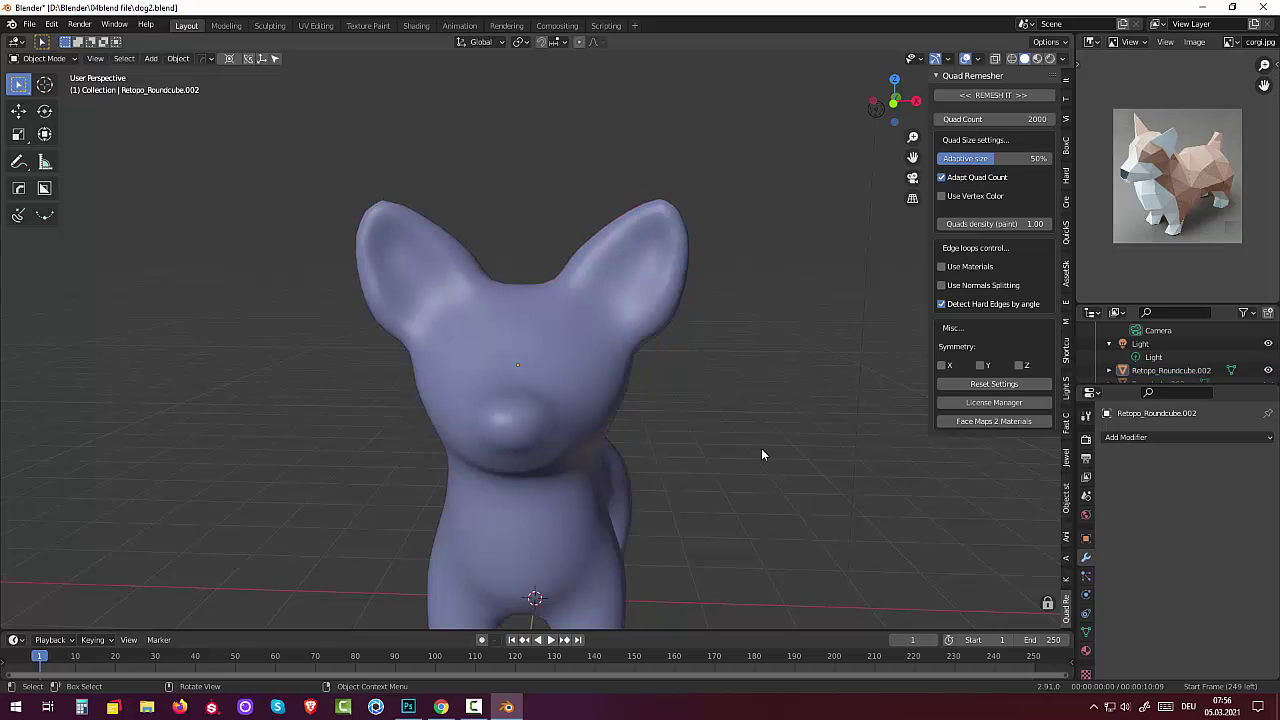
scroll(757, 445, down, 4)
mouse_move(757, 445)
middle_down()
mouse_move(629, 459)
mouse_move(755, 458)
mouse_move(712, 435)
mouse_move(751, 449)
mouse_move(708, 474)
middle_up()
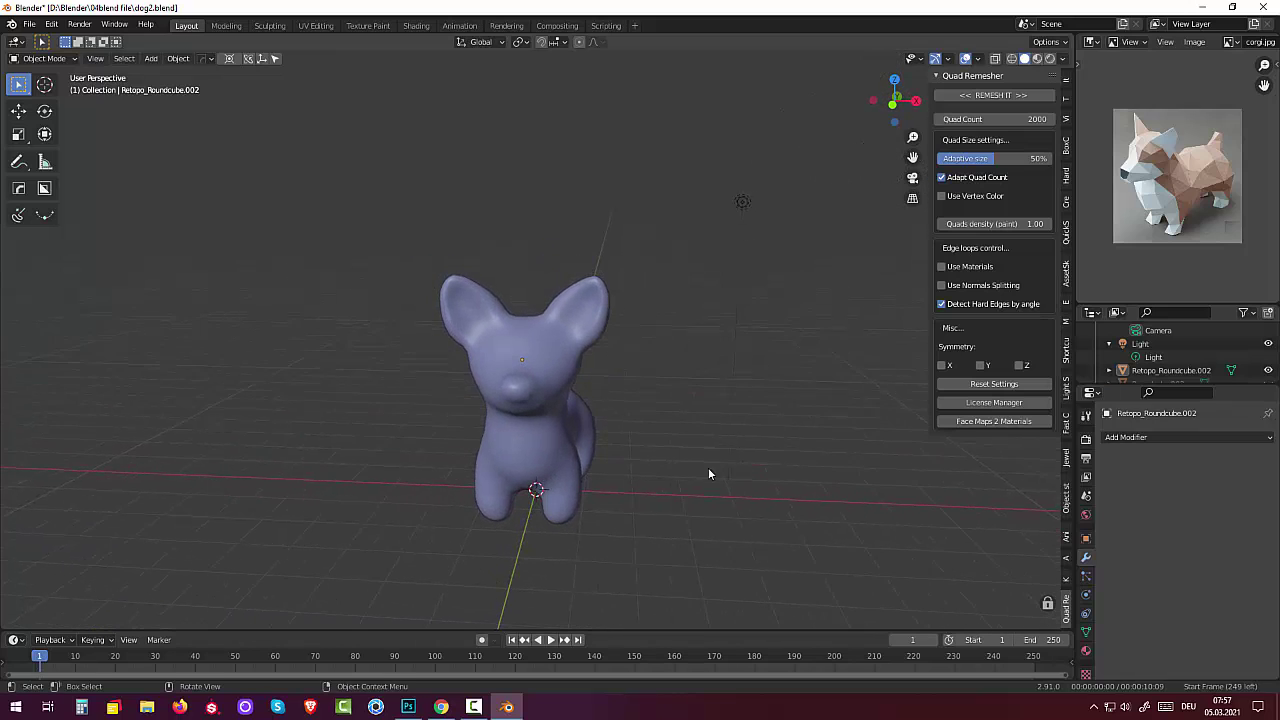
scroll(524, 449, up, 3)
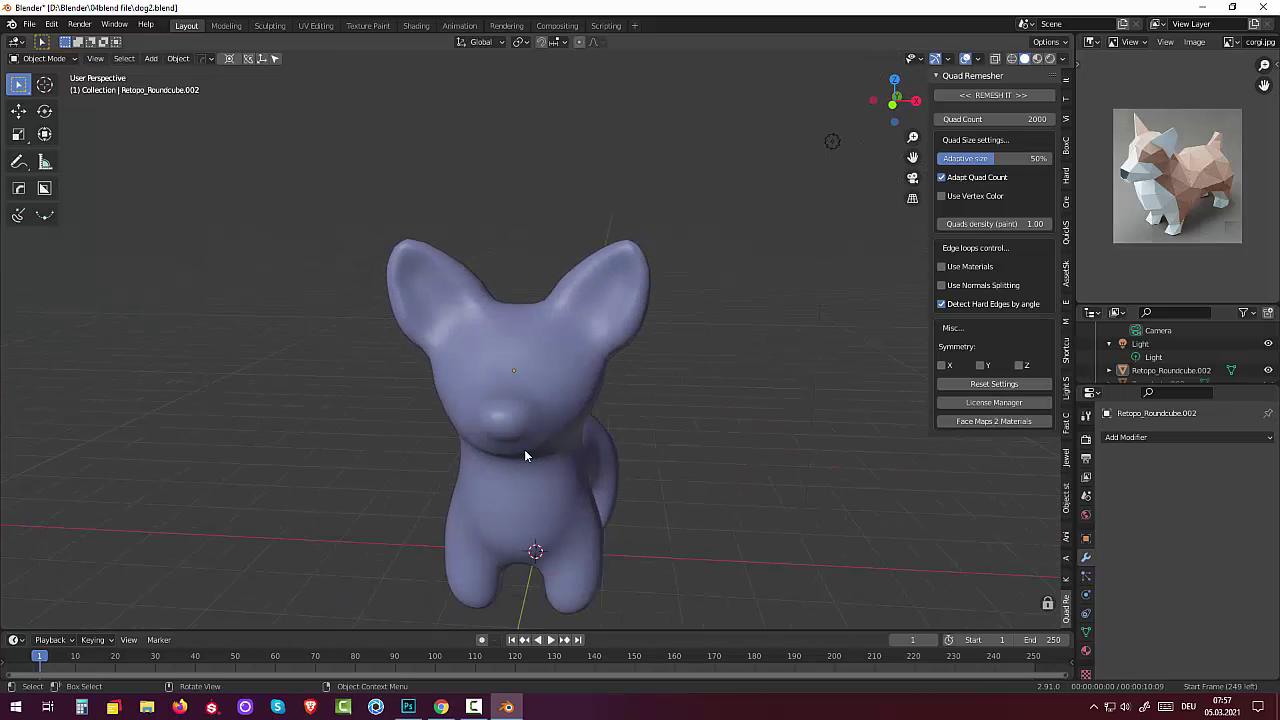
click(473, 707)
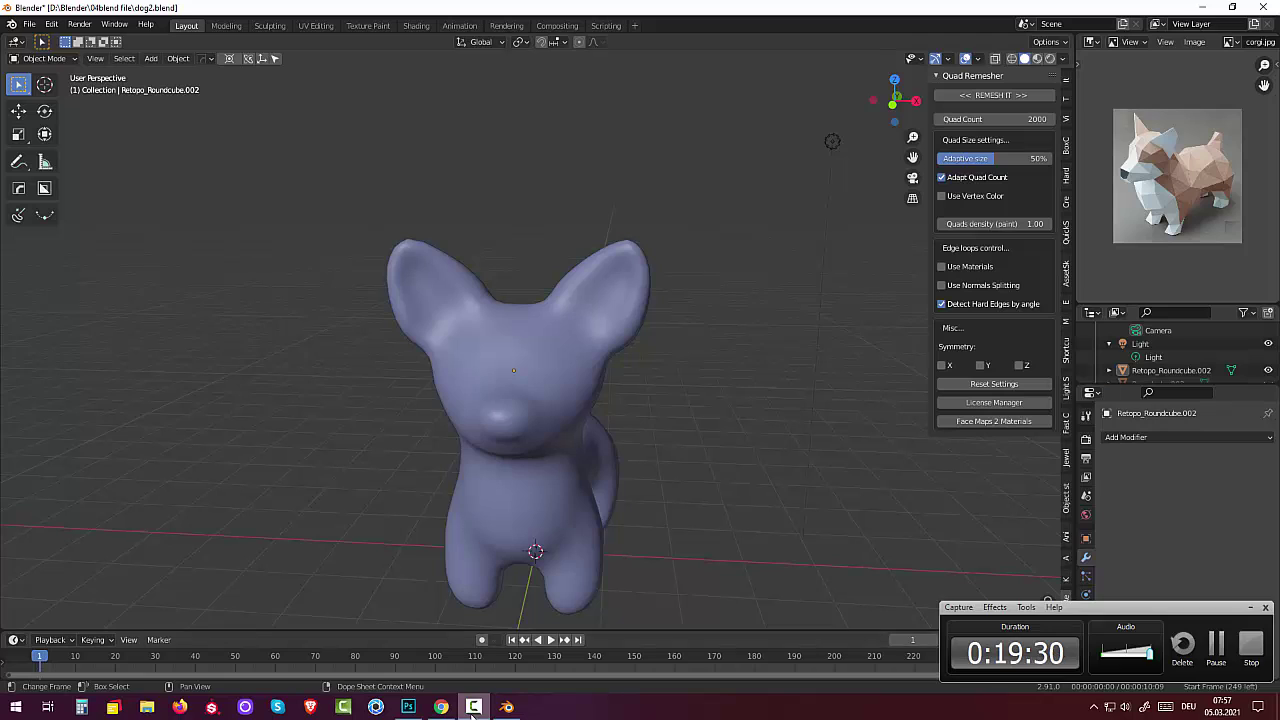
click(473, 707)
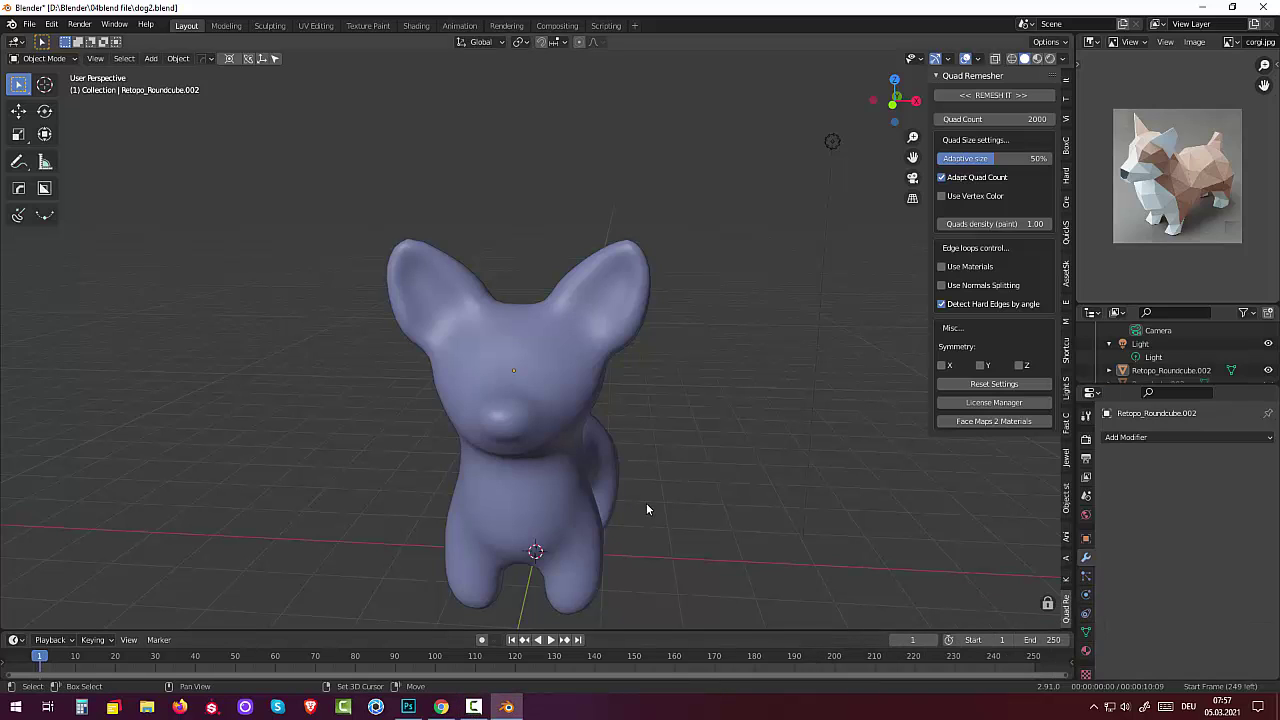
- Add a UV sphere and raise it along Z to the dog's head height
key(shift+a)
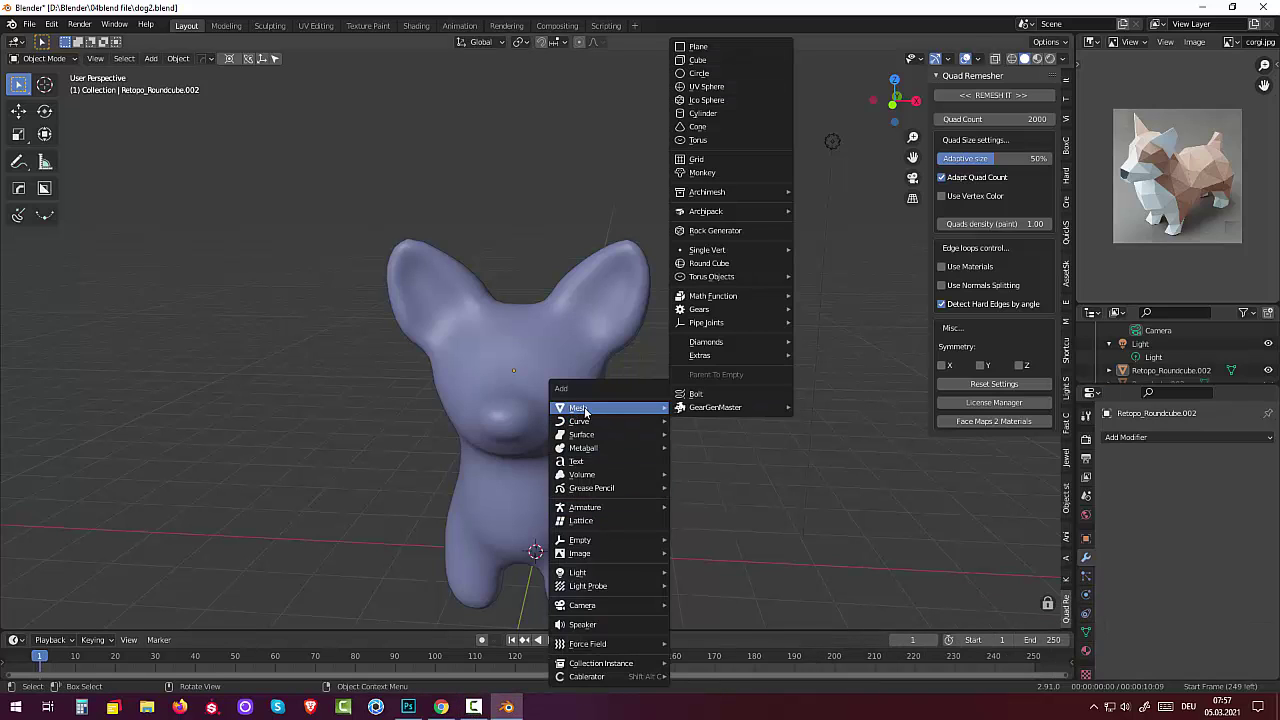
mouse_move(579, 407)
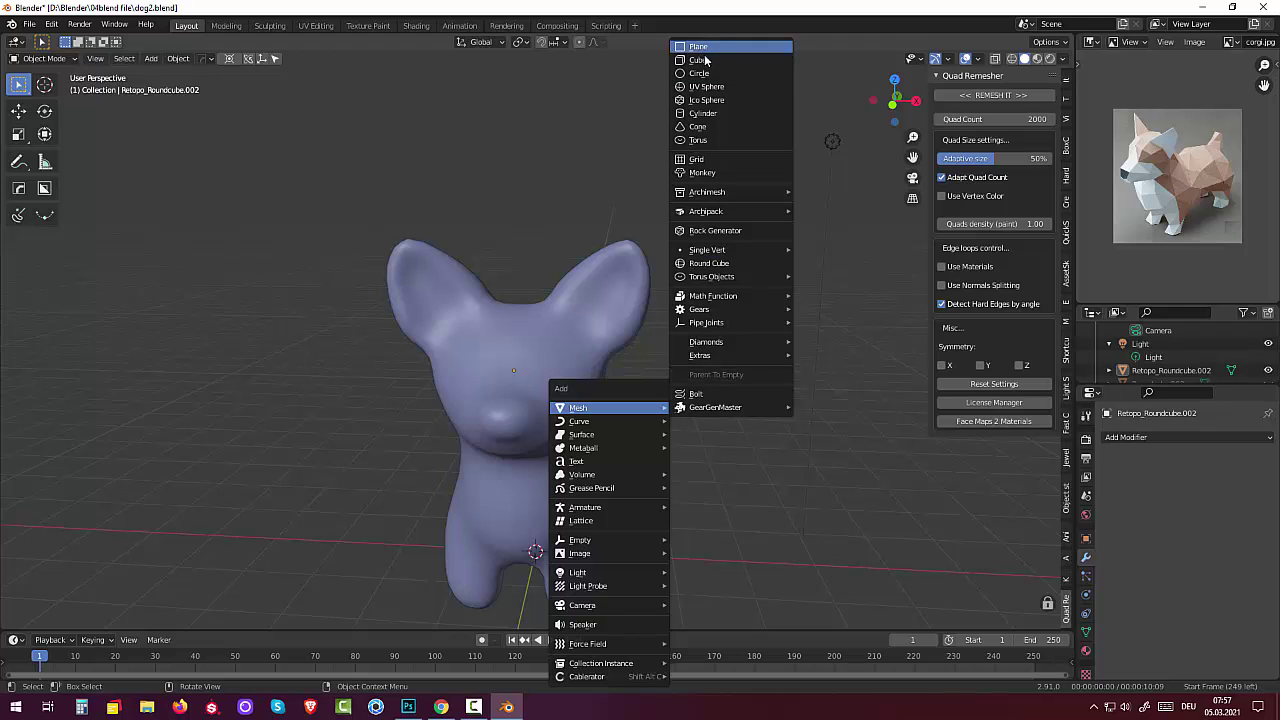
click(708, 87)
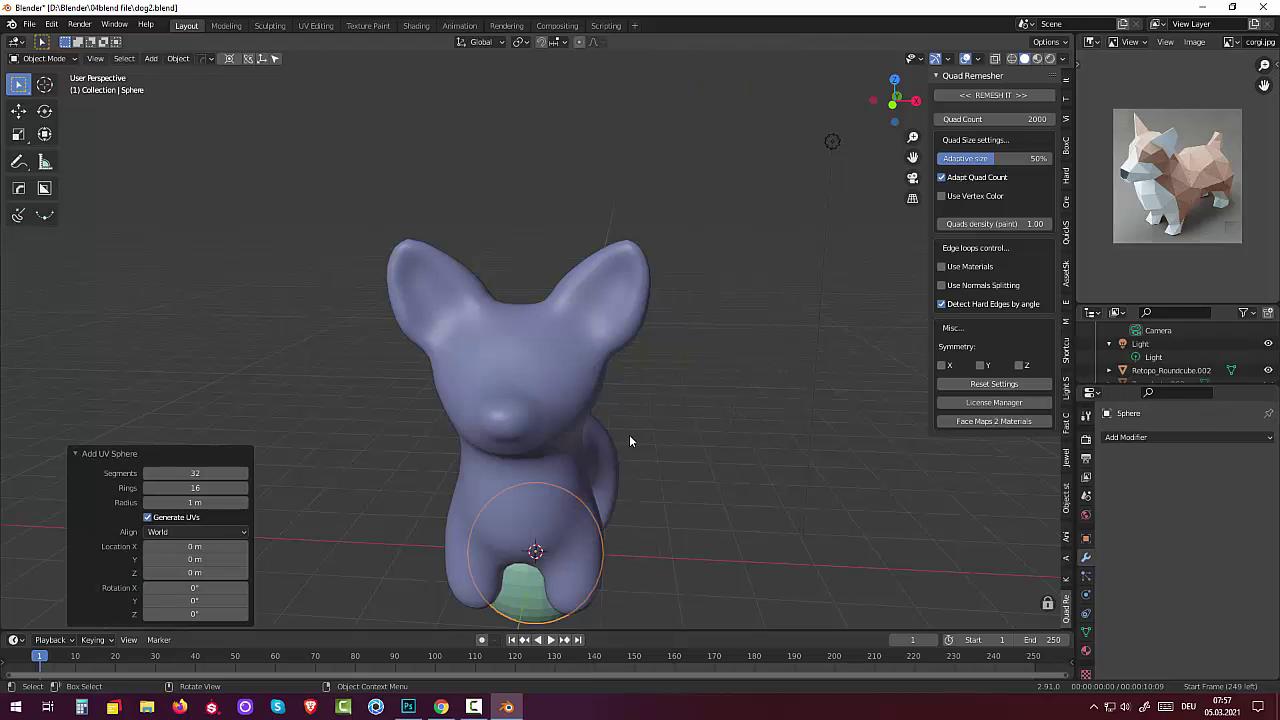
middle_drag(629, 434, 649, 428)
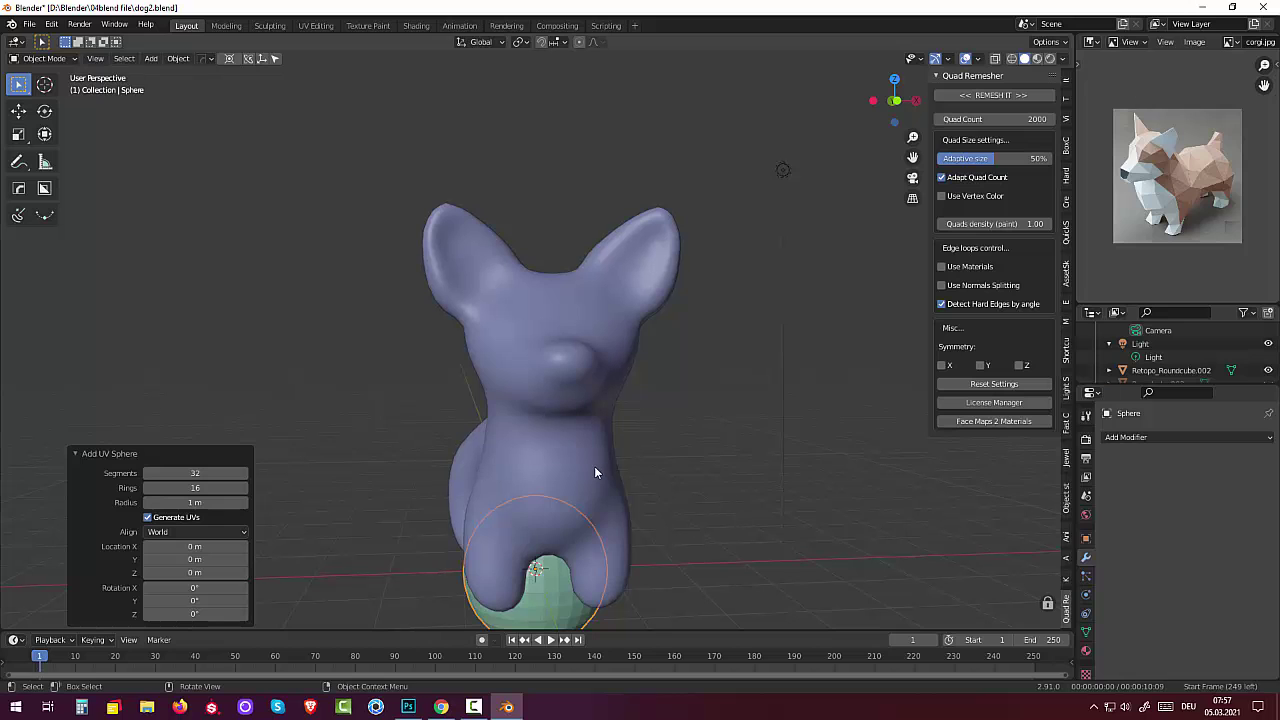
key(g)
key(z)
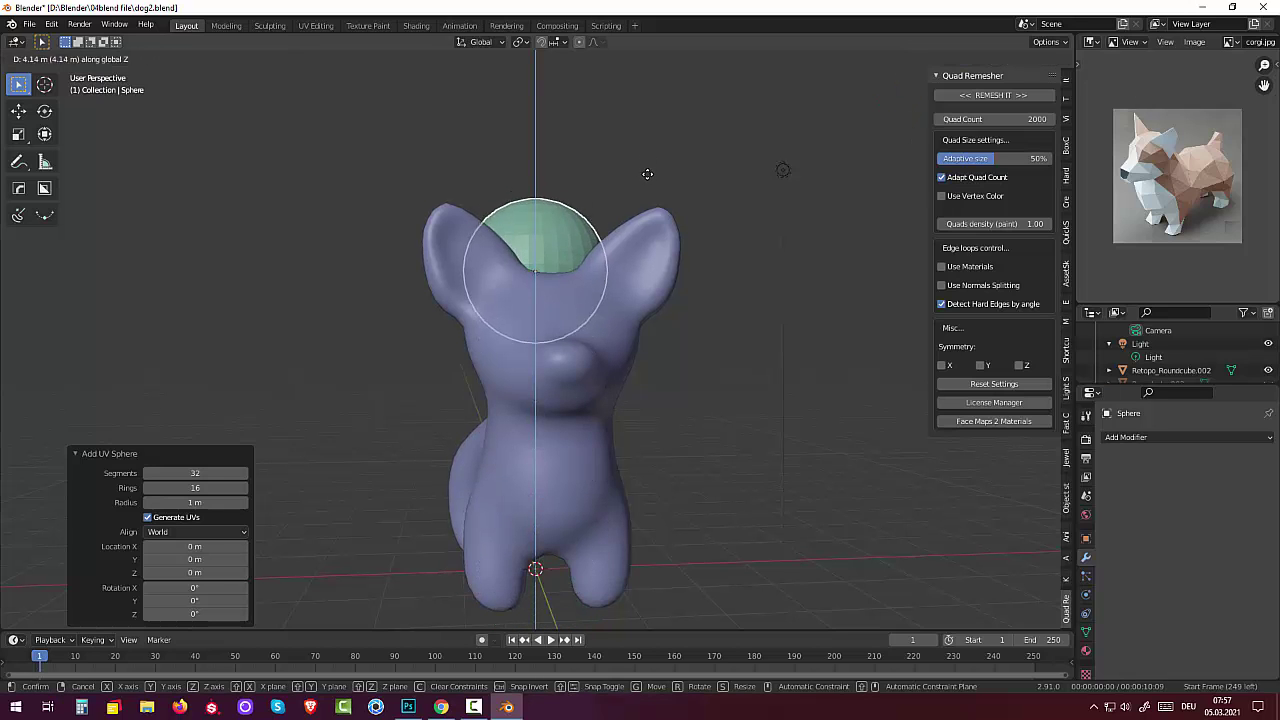
click(647, 174)
- Move the sphere forward along Y, scale it to 0.140, and switch to front view
mouse_move(671, 209)
middle_down()
mouse_move(644, 266)
mouse_move(629, 249)
middle_up()
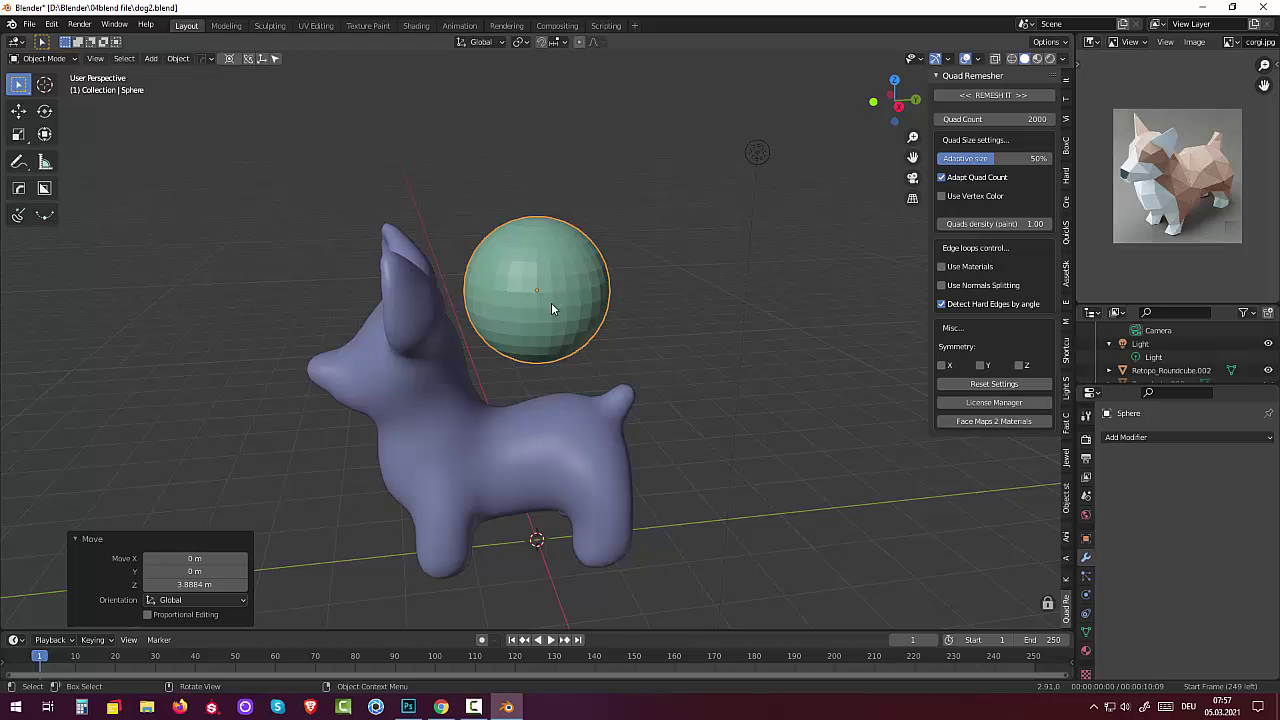
key(g)
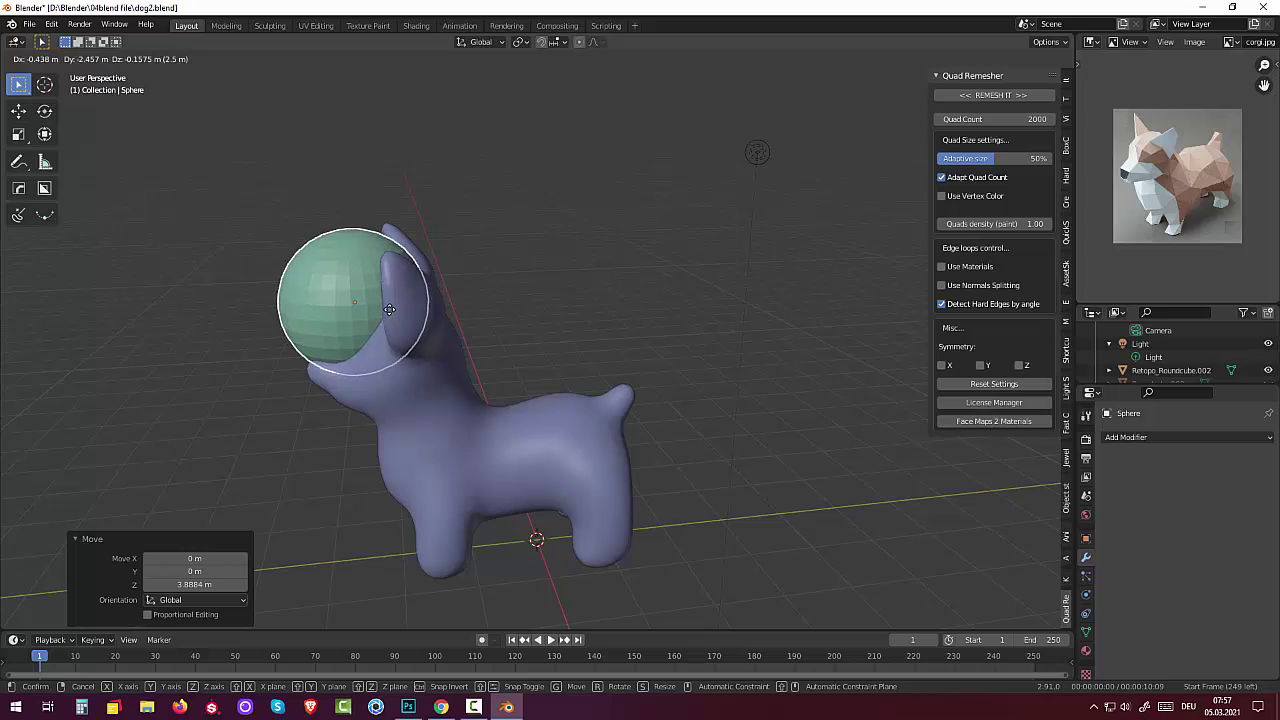
key(y)
click(534, 285)
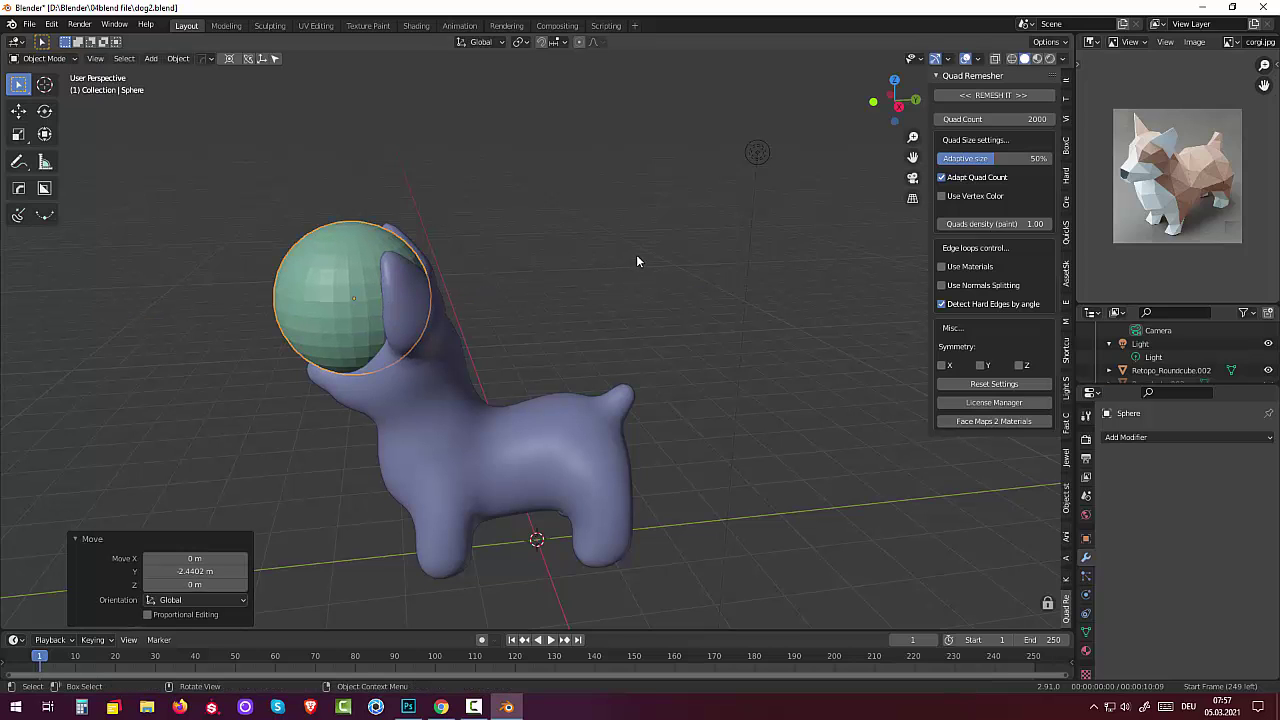
key(s)
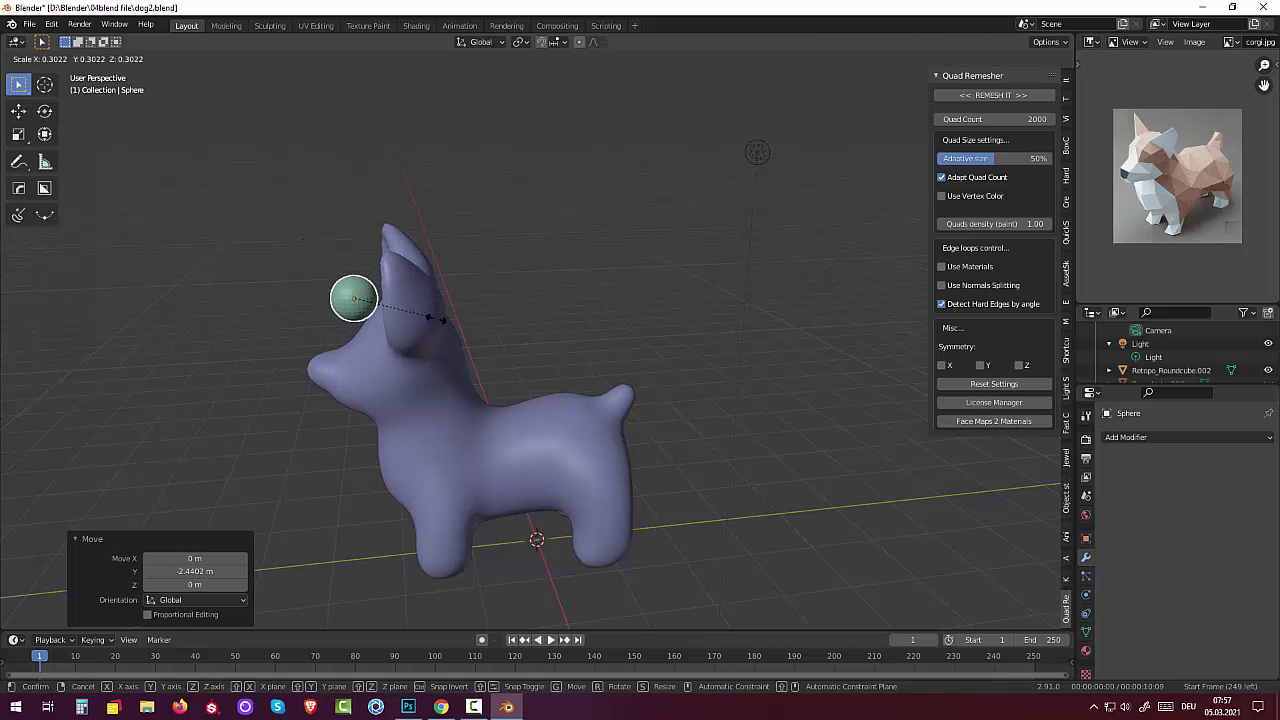
click(385, 328)
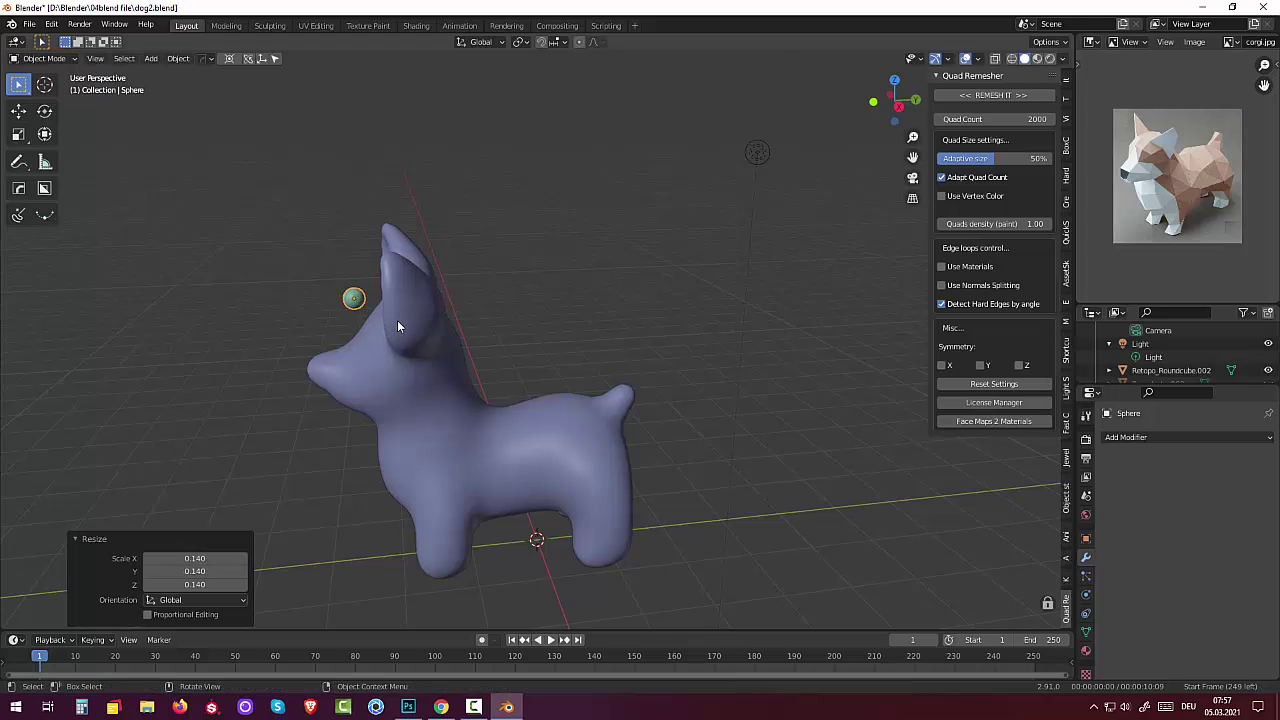
key(KP_1)
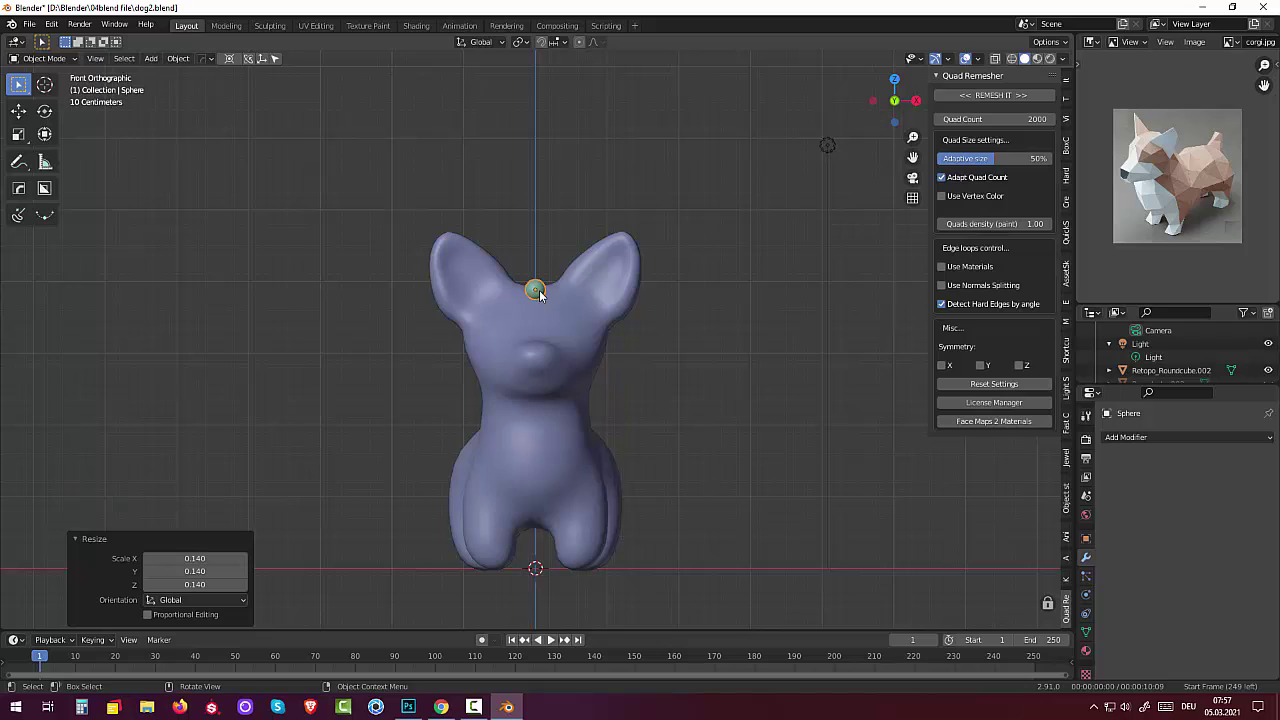
- Move the small sphere onto the dog's face beside the snout at eye height
shift+right_drag(535, 291, 565, 324)
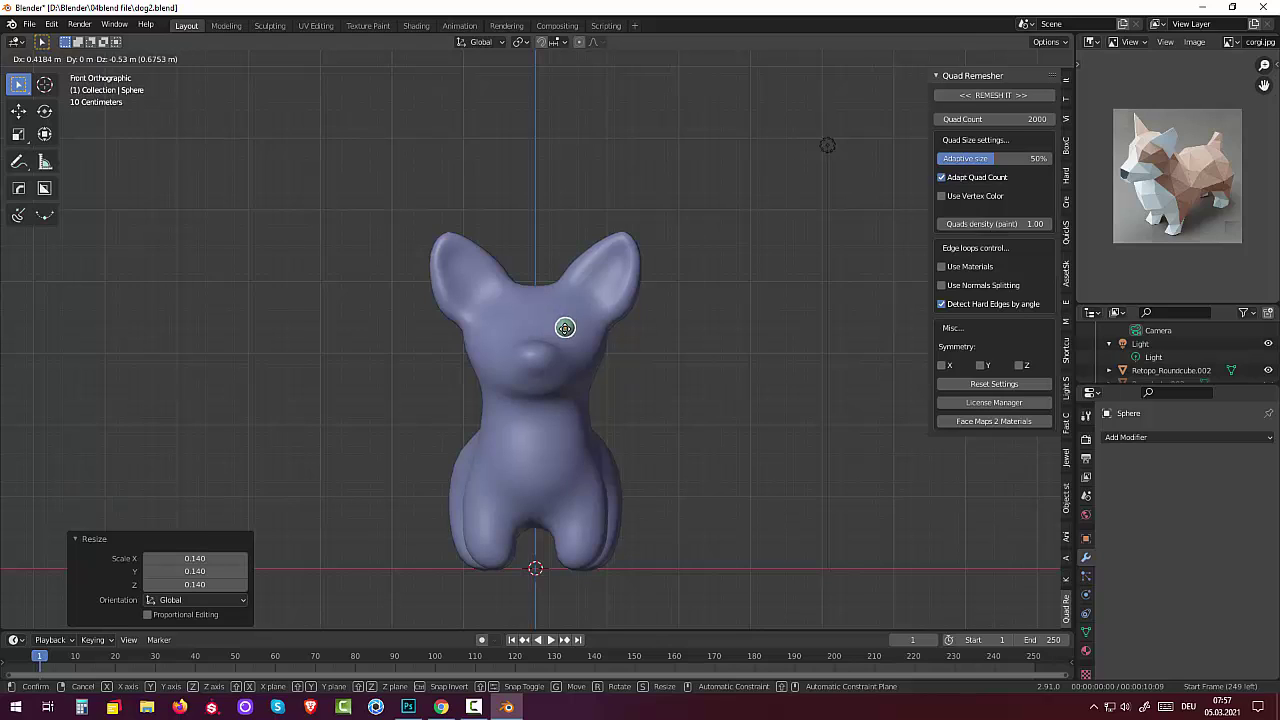
shift+right_drag(565, 324, 568, 325)
middle_drag(593, 369, 456, 373)
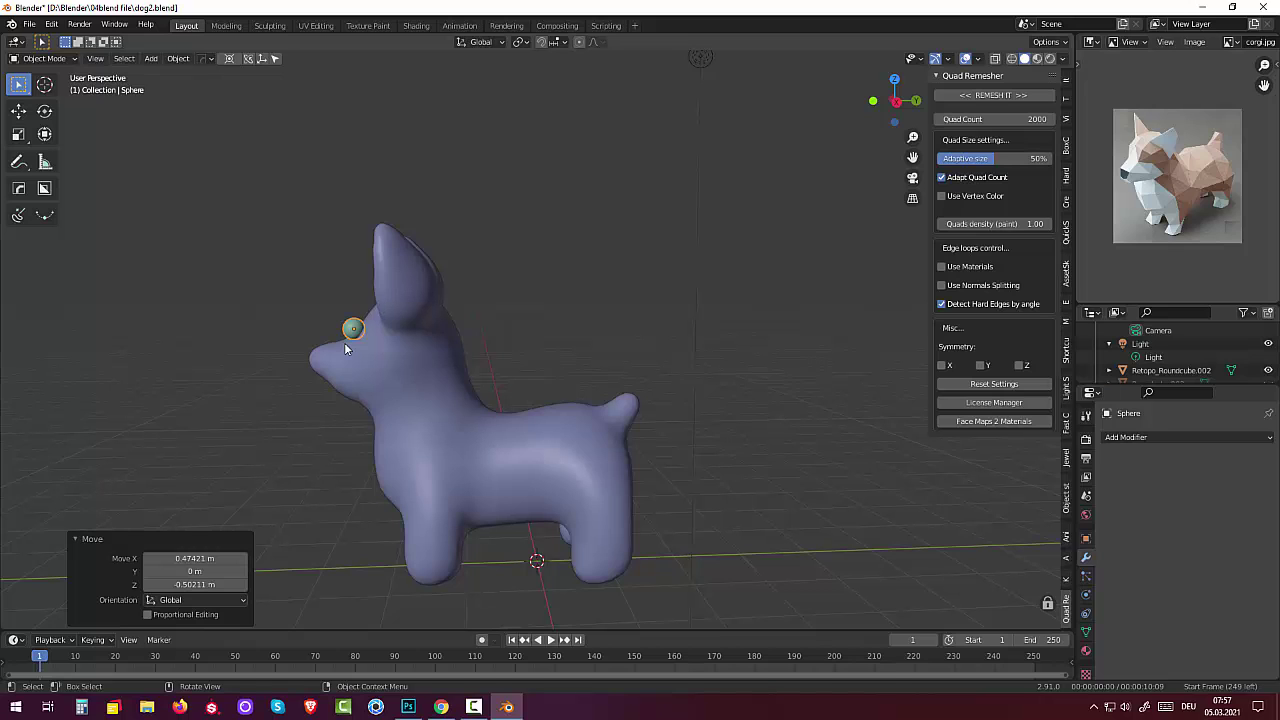
key(g)
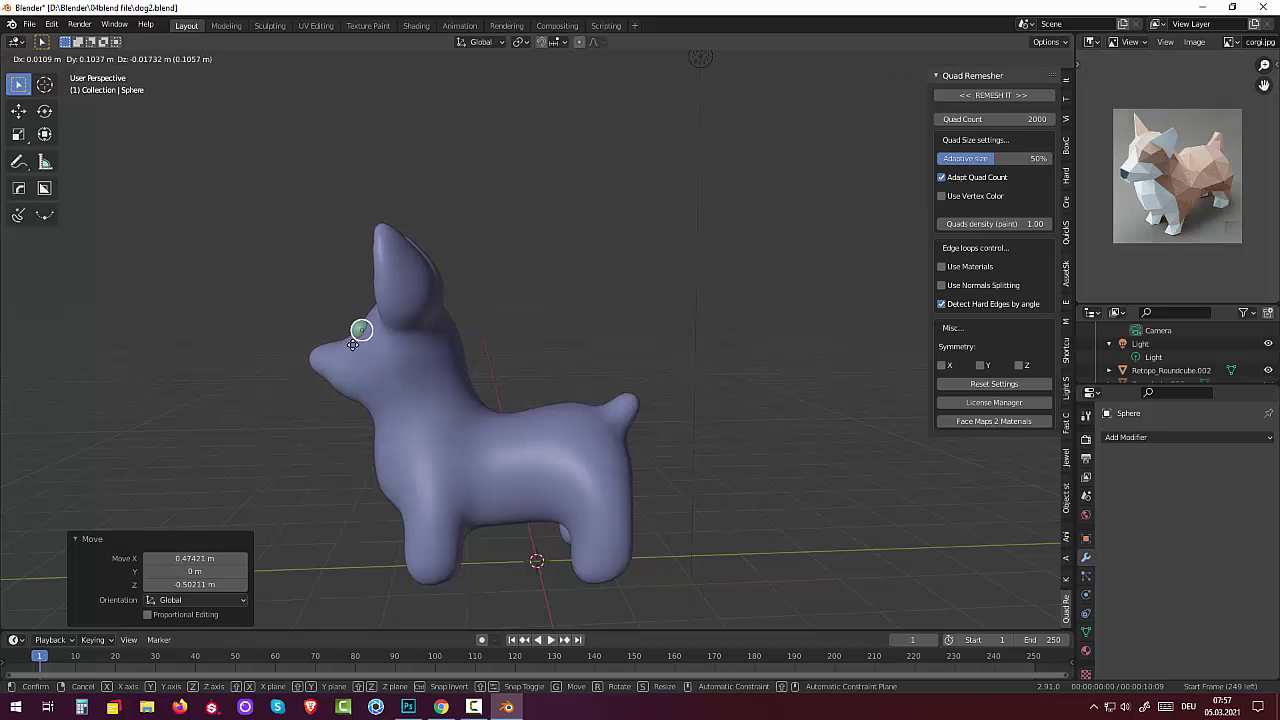
click(355, 344)
mouse_move(403, 346)
middle_down()
mouse_move(503, 370)
mouse_move(537, 340)
mouse_move(535, 305)
mouse_move(512, 338)
mouse_move(540, 335)
middle_up()
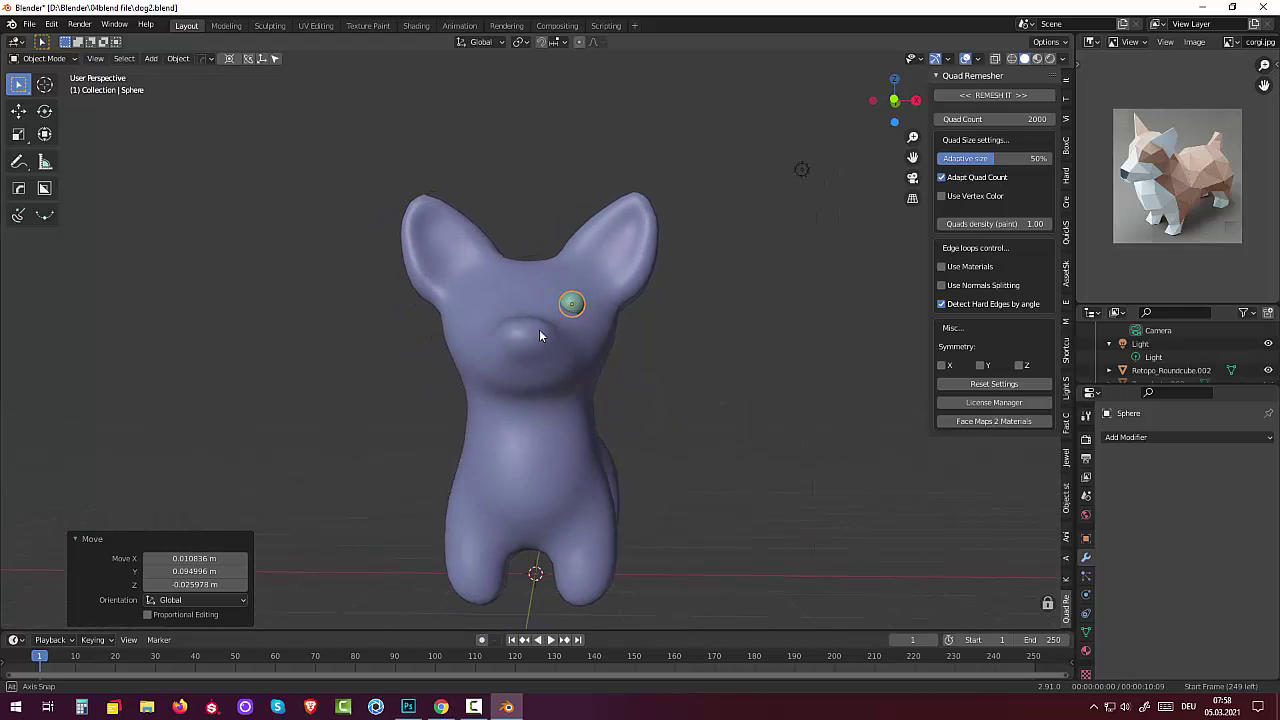
- Toggle the eye sphere through Edit Mode back to Object Mode and scale it by about 1.2
click(44, 58)
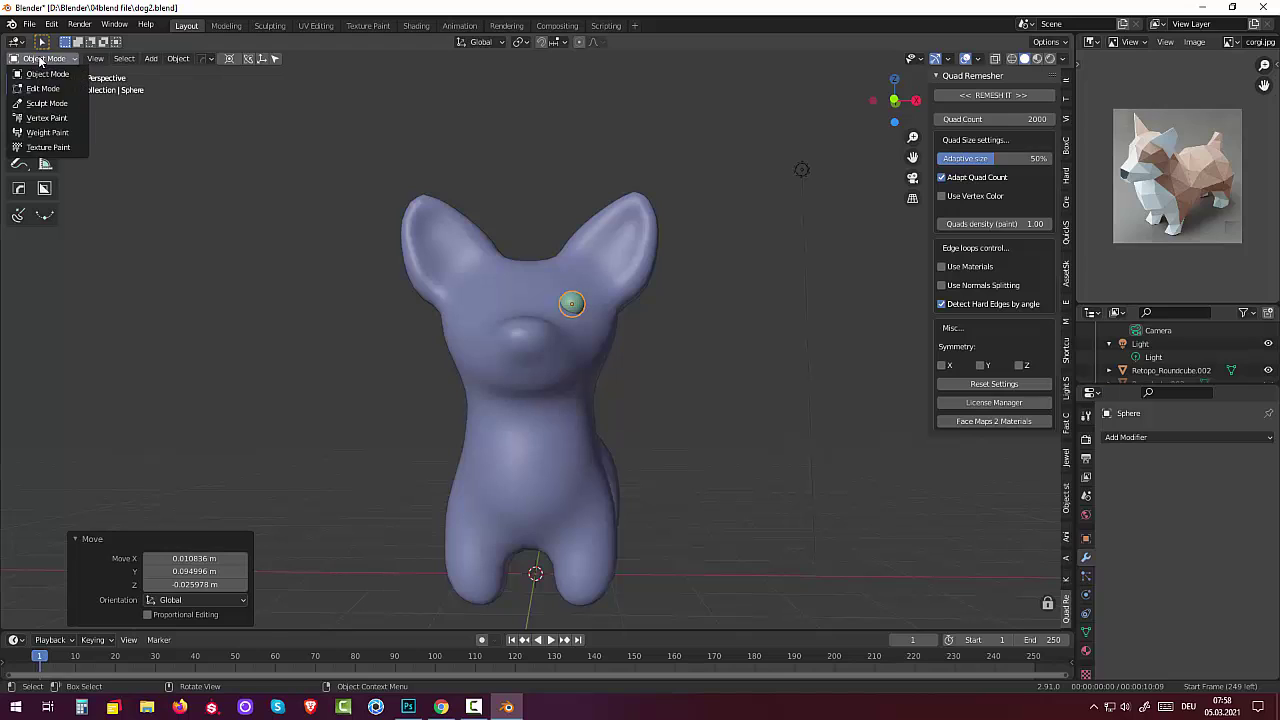
click(40, 89)
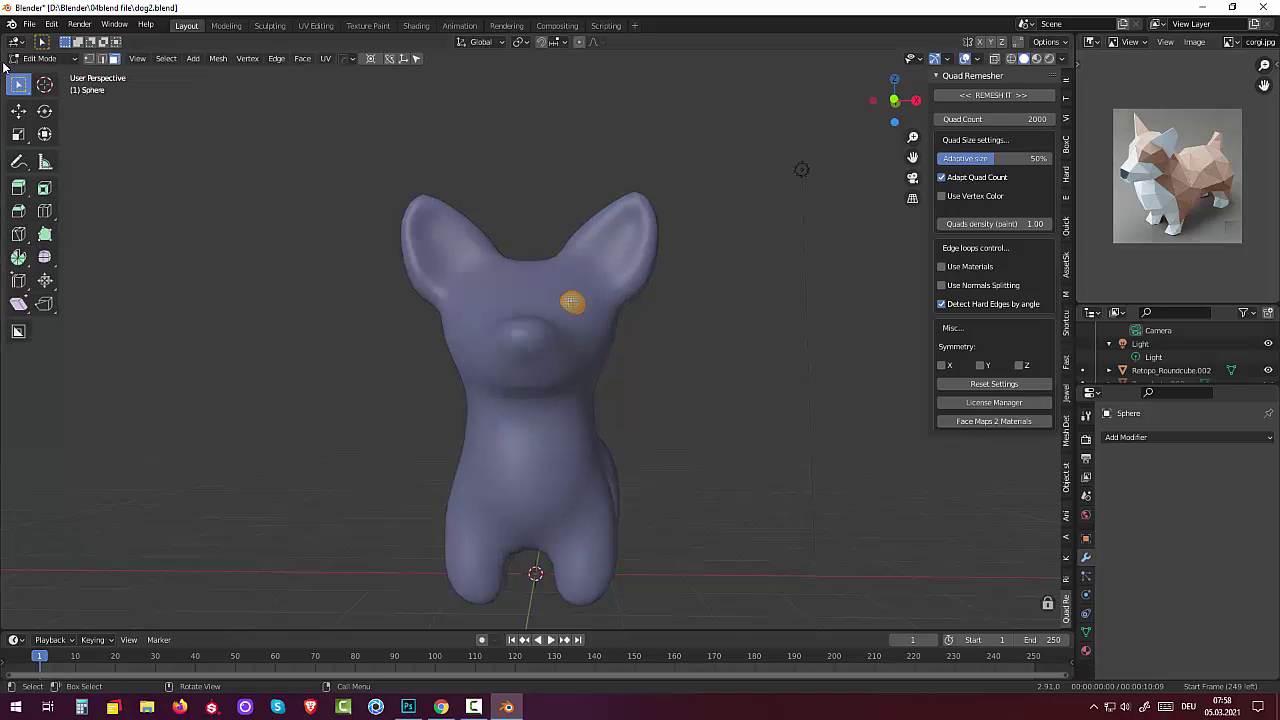
click(26, 60)
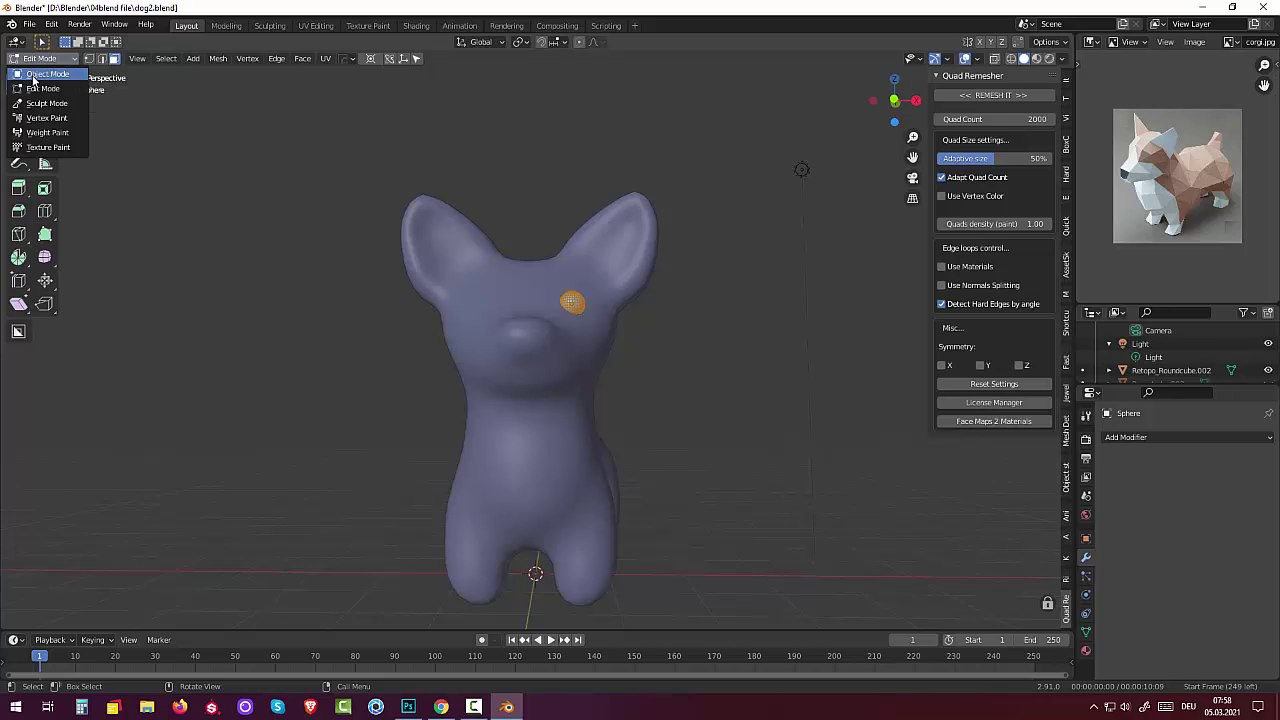
click(33, 76)
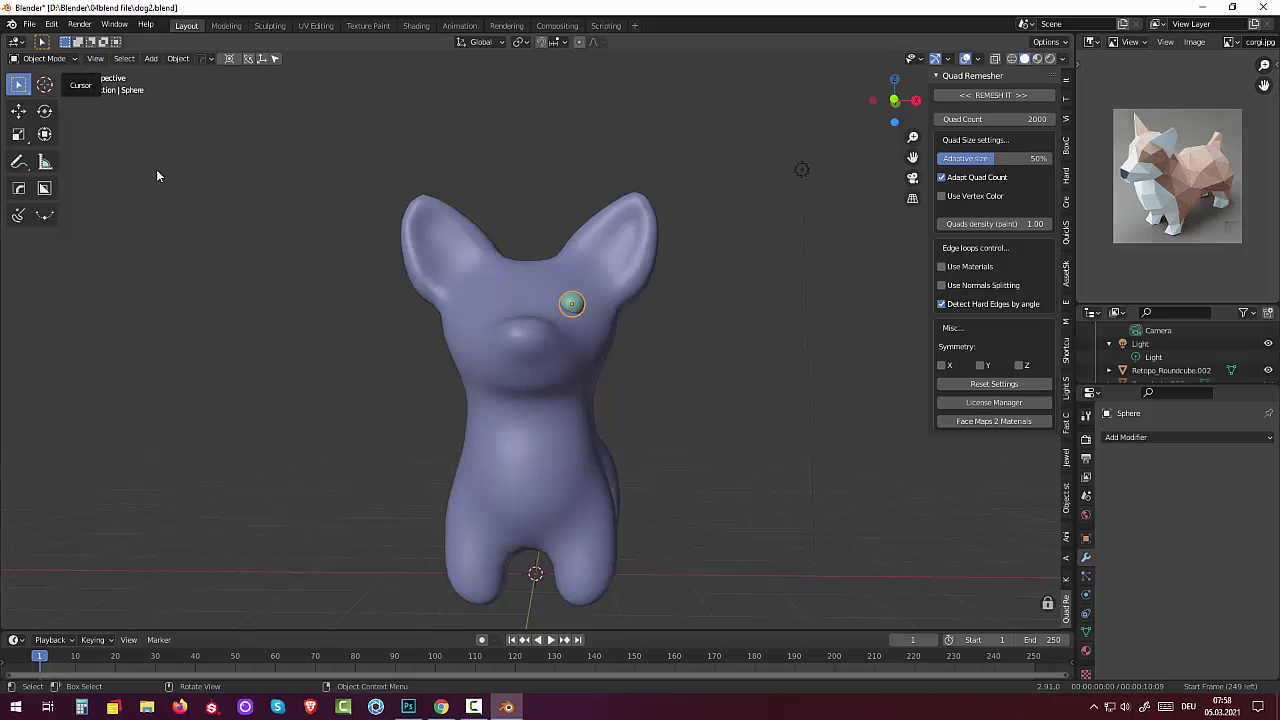
mouse_move(156, 169)
middle_down()
mouse_move(486, 365)
mouse_move(452, 369)
middle_up()
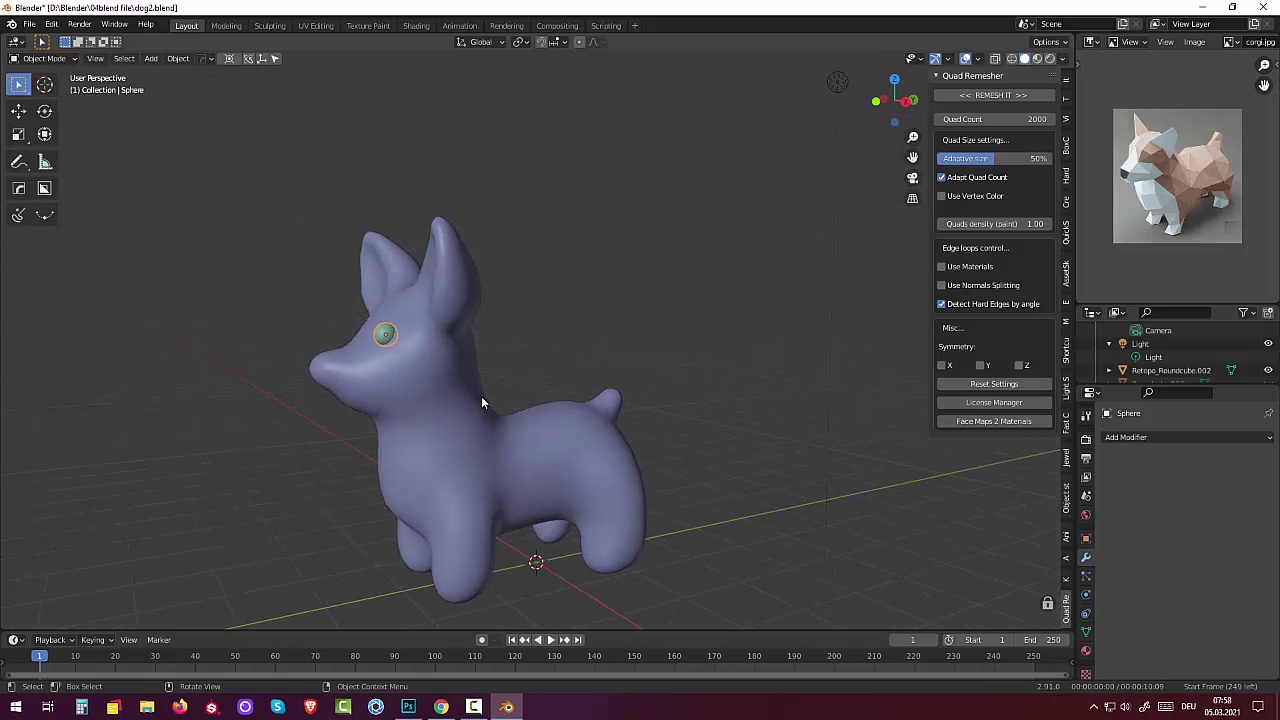
key(s)
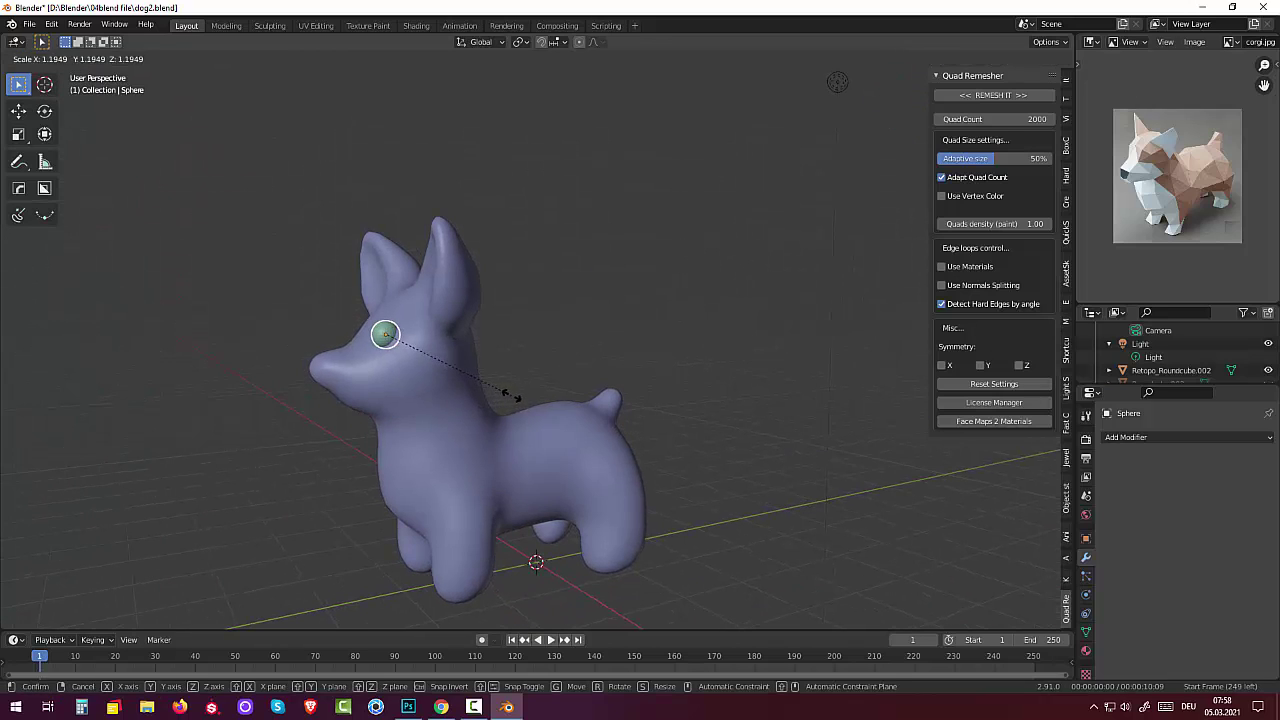
click(509, 395)
mouse_move(524, 376)
middle_down()
mouse_move(600, 377)
mouse_move(491, 365)
middle_up()
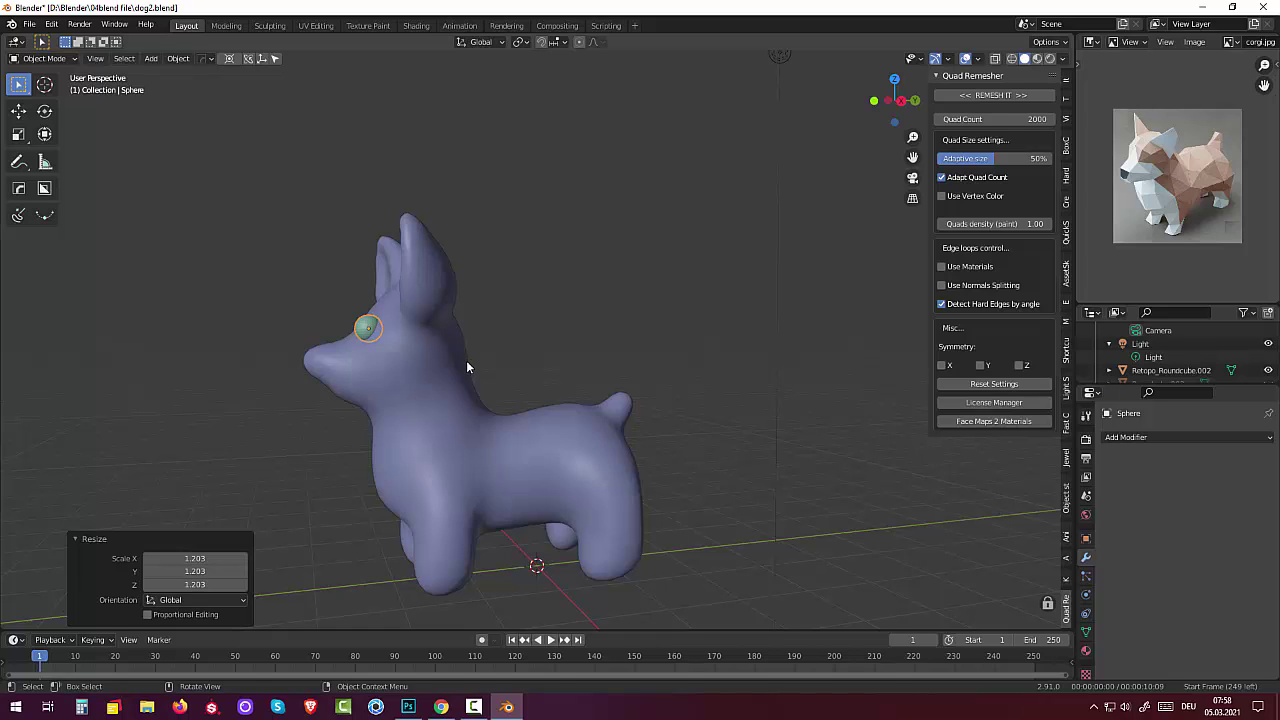
- Rotate the eye sphere 90° about the X axis and orbit to check it
key(r)
key(x)
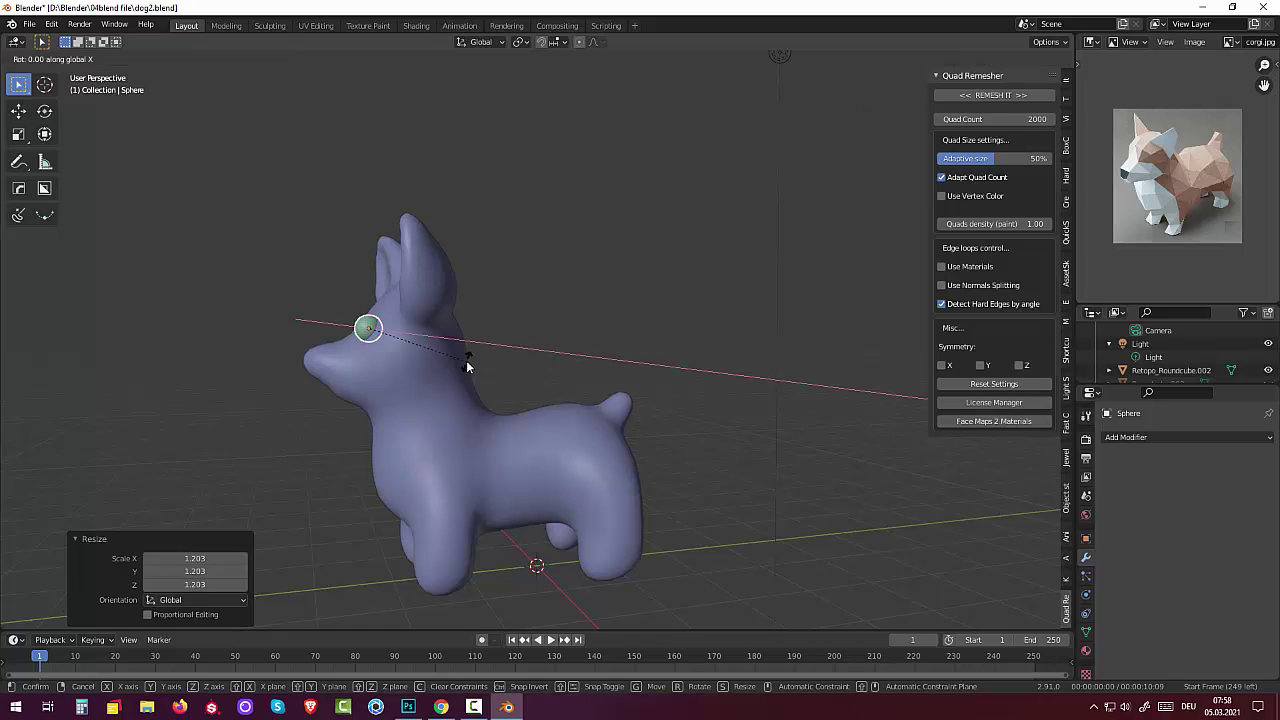
key(9)
key(0)
key(Return)
middle_drag(466, 364, 590, 344)
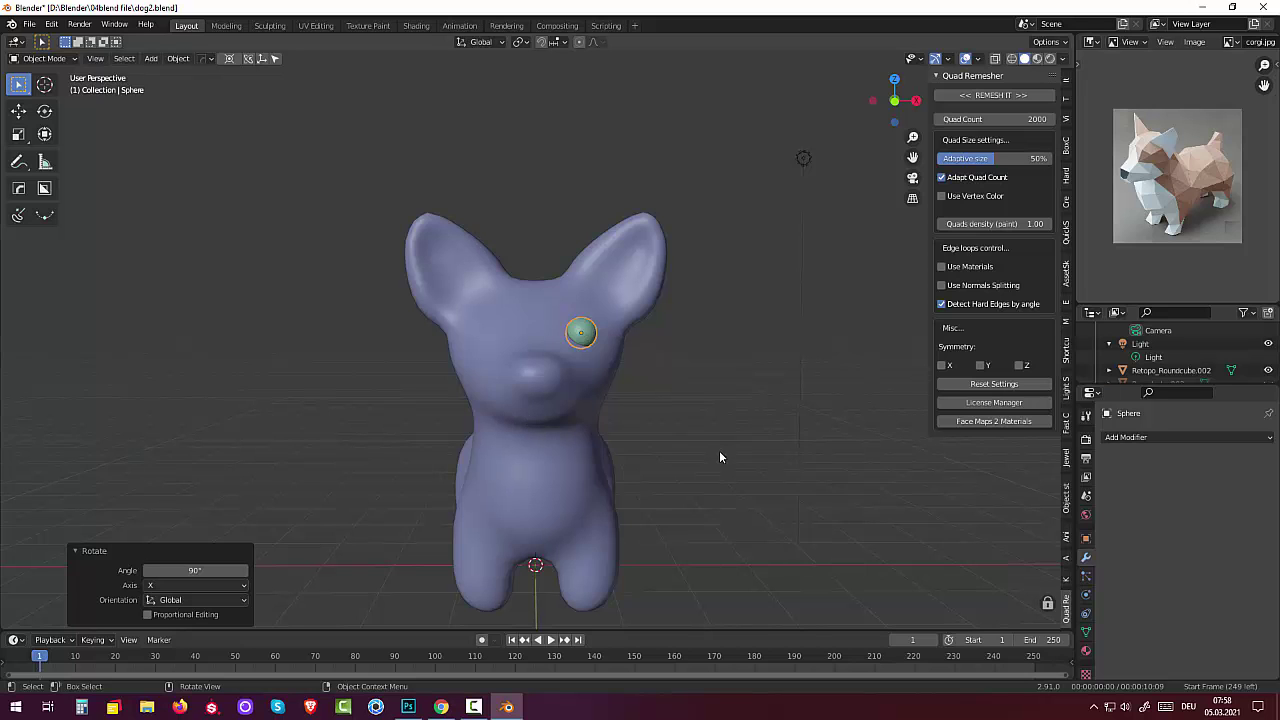
mouse_move(720, 451)
middle_down()
mouse_move(586, 466)
mouse_move(549, 423)
mouse_move(686, 466)
mouse_move(720, 449)
mouse_move(711, 456)
middle_up()
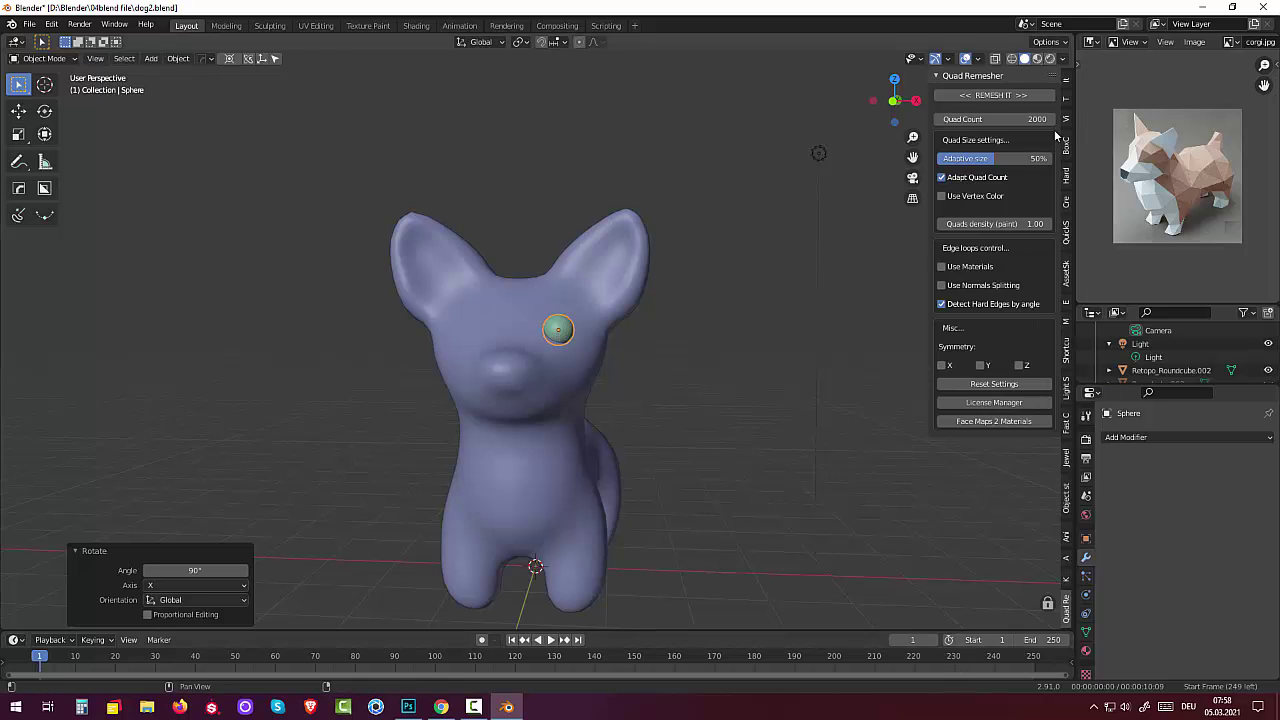
- Reset the eye's transforms and add an X-axis Mirror modifier to create the second eye
click(1066, 84)
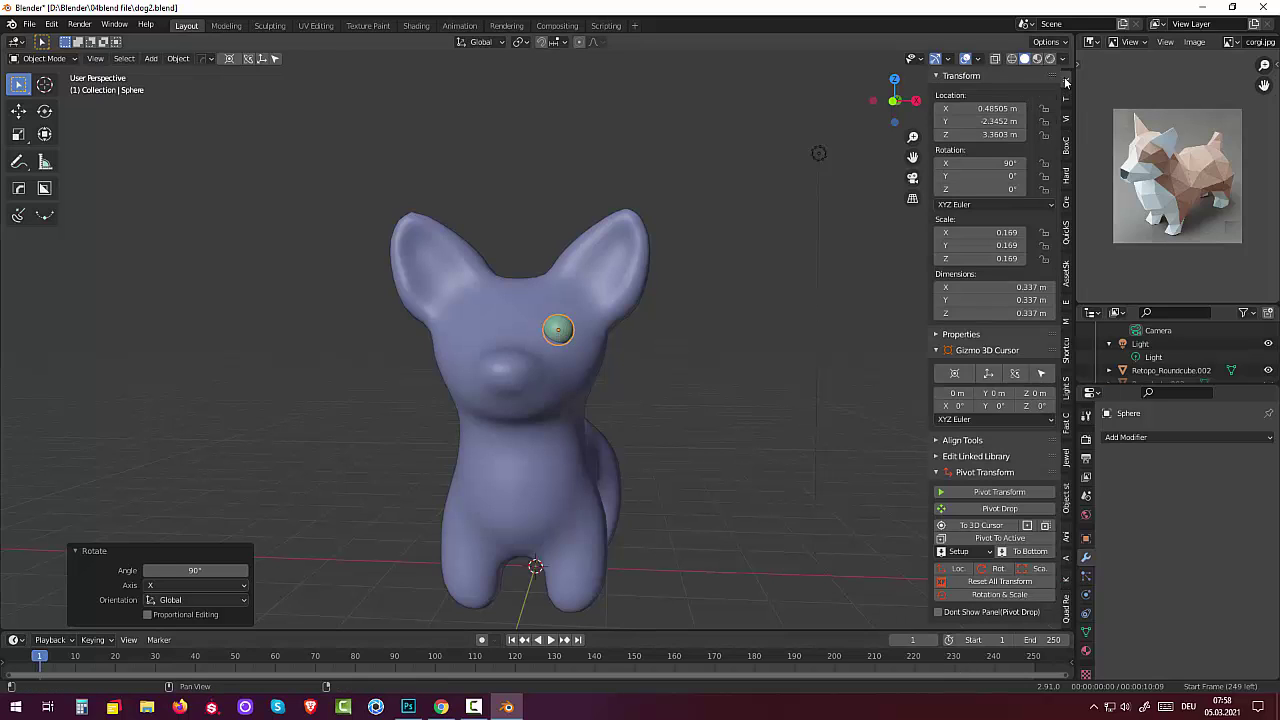
click(1008, 581)
click(1127, 439)
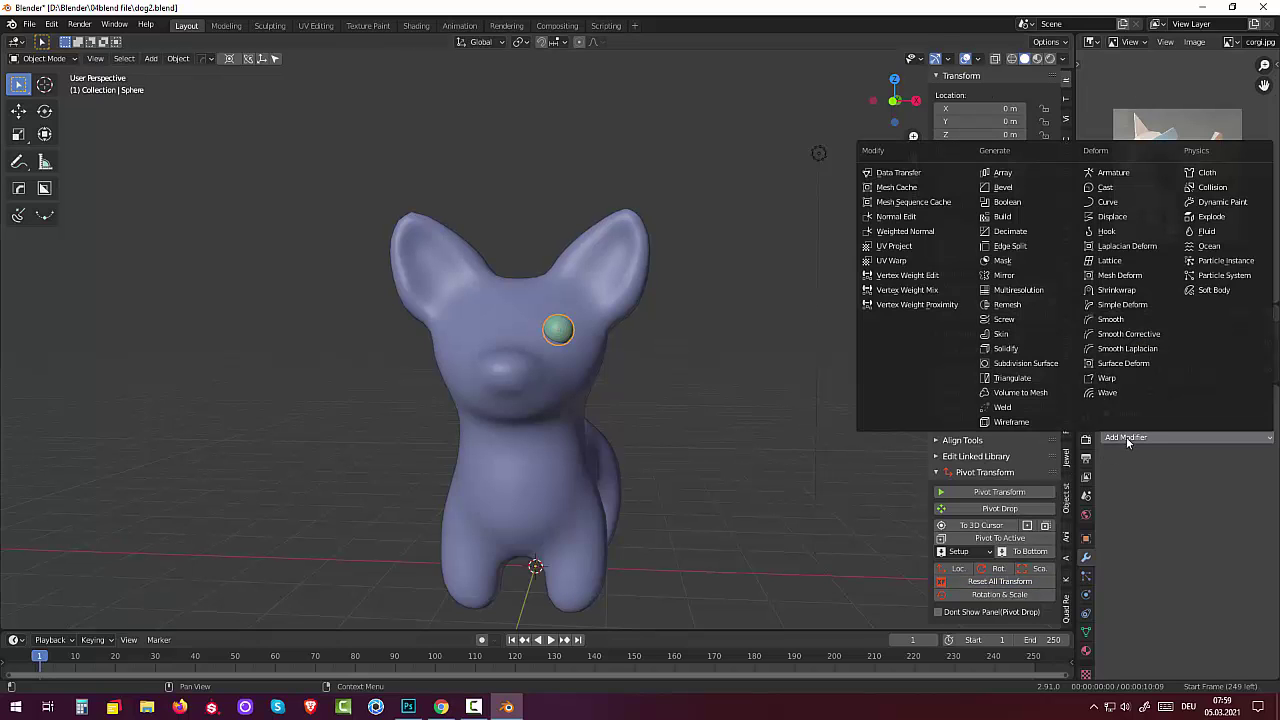
click(1005, 274)
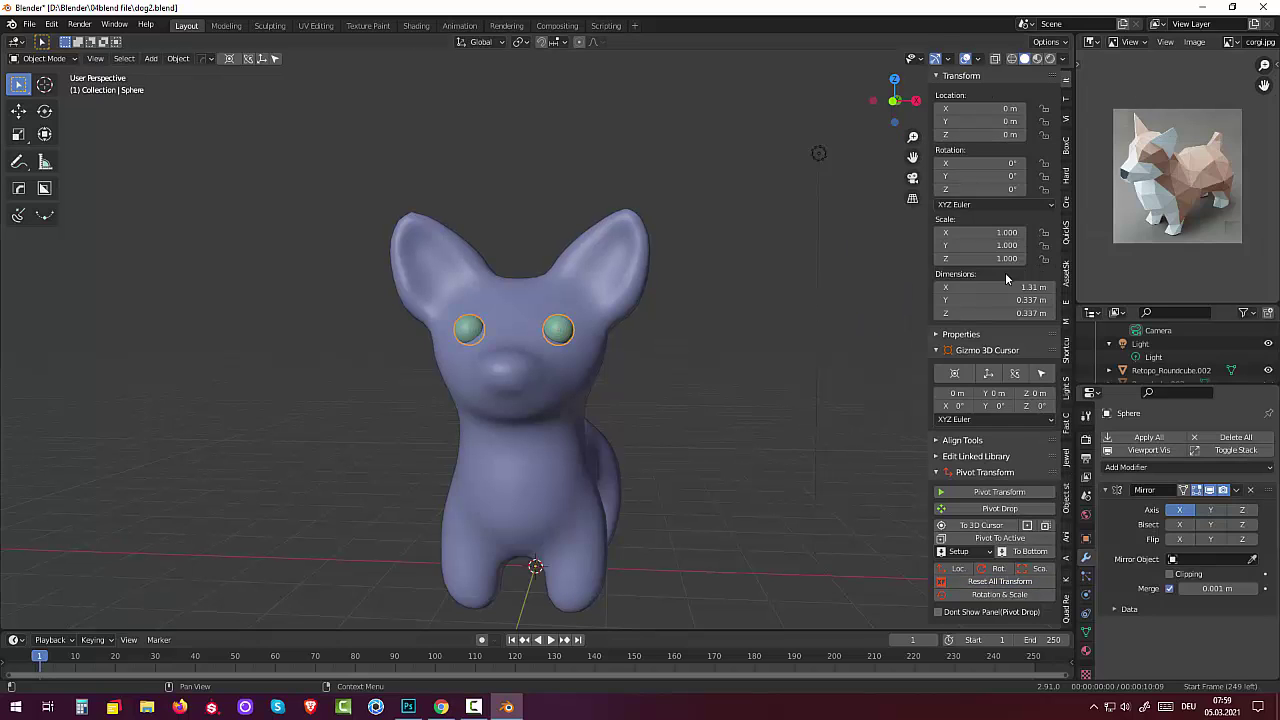
click(690, 407)
mouse_move(690, 407)
middle_down()
mouse_move(724, 395)
mouse_move(613, 386)
mouse_move(594, 401)
mouse_move(729, 389)
mouse_move(707, 405)
middle_up()
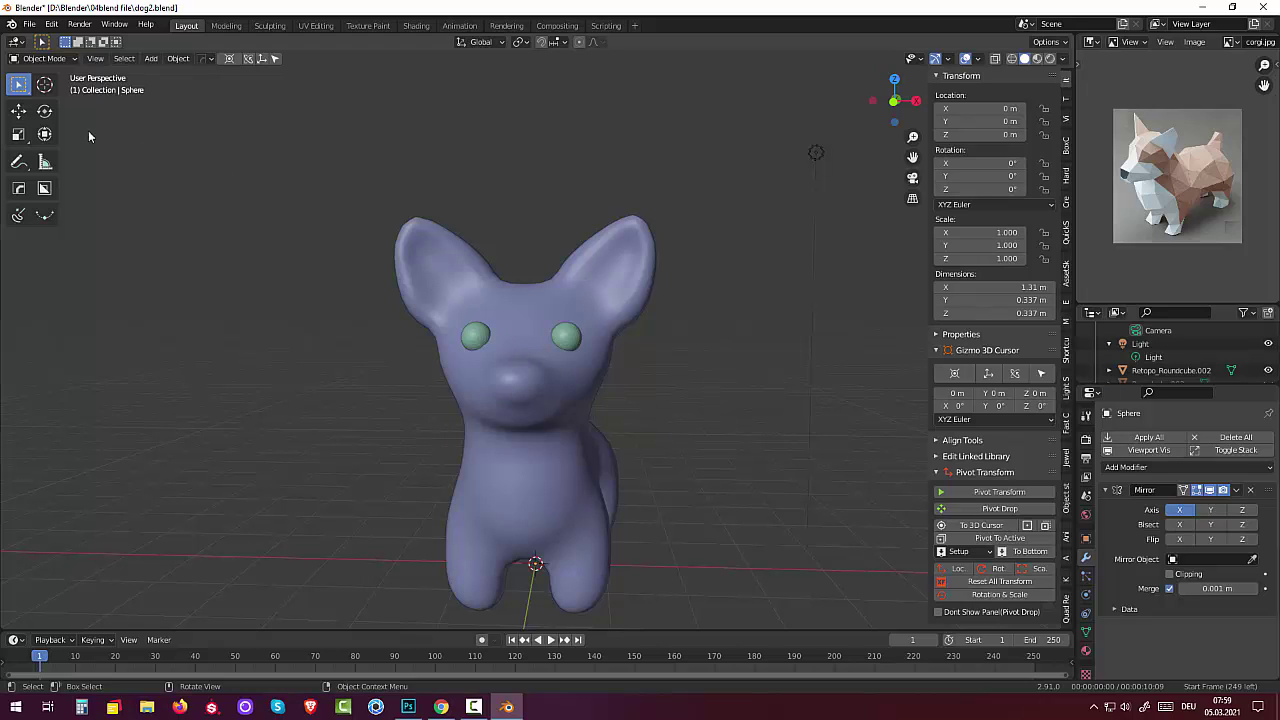
click(42, 62)
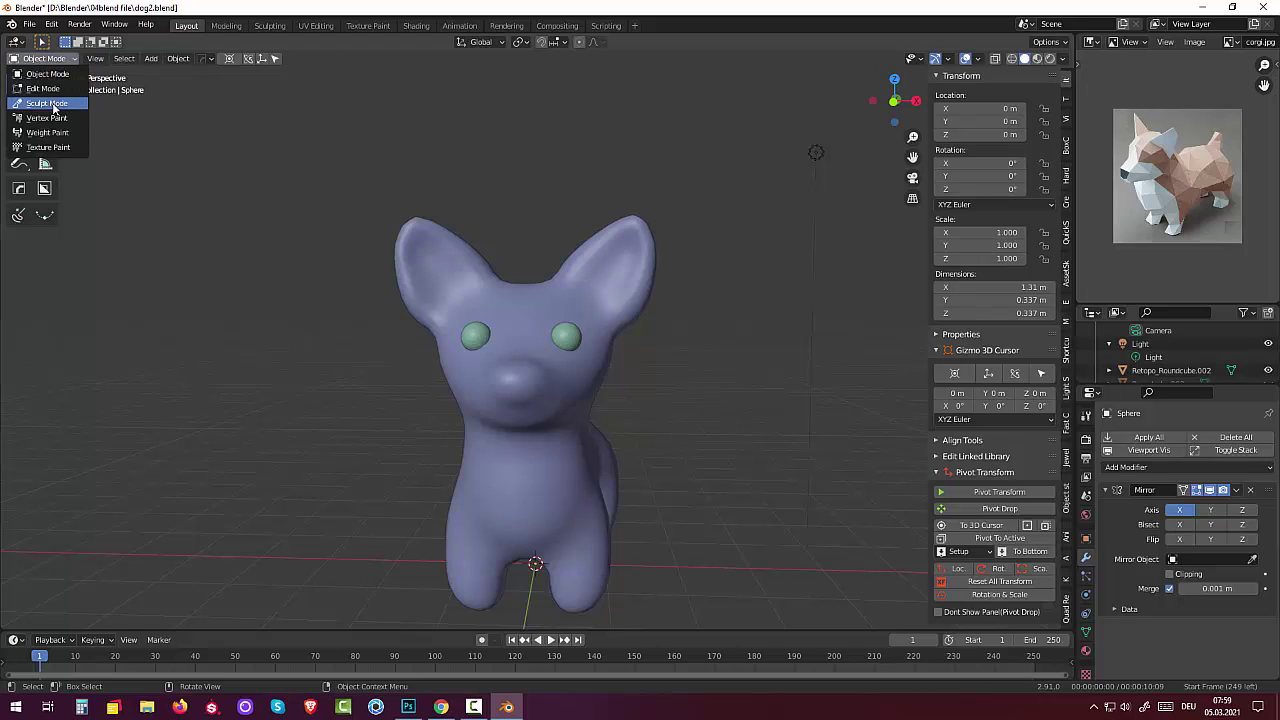
- Return to Object Mode, select the Retopo_Roundcube.002 dog body, and put it in Sculpt Mode
click(52, 104)
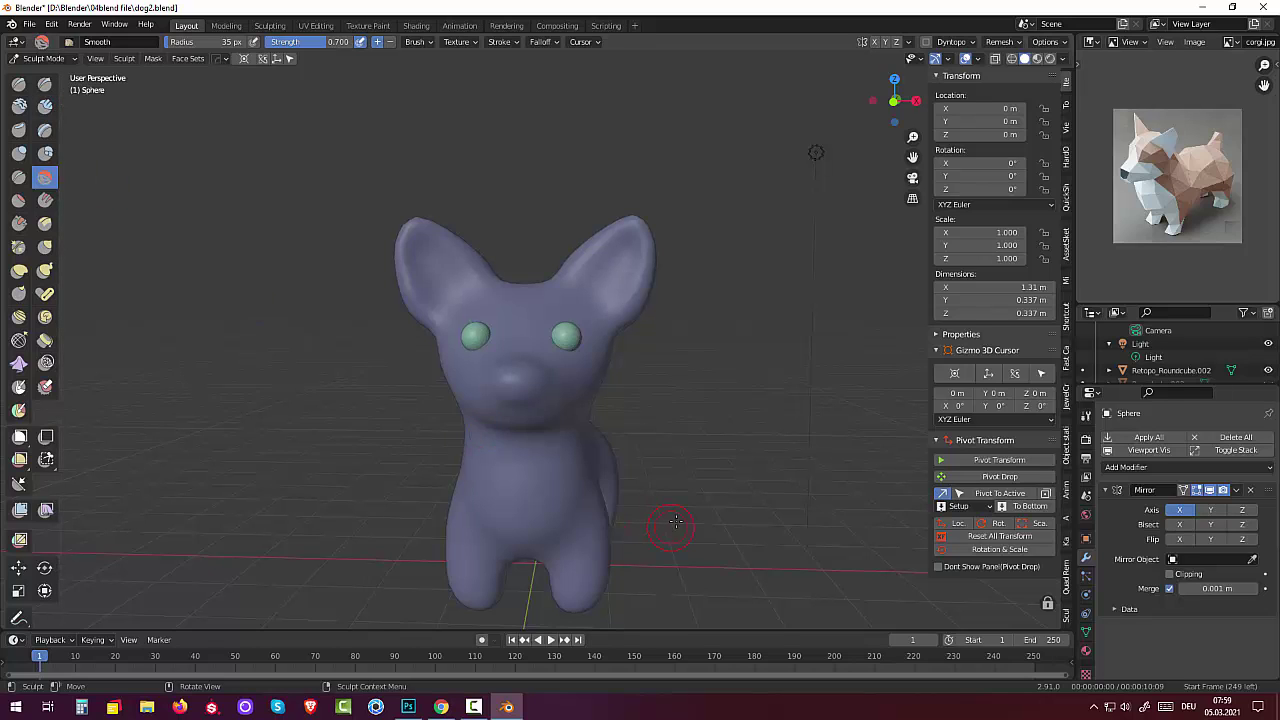
middle_drag(687, 491, 678, 478)
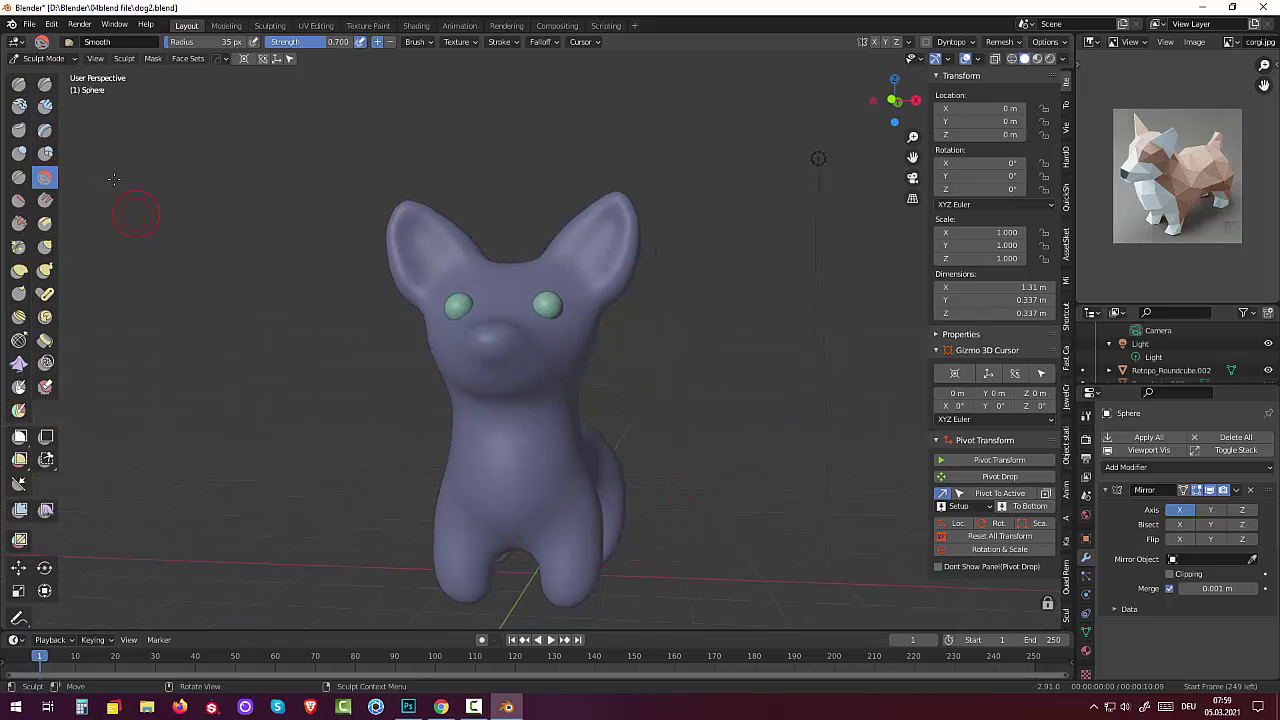
click(42, 58)
click(48, 76)
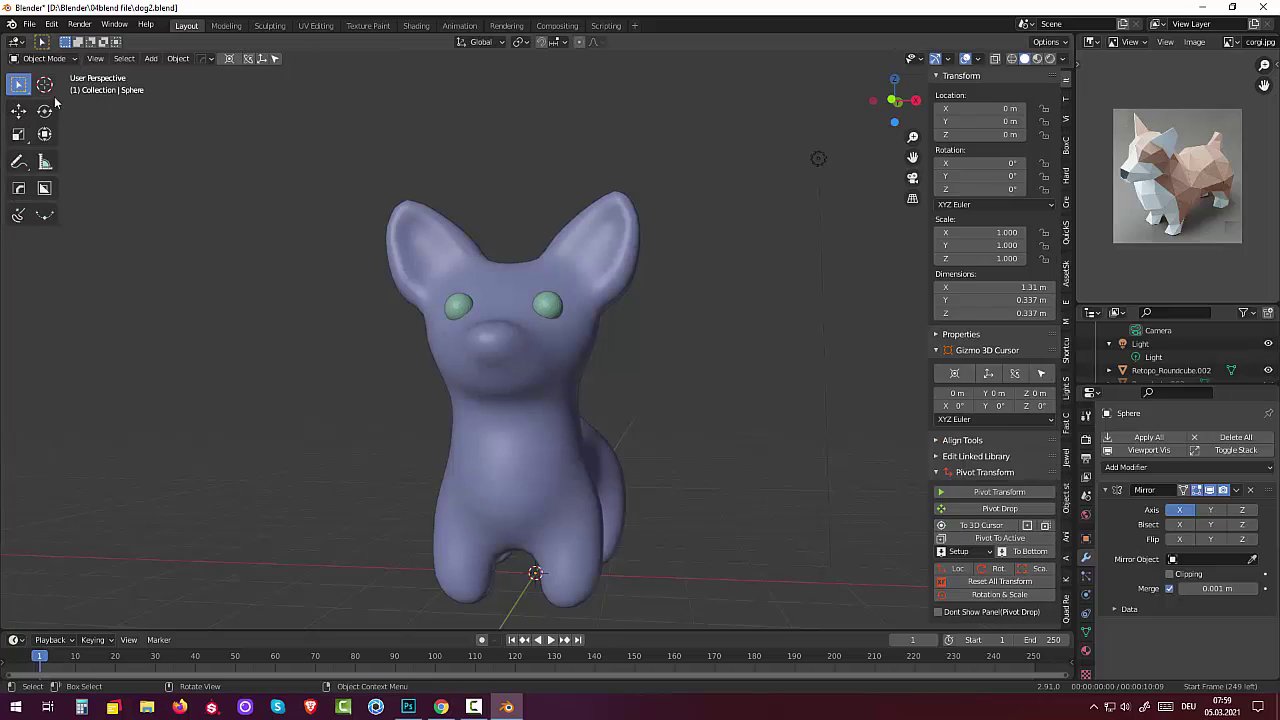
click(521, 441)
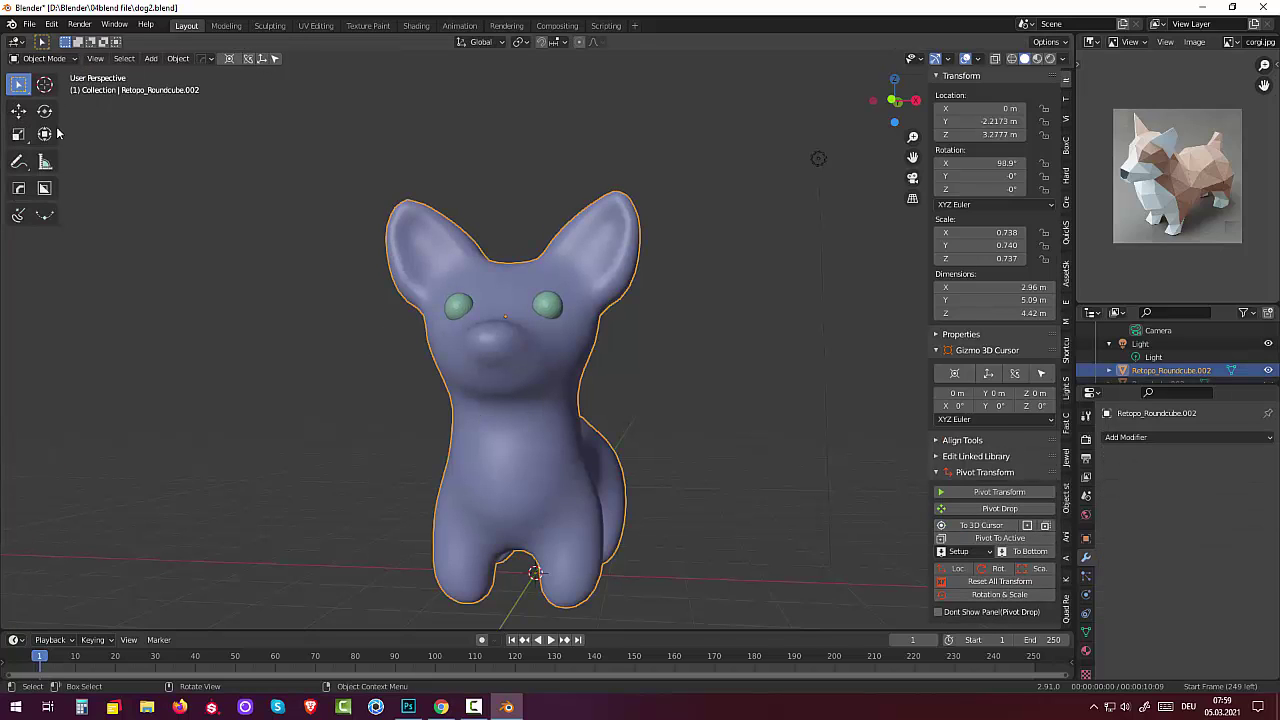
click(42, 58)
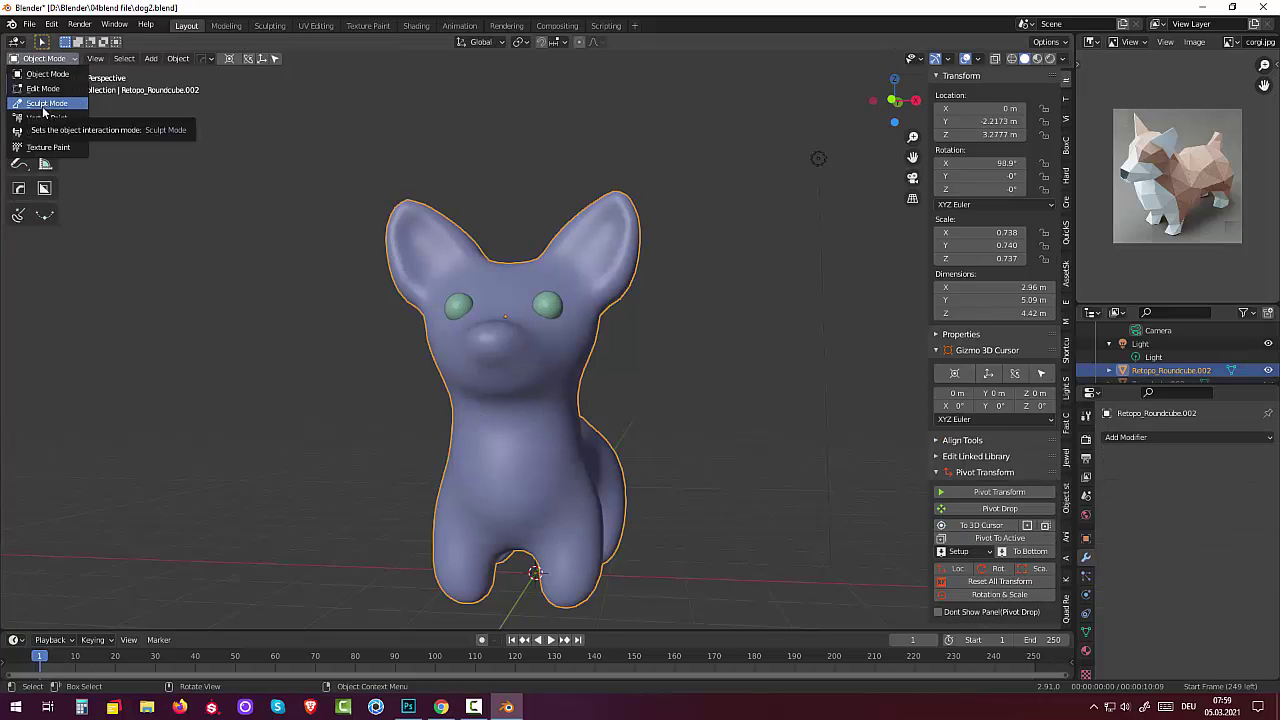
click(45, 104)
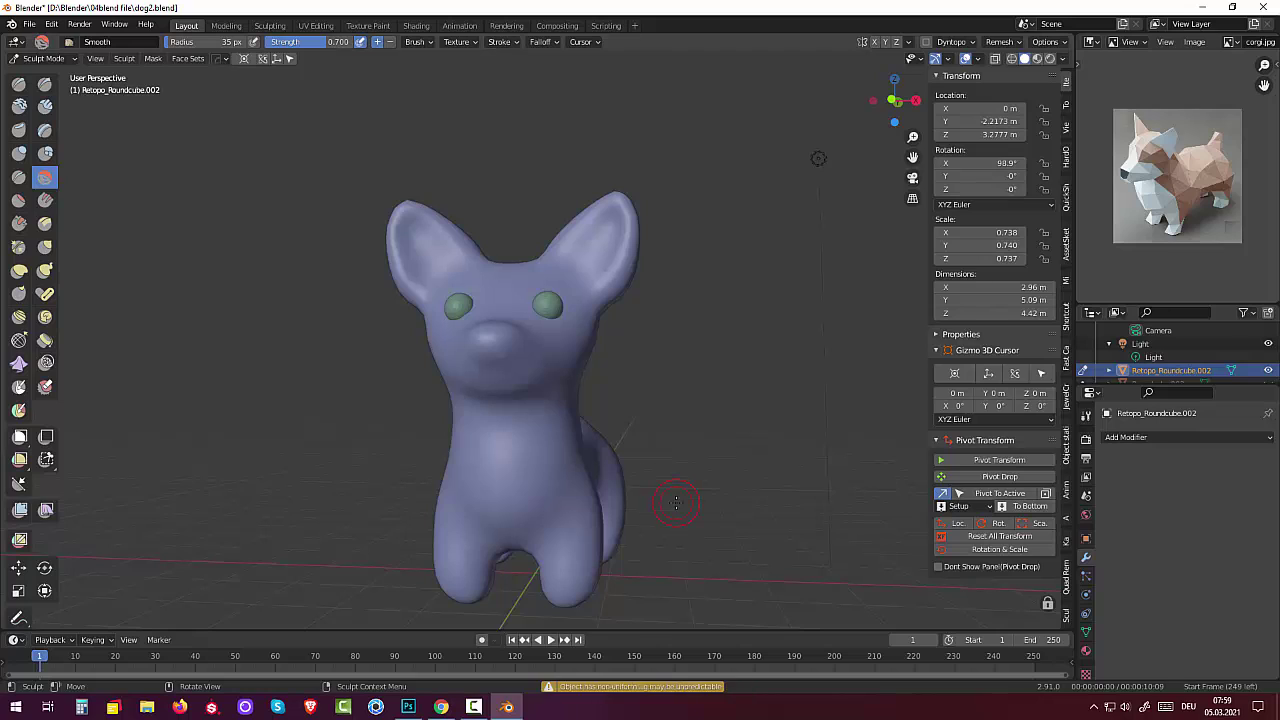
- With the Draw brush and X-axis mirroring, sculpt shape into the nose and mouth area
click(20, 88)
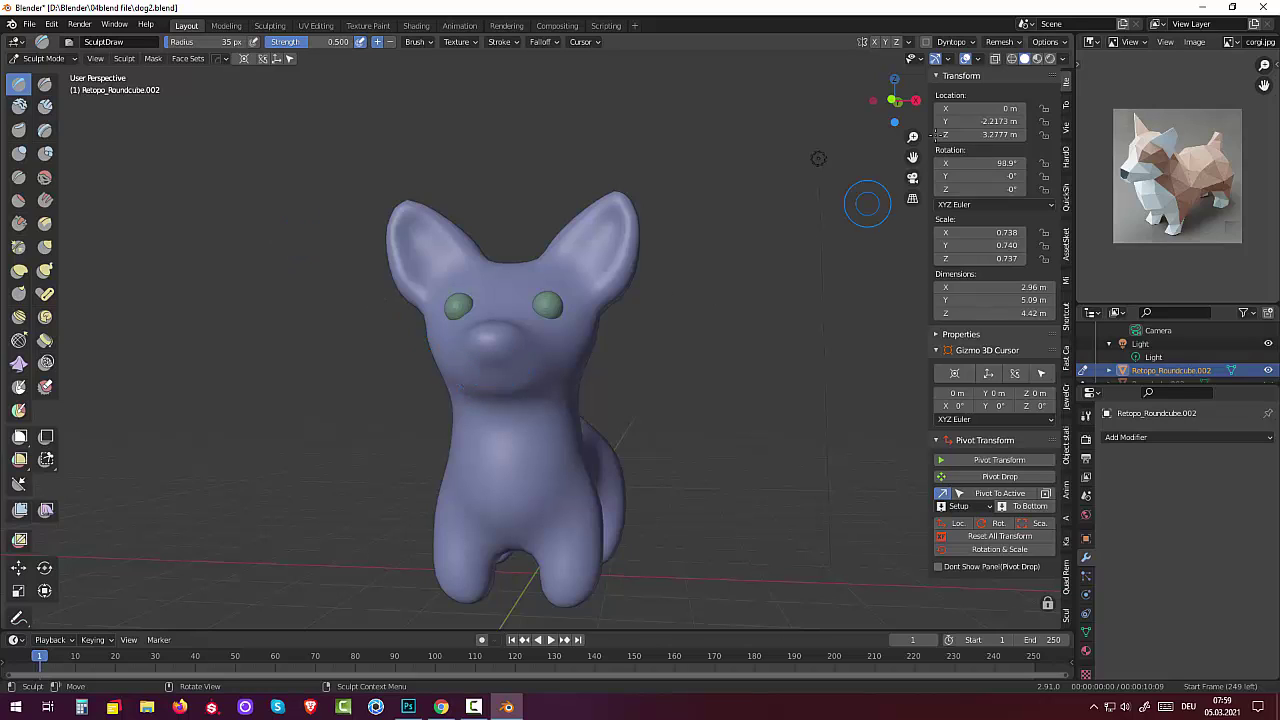
click(875, 43)
ctrl+drag(492, 370, 496, 378)
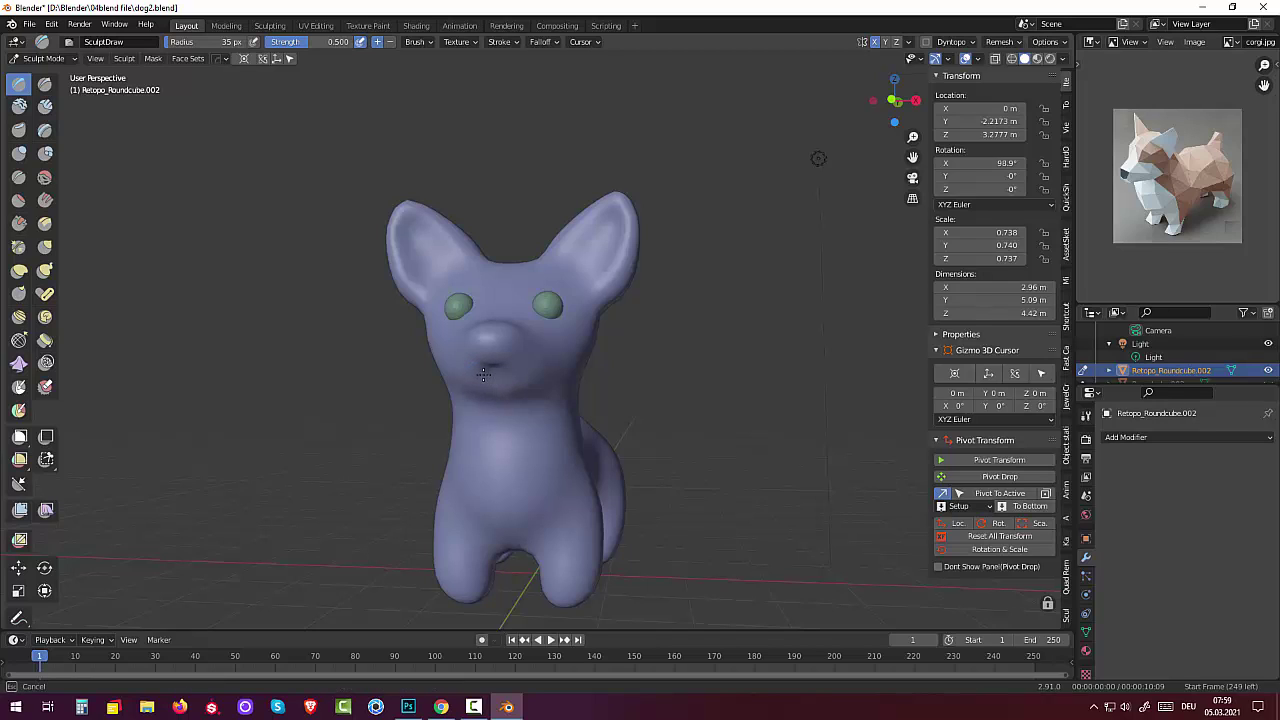
ctrl+drag(489, 378, 505, 386)
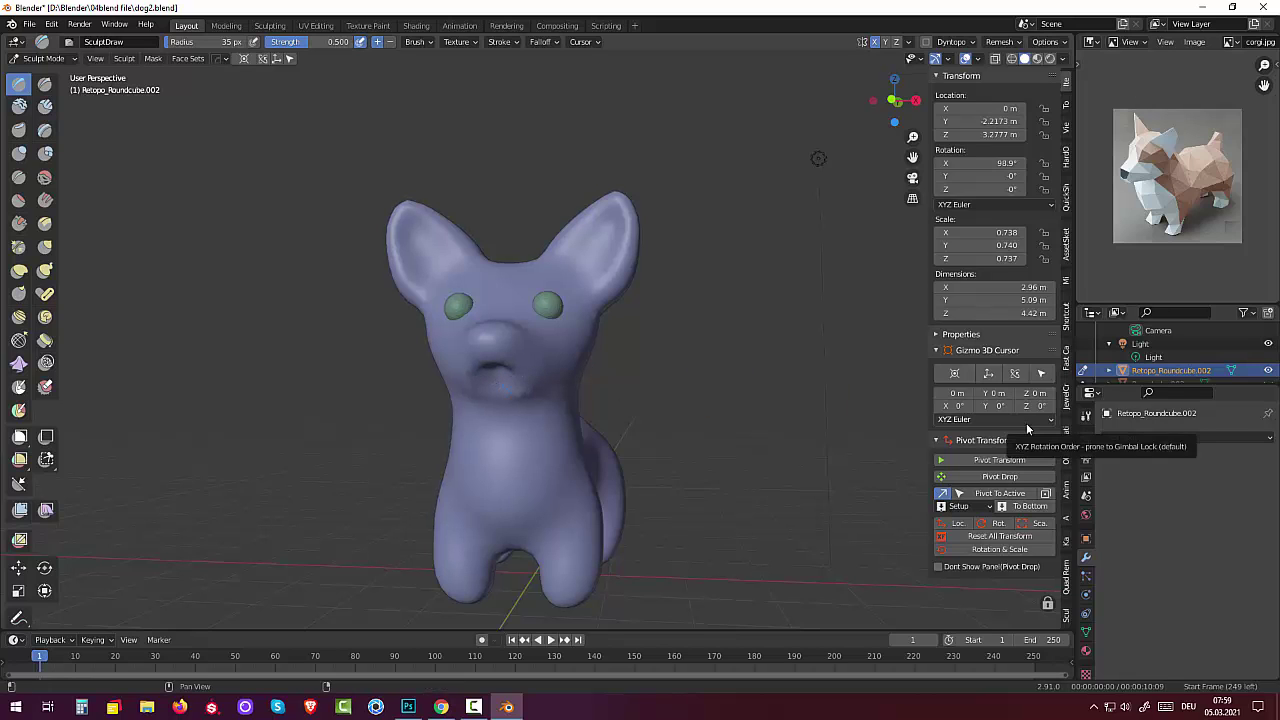
- Undo the dent sculpted under the nose, checking the snout from side and front views
middle_drag(851, 434, 781, 432)
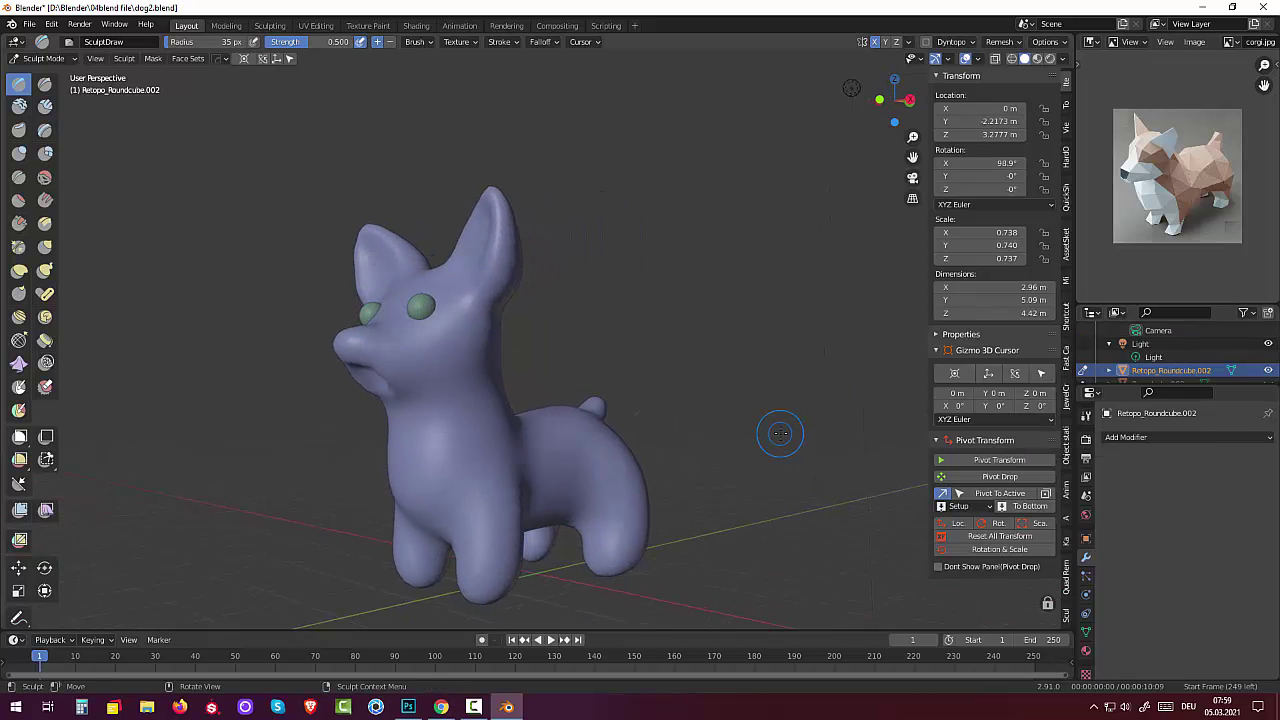
key(ctrl+z)
key(ctrl+z)
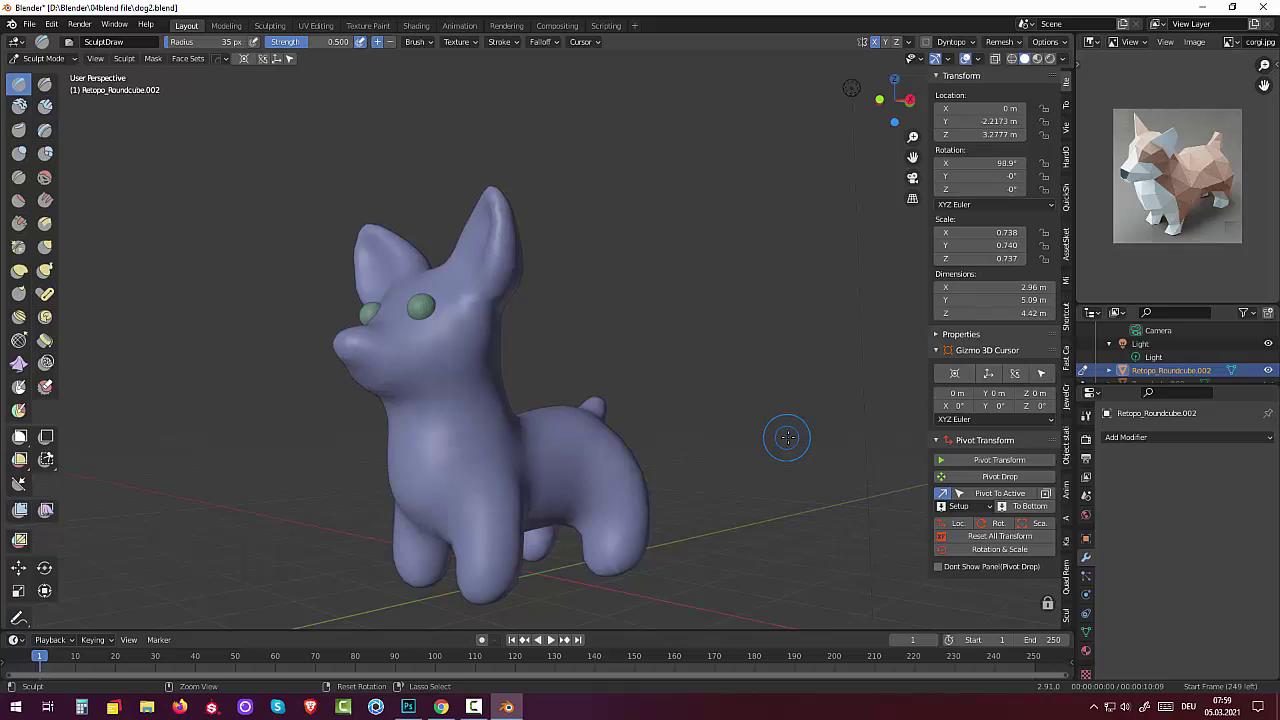
middle_drag(797, 441, 834, 409)
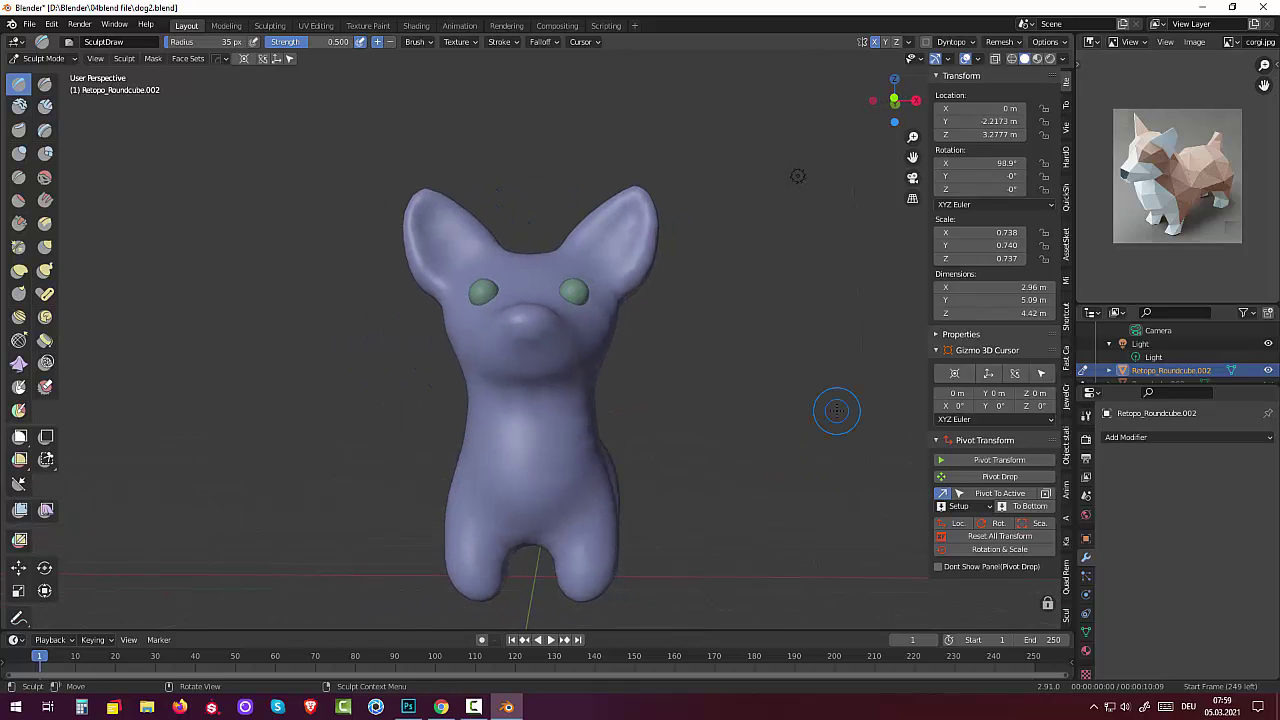
mouse_move(560, 395)
middle_down()
mouse_move(513, 370)
mouse_move(471, 386)
middle_up()
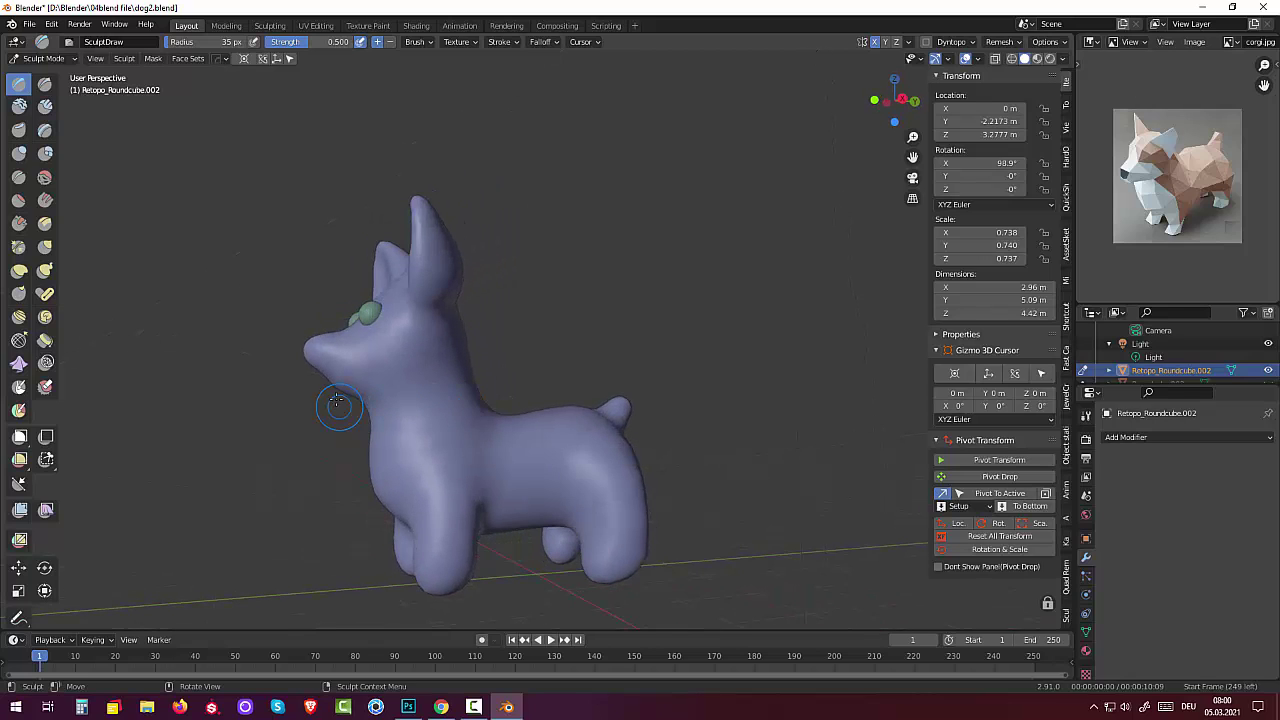
- Pull the dog's chin into a new shape with the Elastic Deform brush
click(19, 270)
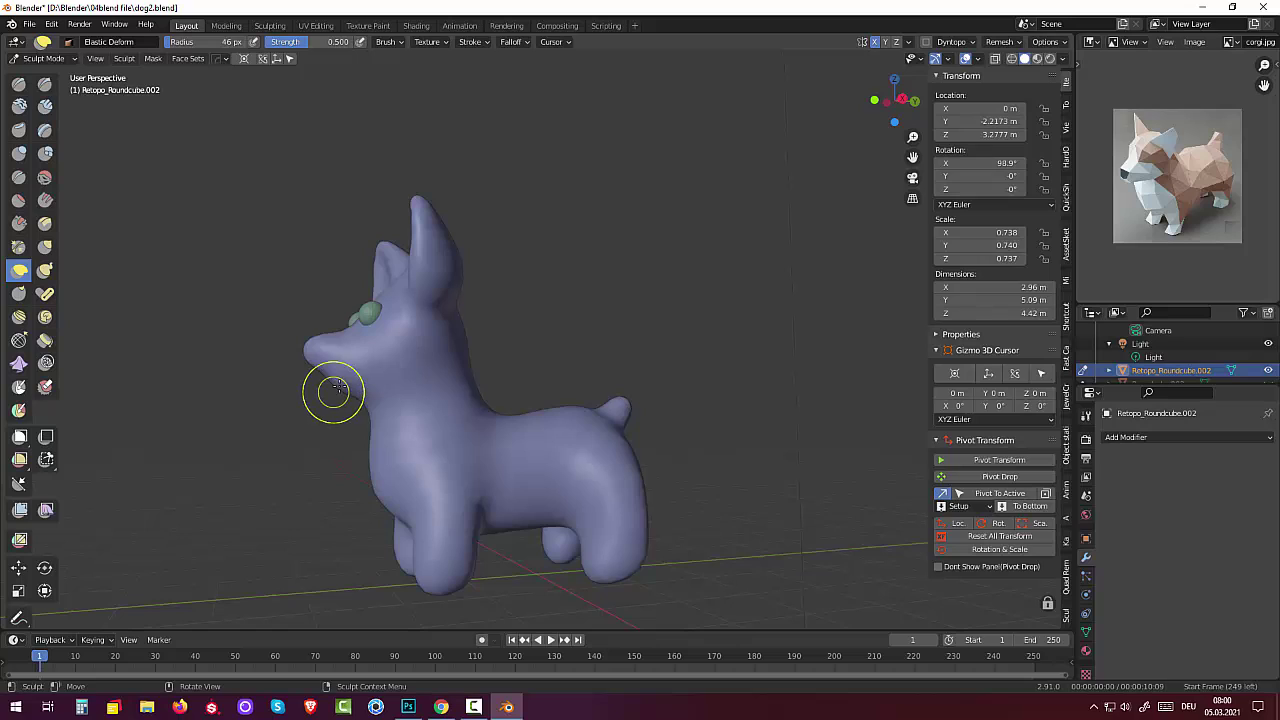
drag(334, 391, 324, 416)
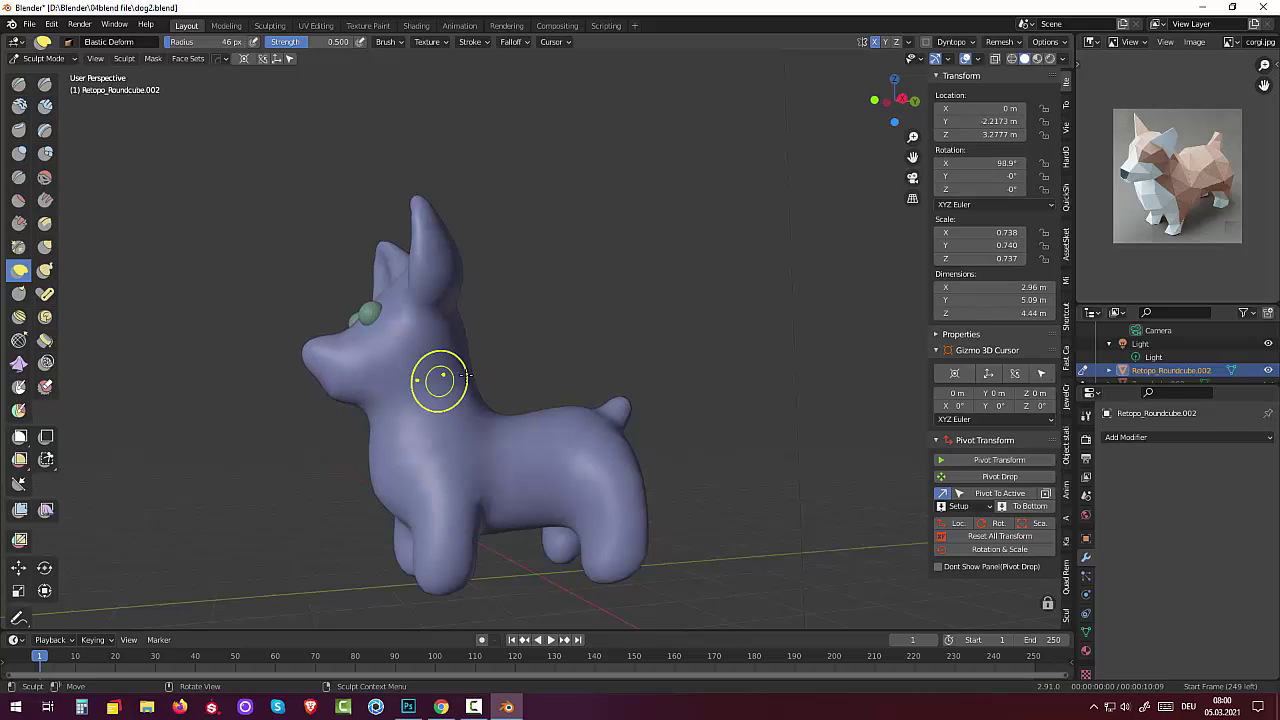
middle_drag(437, 380, 571, 377)
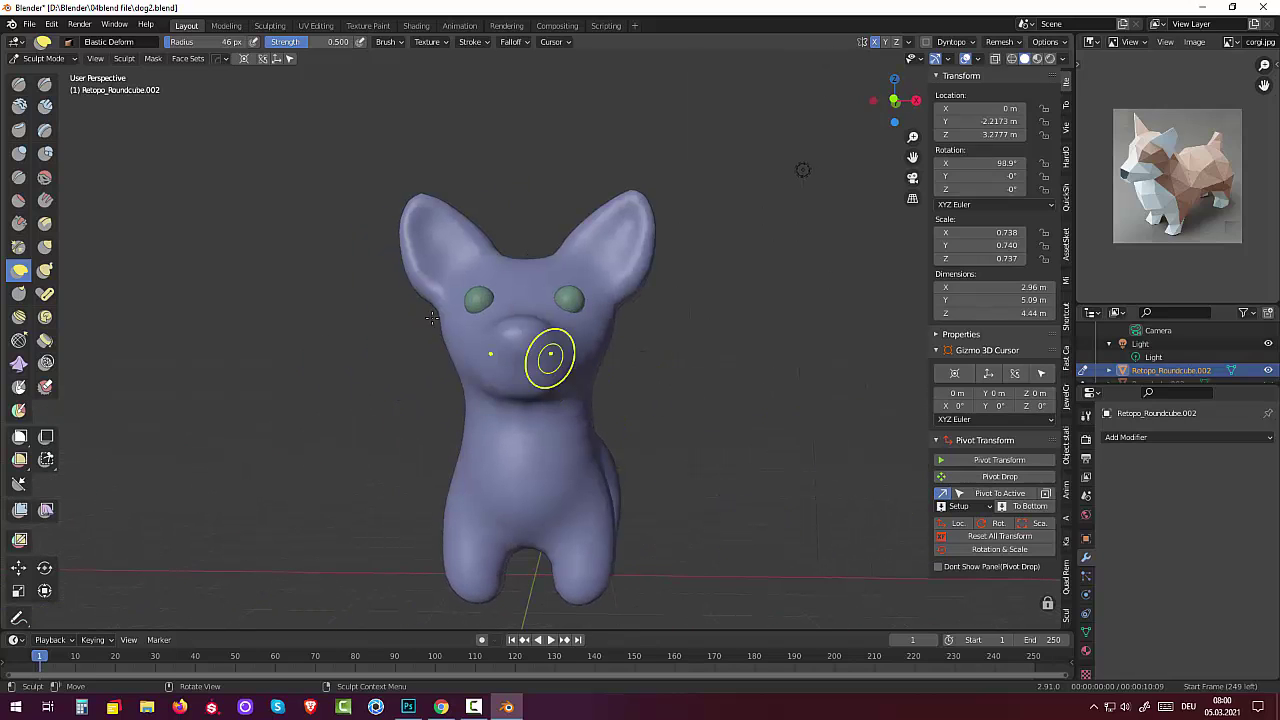
- Draw a mouth crease under the nose using the Draw brush at 12 px radius
click(19, 84)
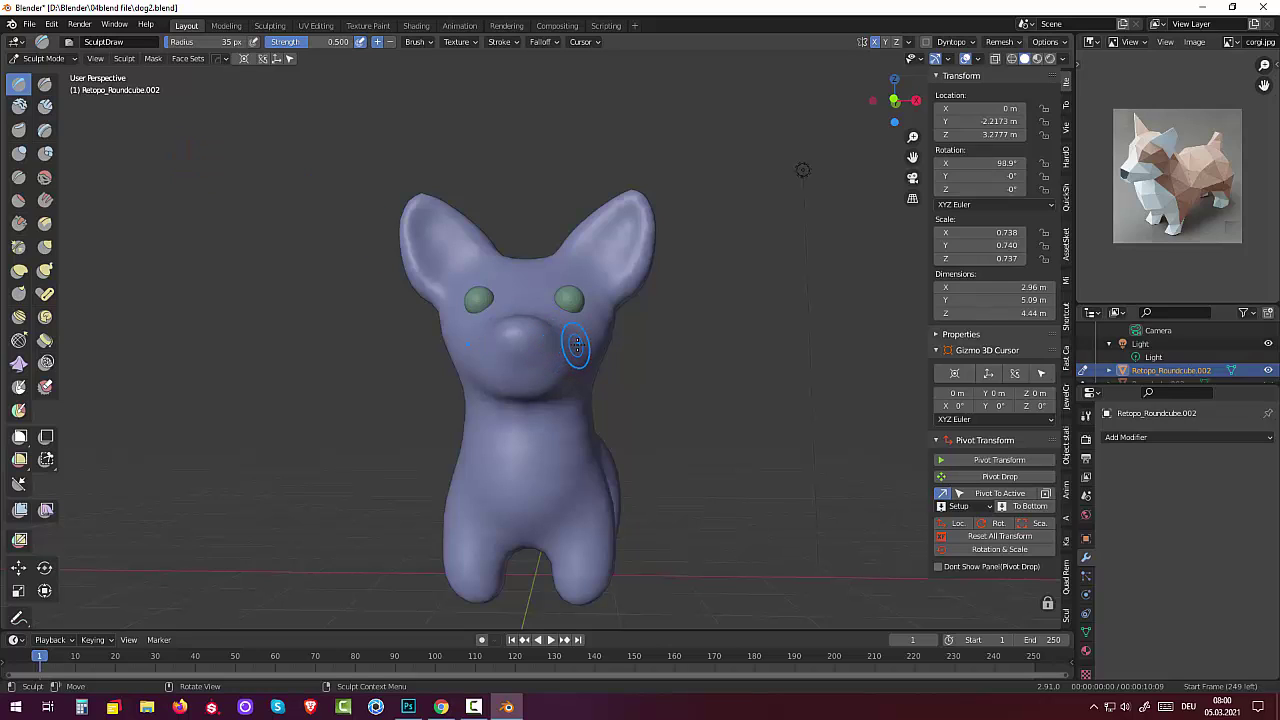
key(f)
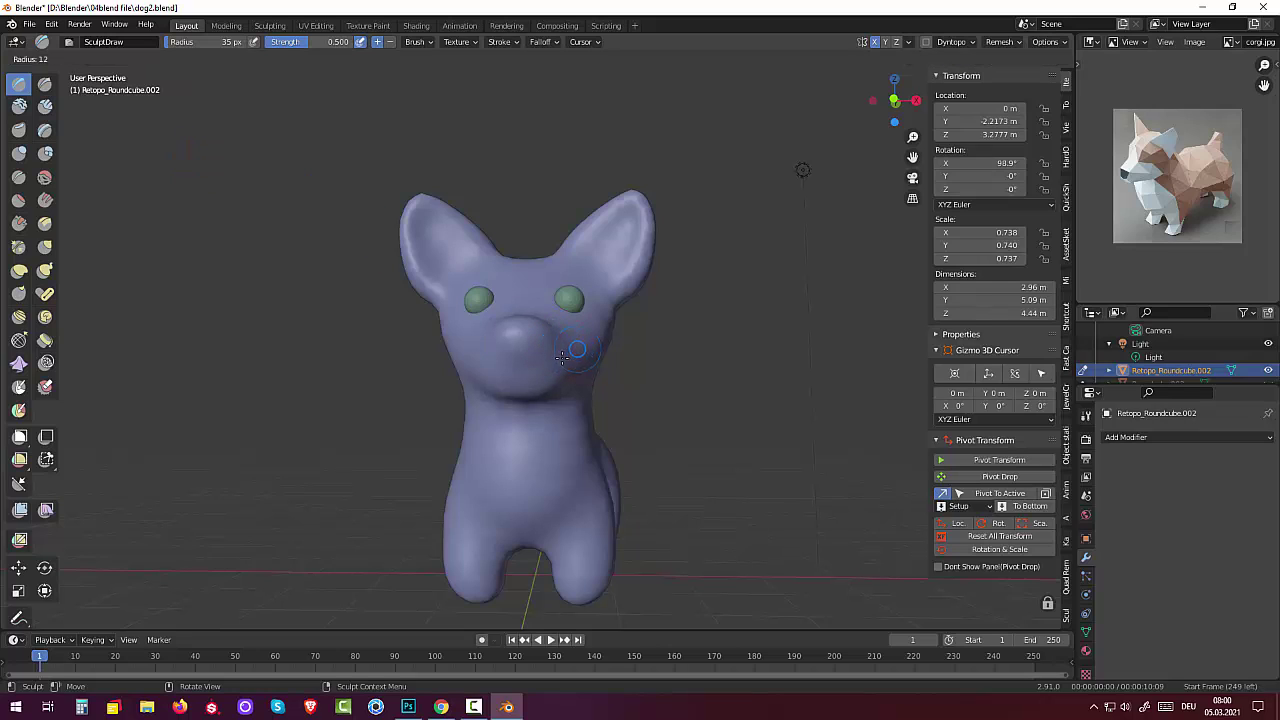
click(565, 350)
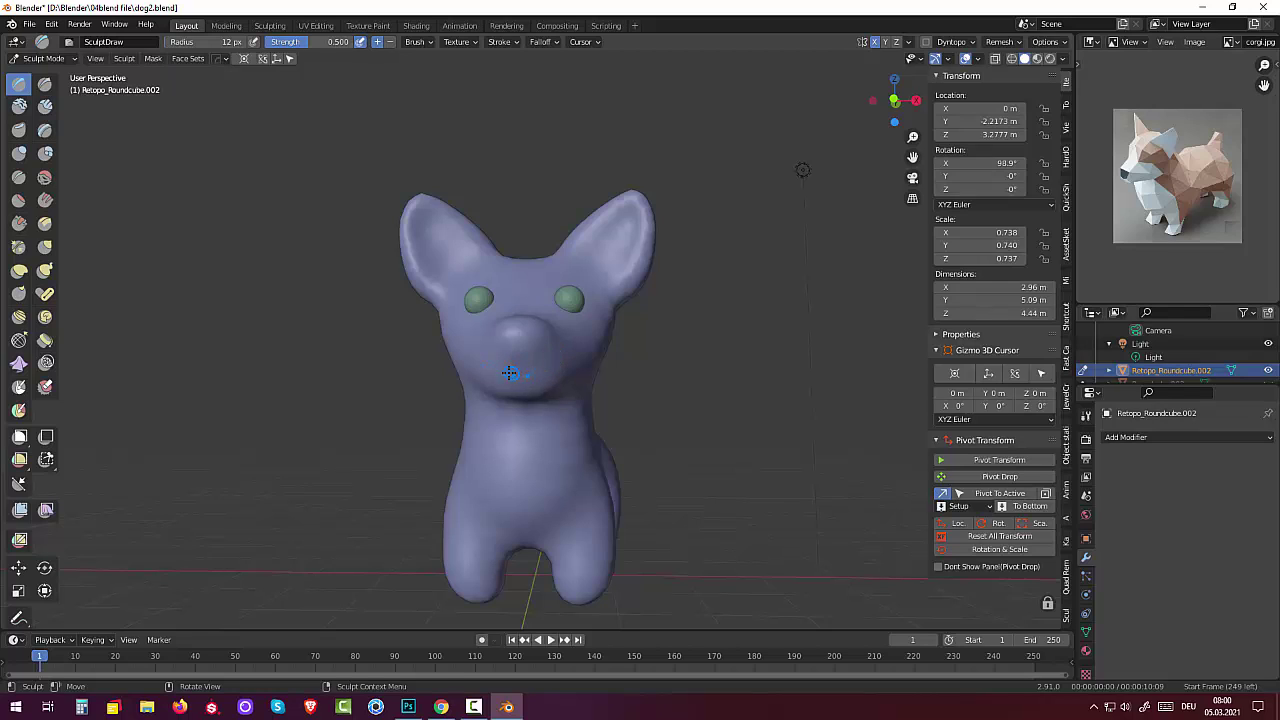
mouse_move(511, 373)
mouse_down()
mouse_move(531, 375)
mouse_move(510, 374)
mouse_up()
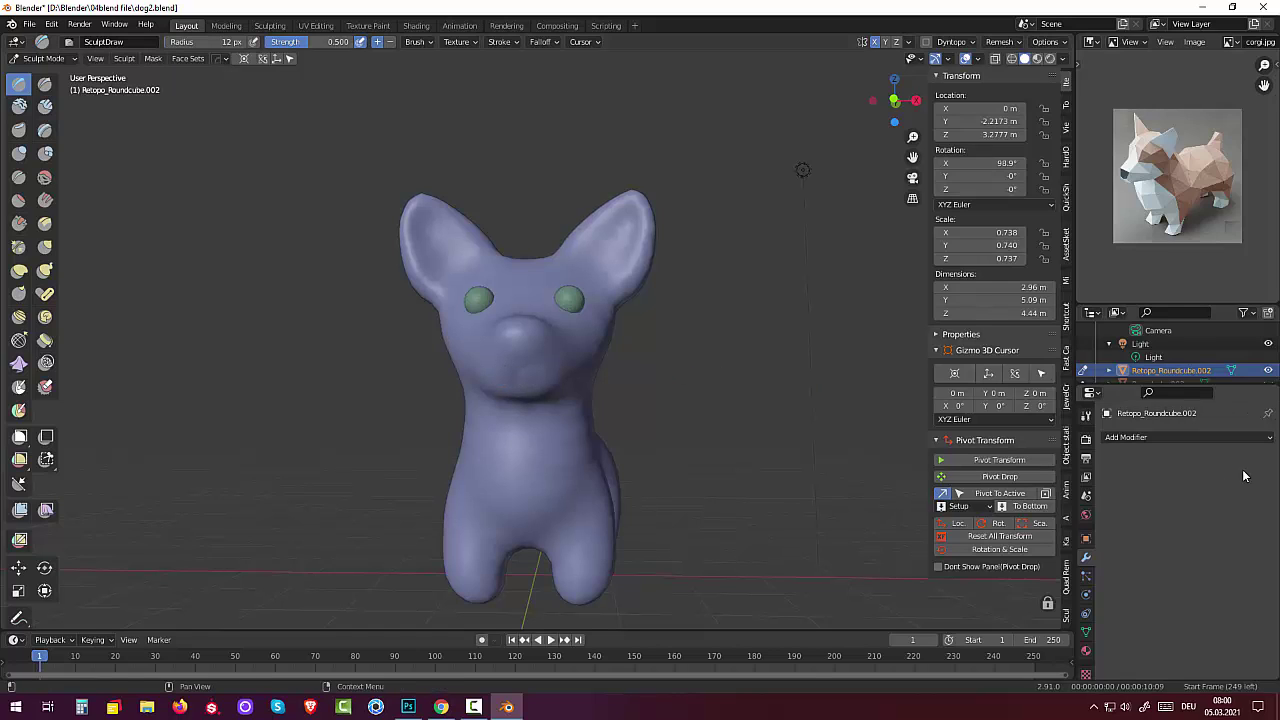
- Undo the mouth crease and earlier strokes, stepping back to Object Mode
mouse_move(830, 443)
middle_down()
mouse_move(637, 397)
mouse_move(718, 400)
middle_up()
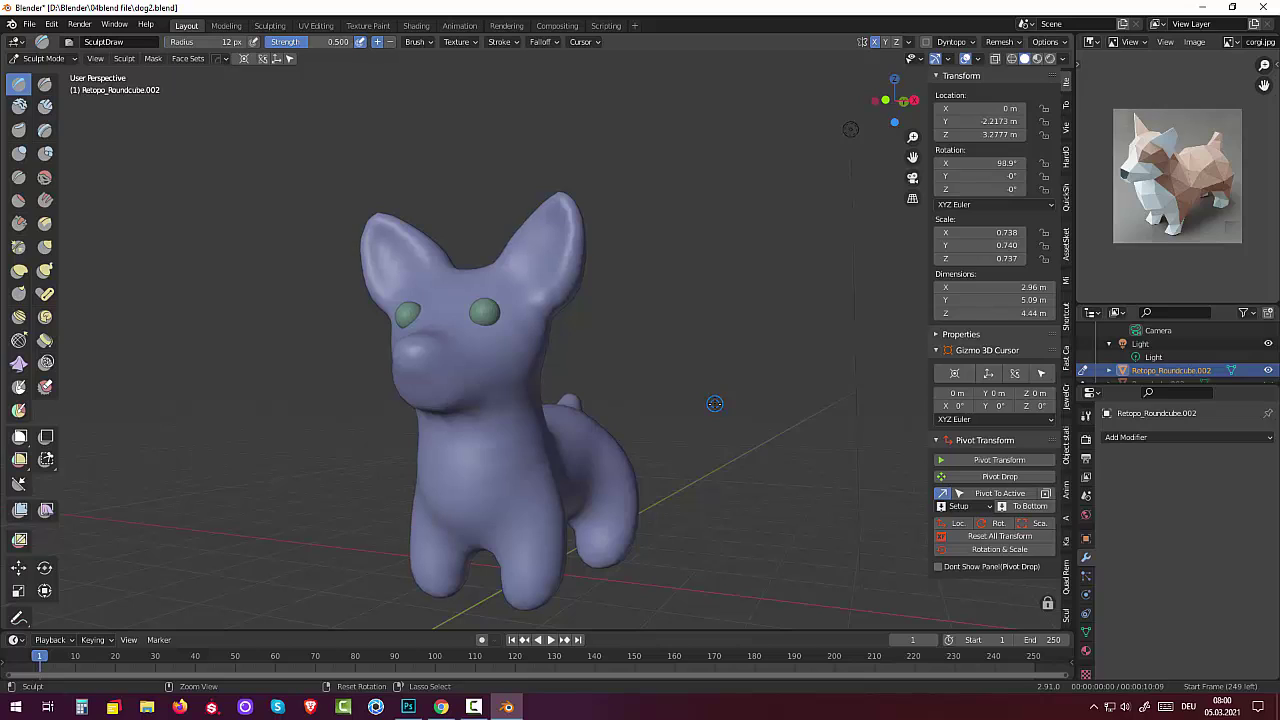
key(ctrl+z)
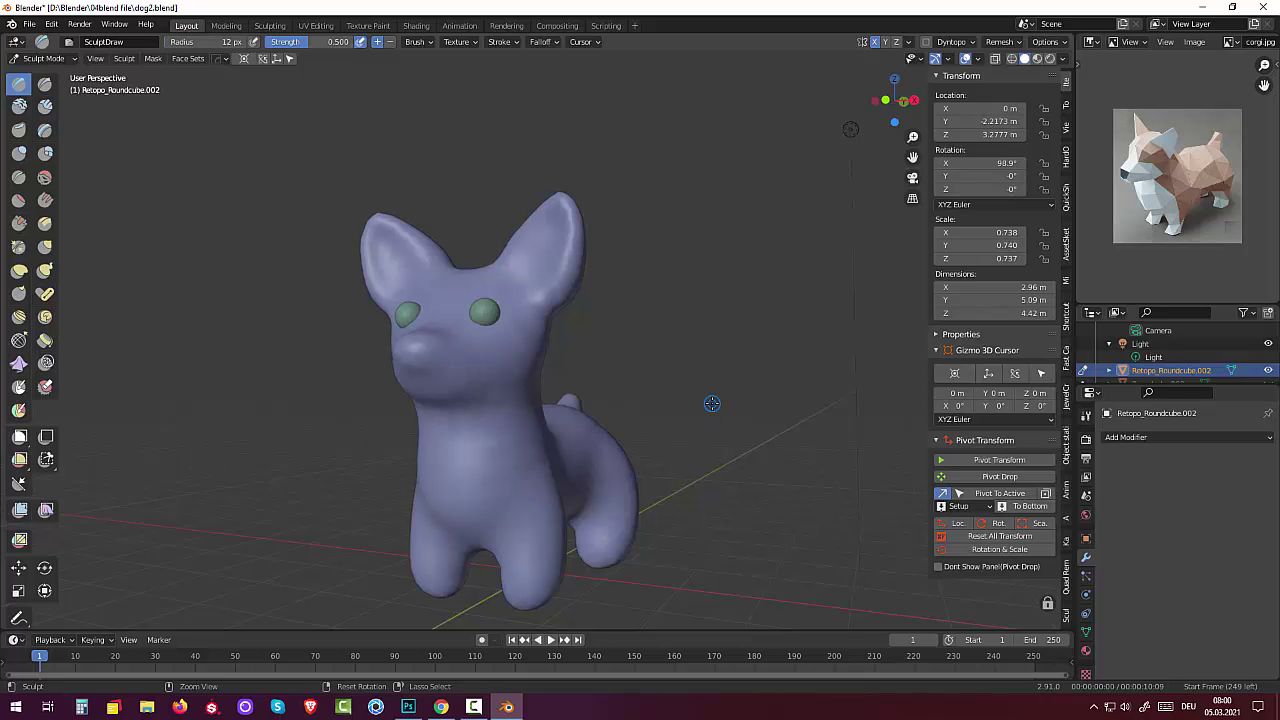
key(ctrl+z)
key(ctrl+z)
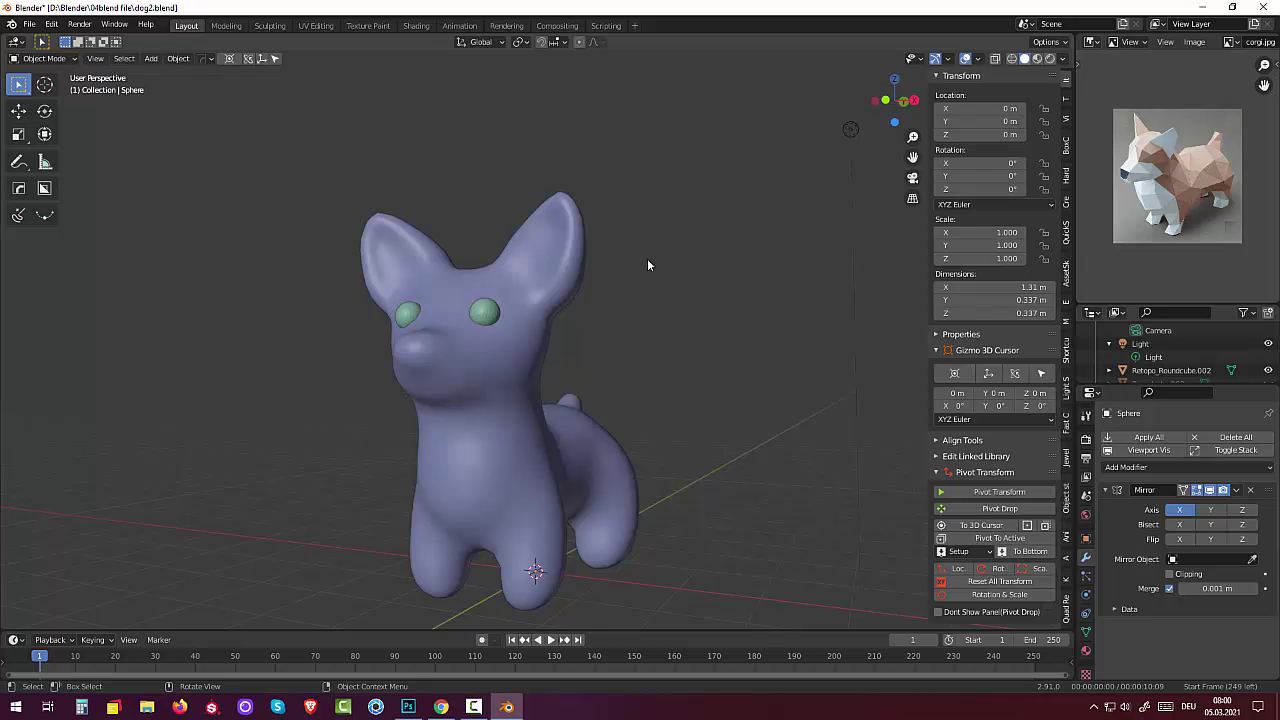
- Put the eye sphere into Sculpt Mode with the Elastic Deform brush active
mouse_move(680, 403)
middle_down()
mouse_move(714, 413)
mouse_move(586, 412)
middle_up()
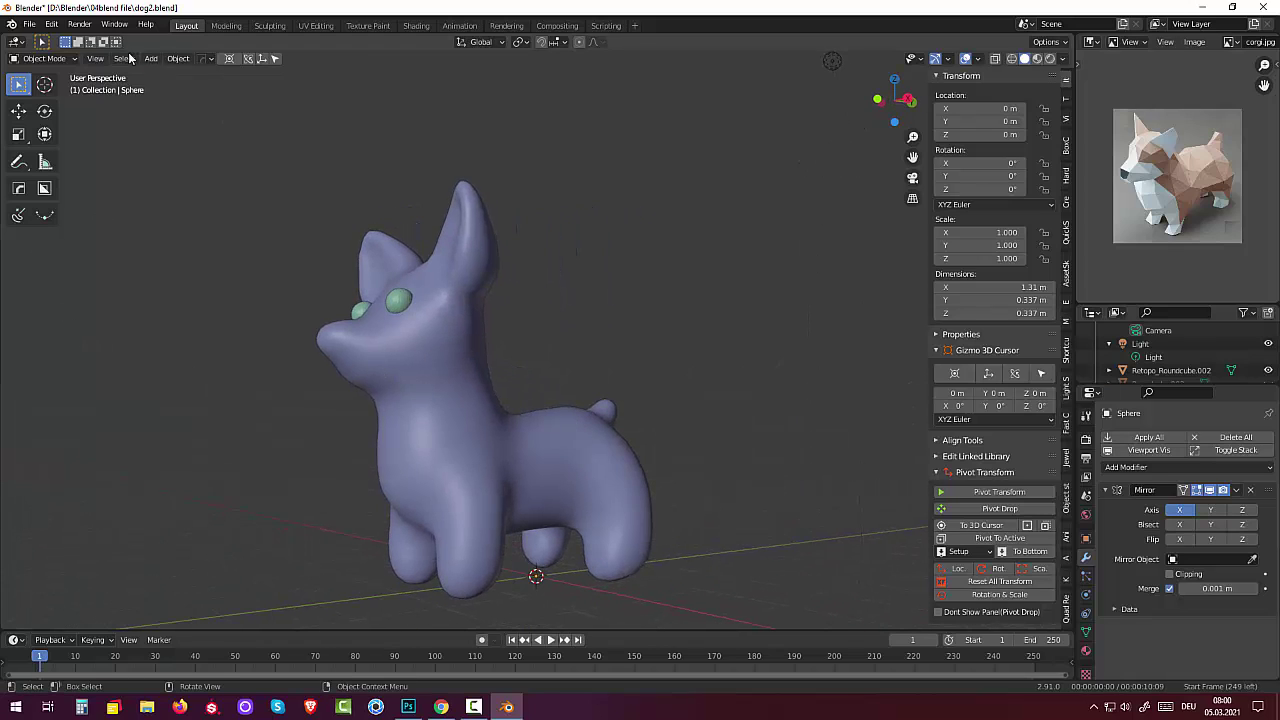
click(45, 58)
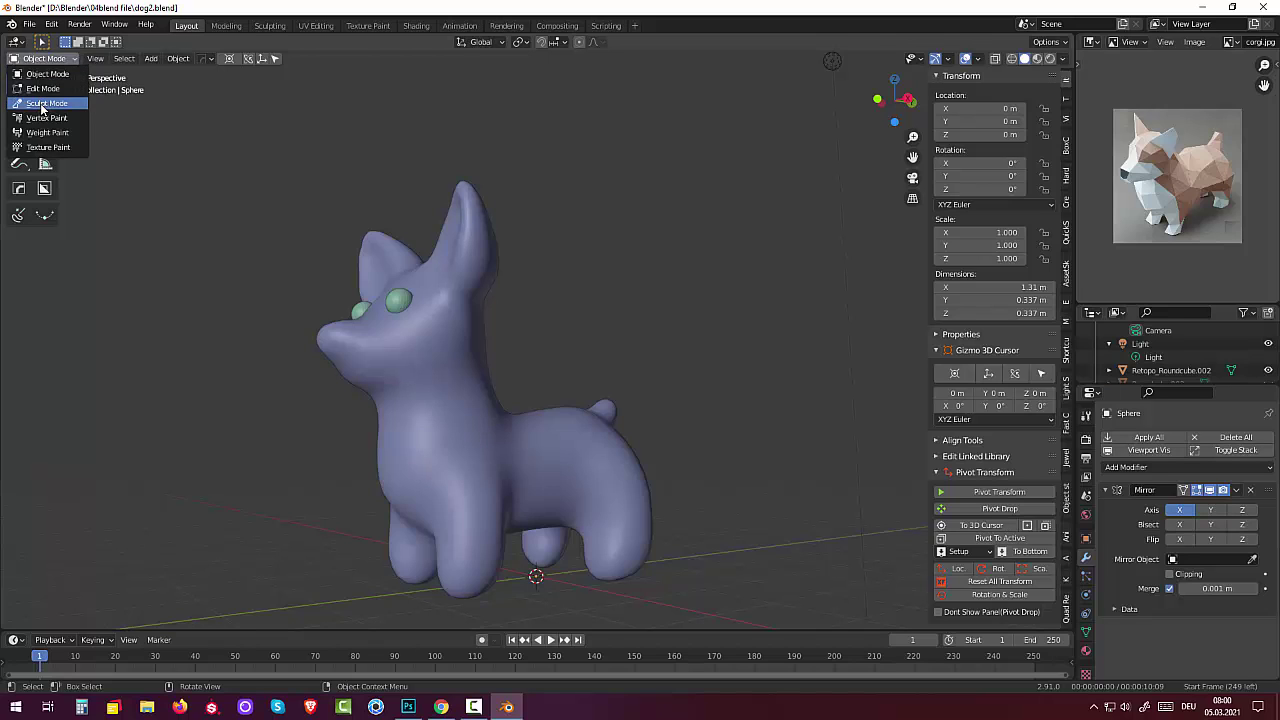
click(42, 104)
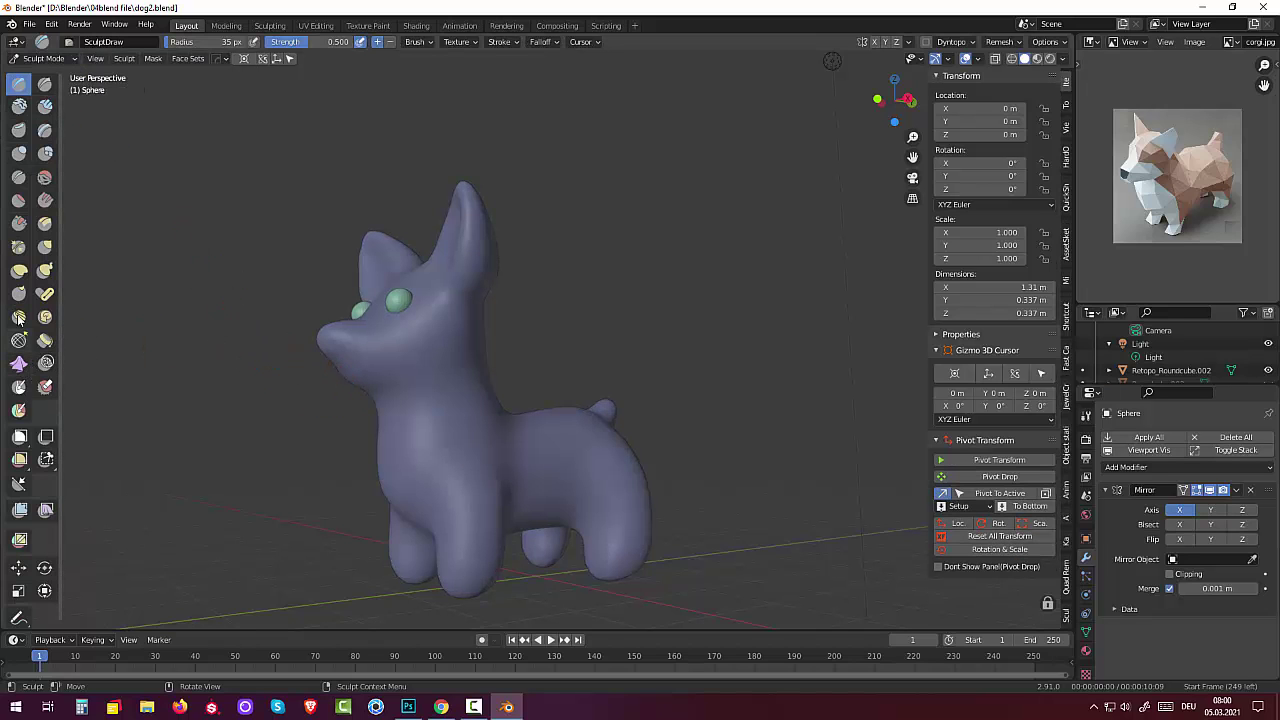
click(19, 270)
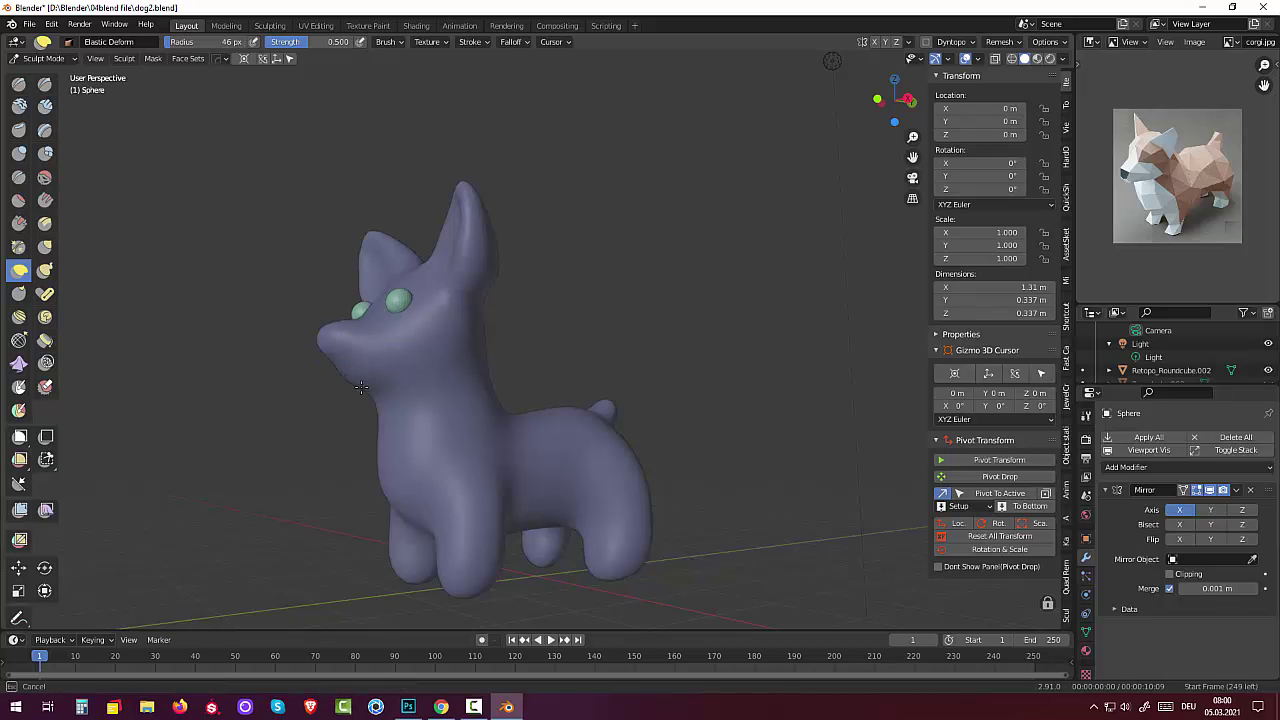
alt+middle_drag(740, 100, 834, 157)
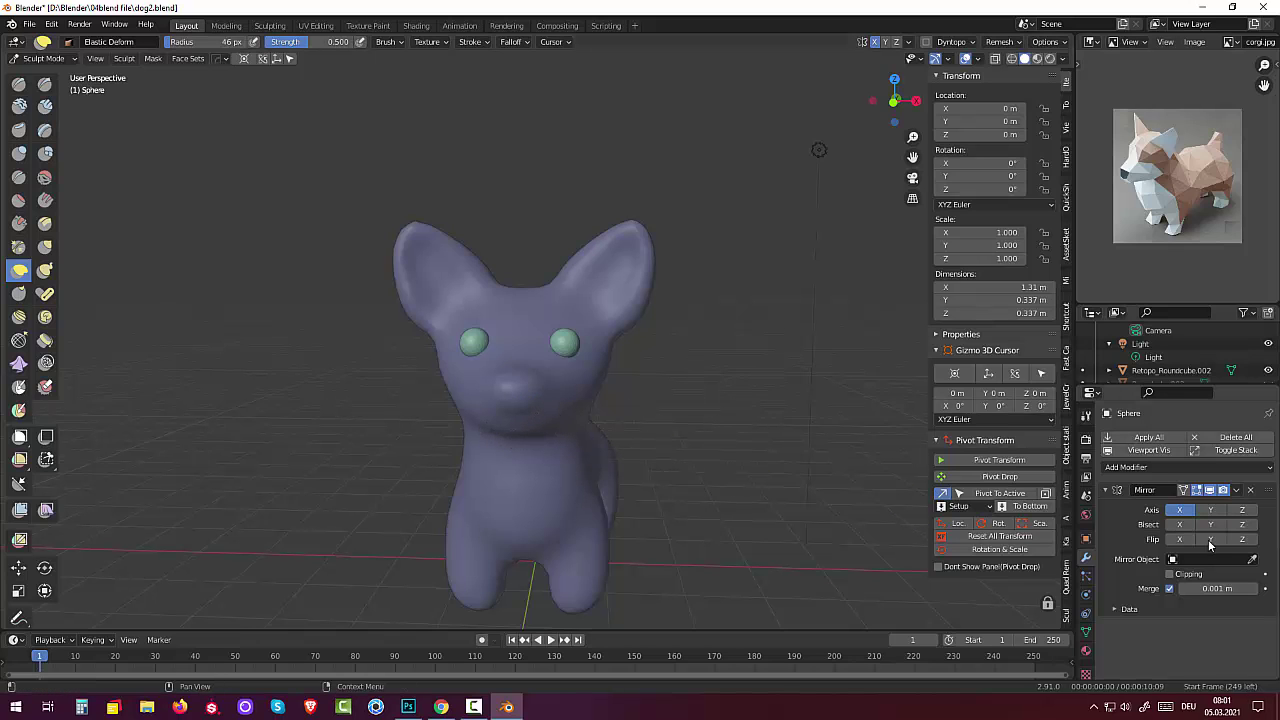
- Switch from Sculpt Mode back to Object Mode, viewing the dog from side and front
alt+middle_drag(823, 457, 676, 446)
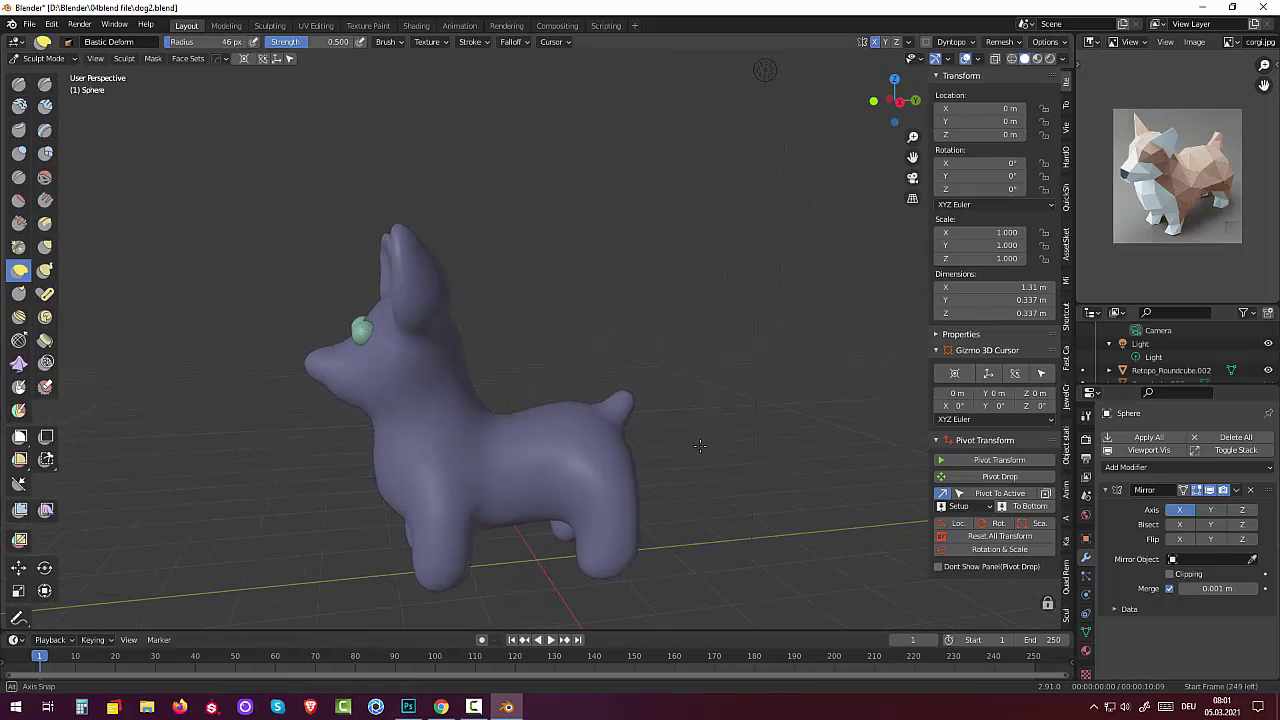
click(46, 60)
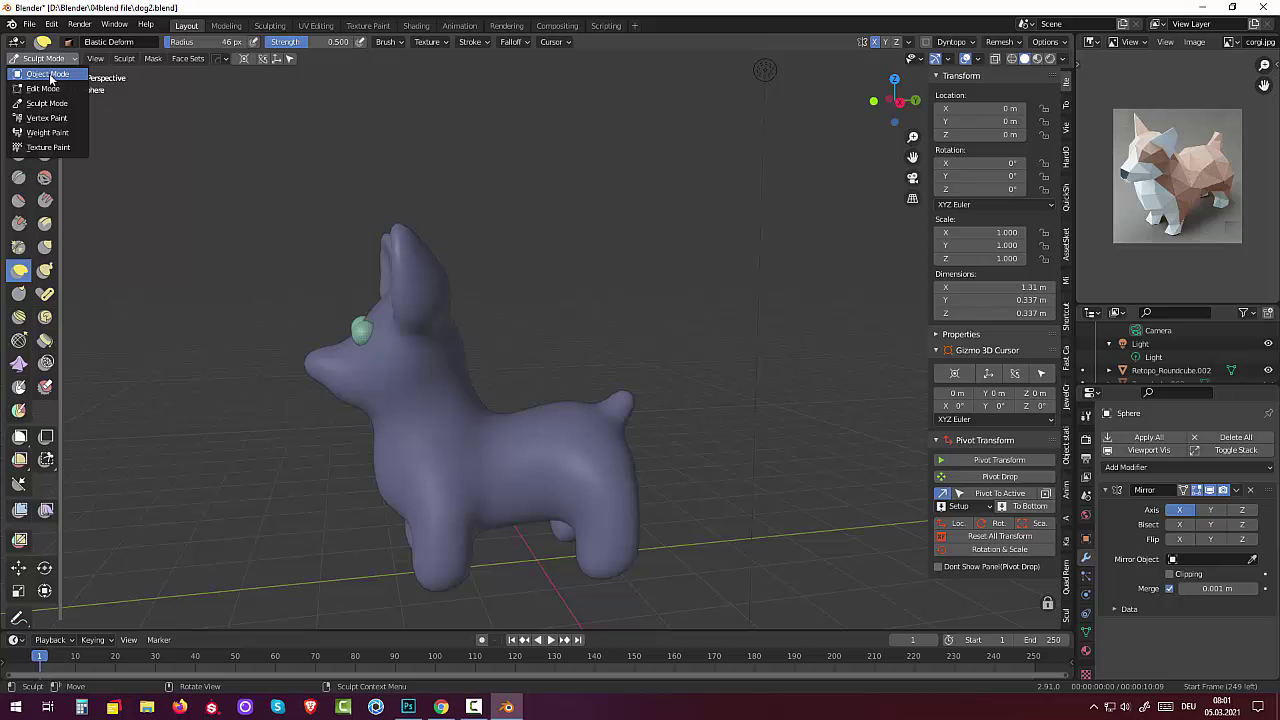
click(48, 75)
mouse_move(508, 312)
middle_down()
mouse_move(621, 311)
mouse_move(618, 226)
mouse_move(605, 215)
mouse_move(598, 336)
mouse_move(560, 341)
mouse_move(585, 324)
mouse_move(648, 350)
mouse_move(687, 337)
middle_up()
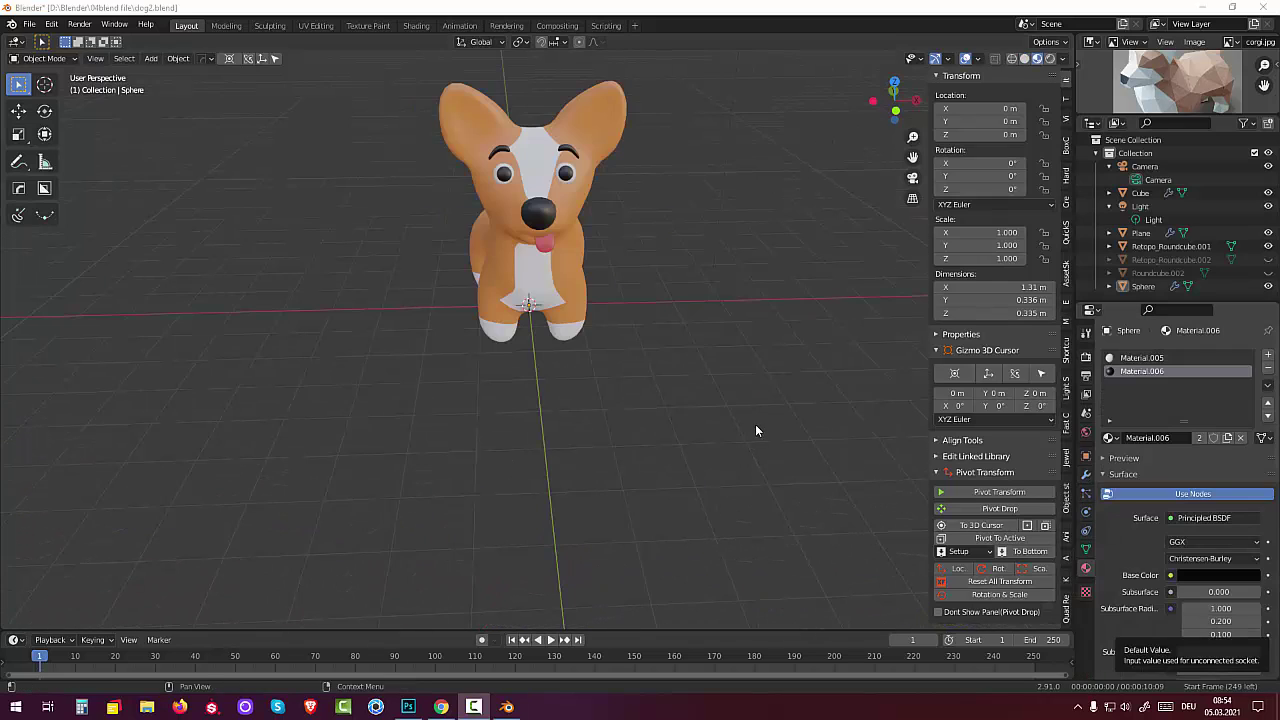
- Orbit around the finished orange-and-white corgi, then bring up the screen recorder controls
mouse_move(756, 430)
middle_down()
mouse_move(704, 440)
mouse_move(572, 421)
mouse_move(553, 402)
mouse_move(622, 352)
mouse_move(754, 360)
mouse_move(783, 417)
mouse_move(754, 431)
mouse_move(686, 407)
mouse_move(649, 278)
middle_up()
mouse_move(768, 384)
middle_down()
mouse_move(778, 314)
mouse_move(900, 326)
mouse_move(936, 346)
mouse_move(763, 387)
mouse_move(703, 354)
mouse_move(649, 358)
mouse_move(804, 344)
mouse_move(768, 350)
mouse_move(767, 373)
mouse_move(727, 393)
mouse_move(695, 388)
mouse_move(700, 351)
mouse_move(817, 335)
mouse_move(460, 366)
mouse_move(669, 366)
mouse_move(780, 346)
mouse_move(686, 354)
mouse_move(700, 320)
mouse_move(713, 323)
mouse_move(708, 347)
mouse_move(683, 344)
middle_up()
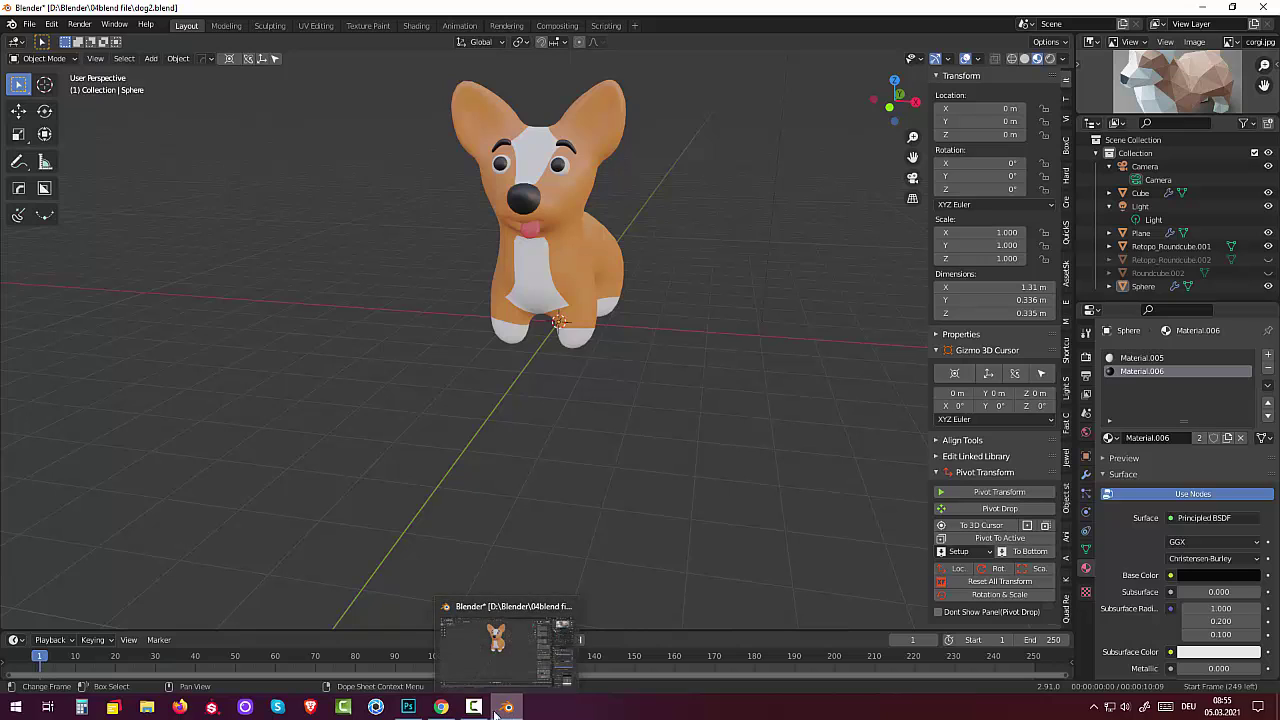
mouse_move(474, 707)
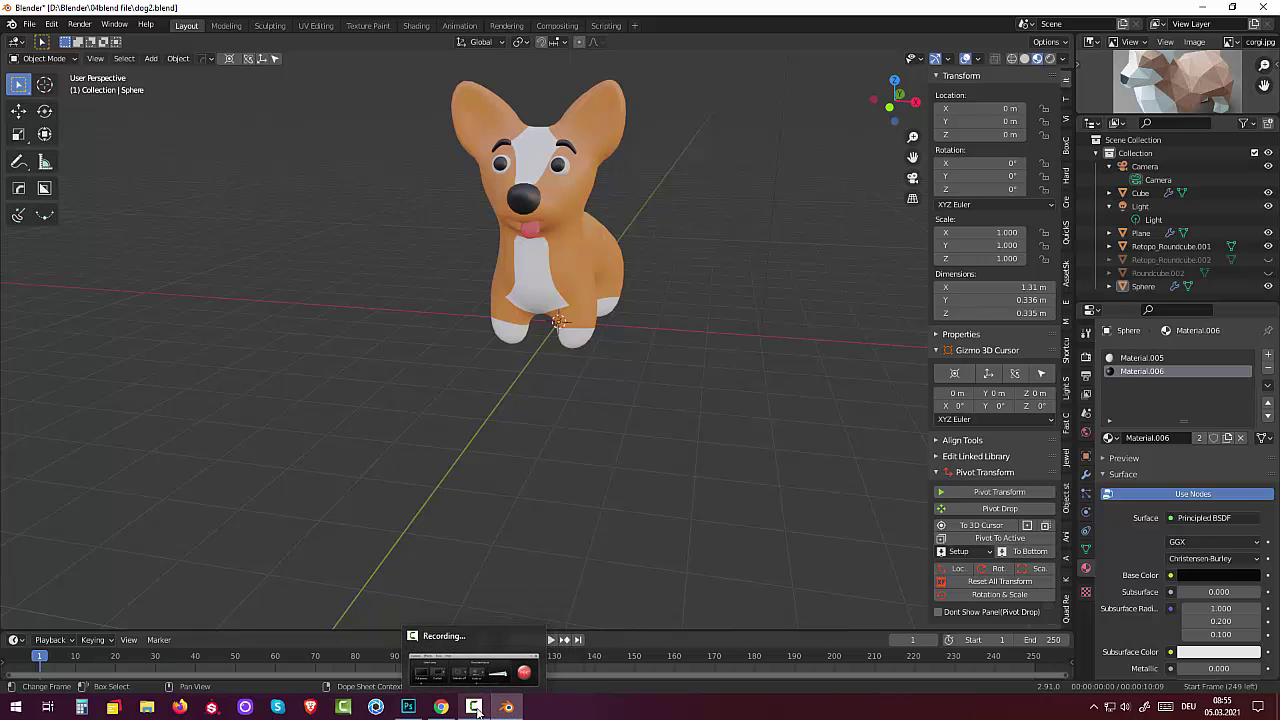
click(476, 708)
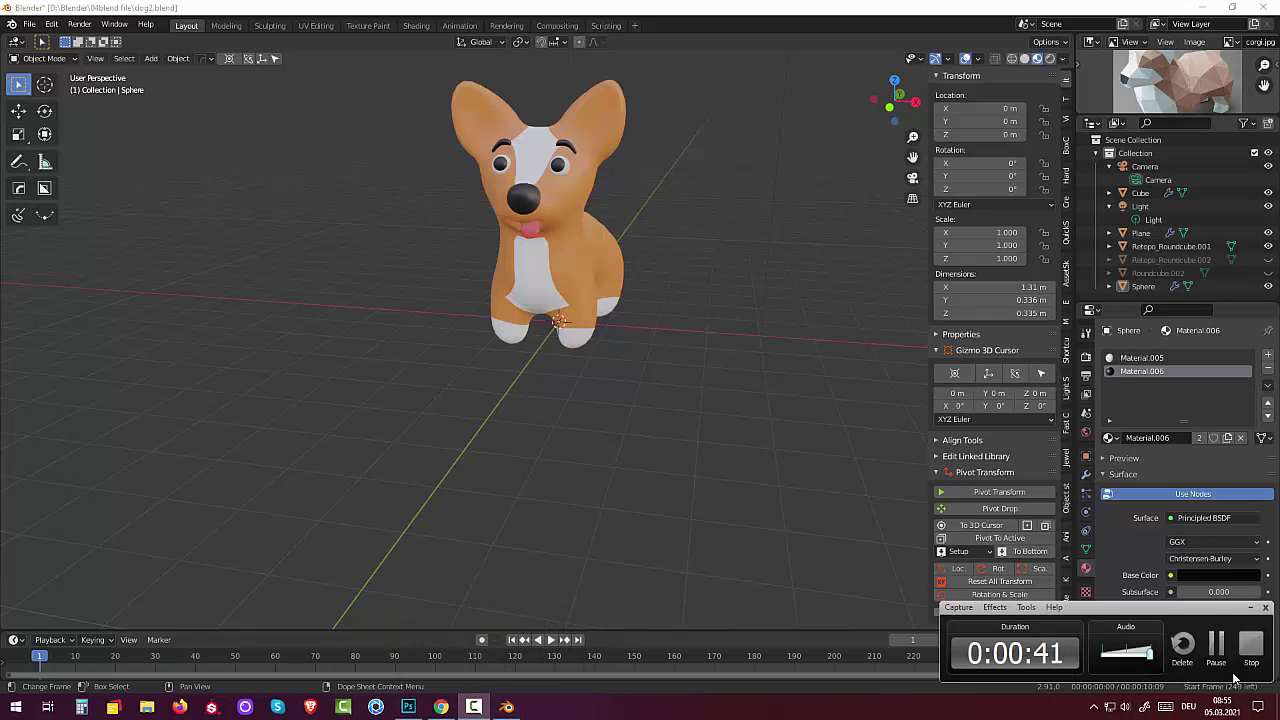